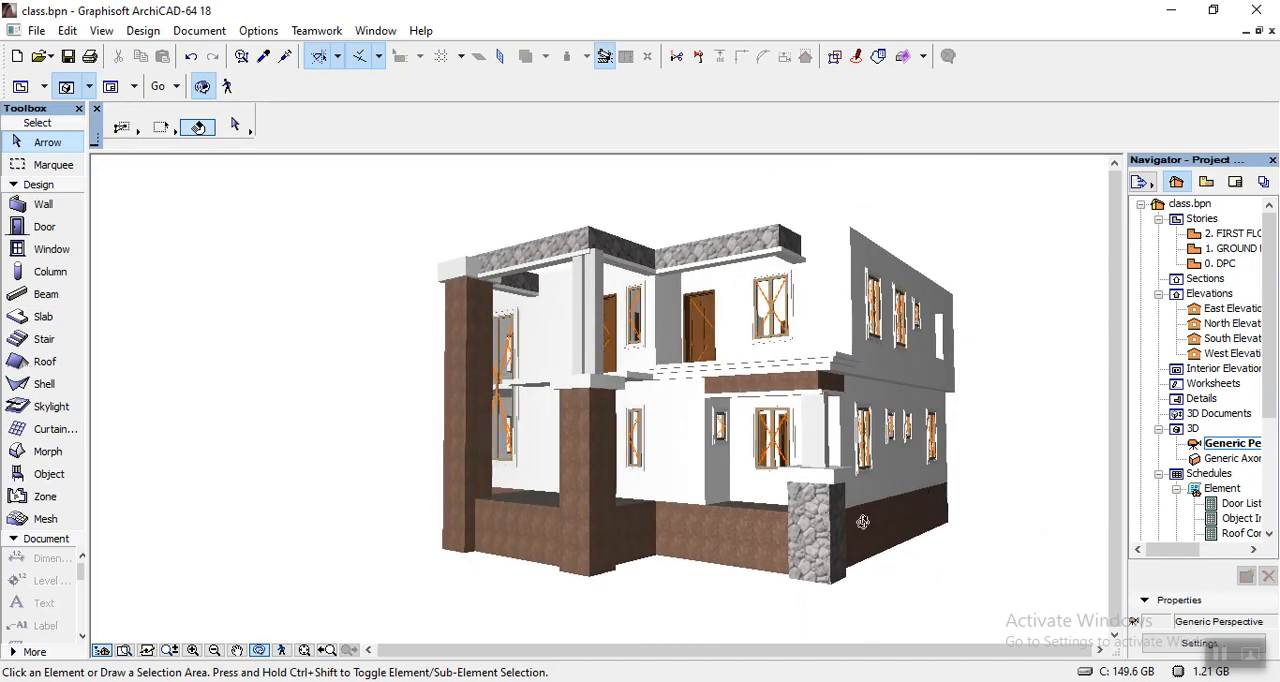
- Check the wall finishes around the entrance porch in the reference render kkk.jpg, then return to the model
mouse_move(733, 681)
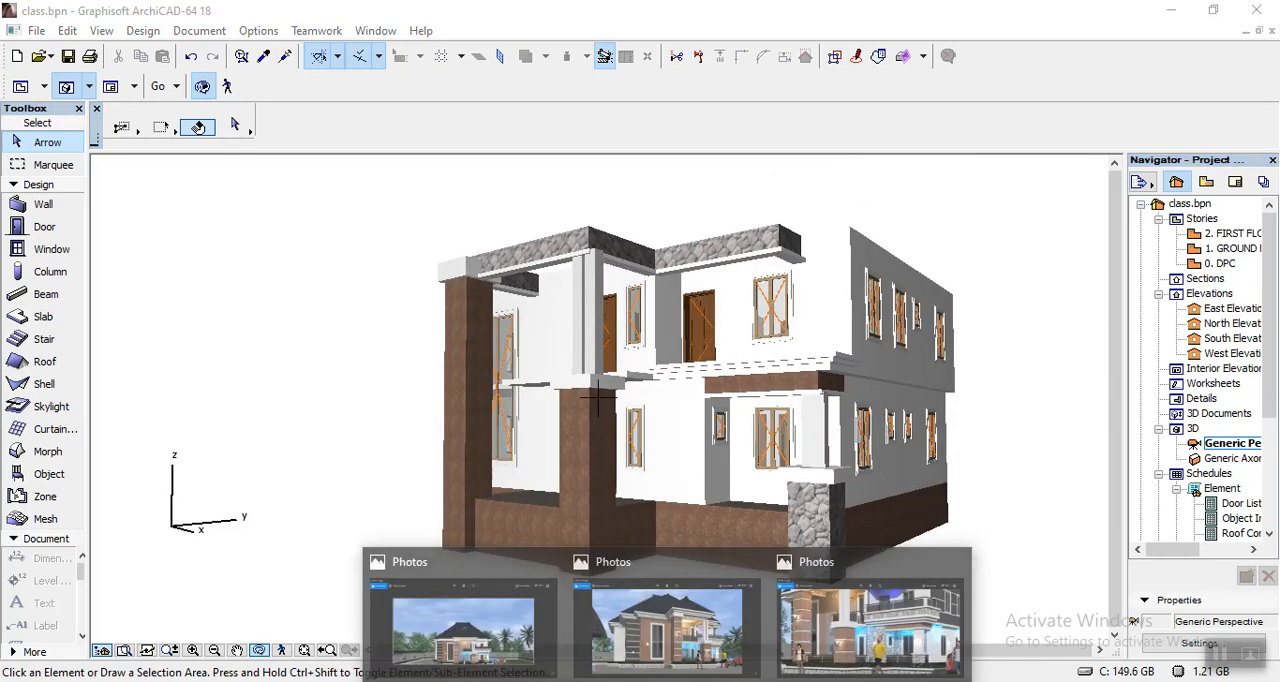
left_click(890, 630)
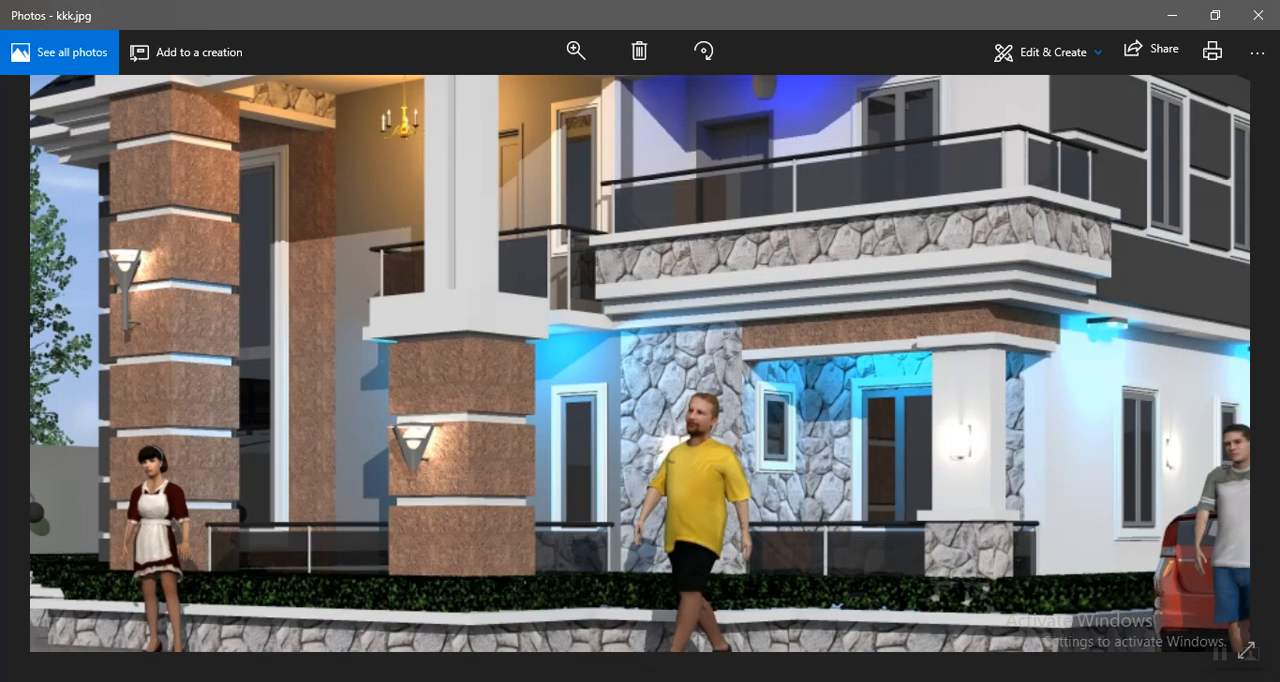
left_click(720, 681)
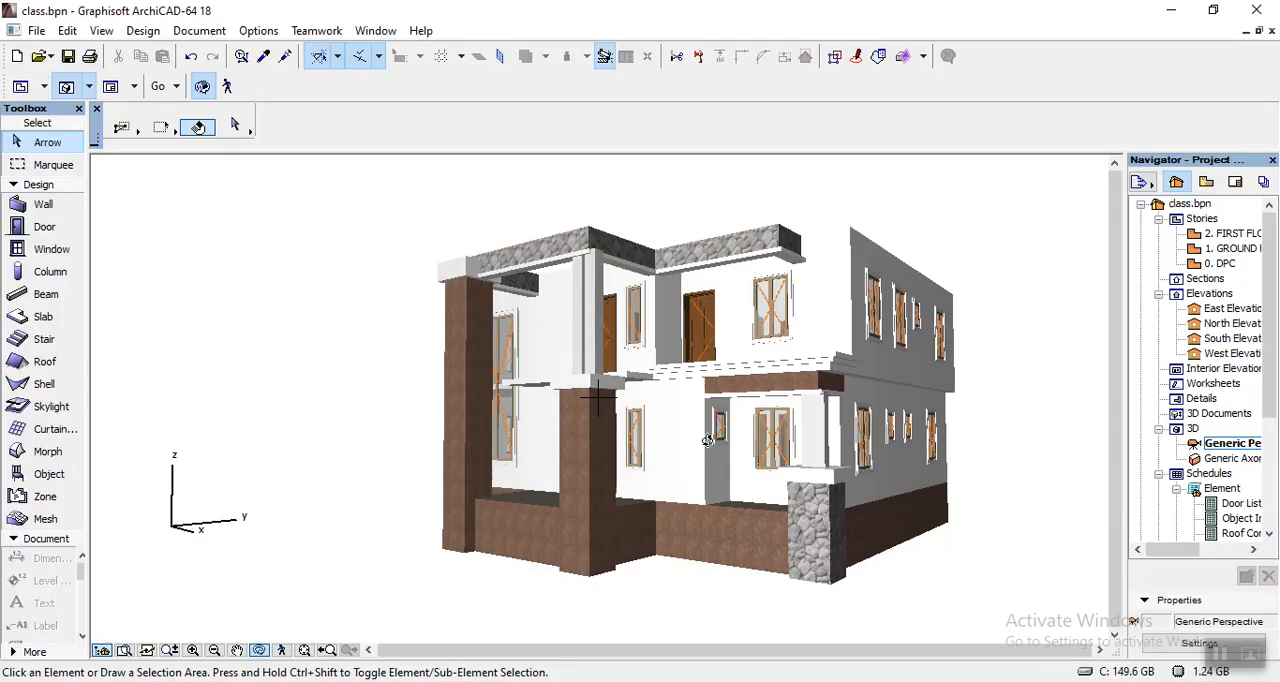
- On the Ground Floor plan, split the front wall of the entrance porch at its junction with the cross wall
left_click(684, 462)
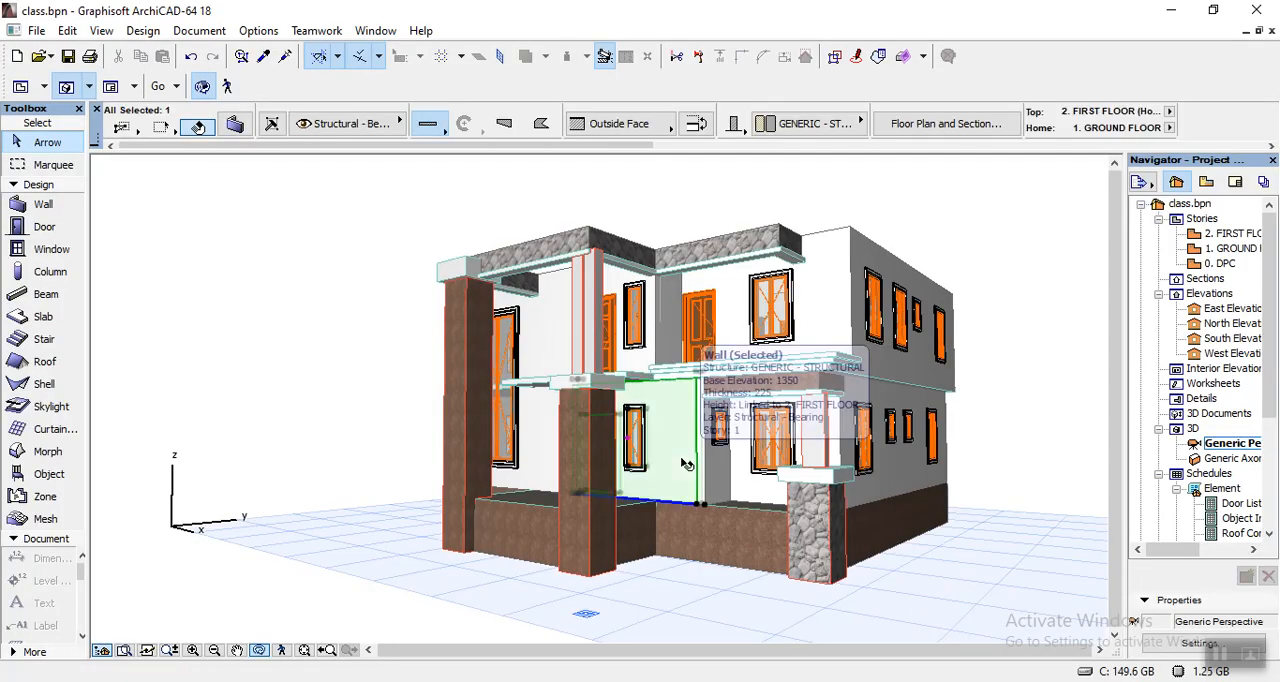
double_click(1230, 248)
scroll(768, 436, "down", 7)
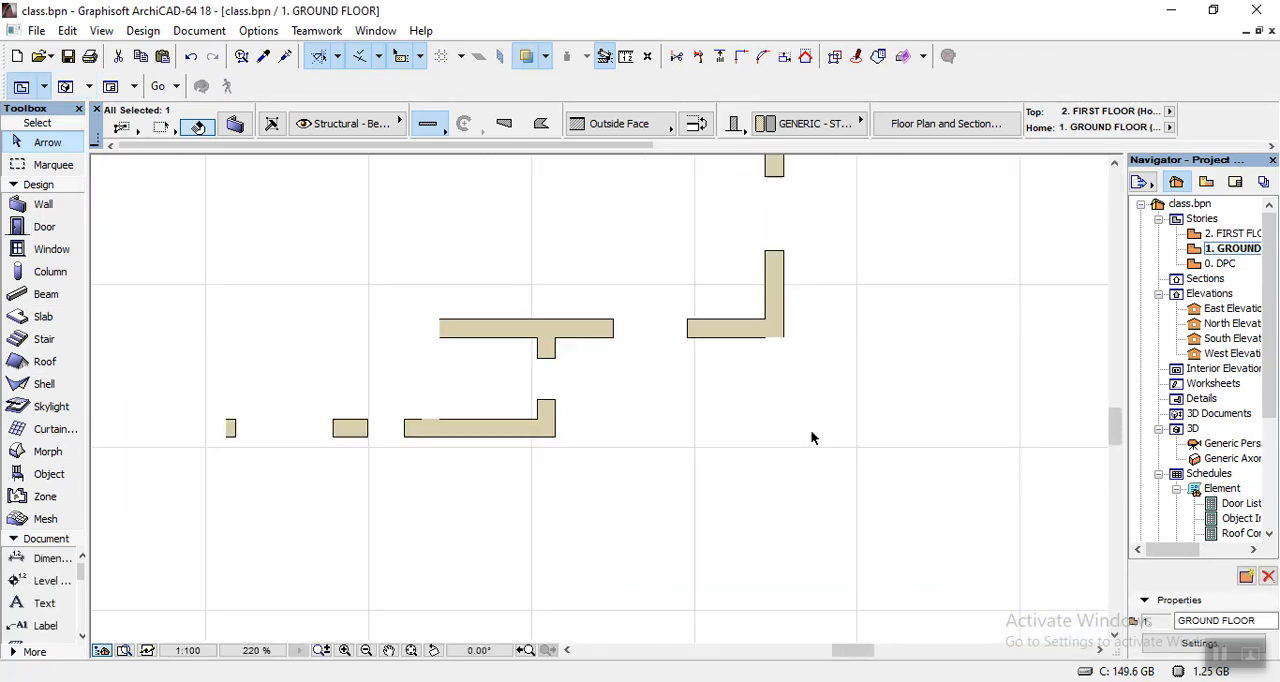
scroll(489, 433, "up", 3)
left_click(489, 440)
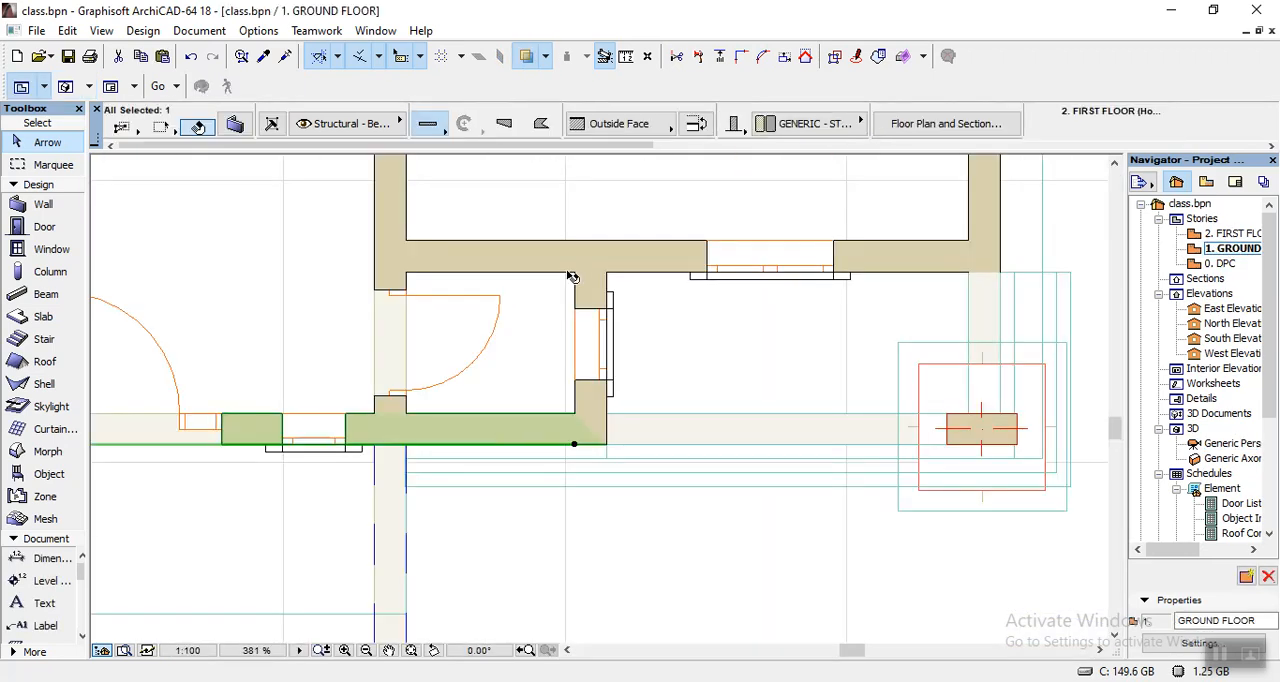
left_click(705, 56)
scroll(386, 422, "up", 4)
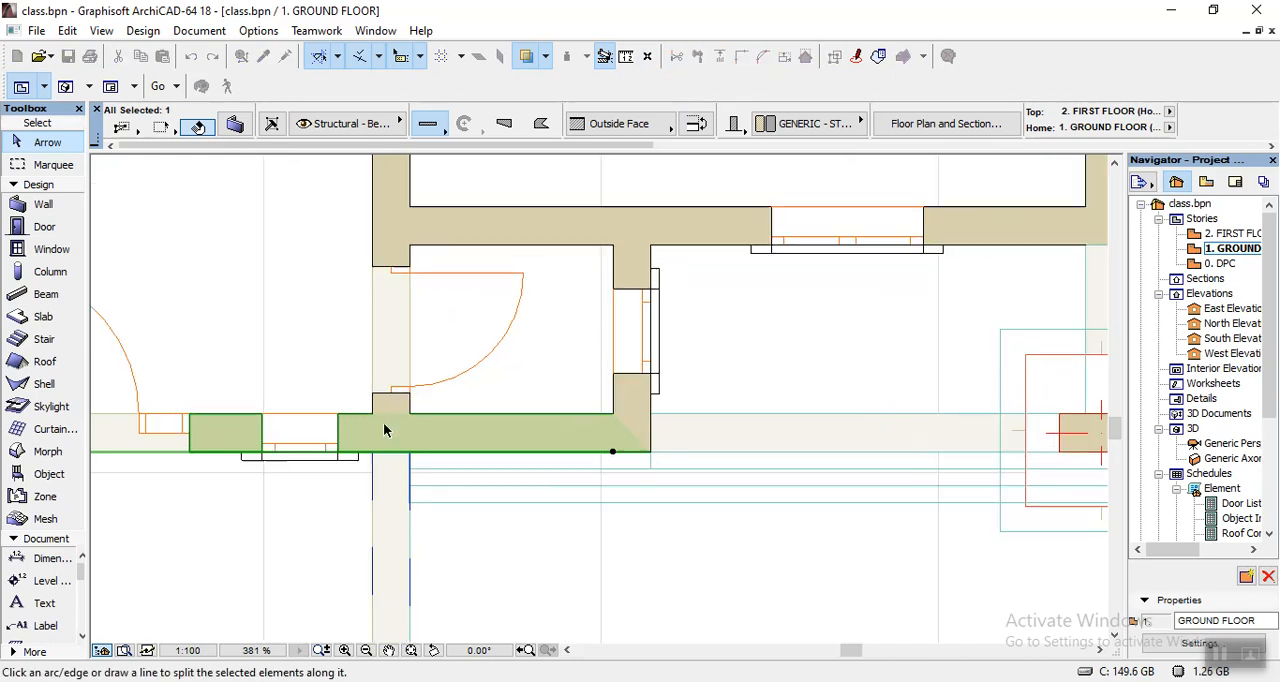
left_click(430, 404)
left_click(431, 474)
left_click(554, 451)
- Select the split wall piece and the two adjoining porch walls, and override all their surfaces with Stonework - 12
scroll(505, 470, "down", 5)
left_click(632, 350, "shift")
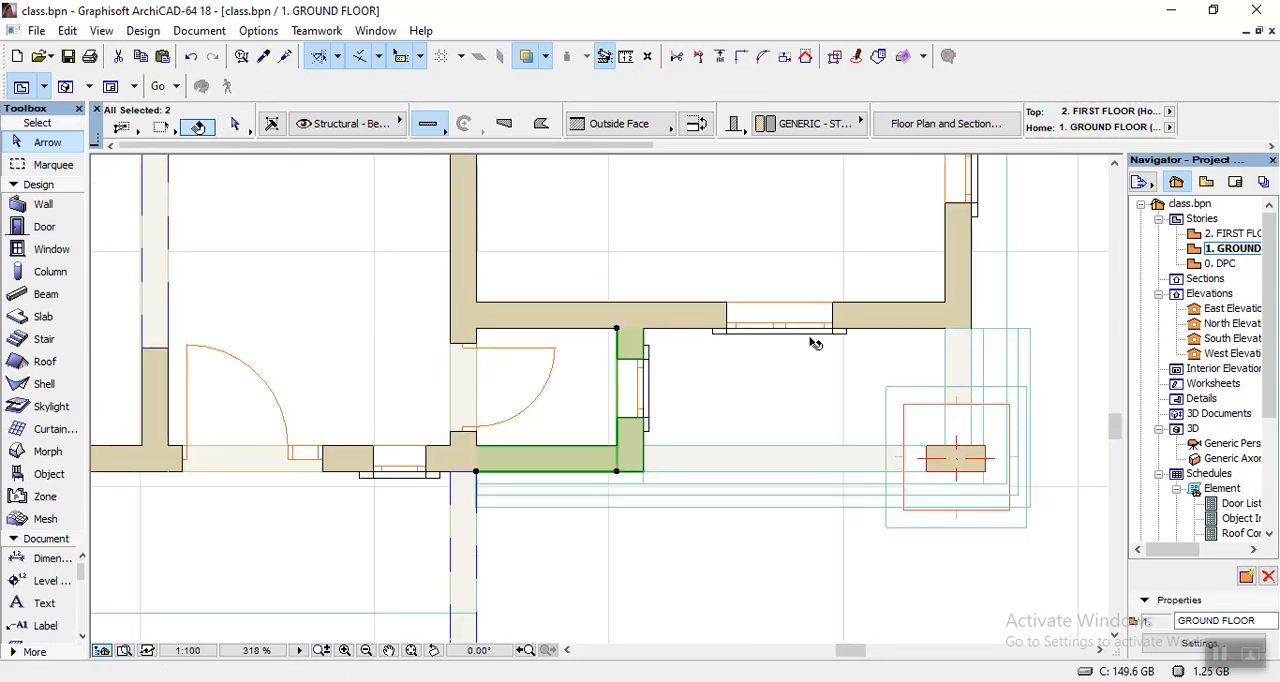
left_click(885, 318, "shift")
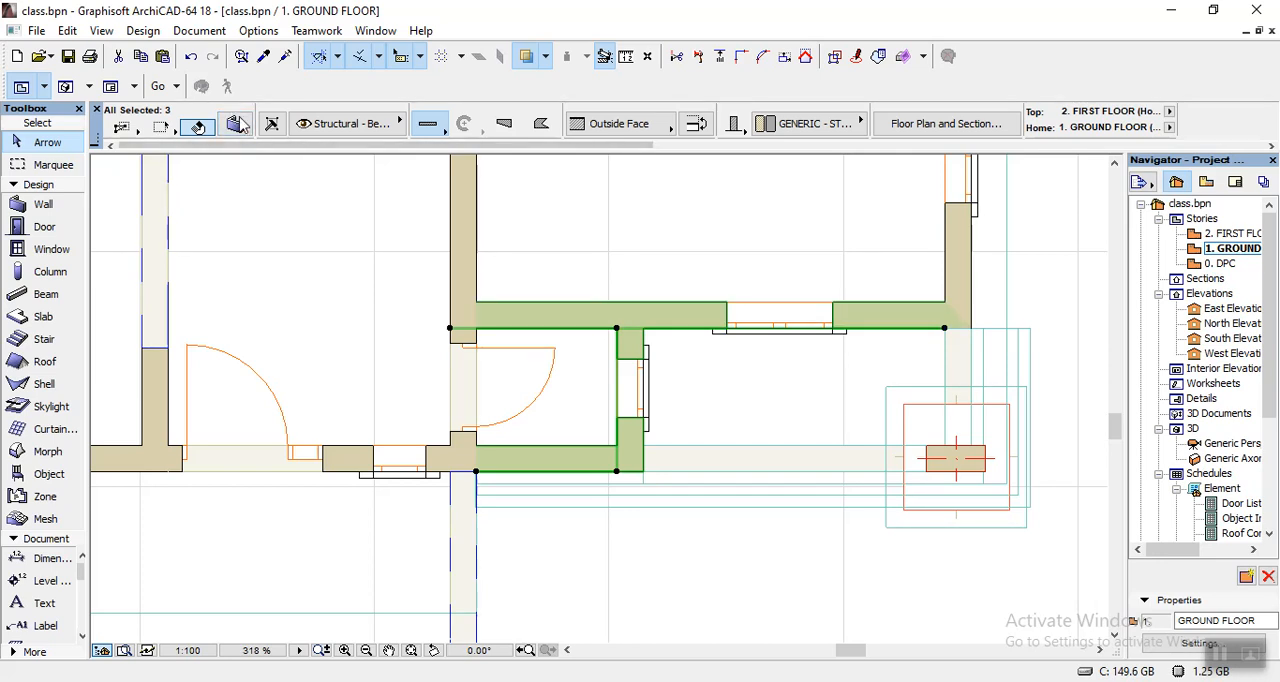
left_click(240, 128)
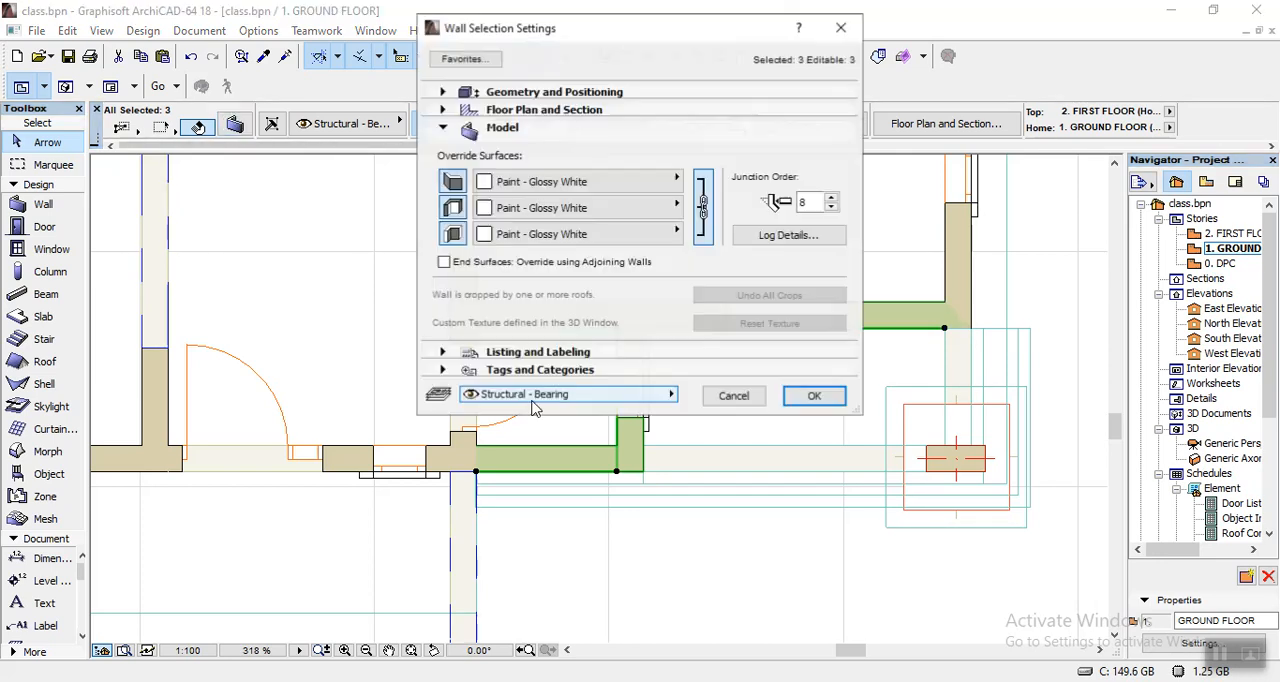
left_click(556, 183)
left_click(556, 183)
left_click(703, 205)
left_click(704, 207)
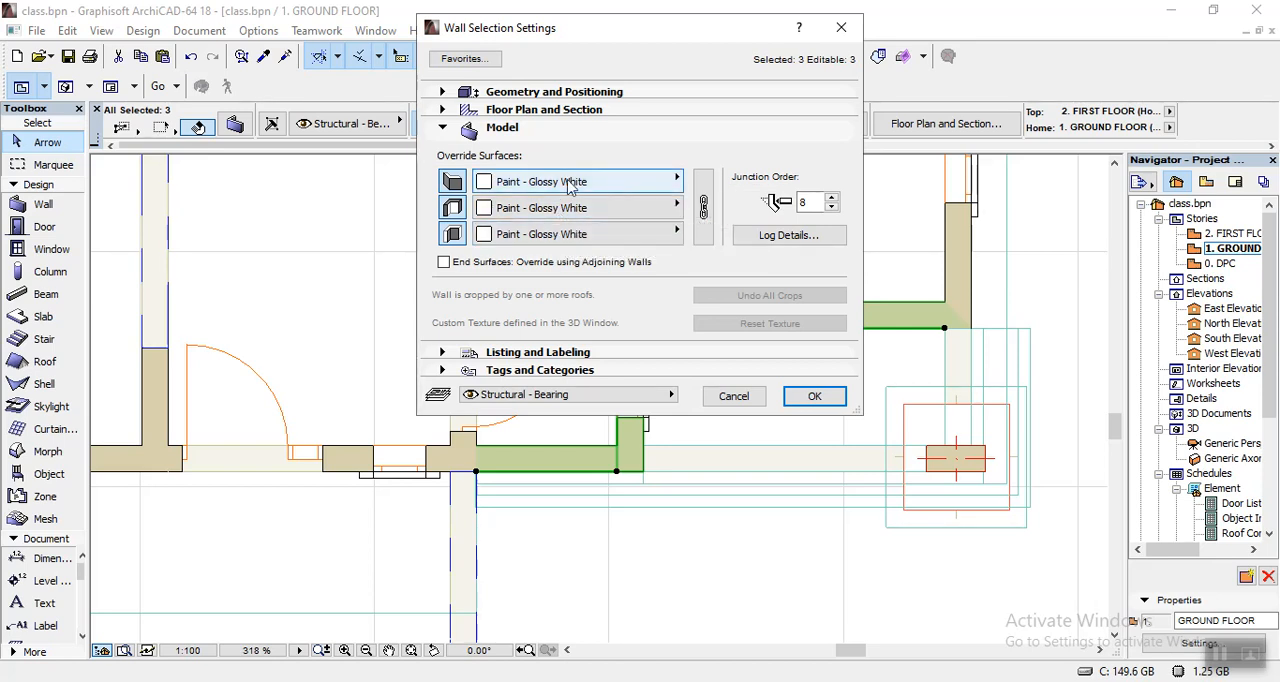
left_click(703, 205)
left_click(652, 182)
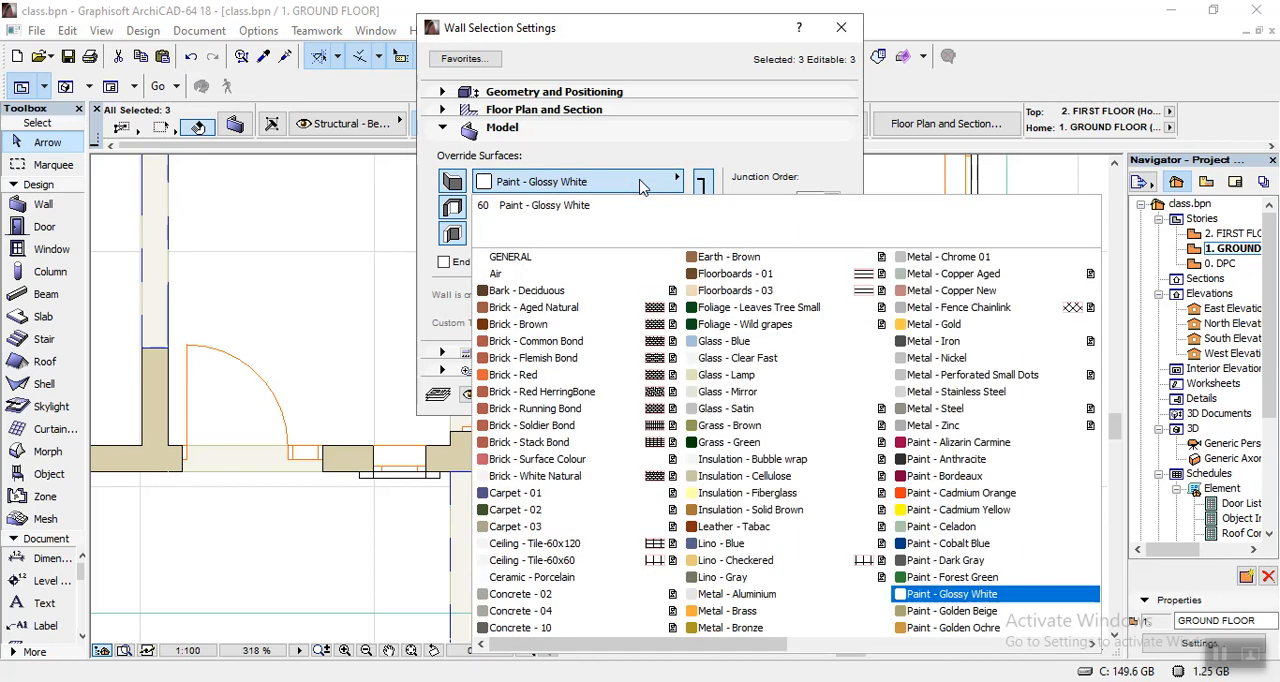
scroll(760, 450, "down", 6)
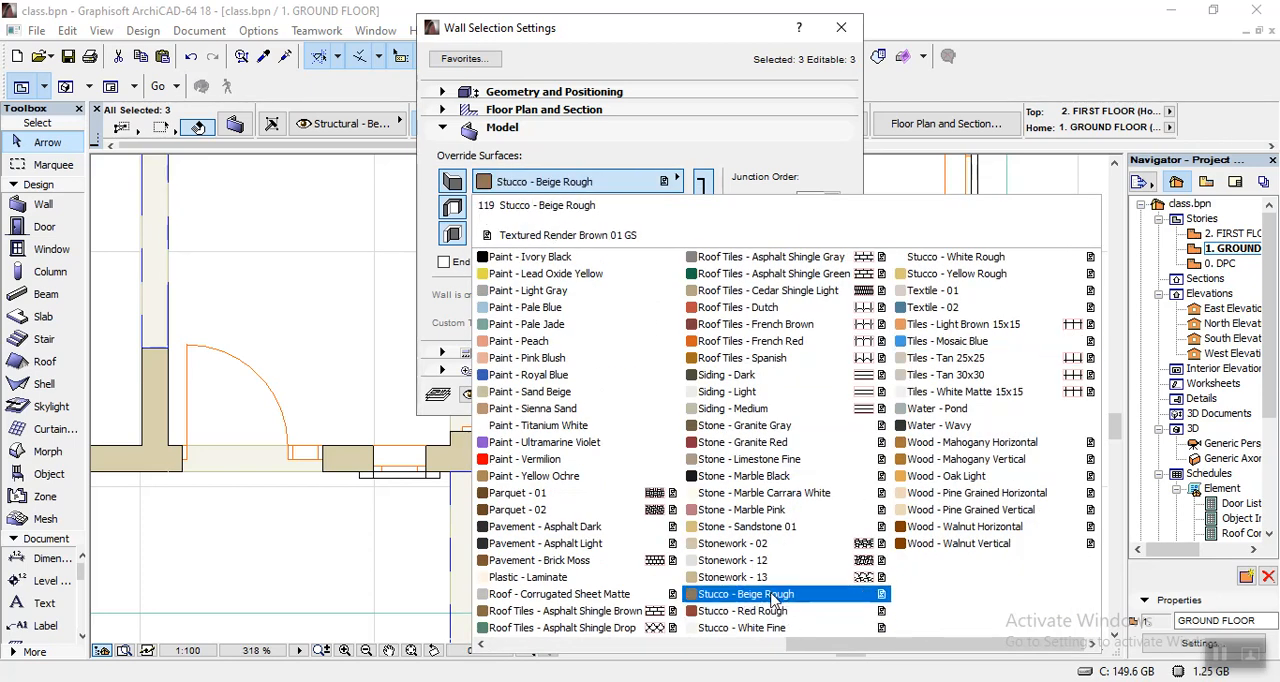
left_click(735, 560)
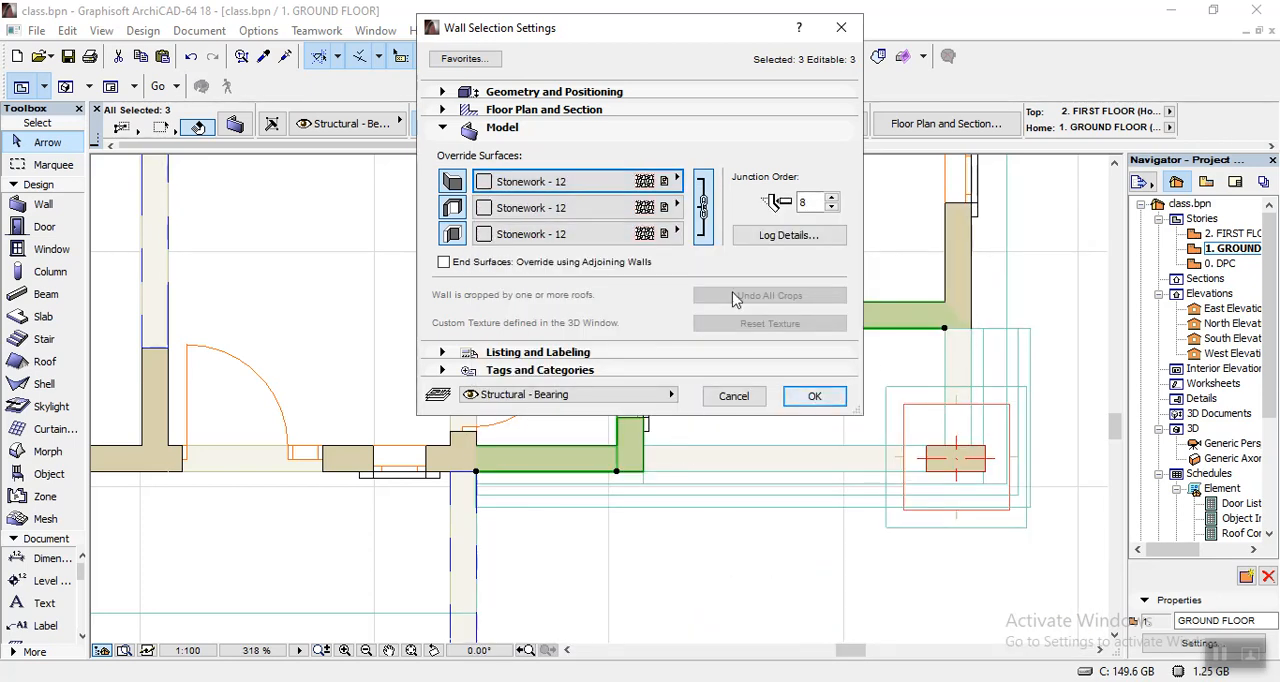
left_click(814, 396)
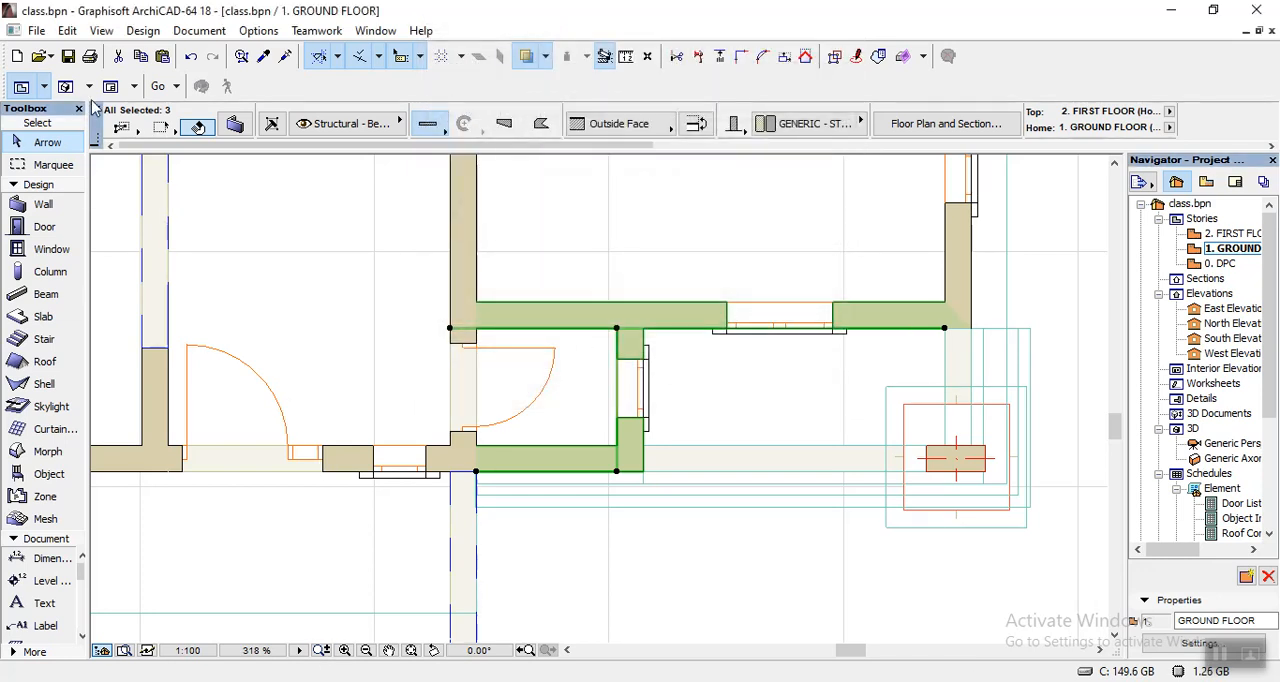
- Inspect the stone-clad porch walls and the front facade in the 3D perspective from several angles
key("F3")
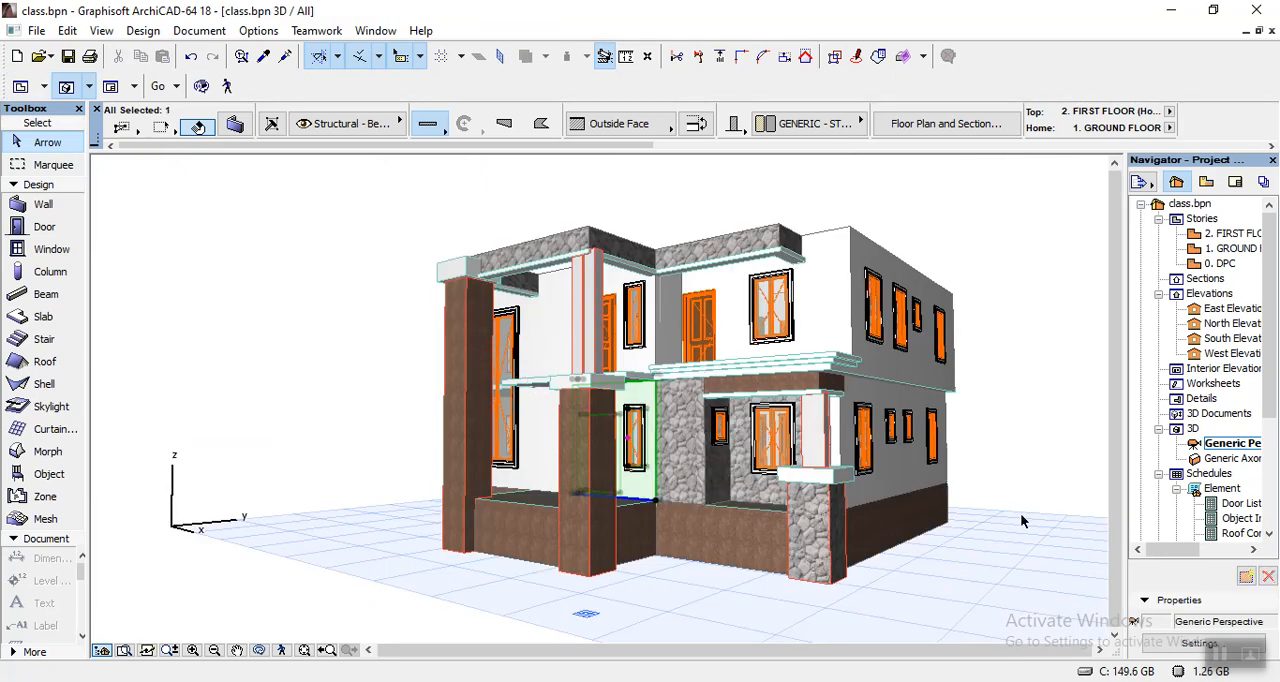
key("Escape")
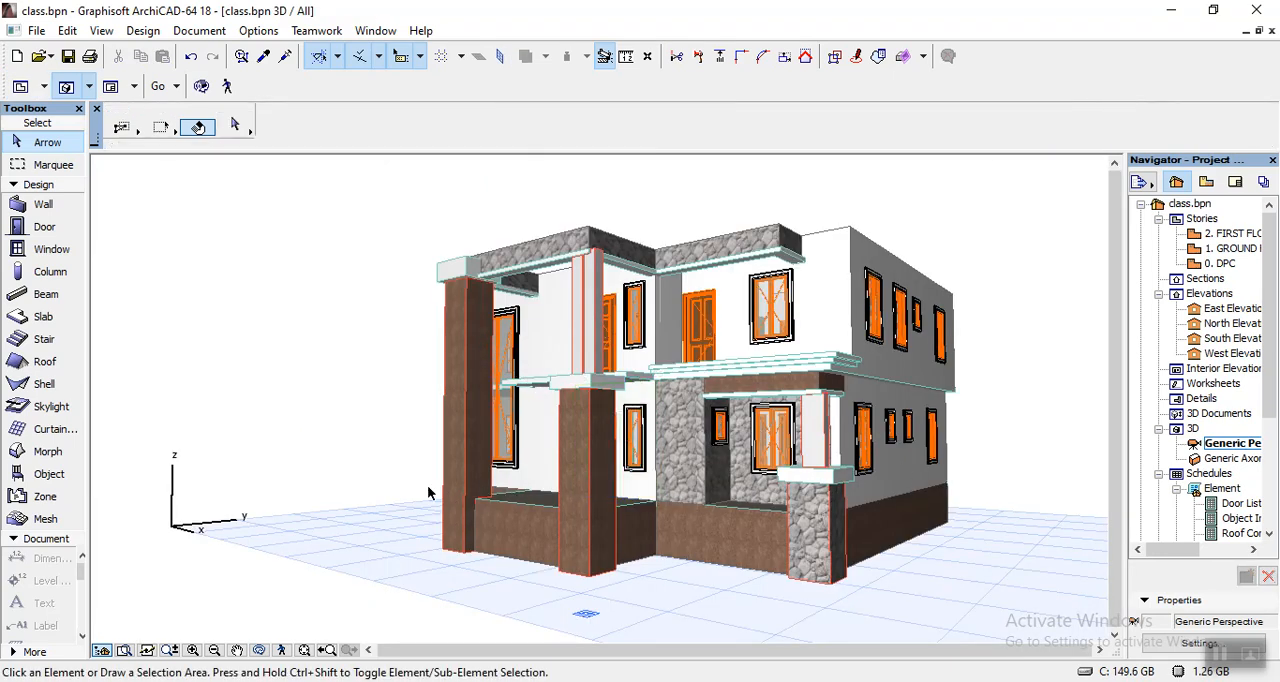
scroll(427, 485, "up", 3)
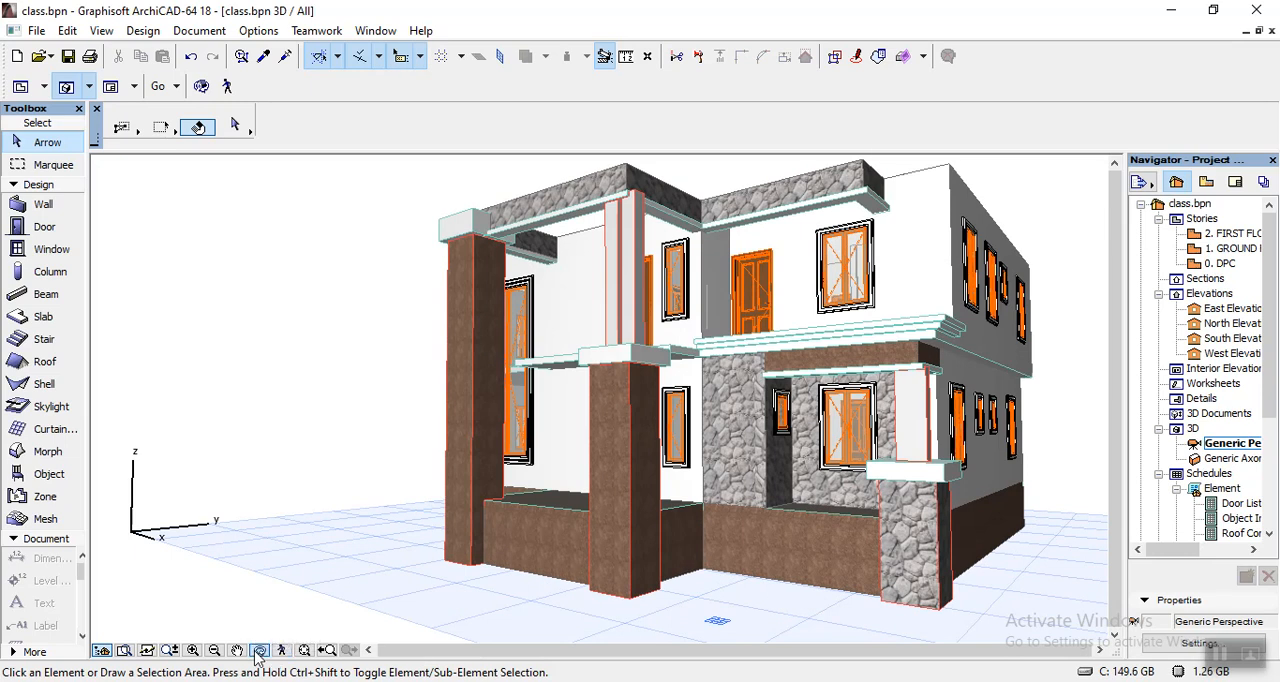
left_click(259, 650)
left_click_drag(346, 577, 831, 528)
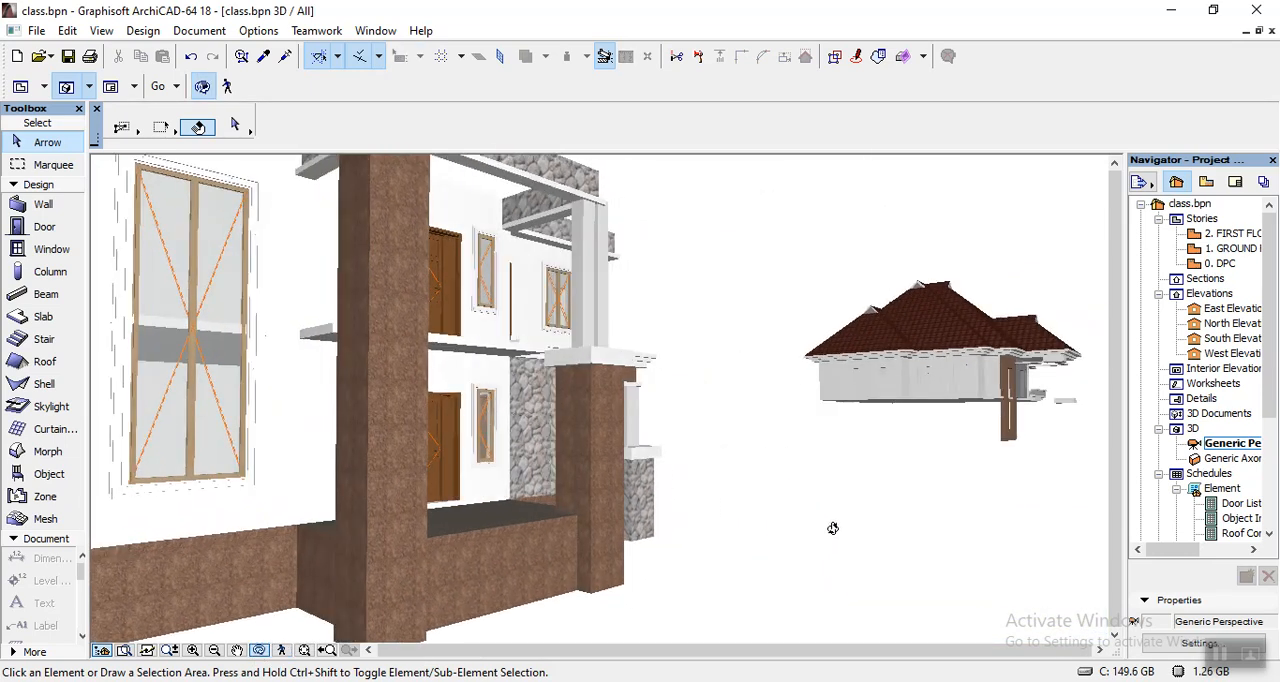
scroll(866, 517, "down", 3)
scroll(774, 526, "up", 3)
left_click_drag(945, 568, 751, 568)
left_click_drag(891, 590, 788, 500)
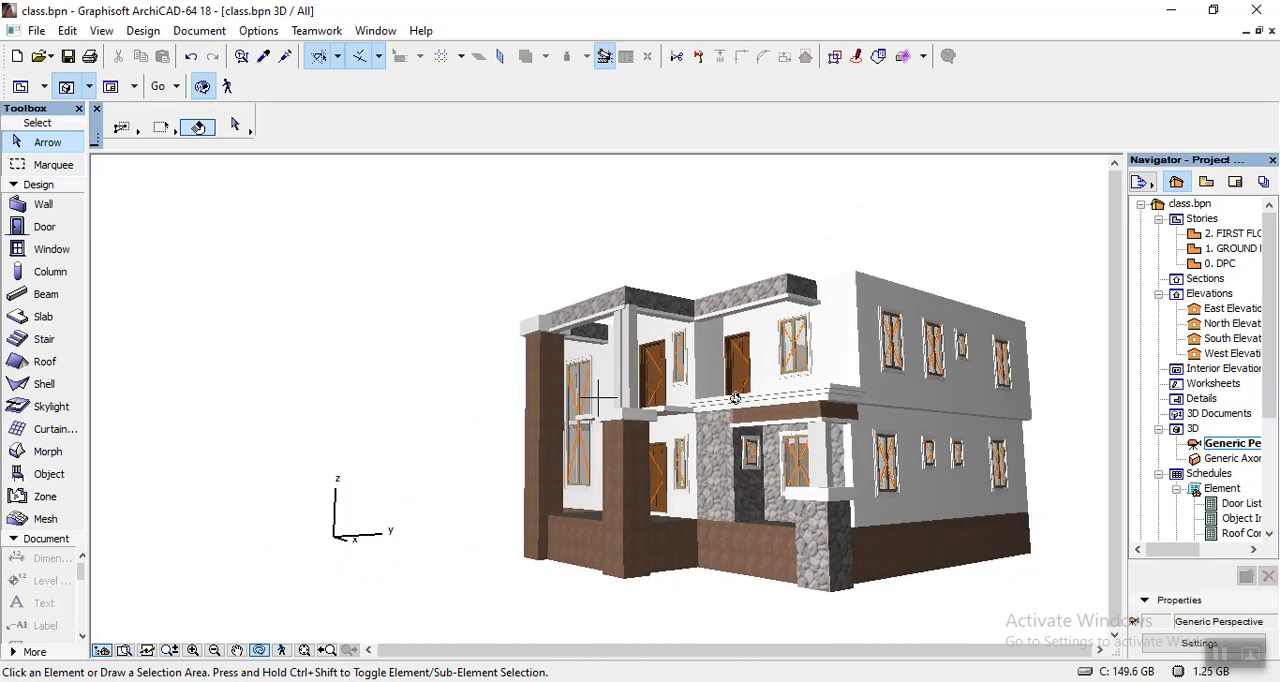
scroll(866, 443, "up", 3)
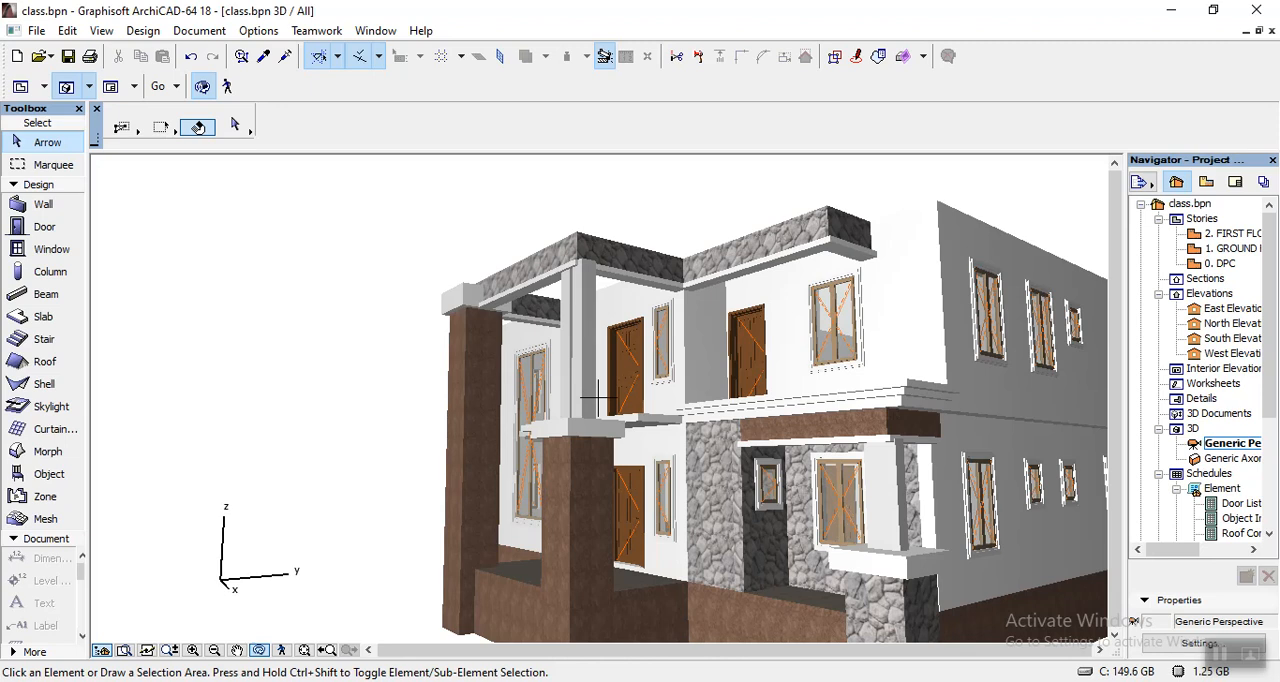
left_click(262, 648)
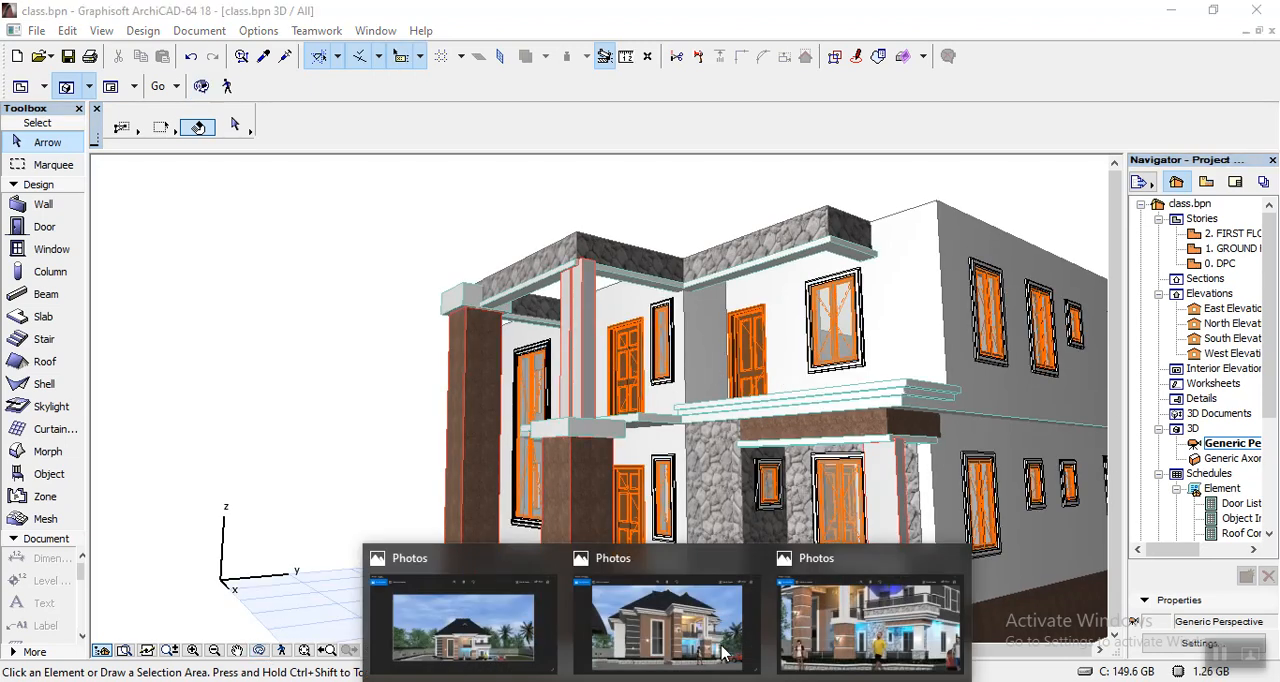
- Examine the upper balcony parapet and side facade in the reference render kkk.jpg
left_click(790, 618)
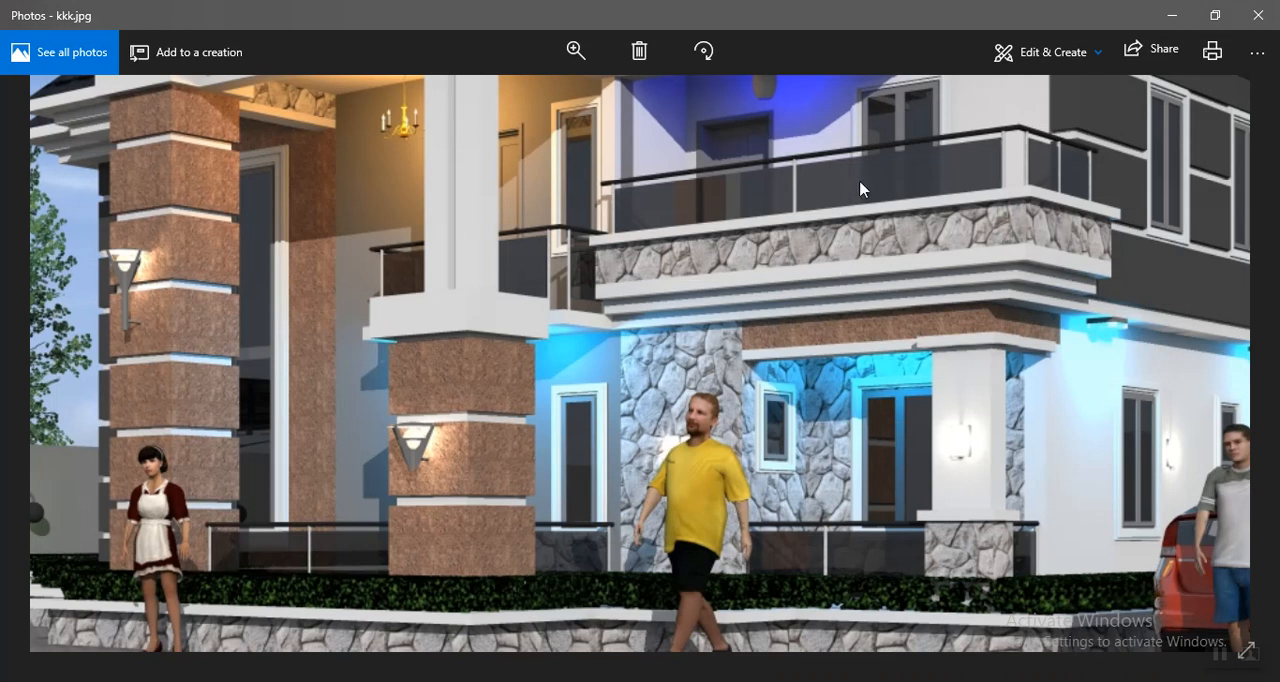
left_click(566, 50)
left_click_drag(535, 99, 523, 104)
left_click_drag(808, 249, 660, 341)
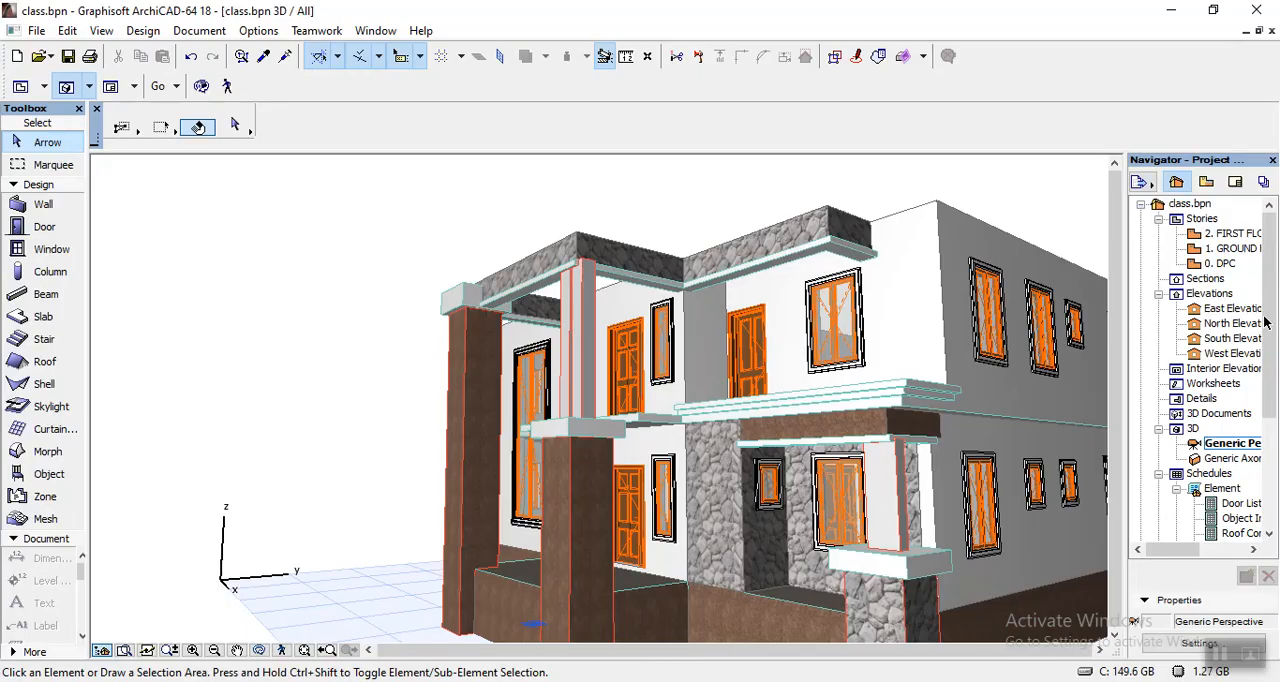
- On the First Floor plan, place a copy of the balcony's rear wall about 1225 mm forward along the balcony's front edge
double_click(1235, 248)
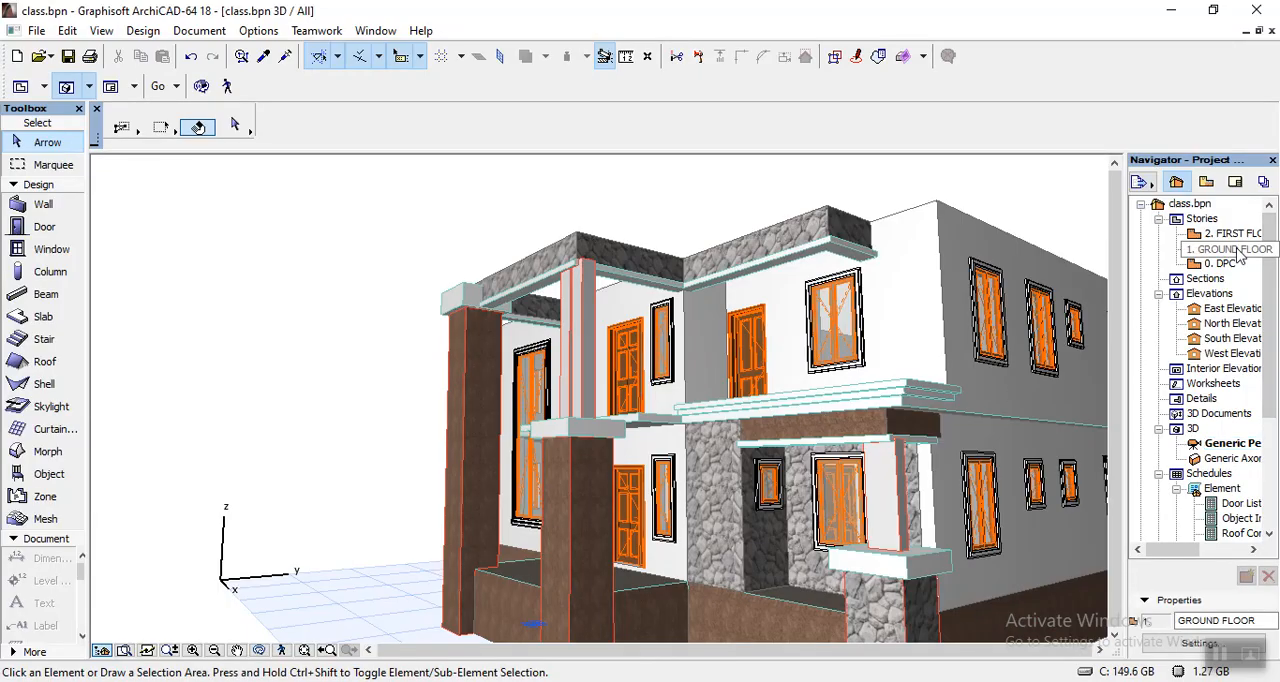
double_click(1232, 233)
scroll(688, 483, "down", 2)
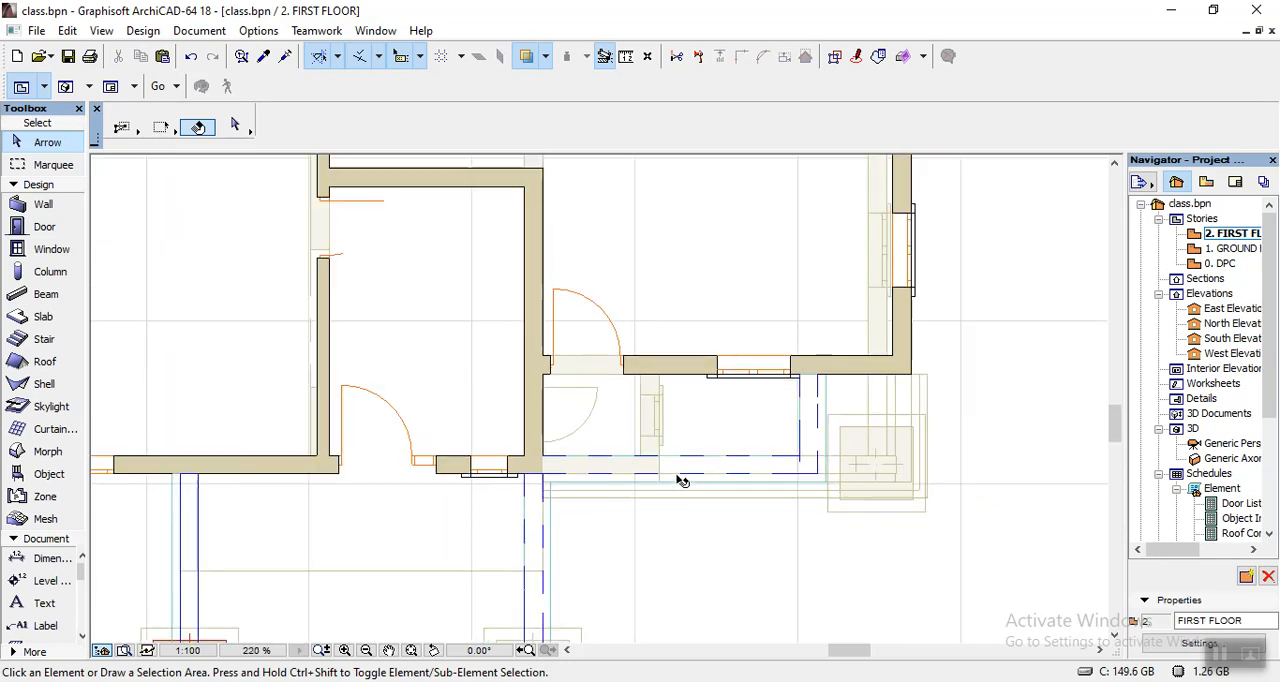
left_click(848, 366)
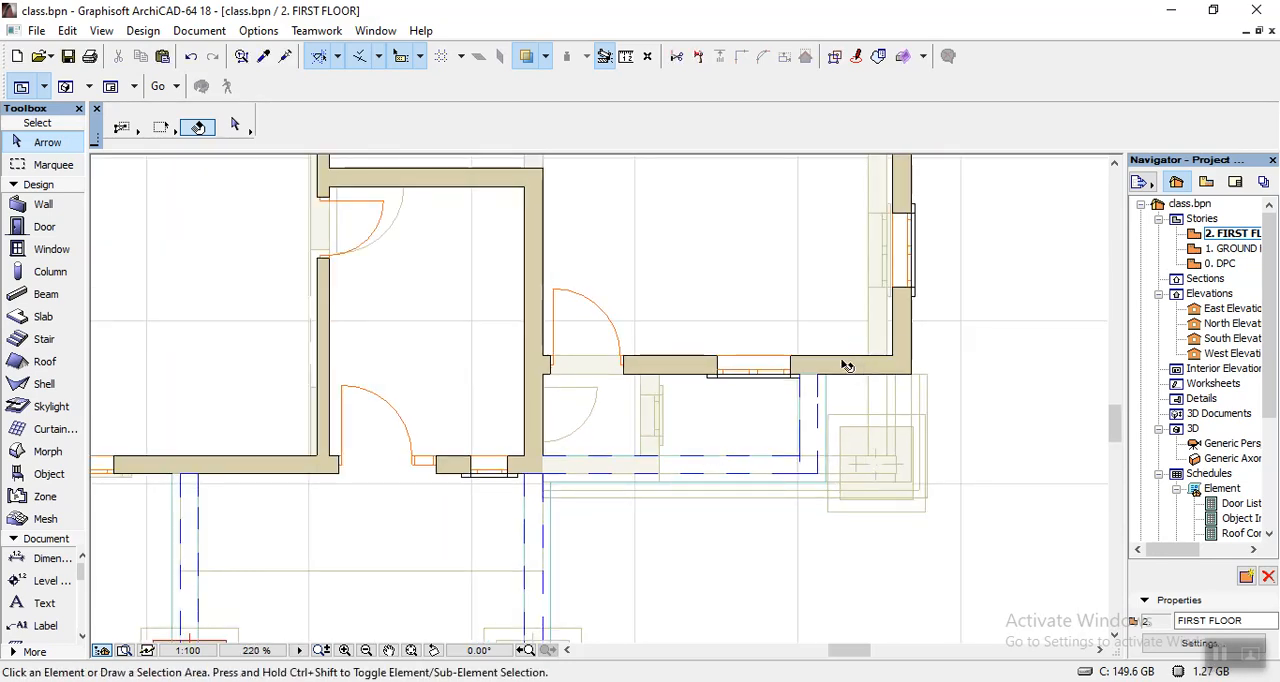
scroll(917, 396, "up", 2)
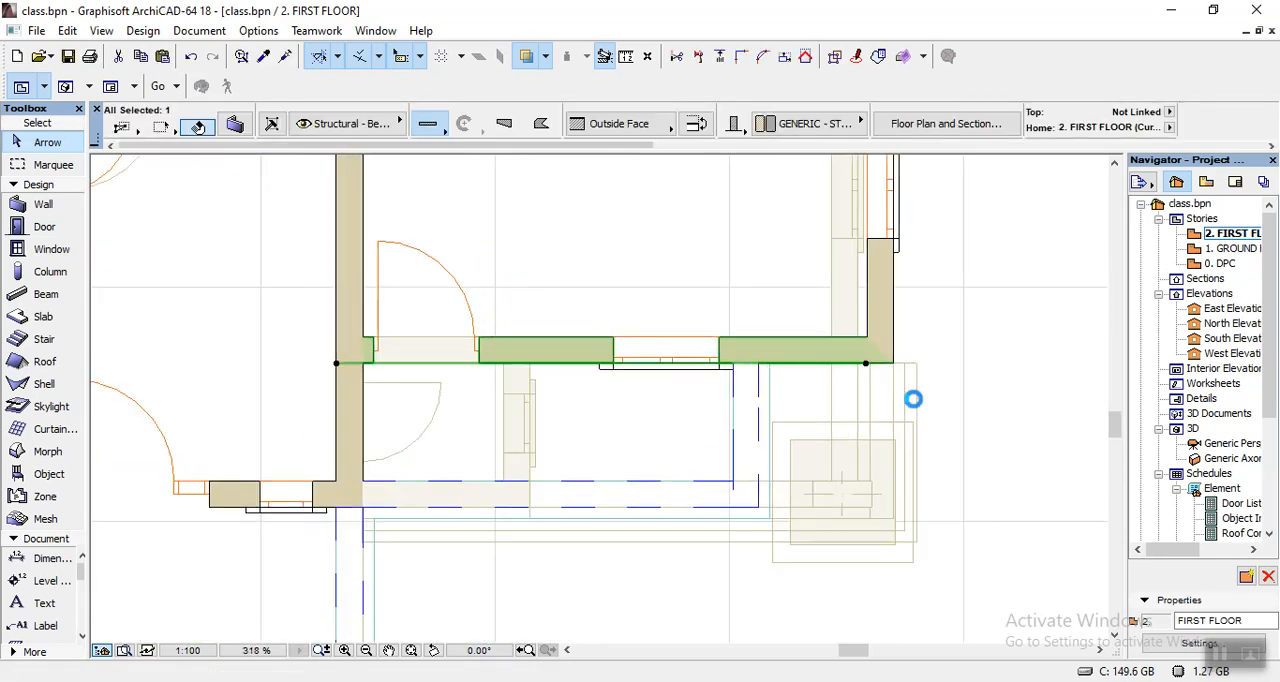
key("ctrl+d")
left_click(866, 364)
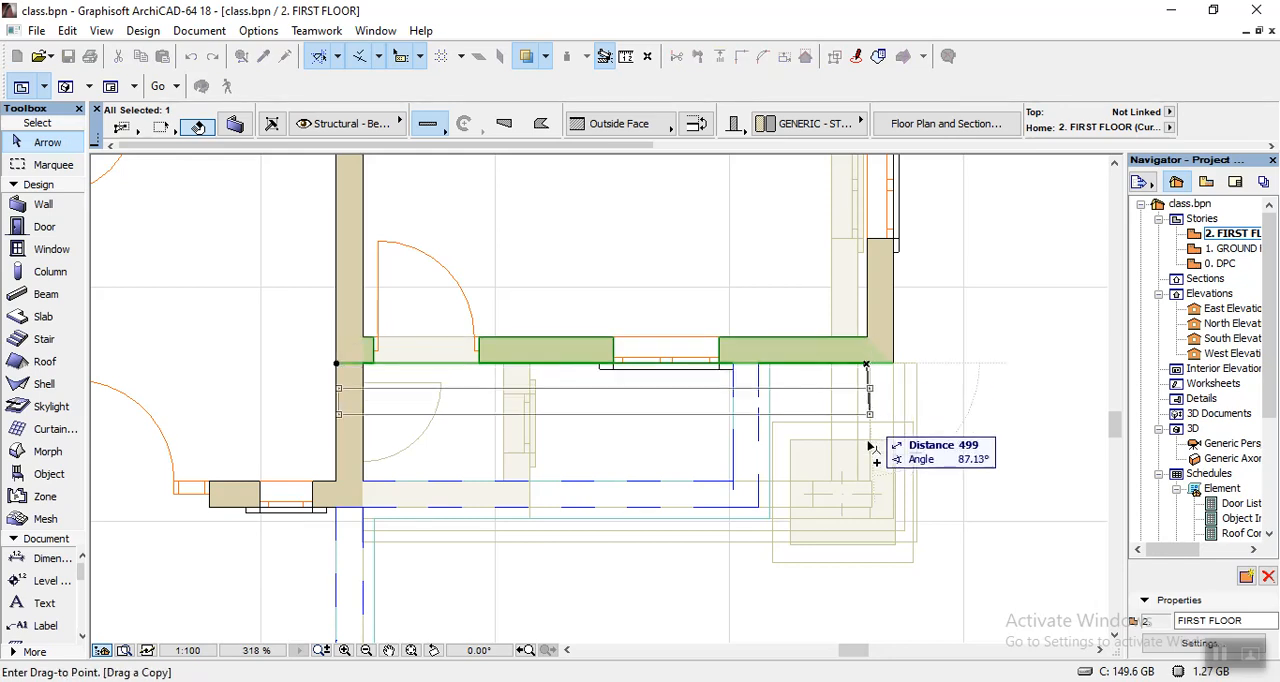
left_click(866, 510)
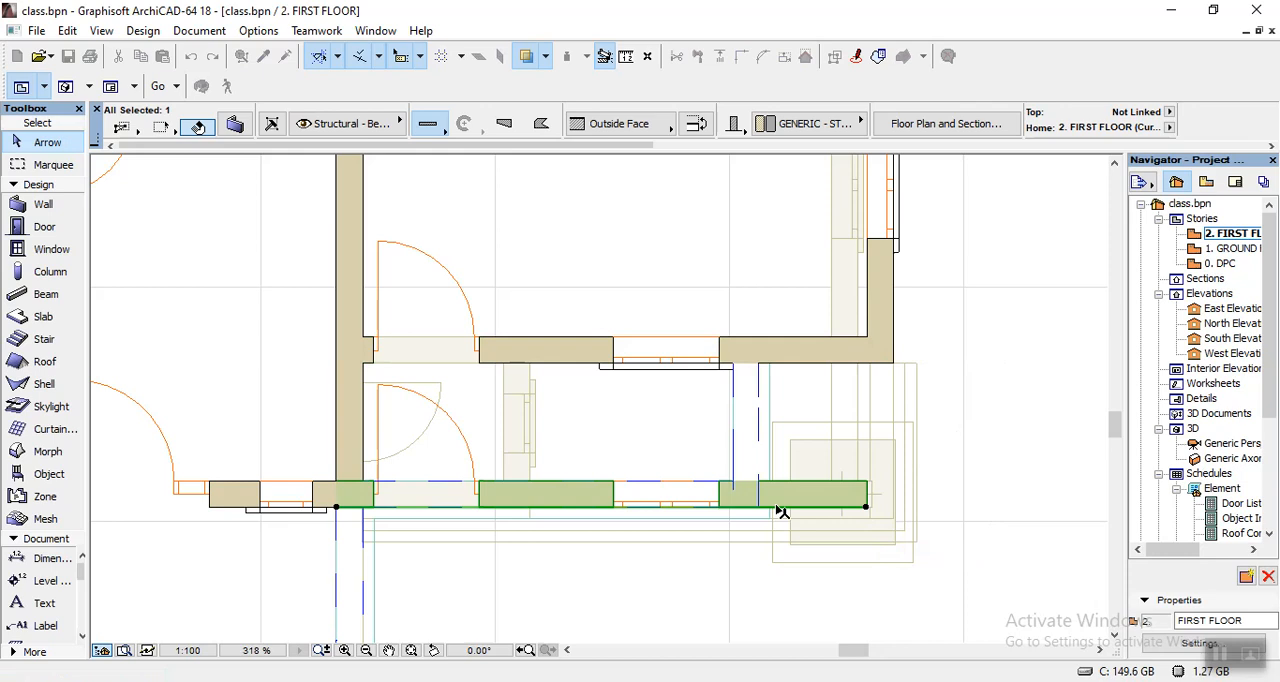
- Delete the door and the window from the copied wall along the balcony's front edge
key("Escape")
left_click(481, 490)
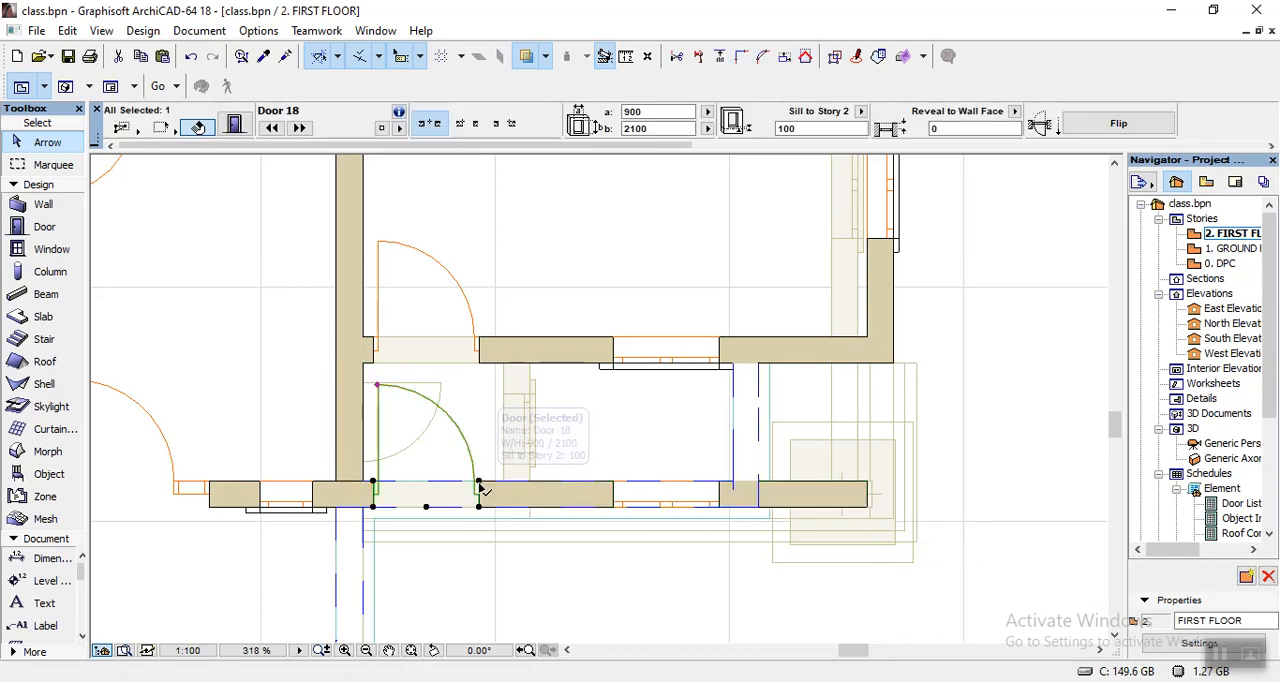
key("Delete")
left_click(724, 487)
key("Escape")
- Place a copy of the balcony's front wall rotated 90° about its outer end to form the balcony's side wall
scroll(841, 458, "down", 2)
scroll(743, 320, "down", 4)
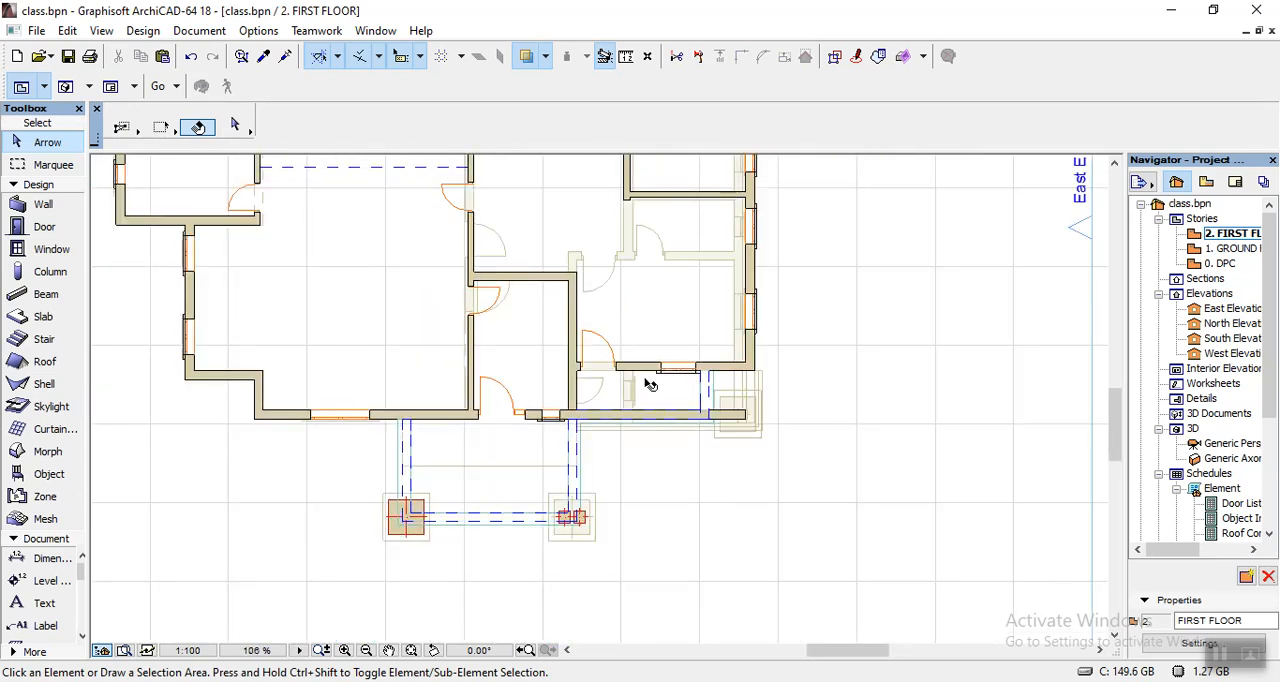
scroll(394, 443, "down", 3)
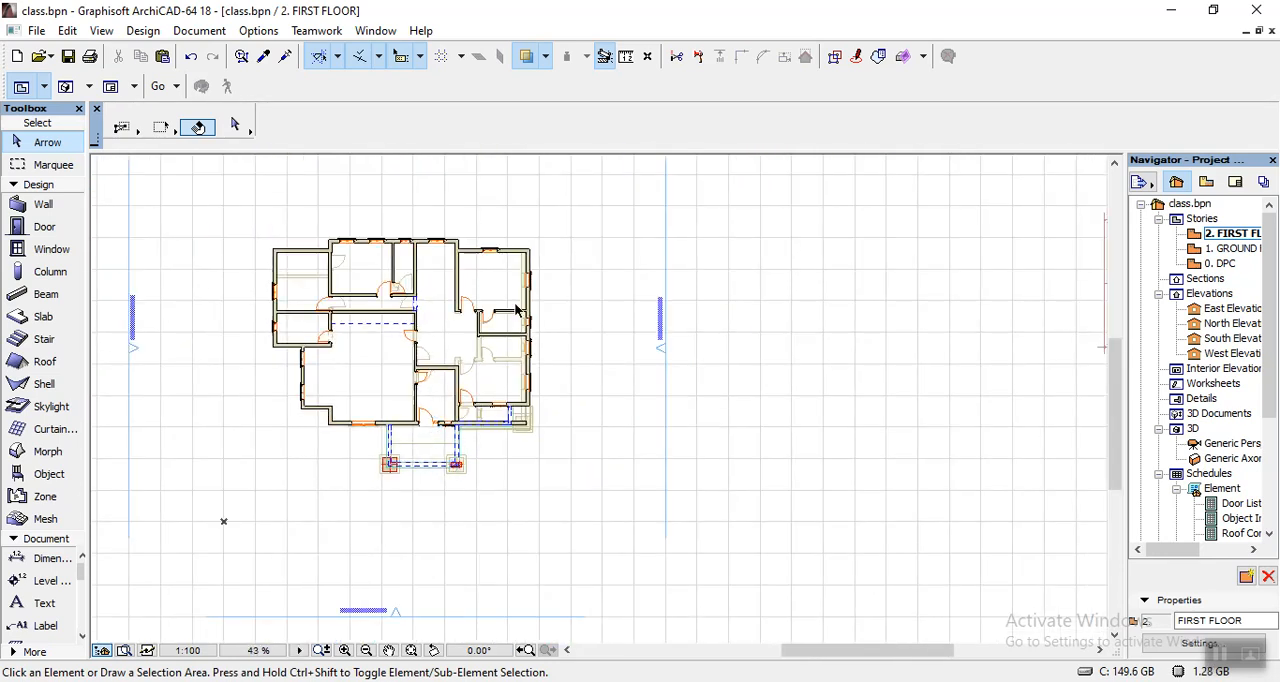
scroll(509, 479, "up", 5)
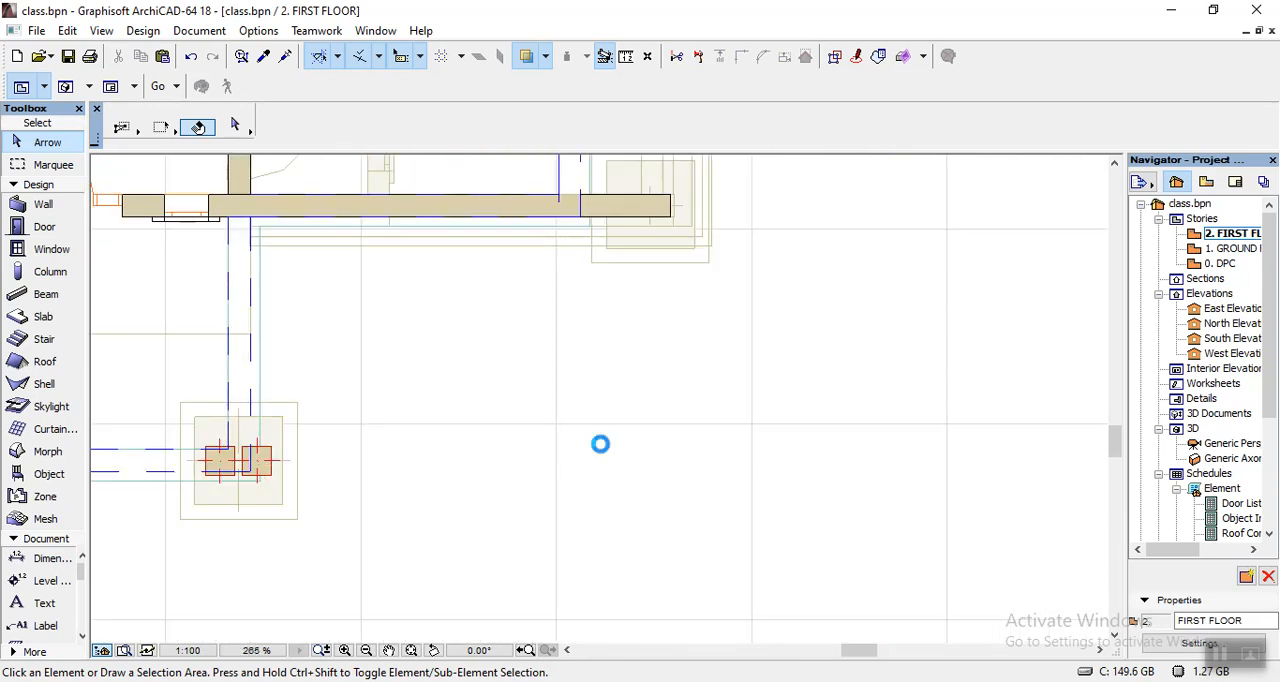
scroll(621, 350, "up", 4)
left_click(606, 480)
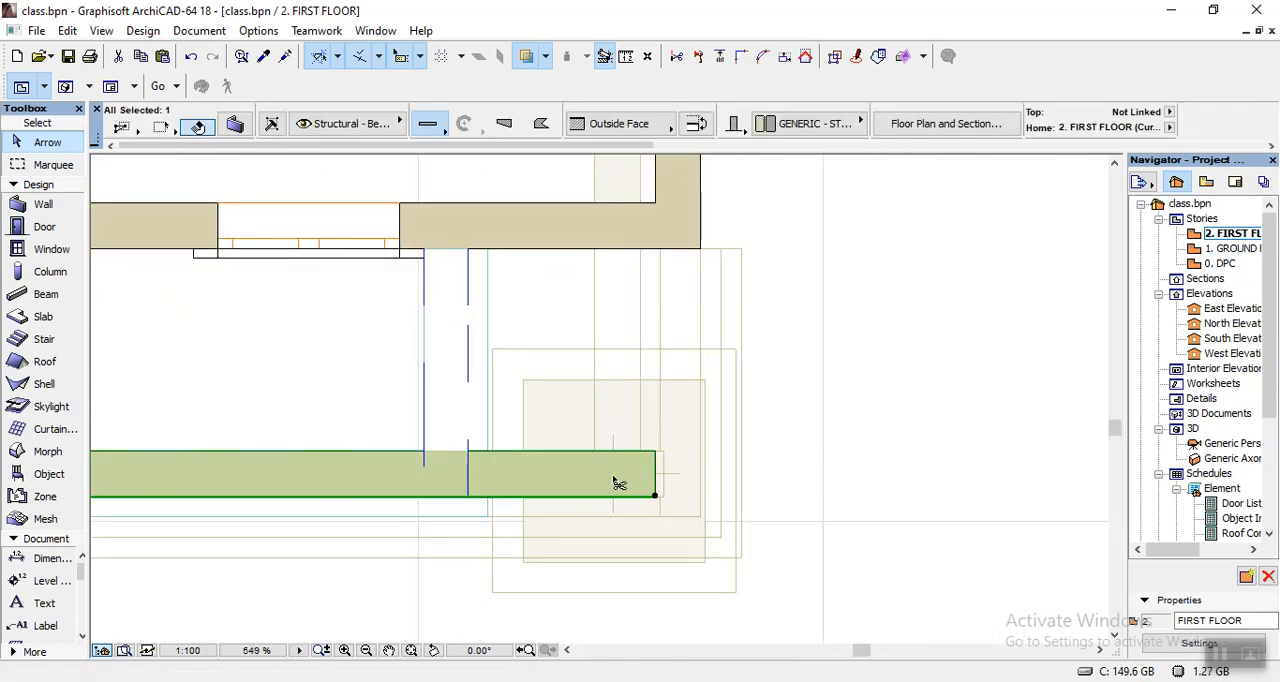
key("ctrl+e")
left_click(656, 496)
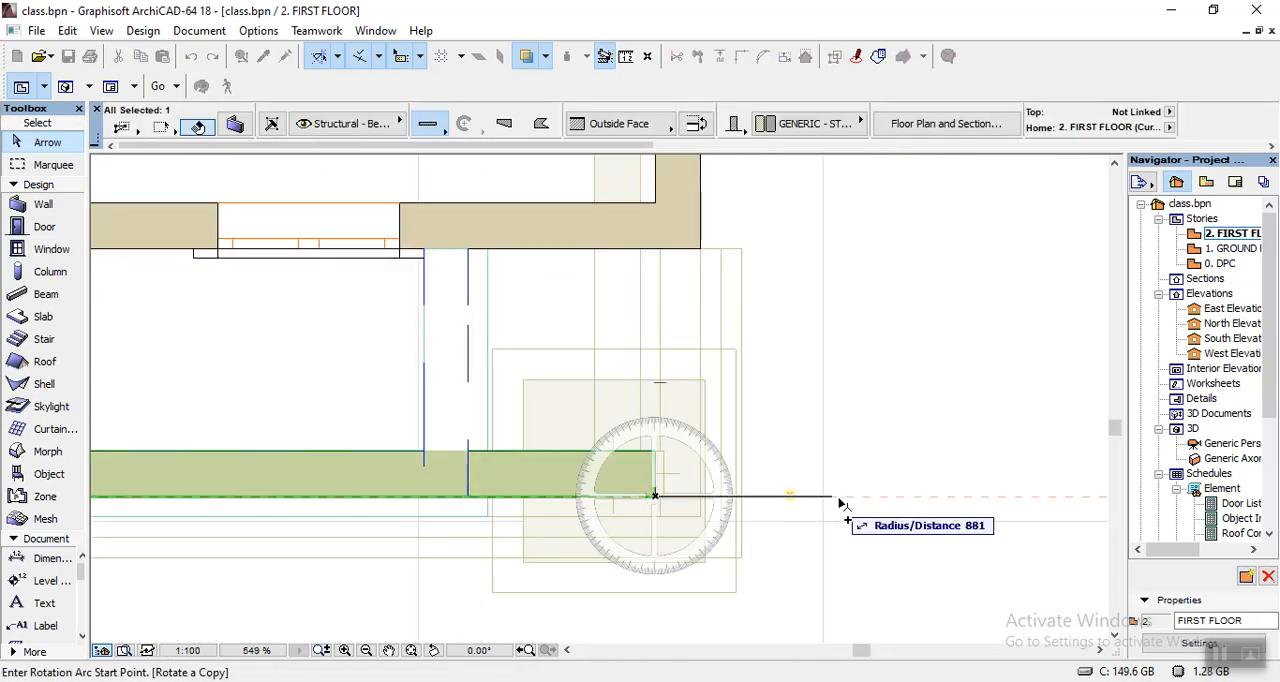
left_click(822, 532)
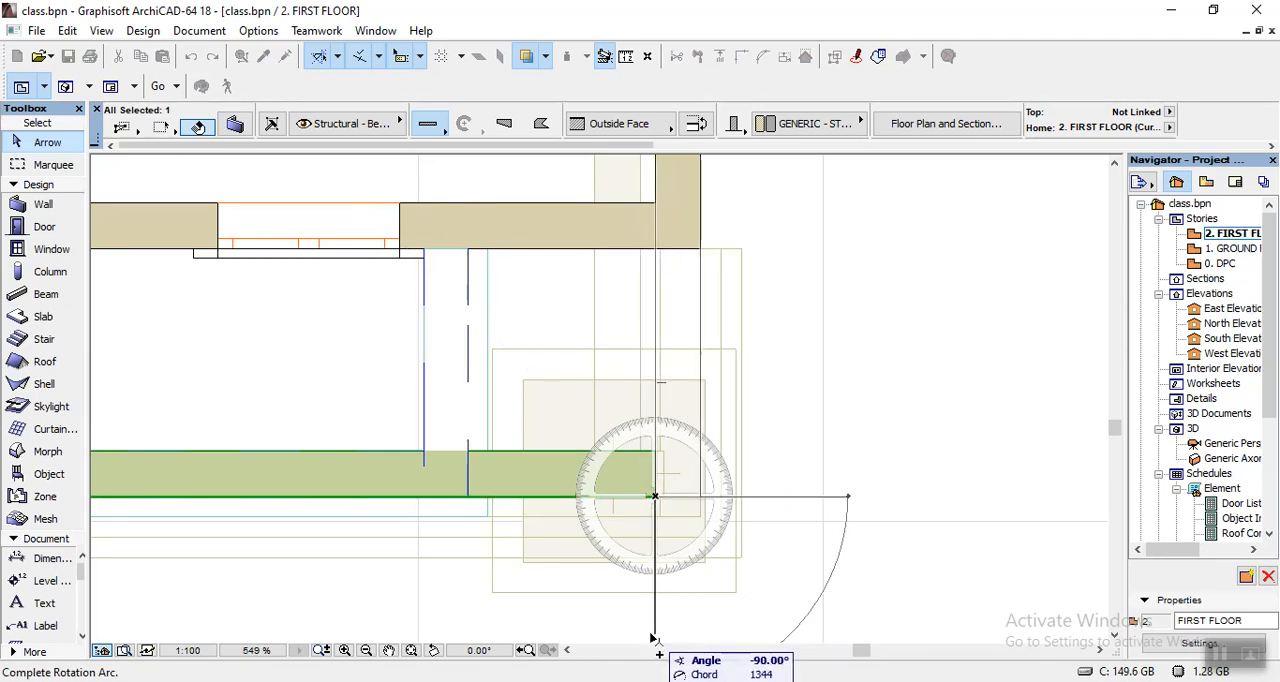
left_click(652, 637)
scroll(697, 483, "down", 4)
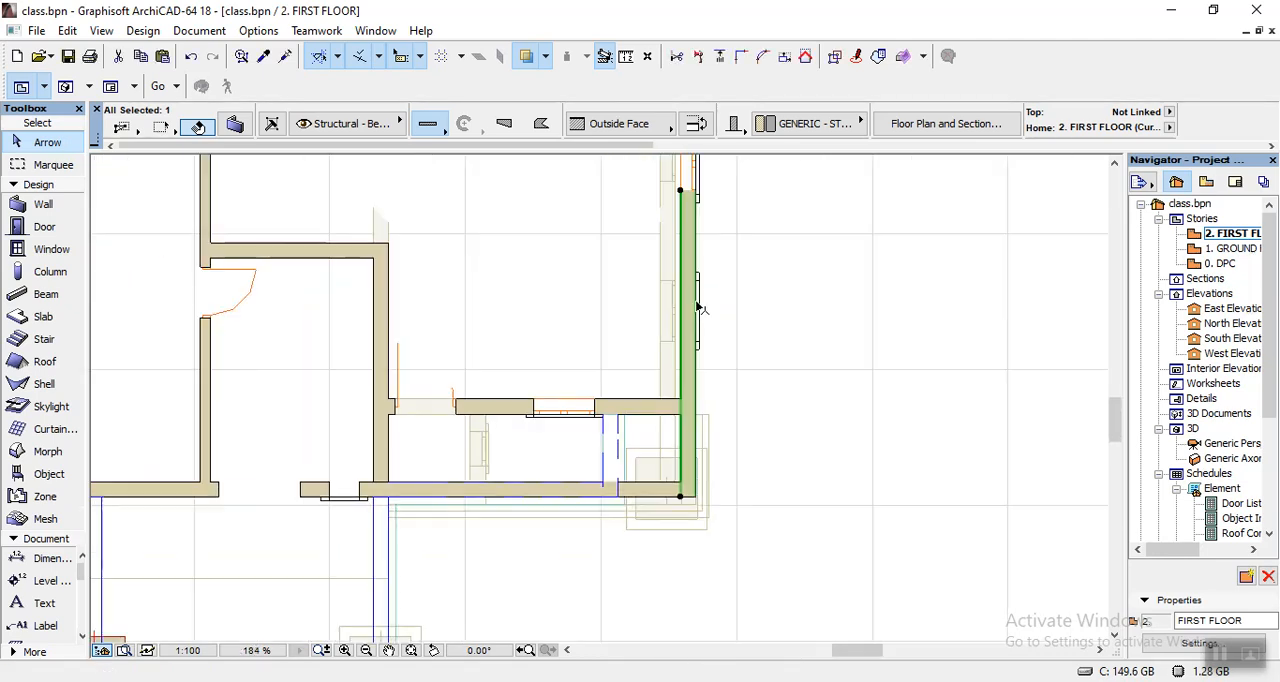
- Shorten the rotated side wall so that it ends at the outer corner of the house behind the balcony
scroll(669, 179, "up", 4)
left_click(703, 266)
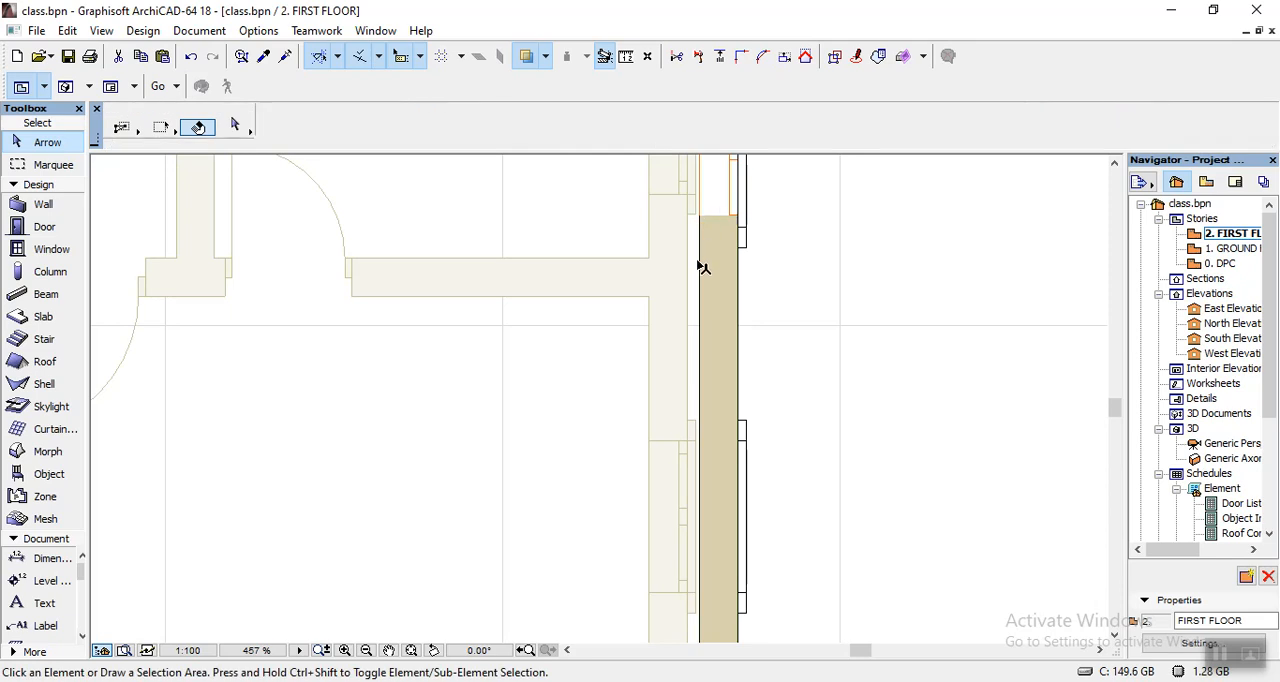
left_click(705, 228)
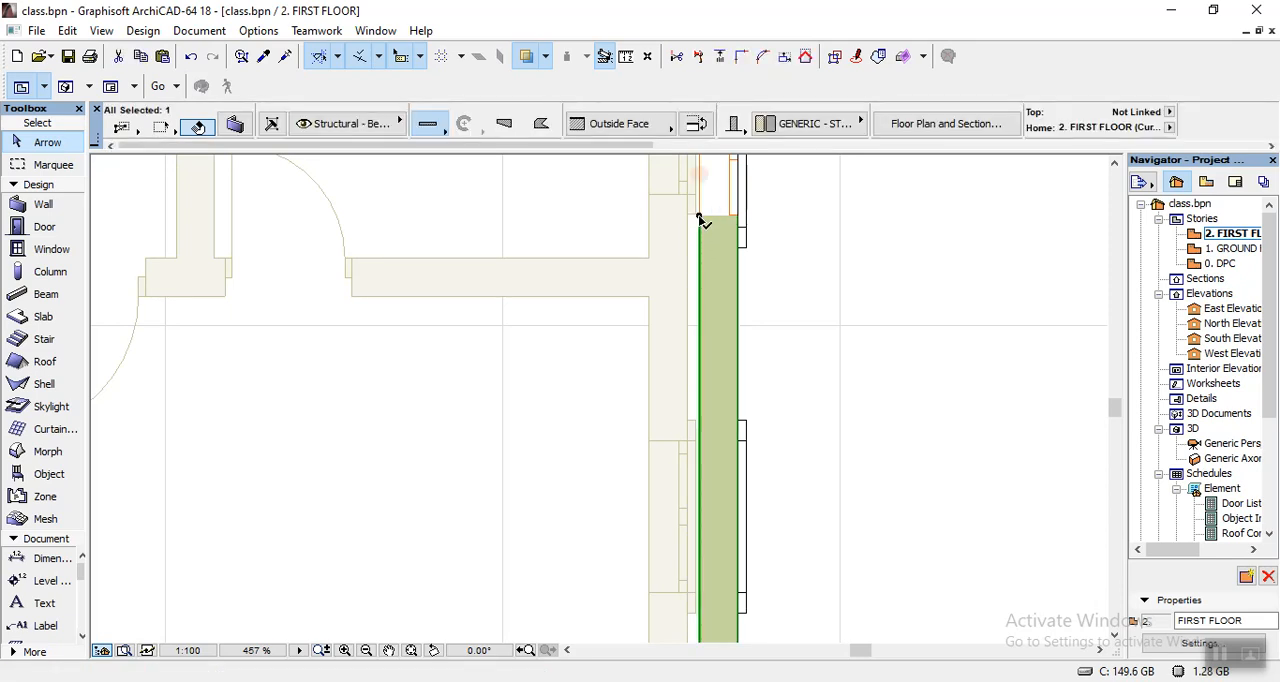
left_click(700, 220)
scroll(700, 400, "down", 4)
scroll(697, 443, "up", 3)
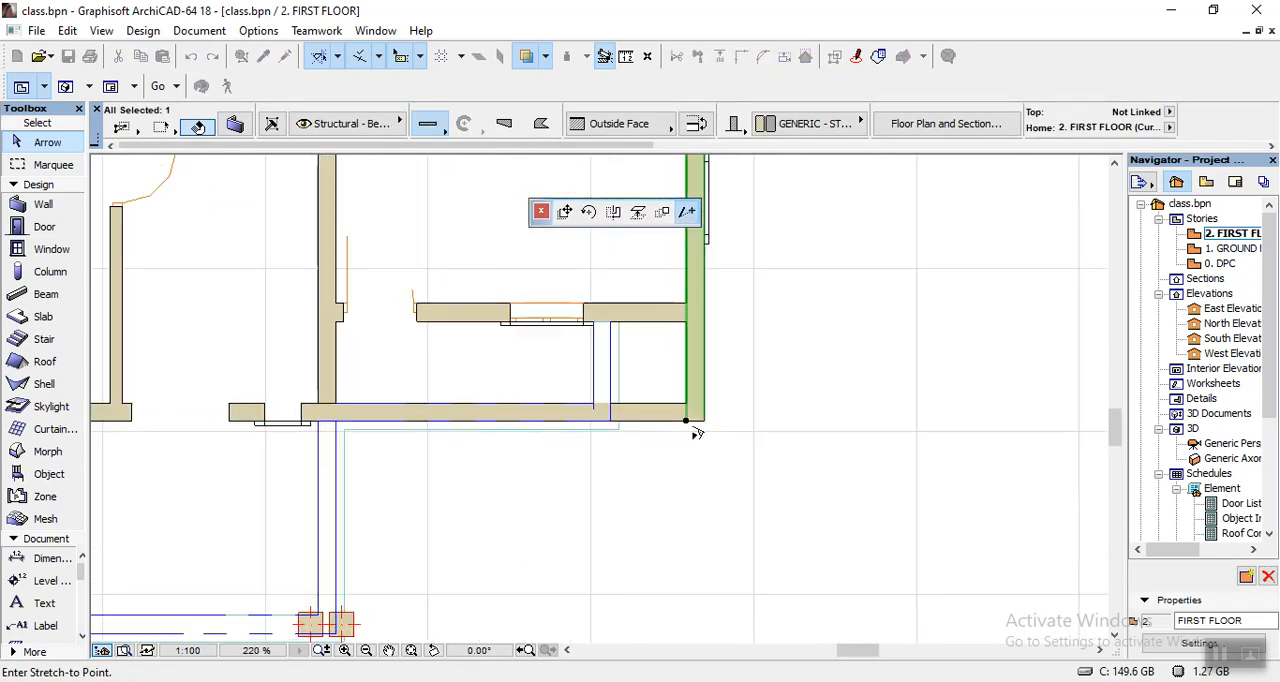
left_click(693, 314)
- Override all surfaces of the balcony's front and side walls with Stonework - 12 and set their height to 400 mm
scroll(663, 395, "up", 3)
left_click(676, 373, "shift")
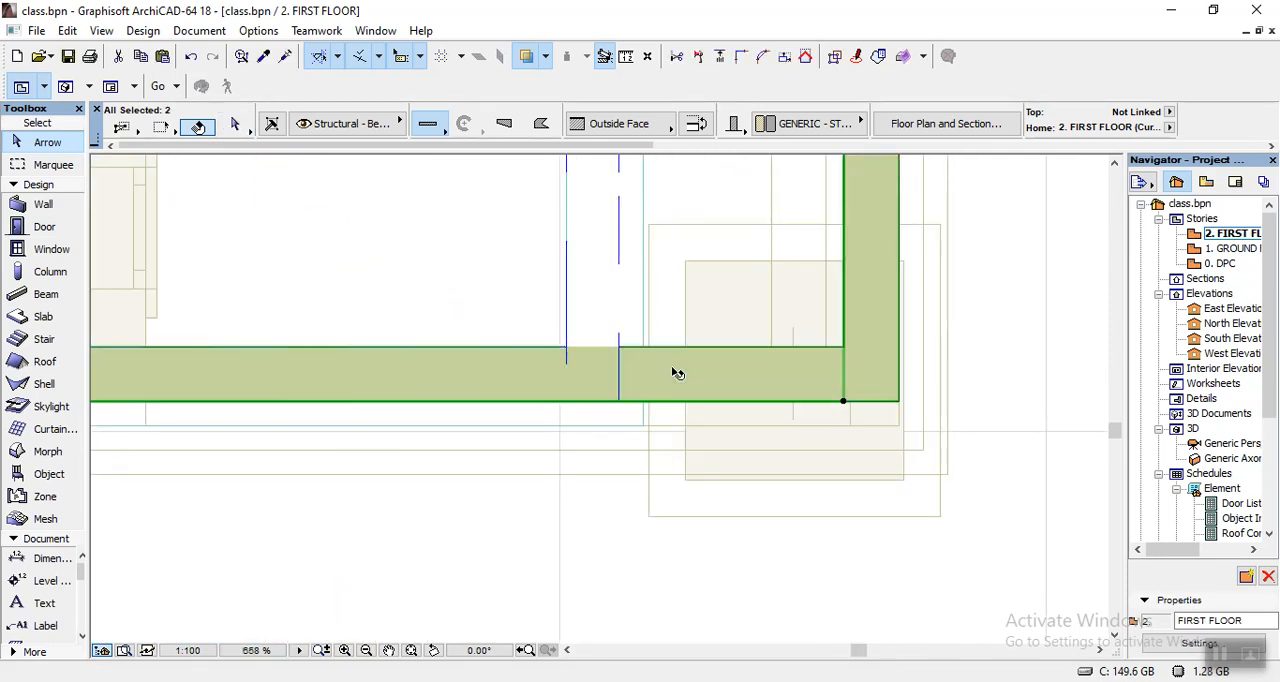
key("ctrl+t")
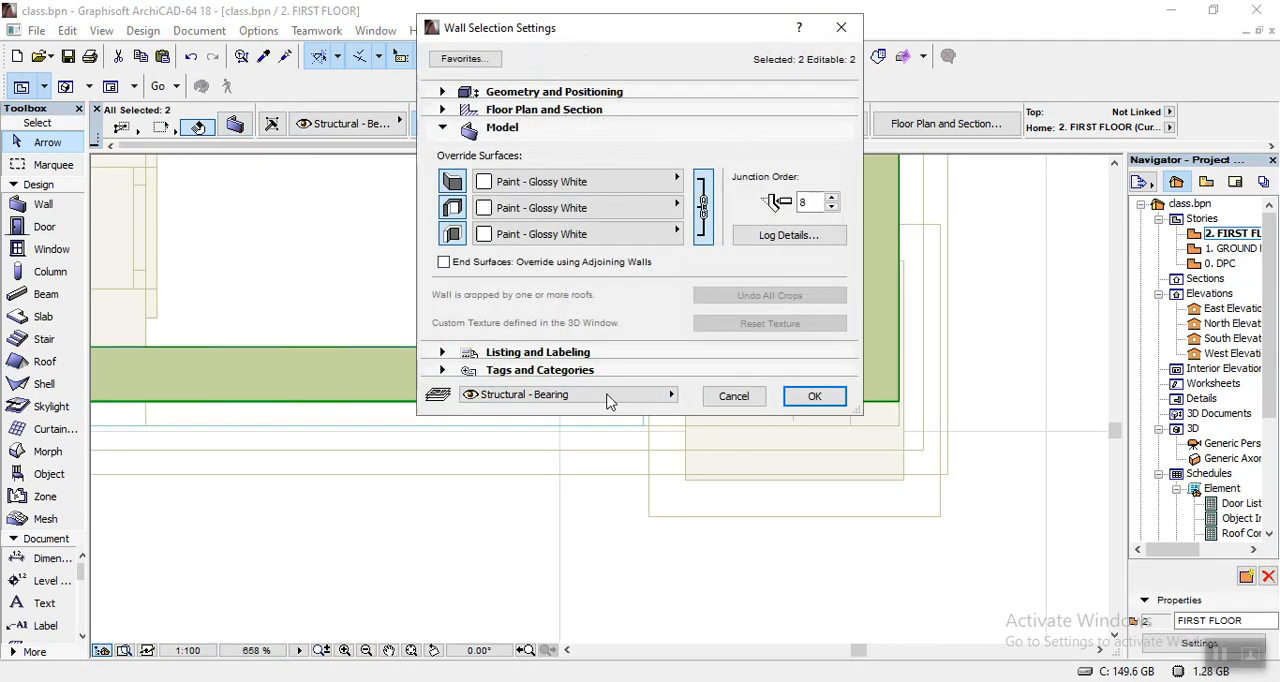
left_click(558, 183)
scroll(728, 637, "down", 2)
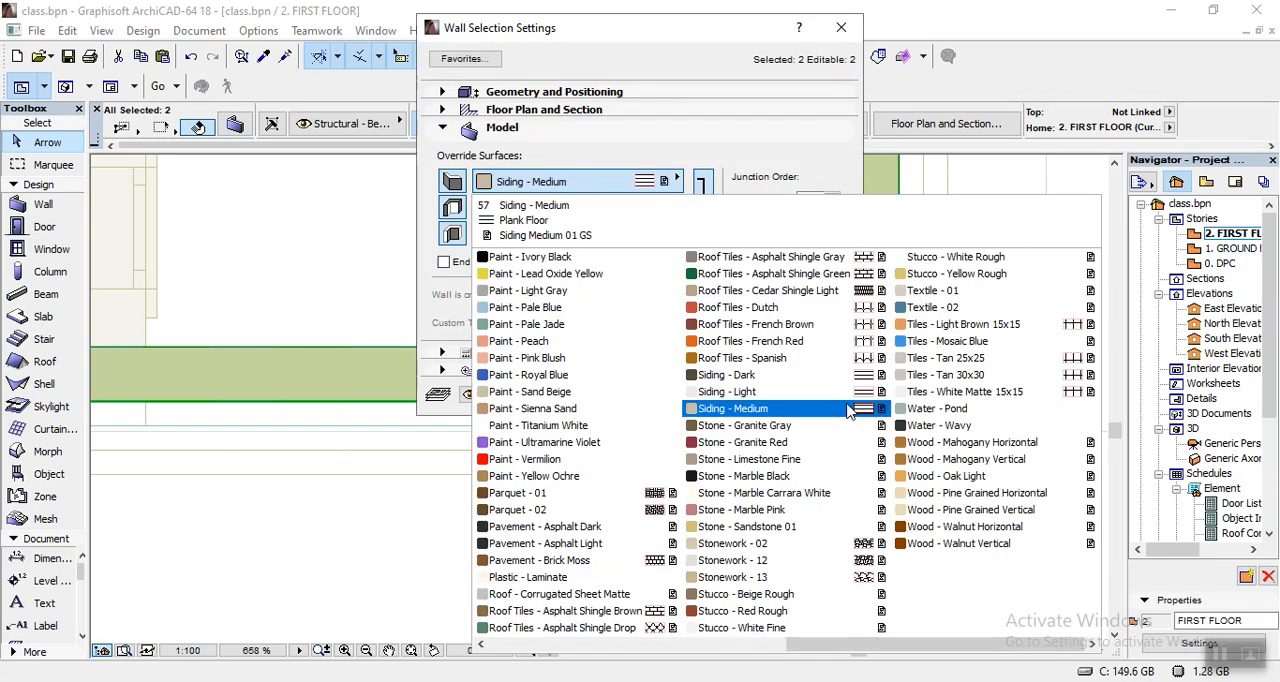
left_click(755, 566)
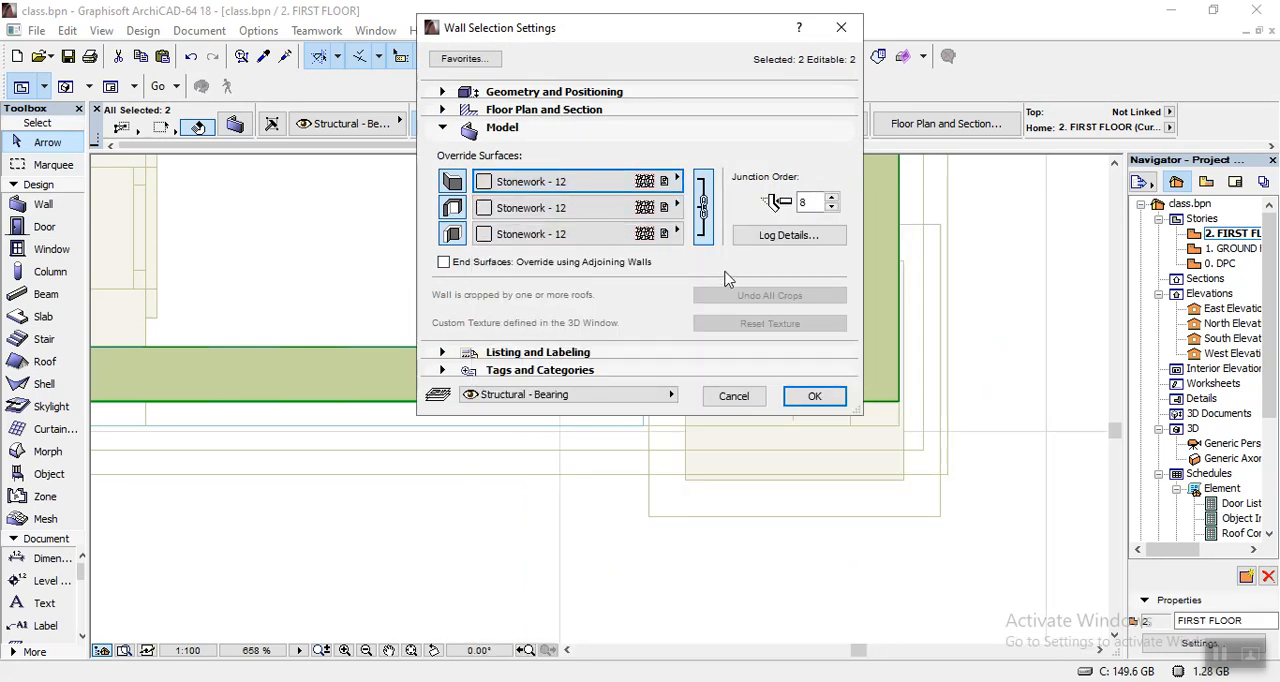
left_click(540, 92)
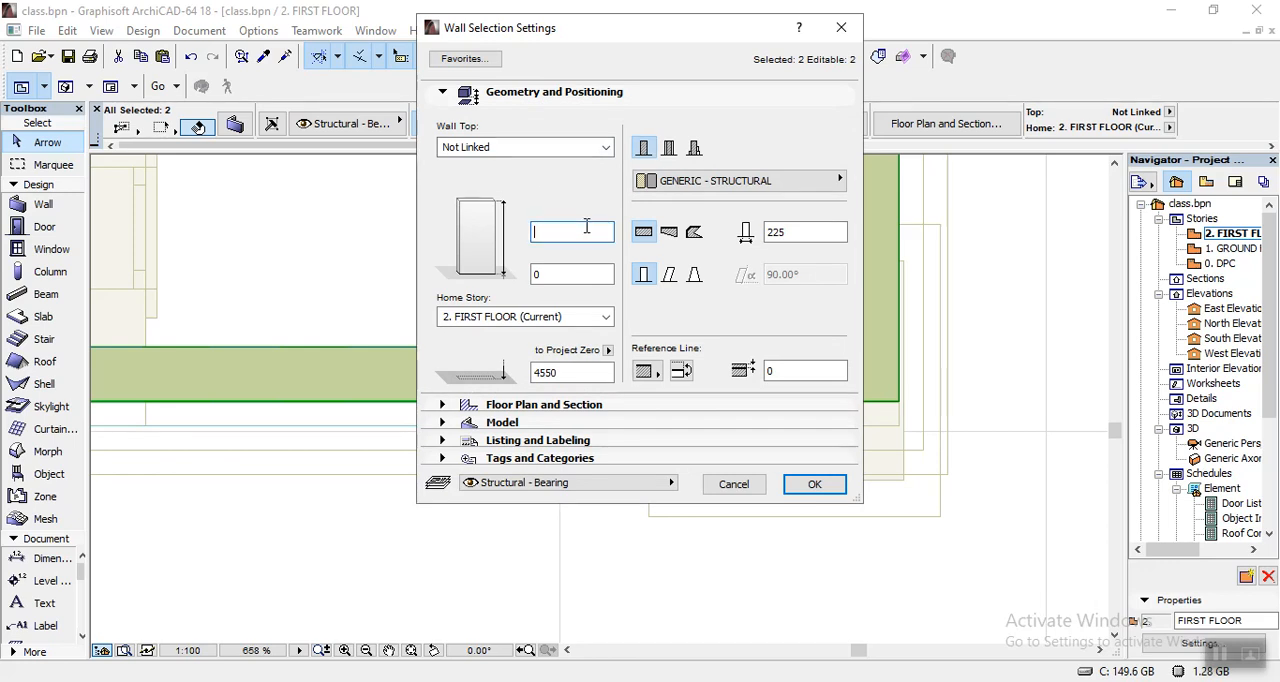
key("Return")
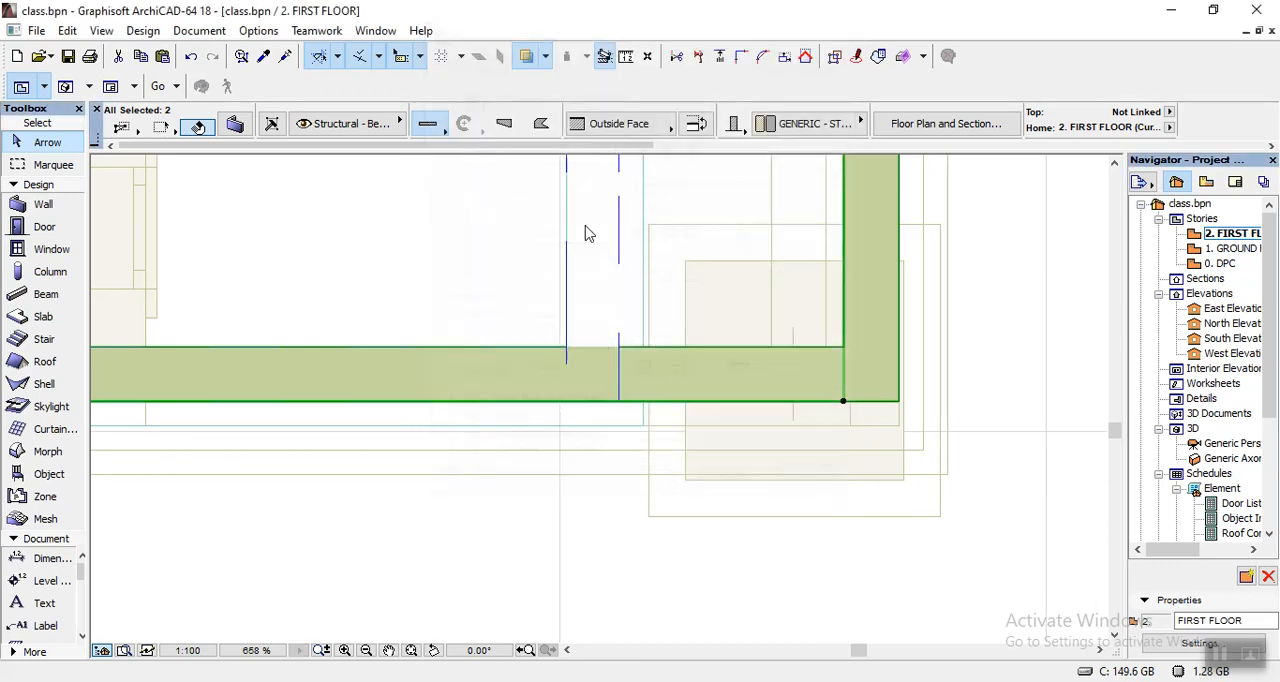
- In the 3D perspective, set the base height of the balcony's front and side stone walls to 200 mm
left_click(67, 87)
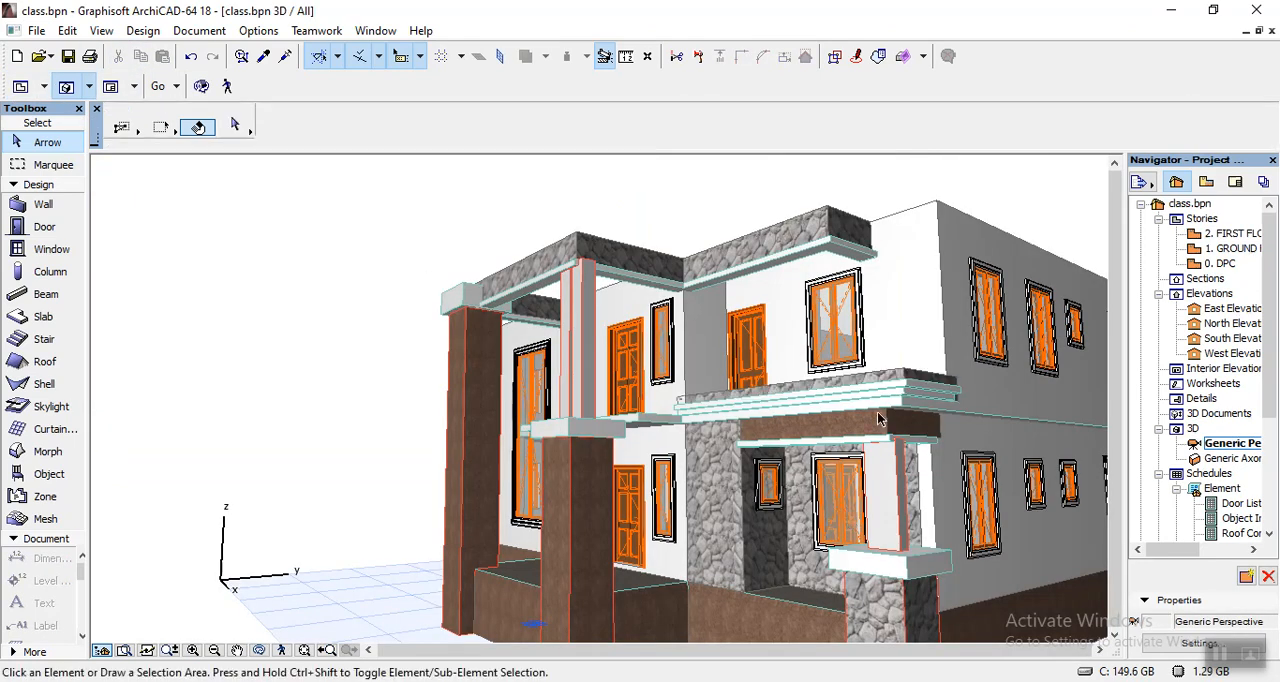
scroll(907, 370, "up", 4)
left_click(888, 385)
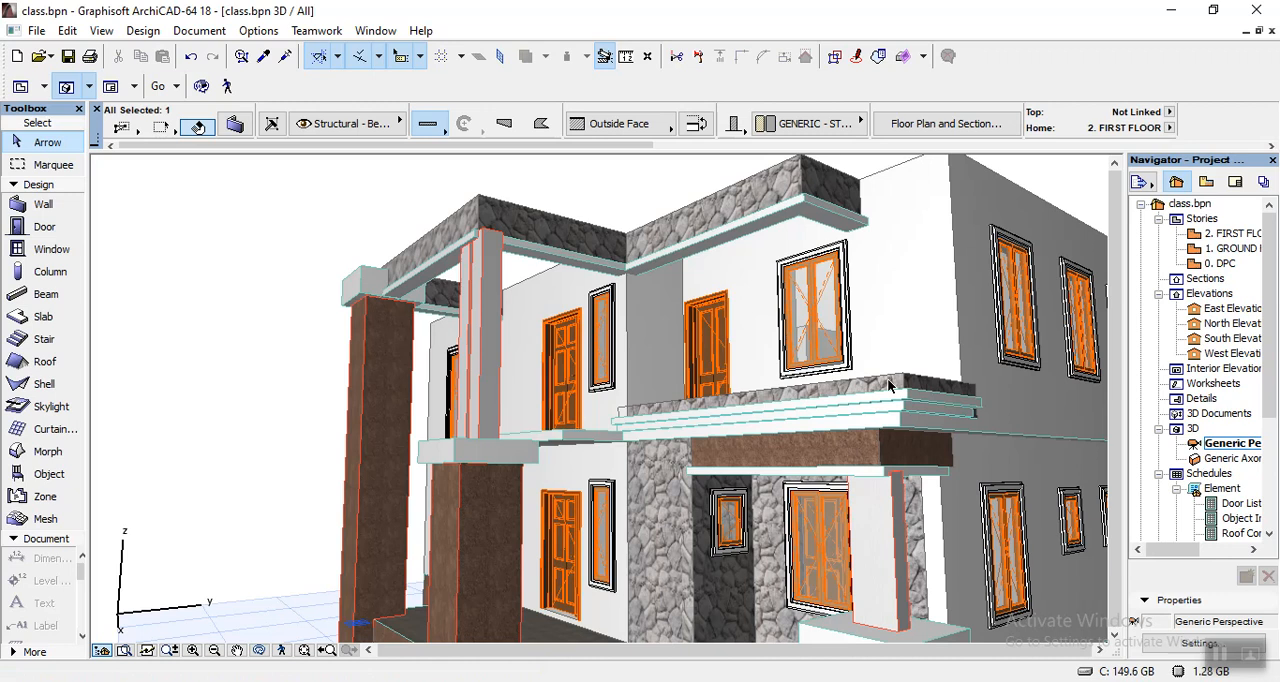
left_click(943, 388, "shift")
scroll(897, 133, "down", 3)
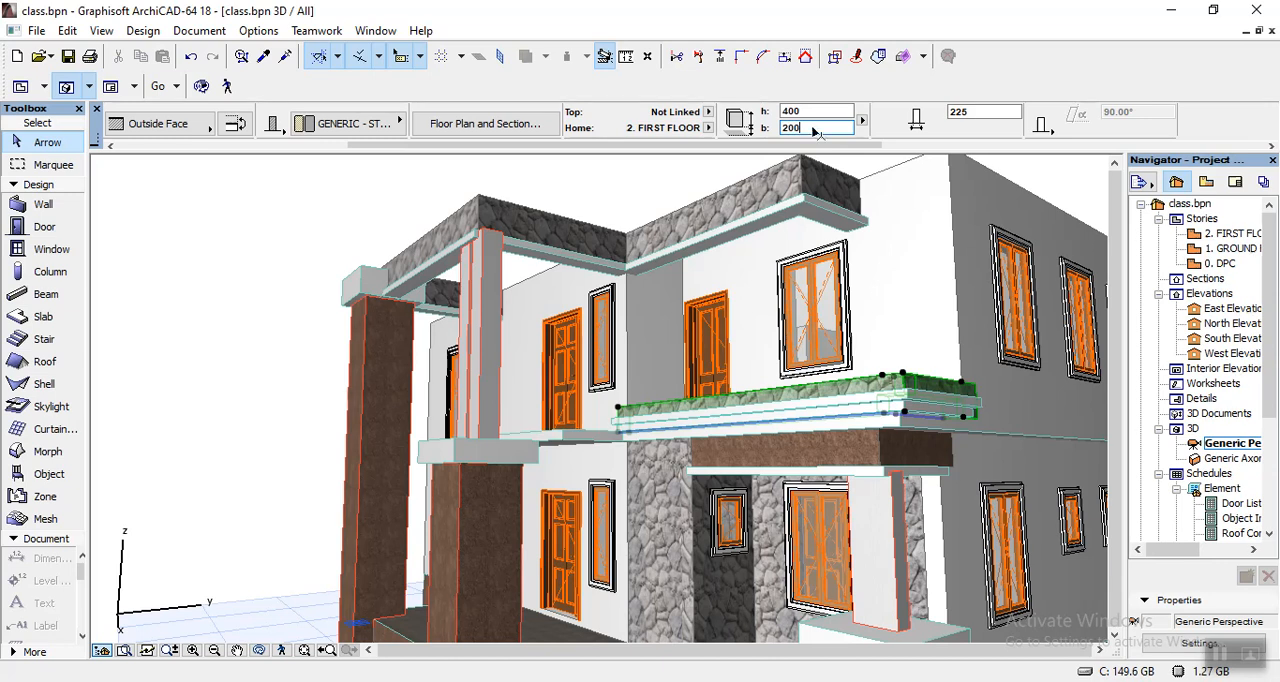
key("Return")
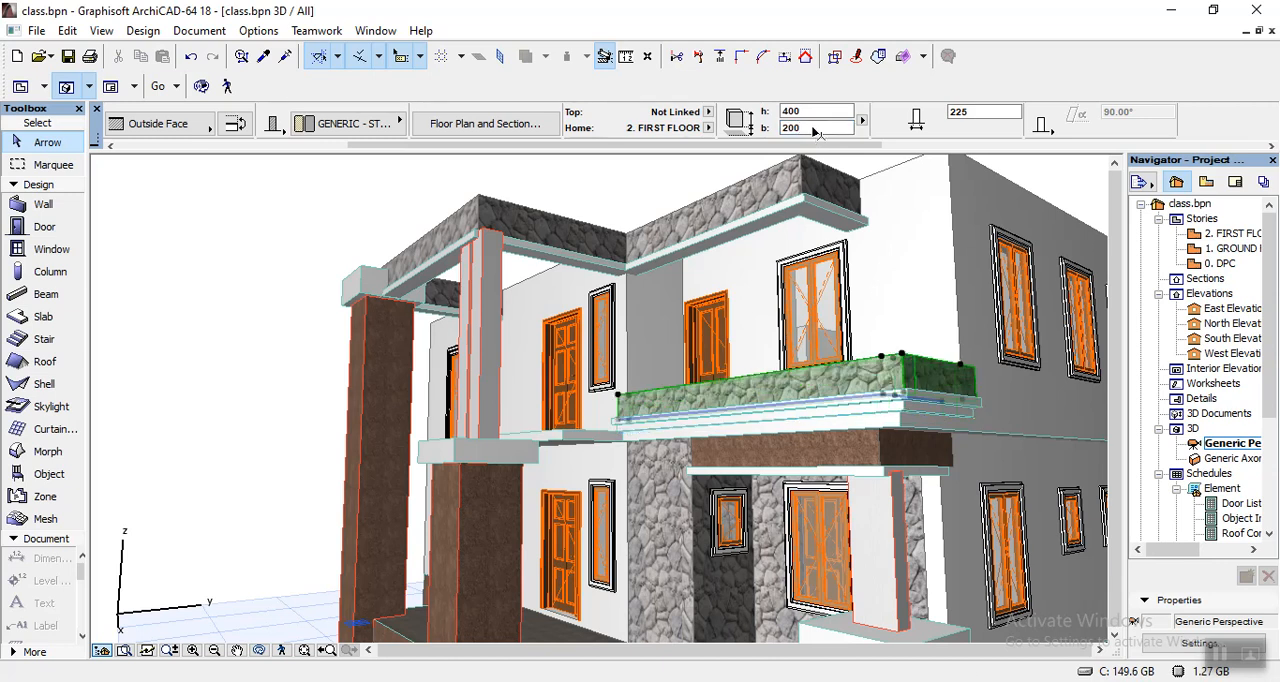
left_click(231, 276)
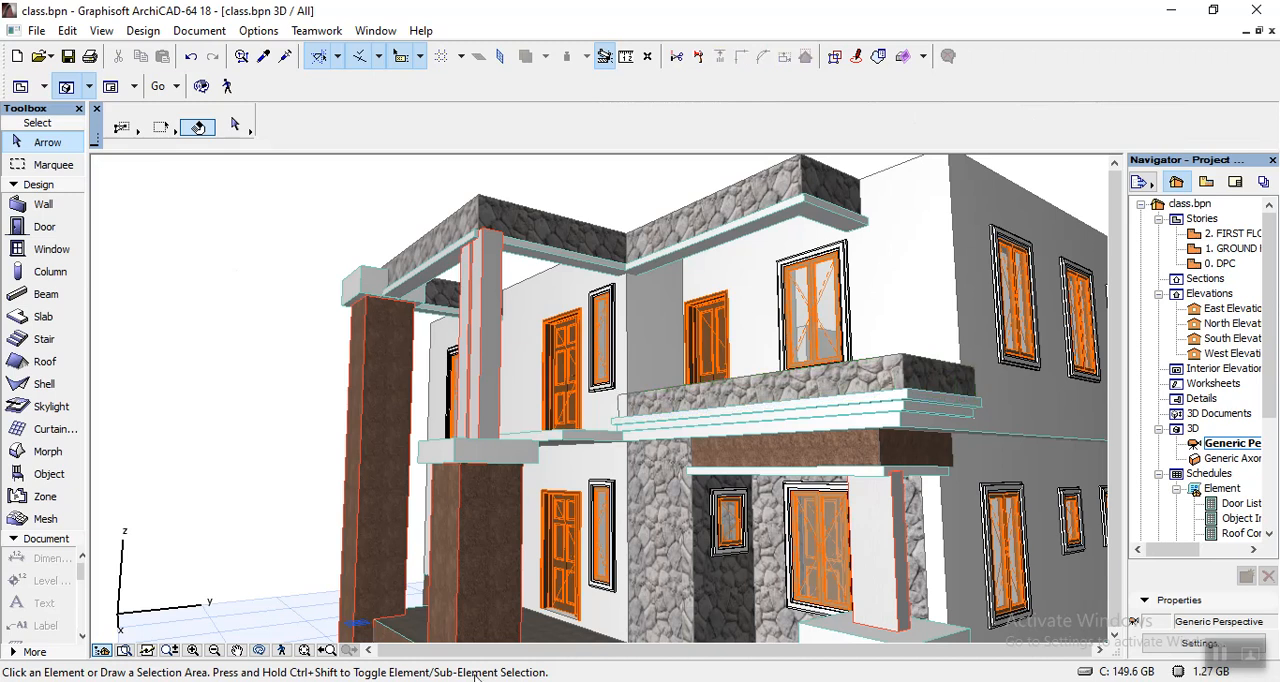
left_click(259, 650)
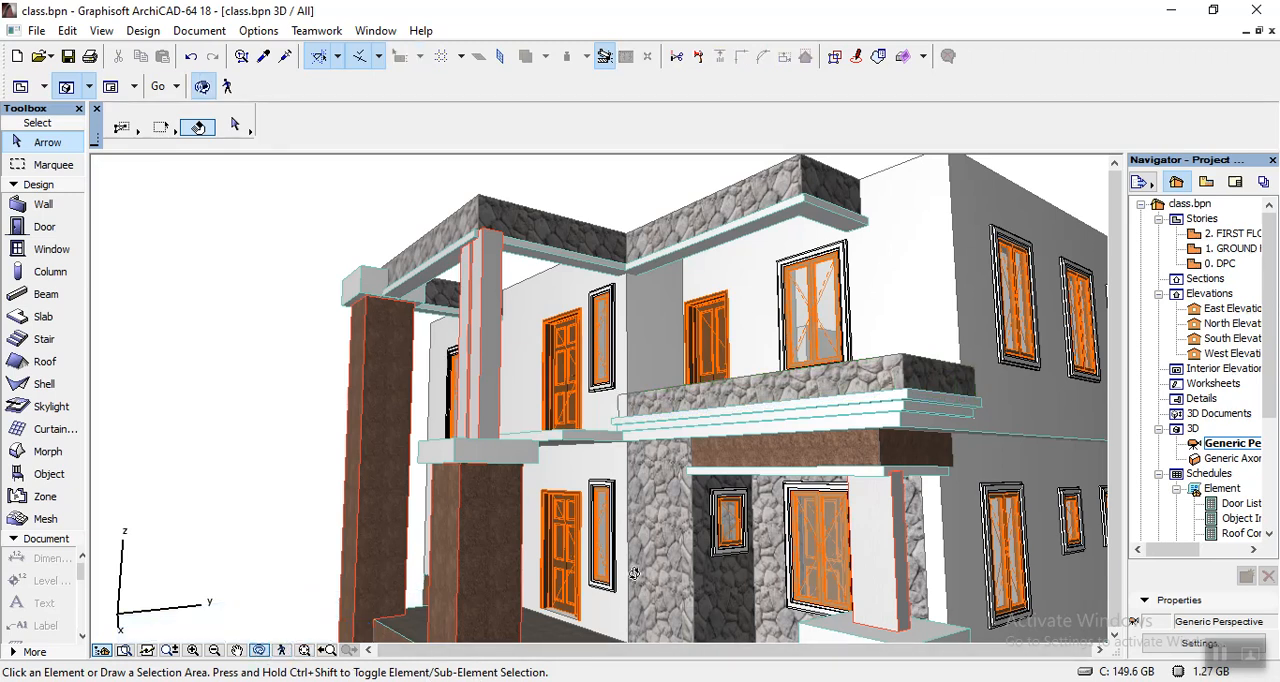
left_click_drag(640, 573, 926, 456)
- On the First Floor plan, draw an L-shaped slab following the outline of the balcony's front and side parapet walls
double_click(1225, 233)
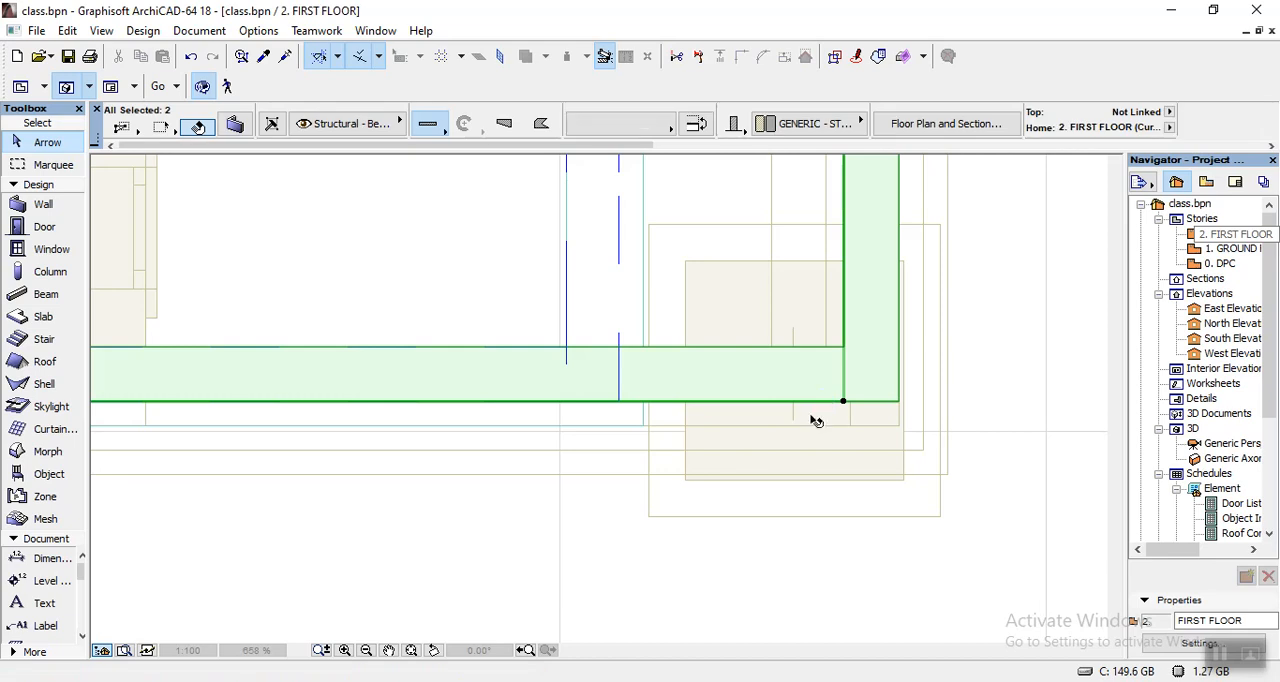
key("Escape")
scroll(755, 370, "down", 5)
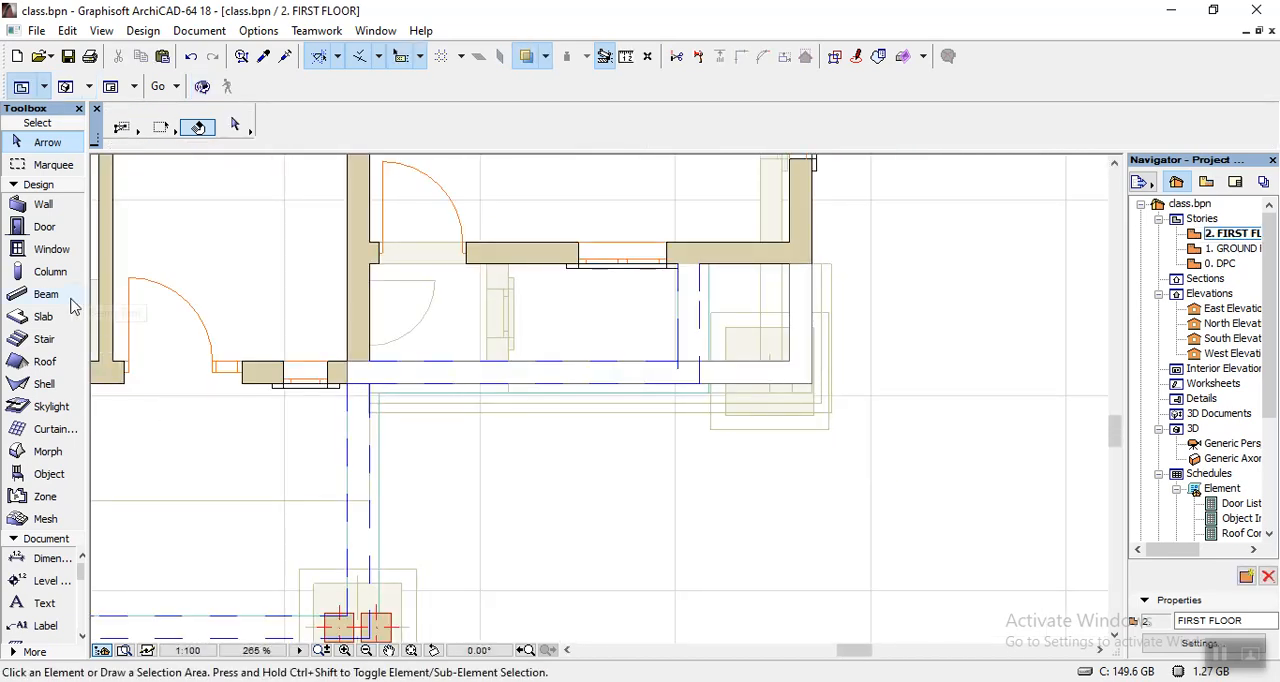
left_click(44, 316)
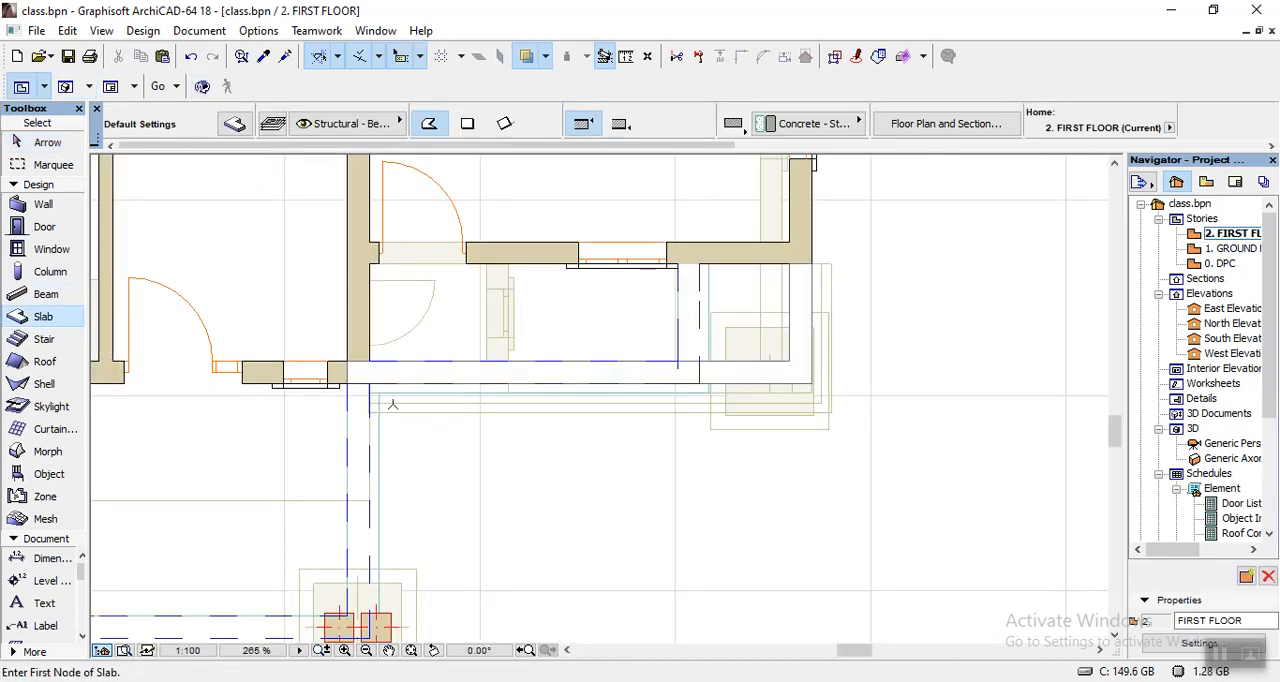
scroll(390, 390, "up", 5)
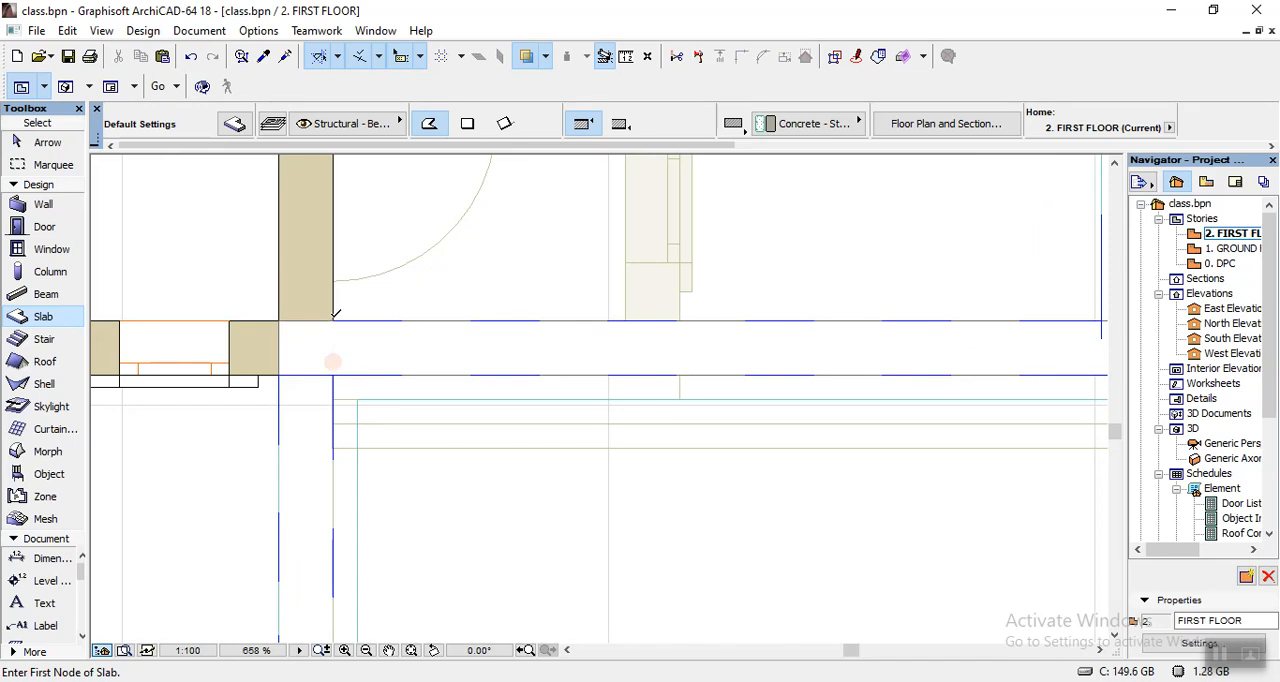
left_click(334, 318)
scroll(336, 320, "down", 3)
scroll(740, 320, "up", 3)
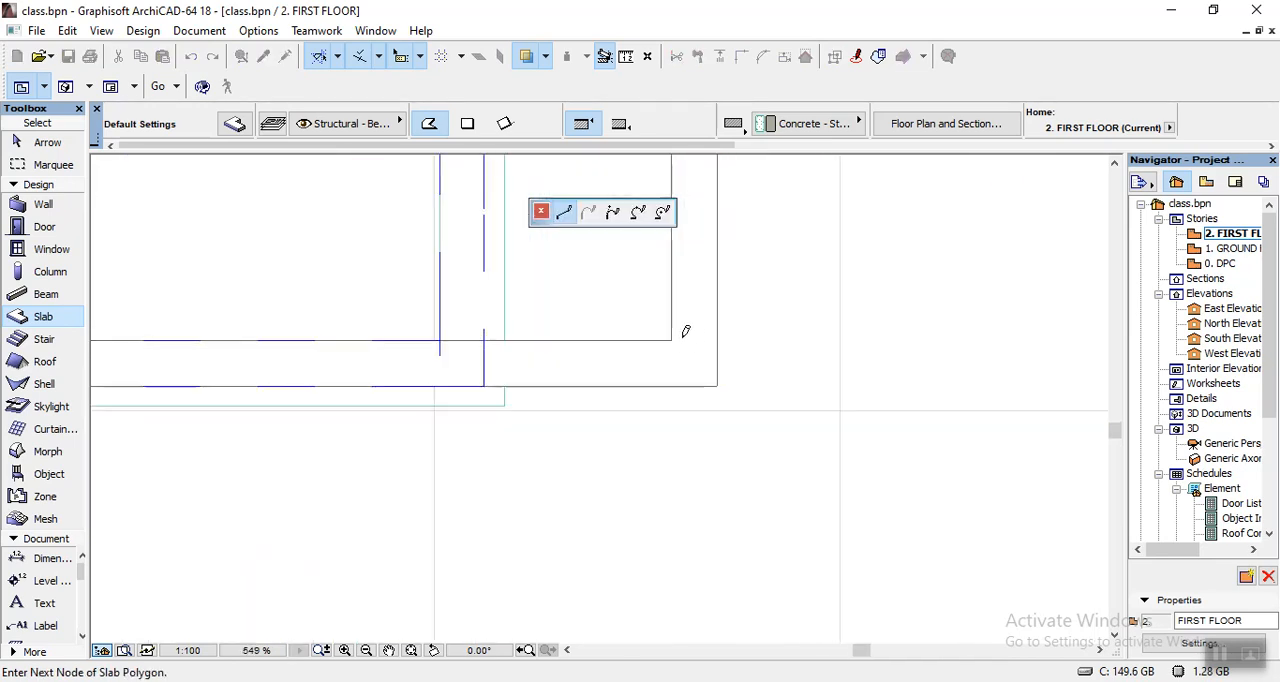
scroll(730, 376, "down", 3)
scroll(718, 373, "up", 3)
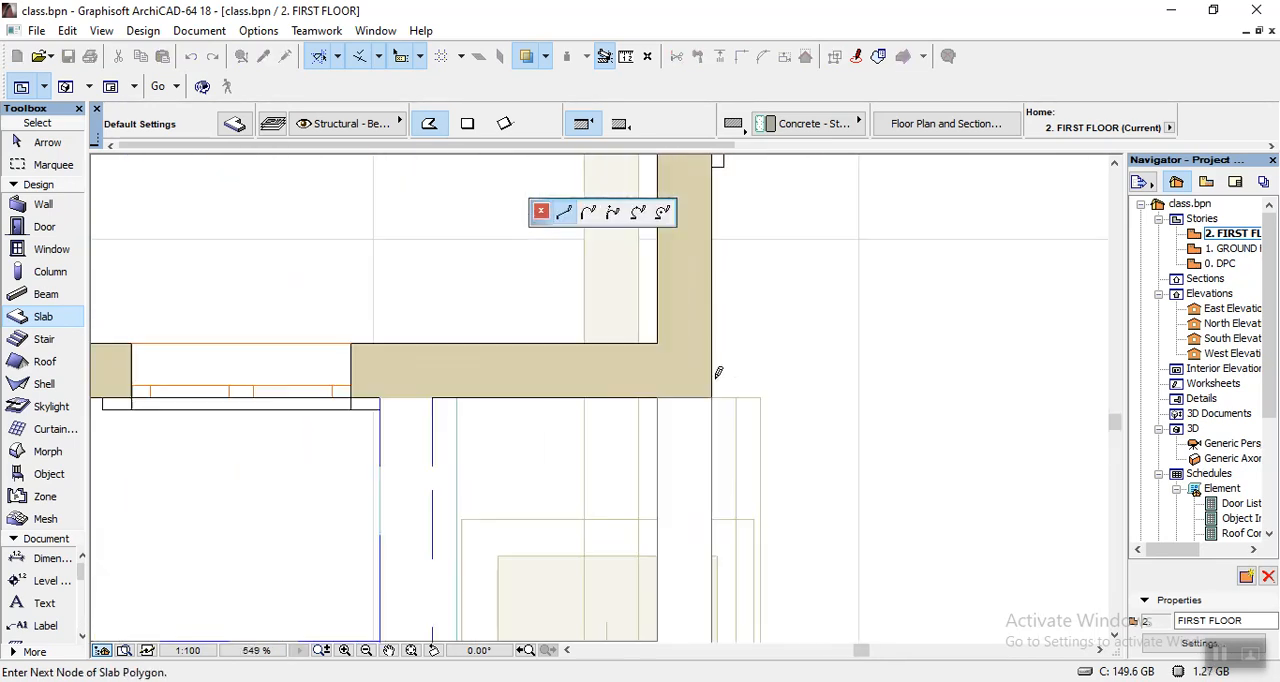
left_click(657, 397)
left_click(713, 397)
scroll(715, 395, "down", 3)
scroll(794, 522, "up", 3)
left_click(717, 404)
scroll(718, 404, "down", 3)
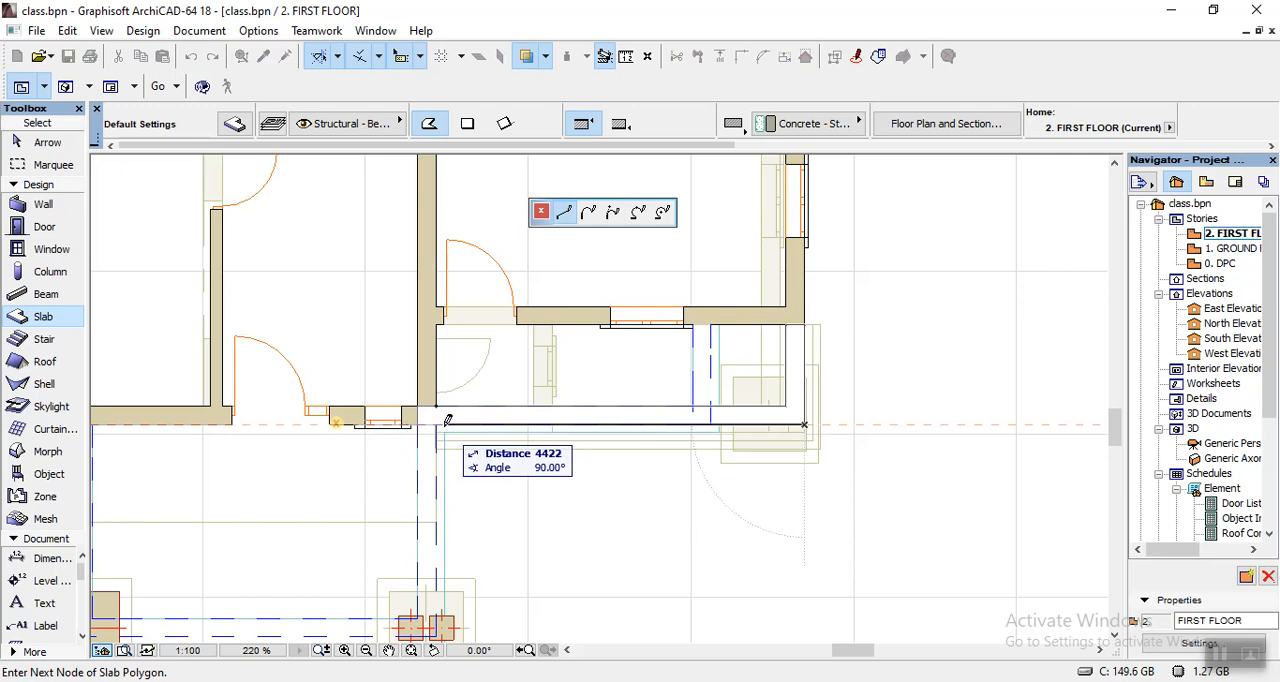
left_click(437, 424)
left_click(437, 406)
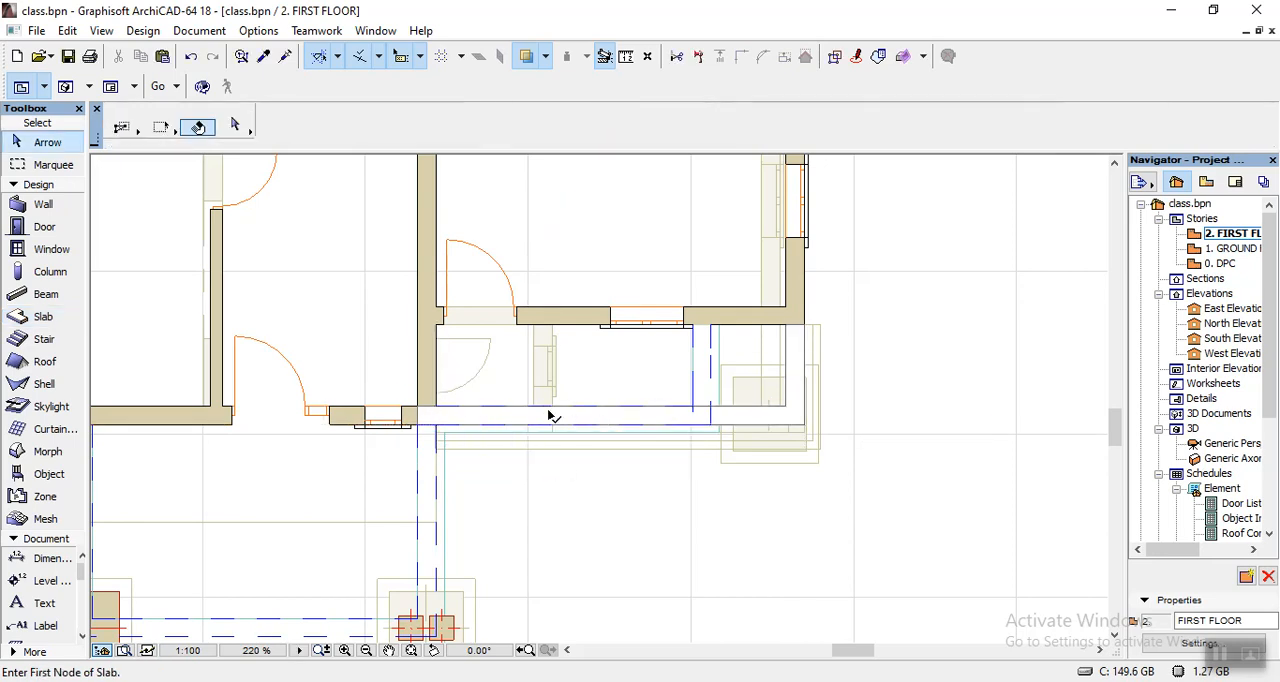
- Offset the front edge of the L-shaped parapet slab outward beyond the front wall's face
left_click(552, 407, "shift")
left_click(560, 415, "shift")
left_click(576, 418, "shift")
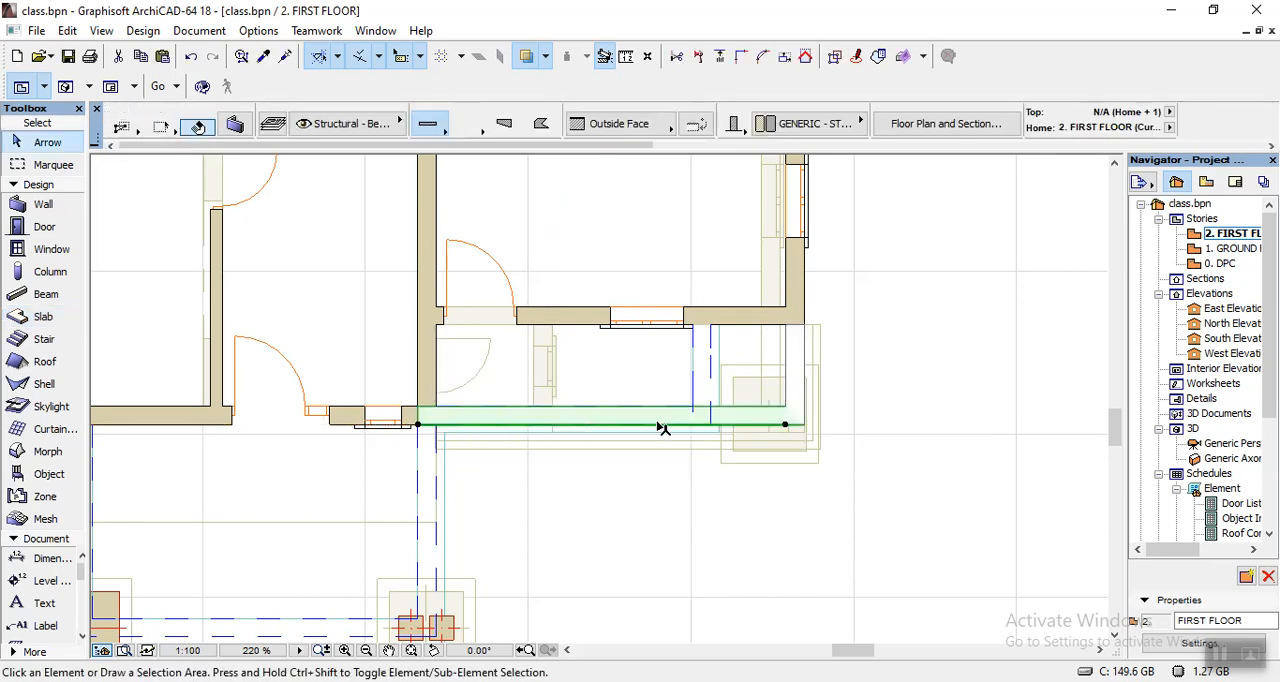
key("Escape")
left_click(793, 387)
key("Escape")
left_click(790, 395)
key("Escape")
left_click(772, 408)
key("Escape")
left_click(787, 411)
key("Escape")
scroll(386, 422, "up", 6)
left_click(606, 405)
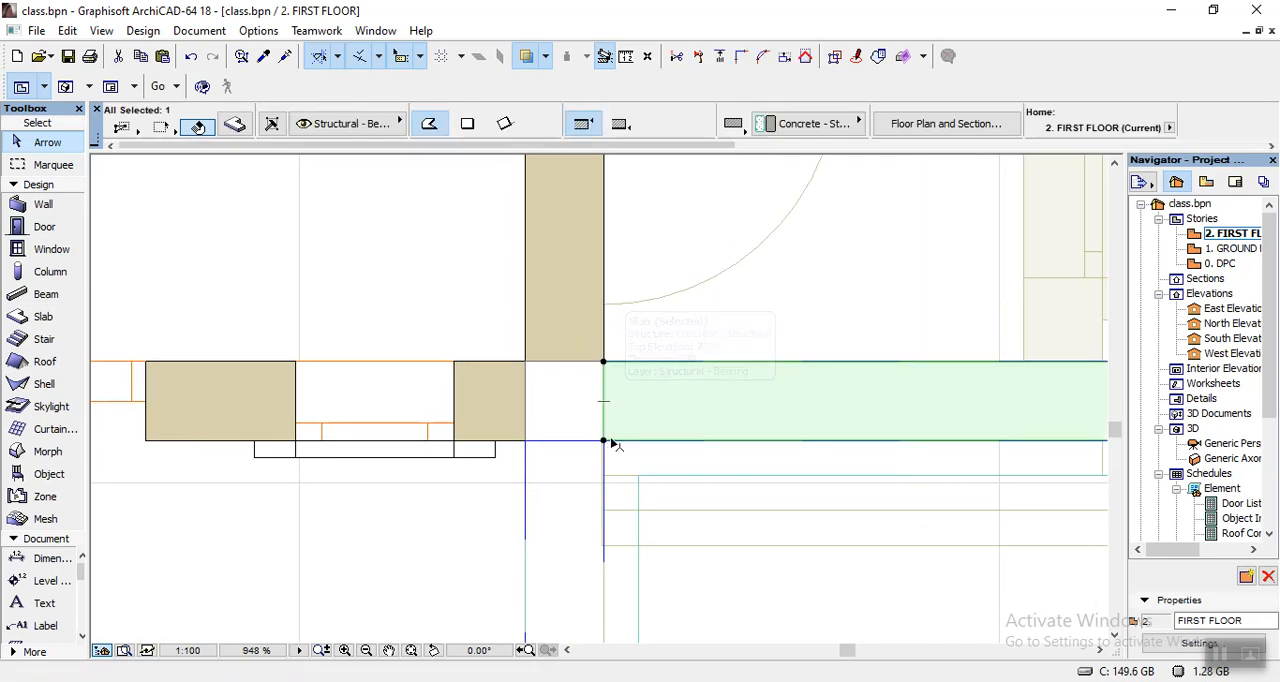
scroll(516, 382, "down", 4)
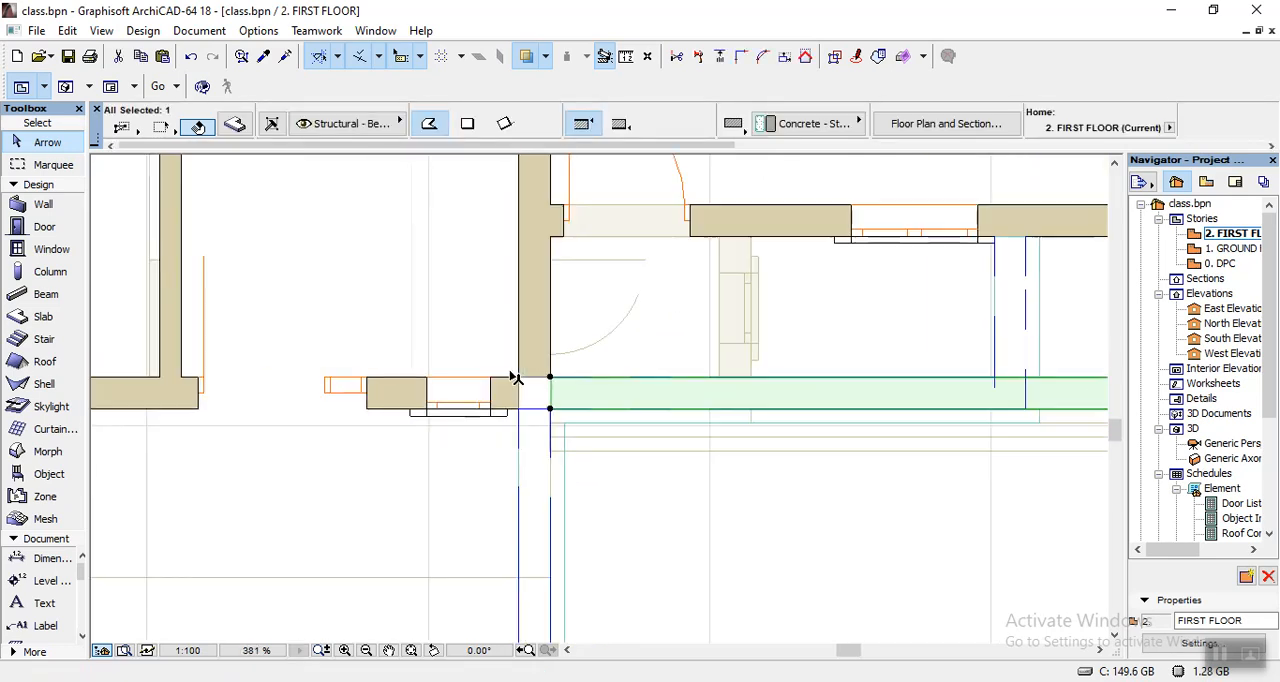
left_click(784, 410)
type("10")
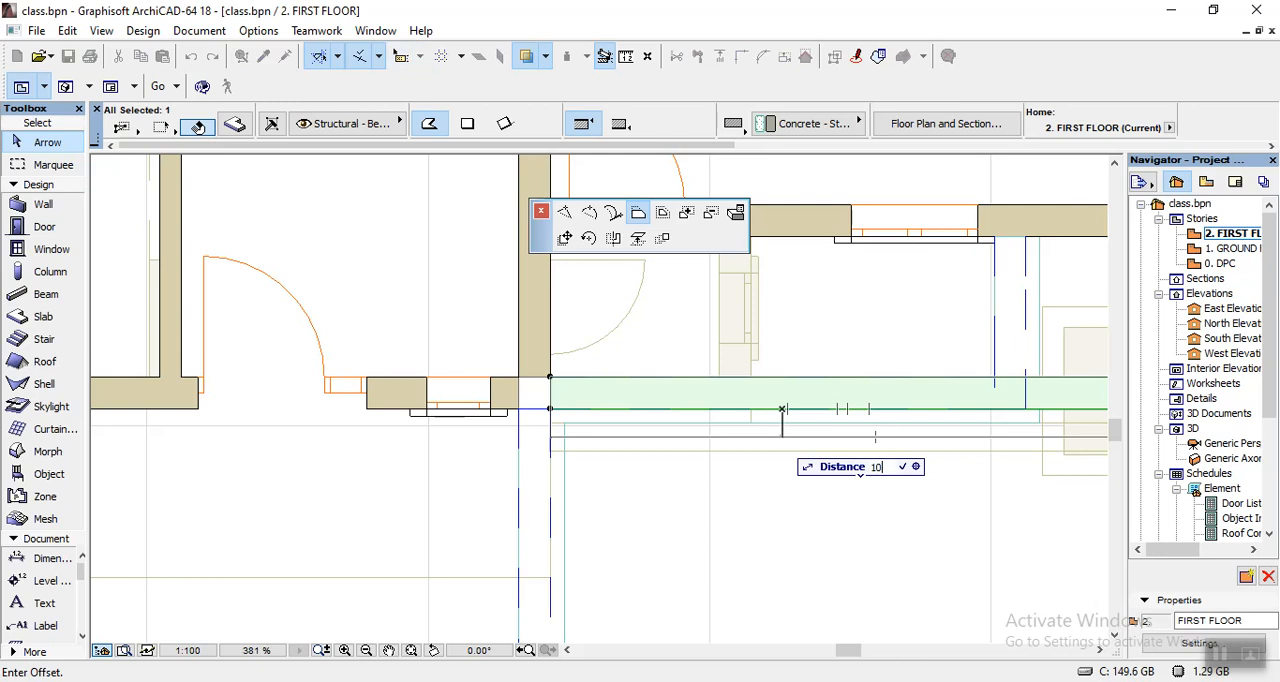
key("Return")
scroll(571, 486, "down", 3)
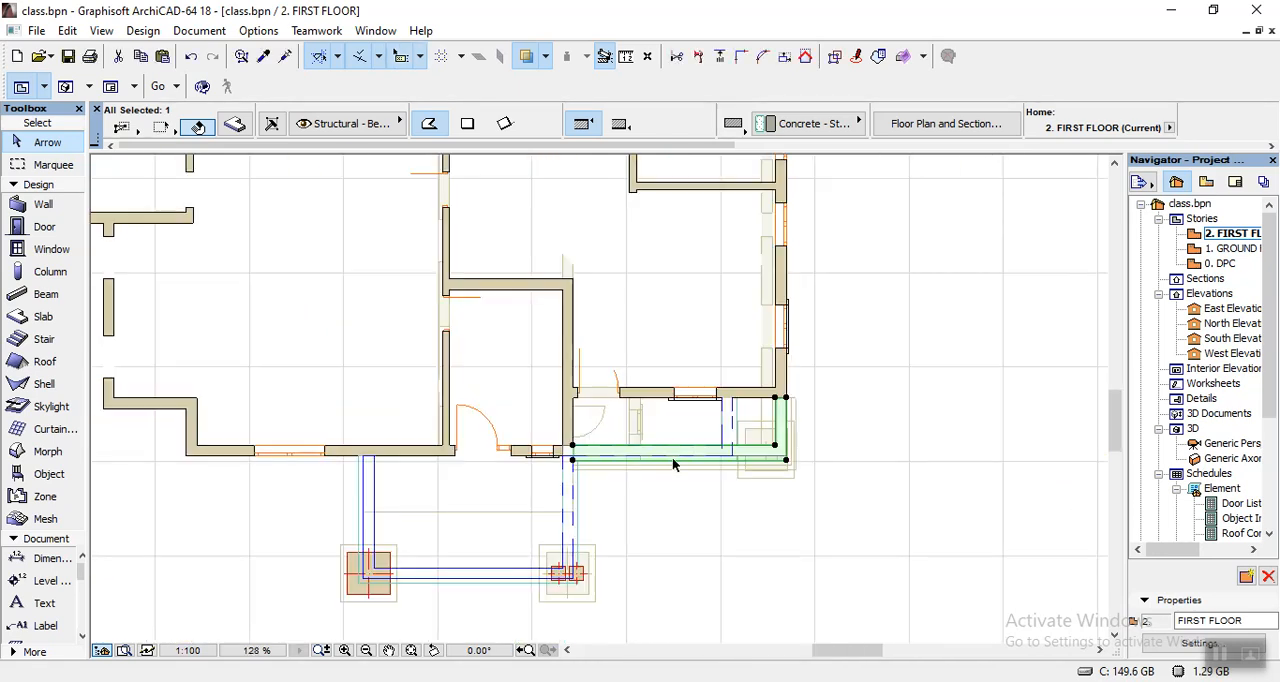
- Offset the outer side edge of the L-shaped parapet slab outward by 100 mm
scroll(657, 514, "up", 5)
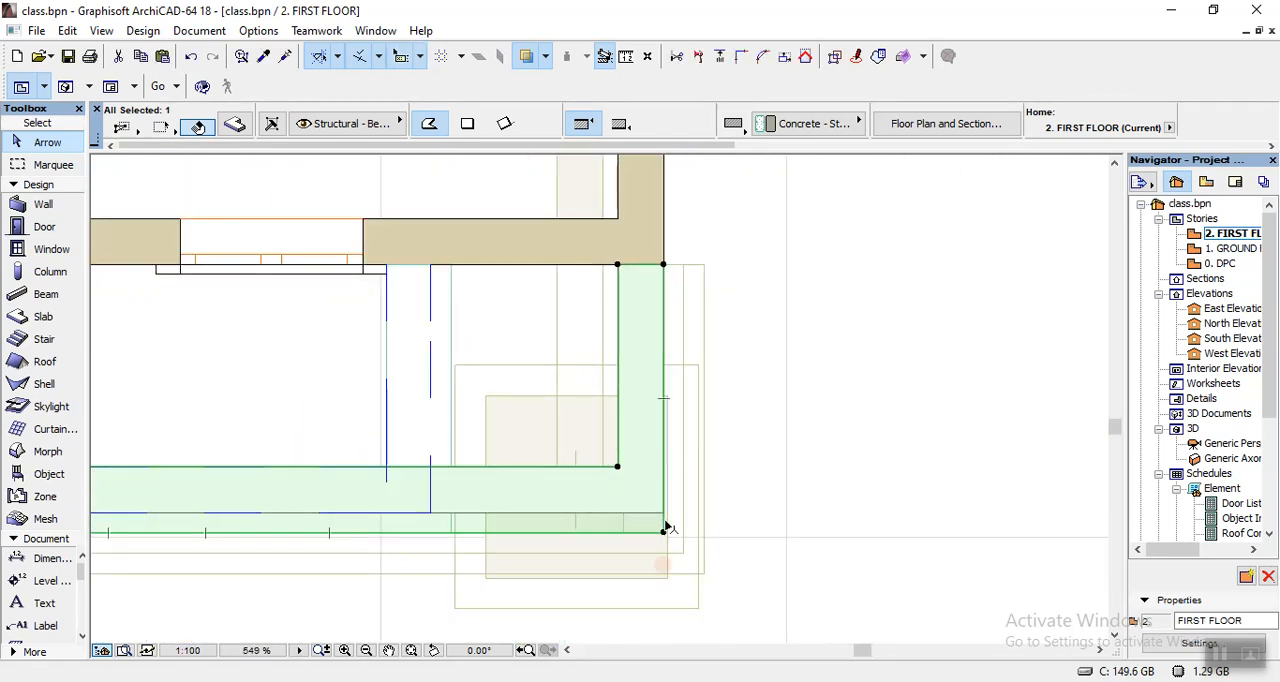
left_click(664, 528)
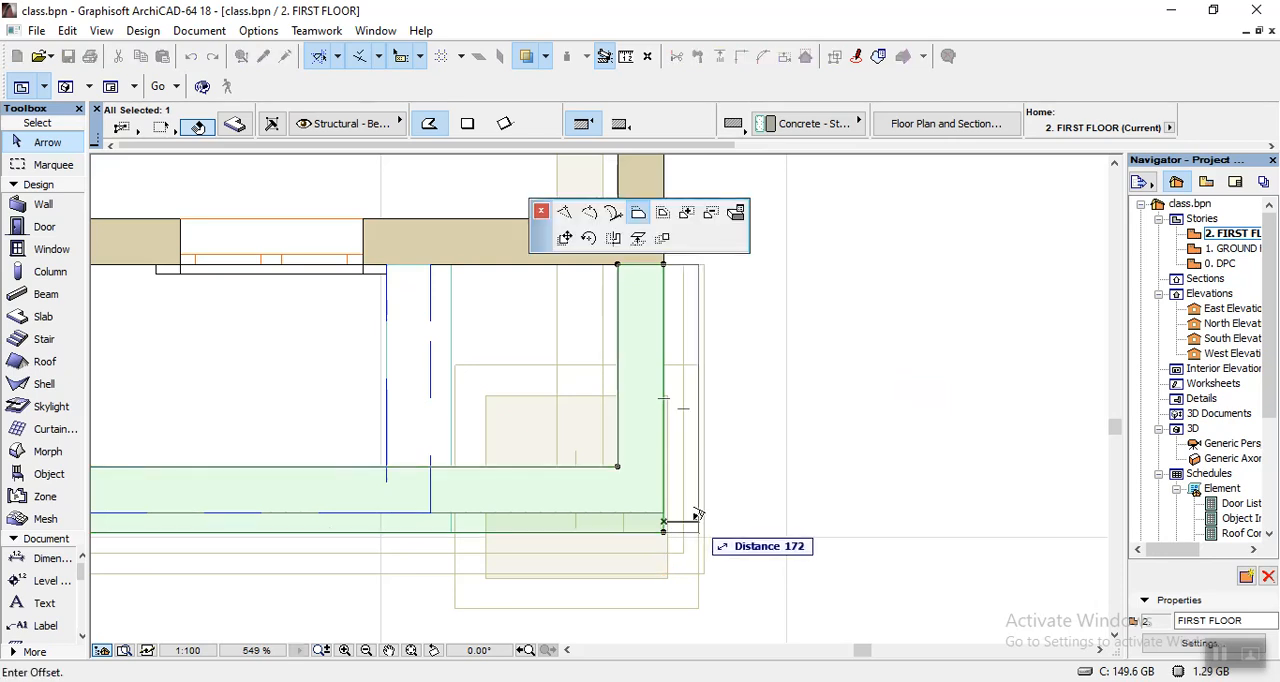
type("1")
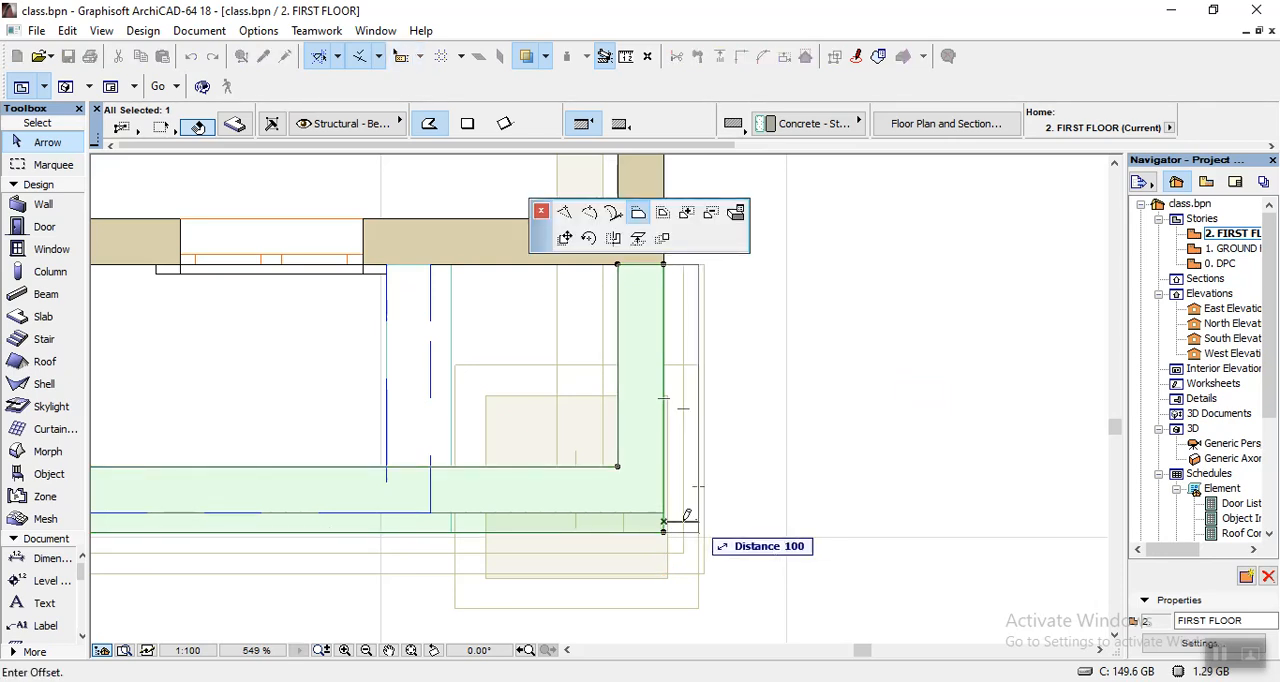
type("00")
key("Return")
- In the 3D perspective, set the L-shaped coping slab's thickness to 100 mm and its elevation to 600 mm
left_click(66, 87)
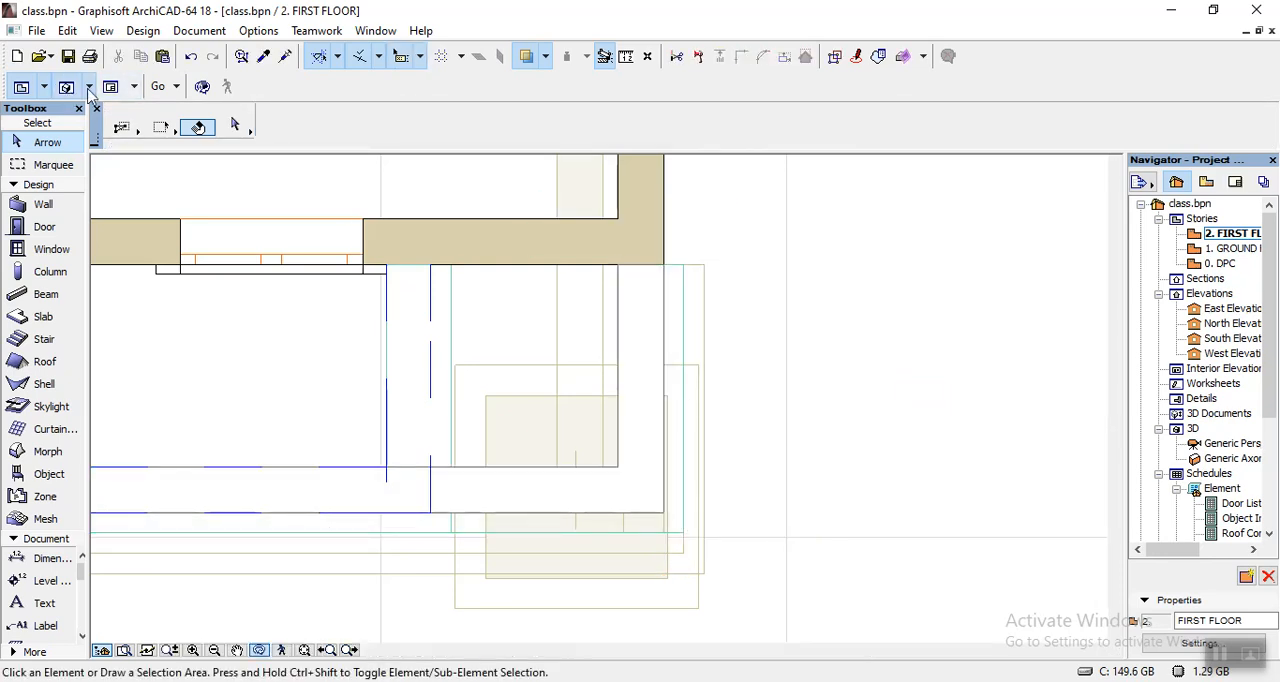
key("ctrl+a")
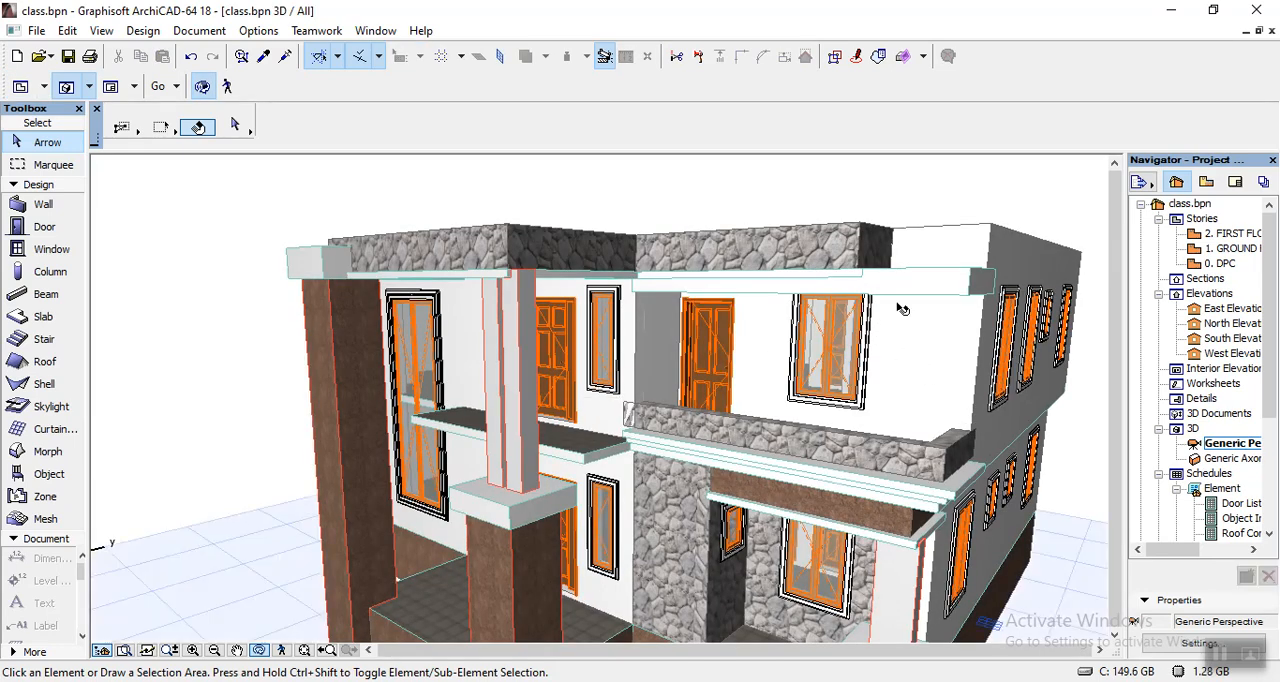
left_click(955, 283)
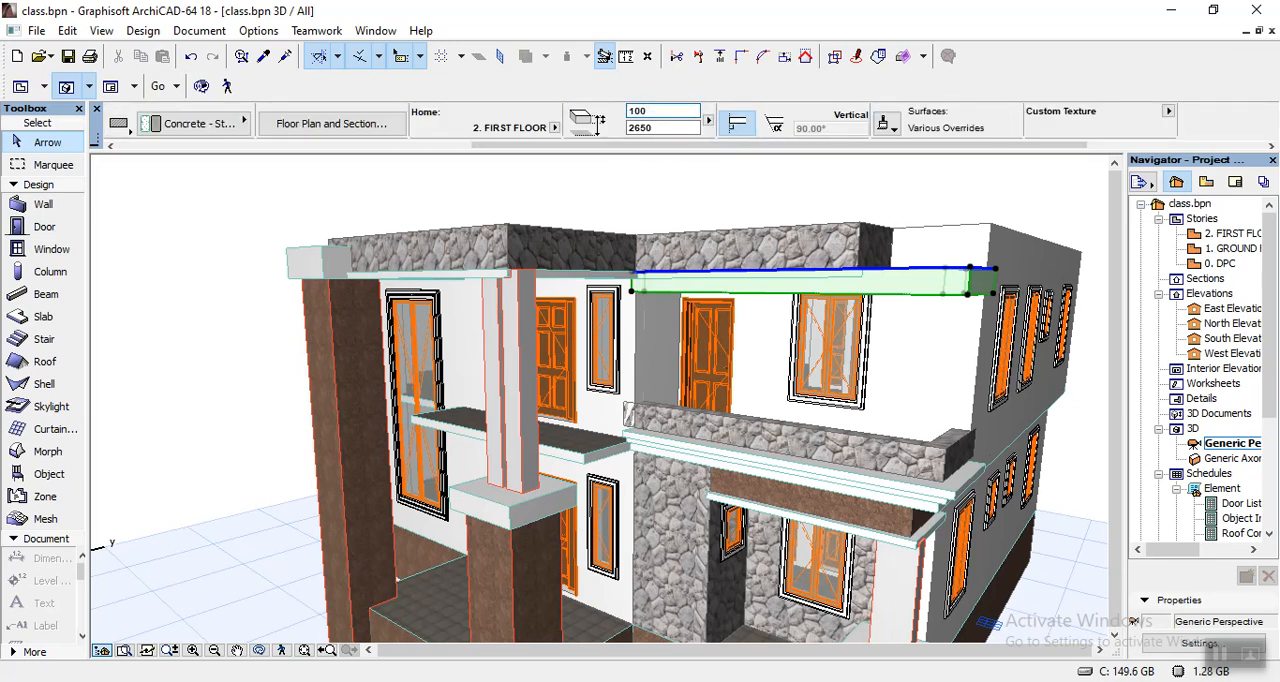
key("Return")
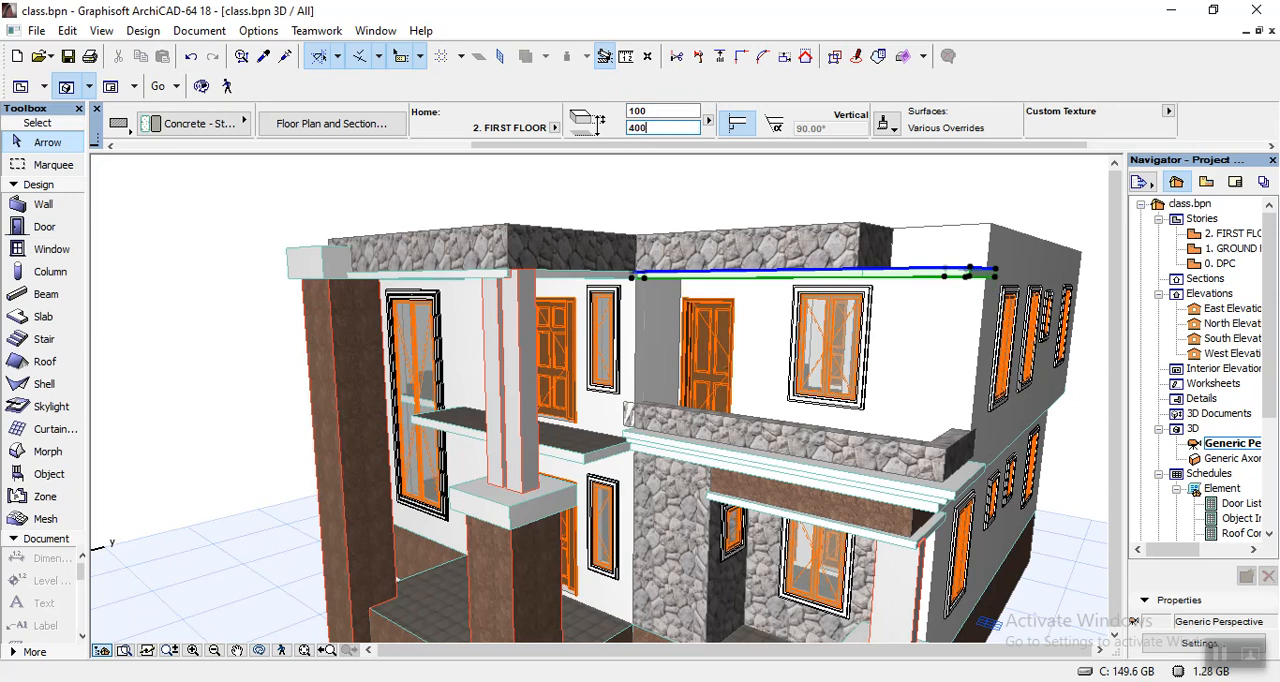
key("Return")
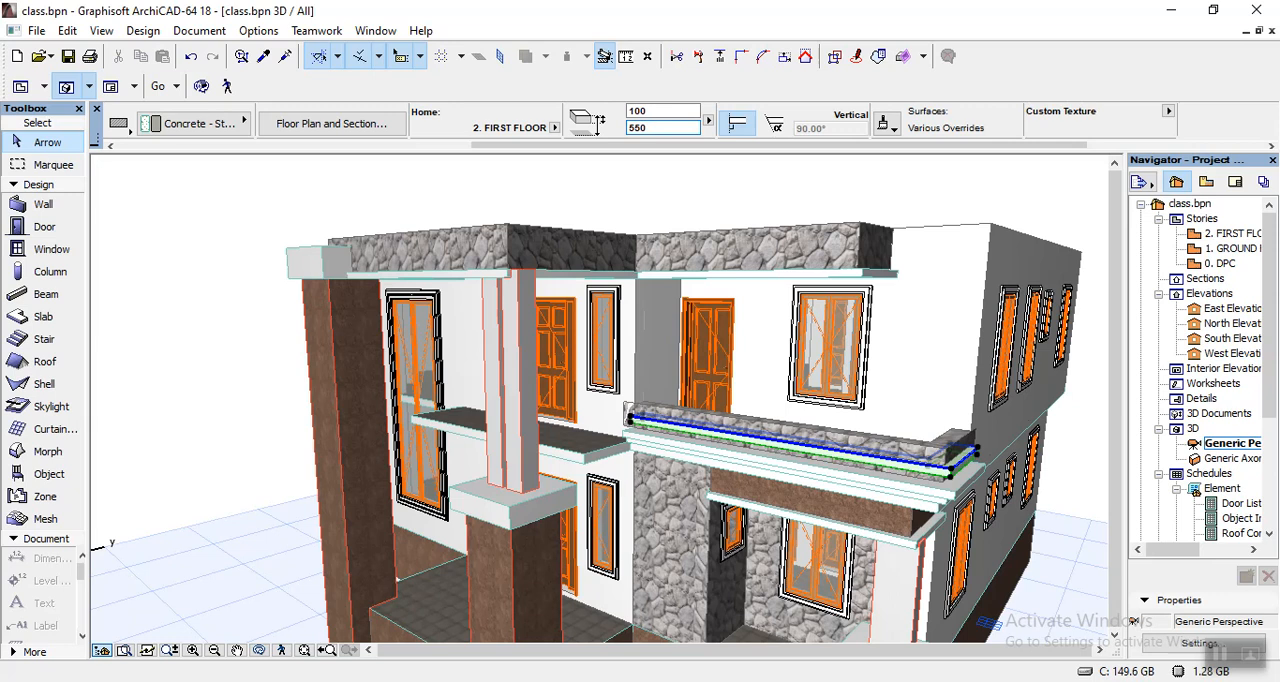
key("Return")
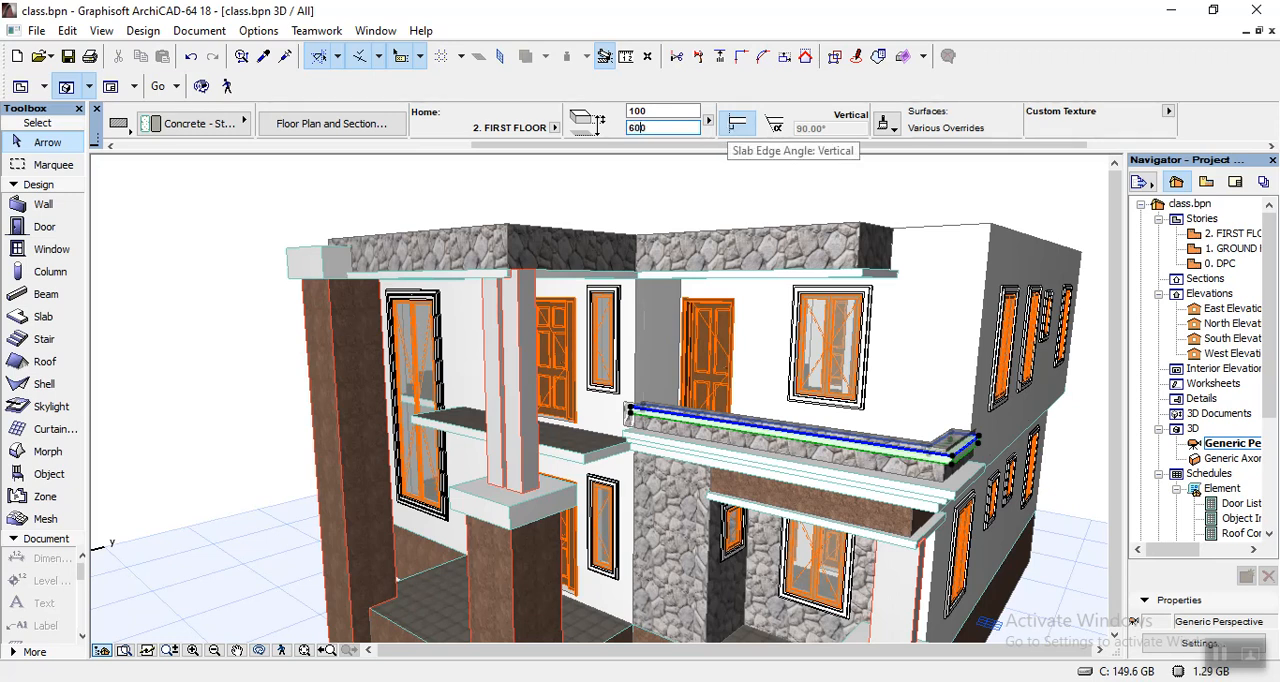
key("Return")
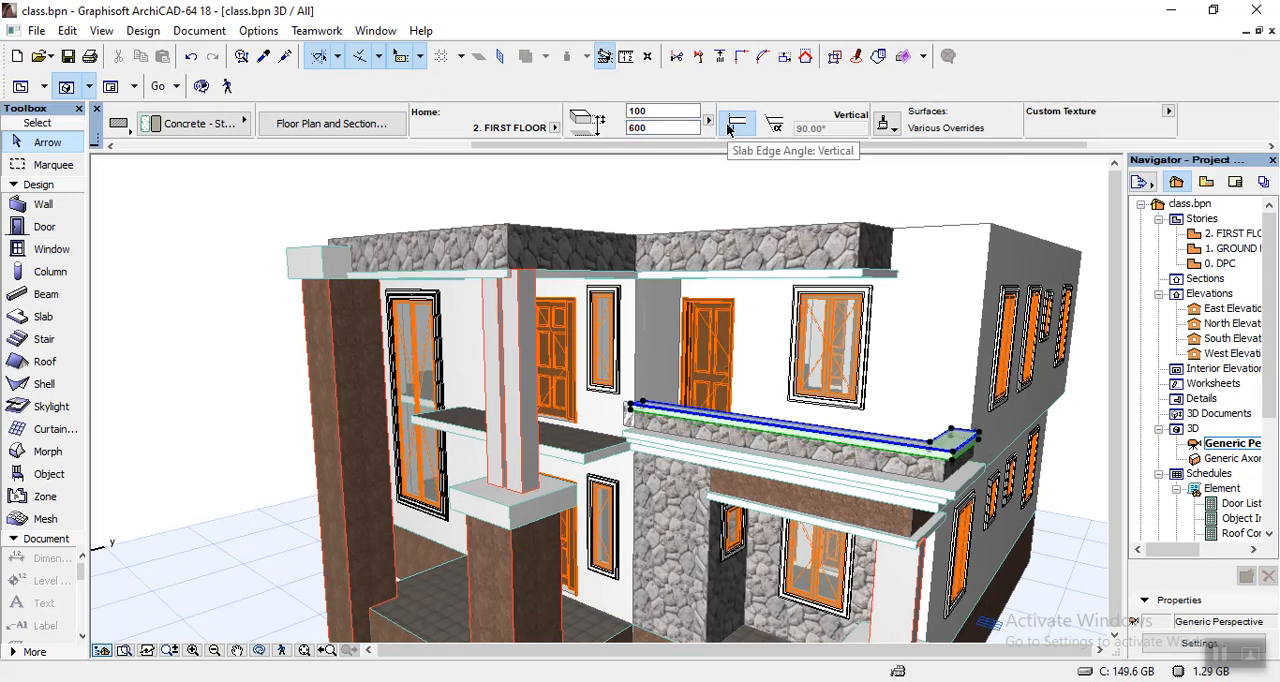
left_click(198, 380)
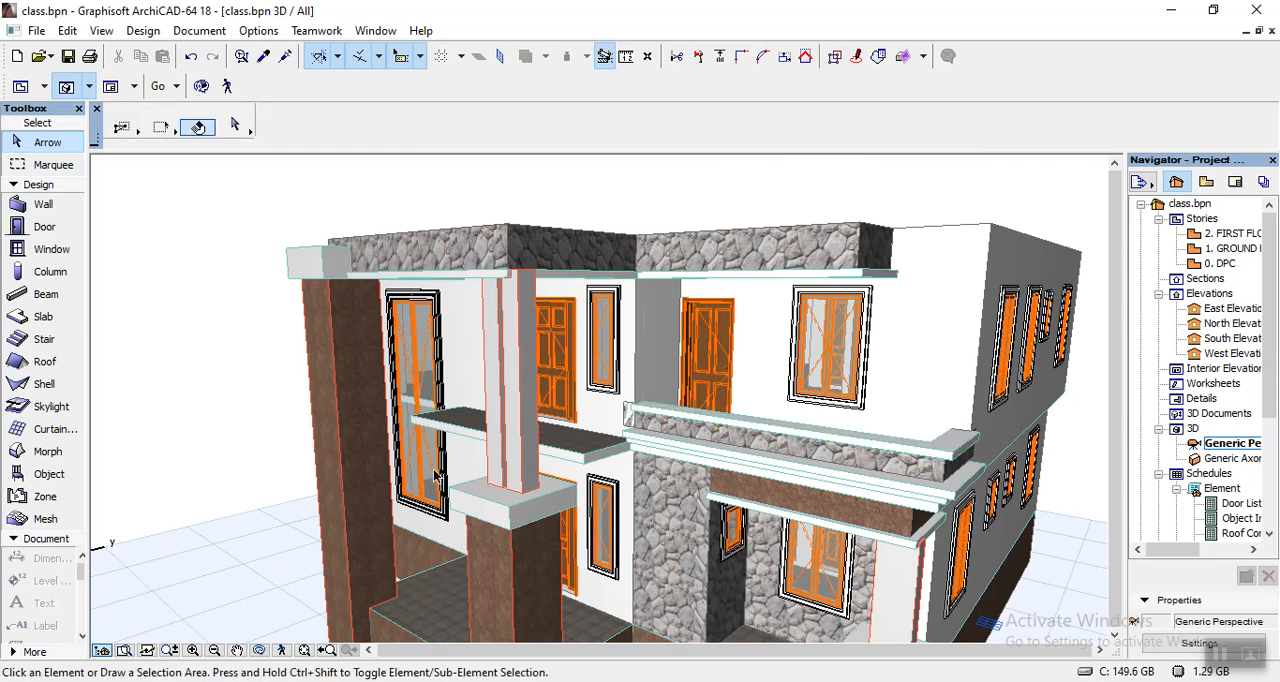
- Inspect the balcony's side in 3D, and on the First Floor plan shorten the front stone wall to the house wall's balcony-side face
left_click(266, 656)
left_click_drag(470, 614, 320, 555)
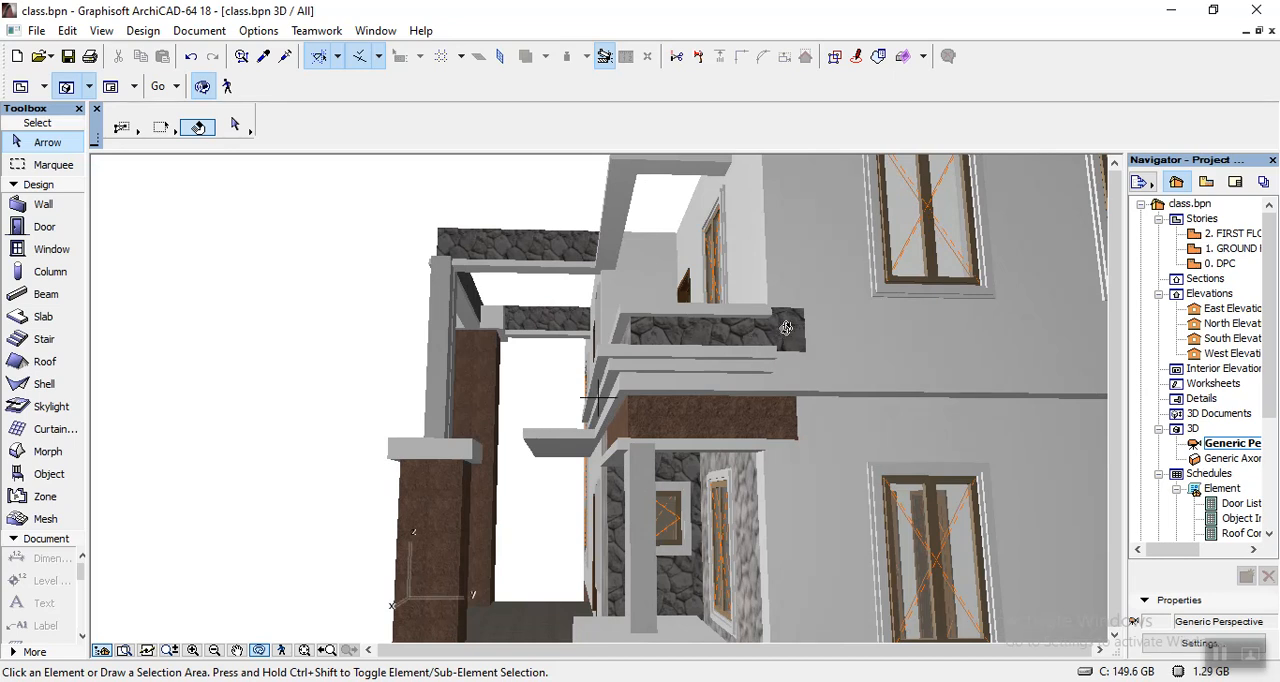
double_click(1234, 234)
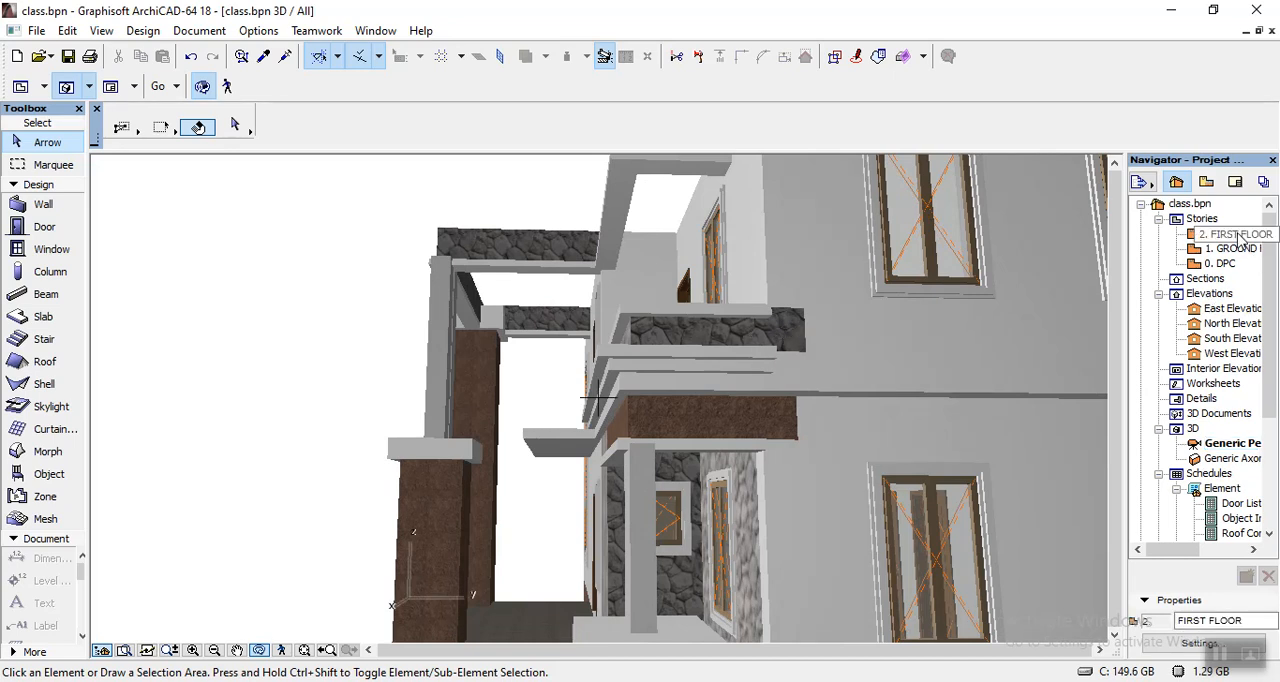
left_click(646, 297)
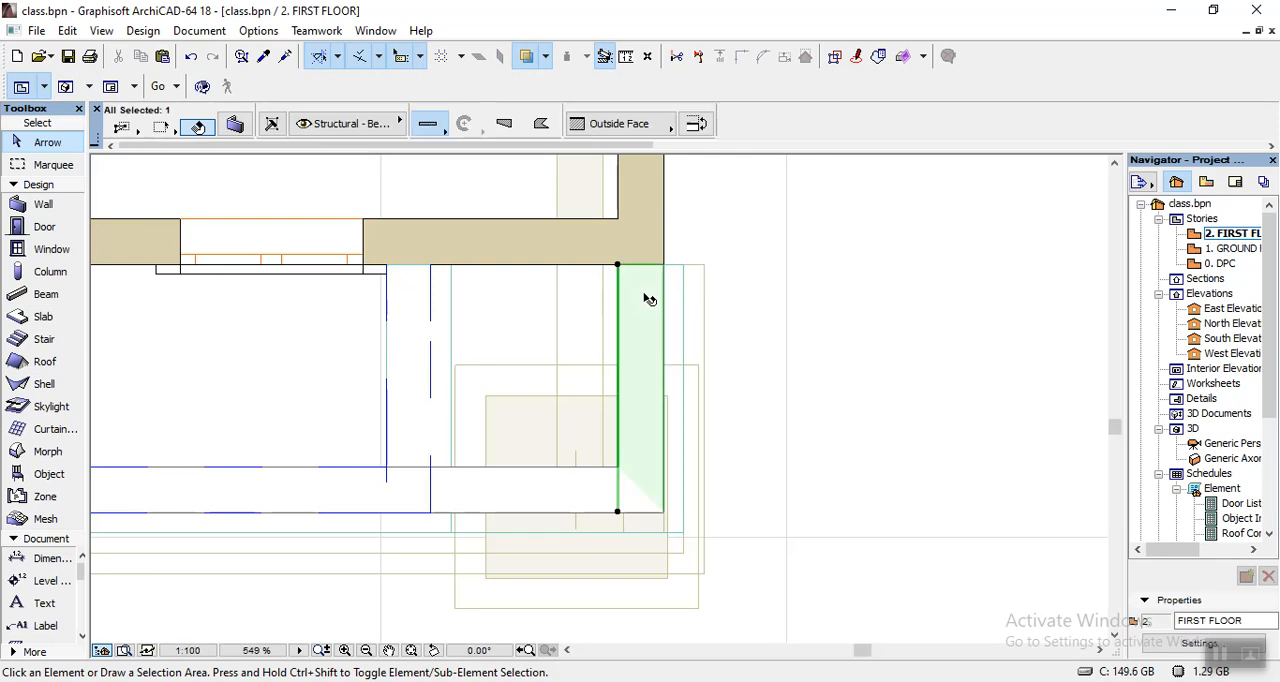
scroll(617, 262, "up", 2)
scroll(617, 261, "up", 1)
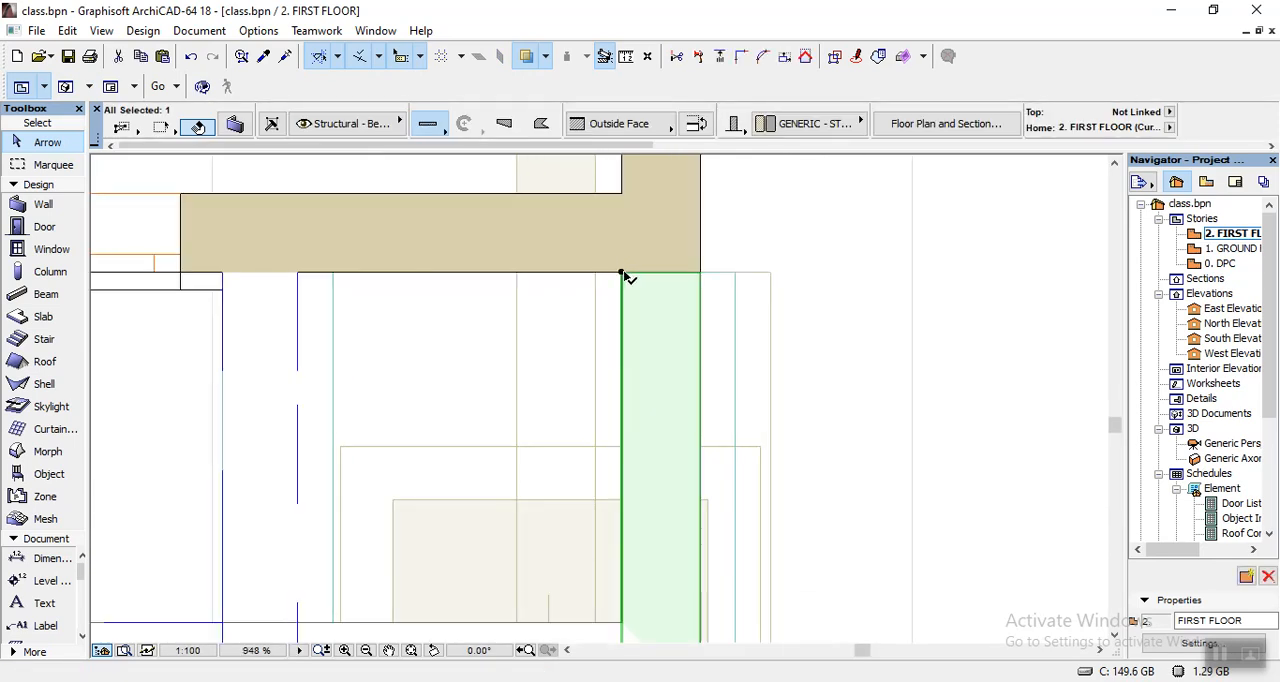
scroll(632, 287, "down", 6)
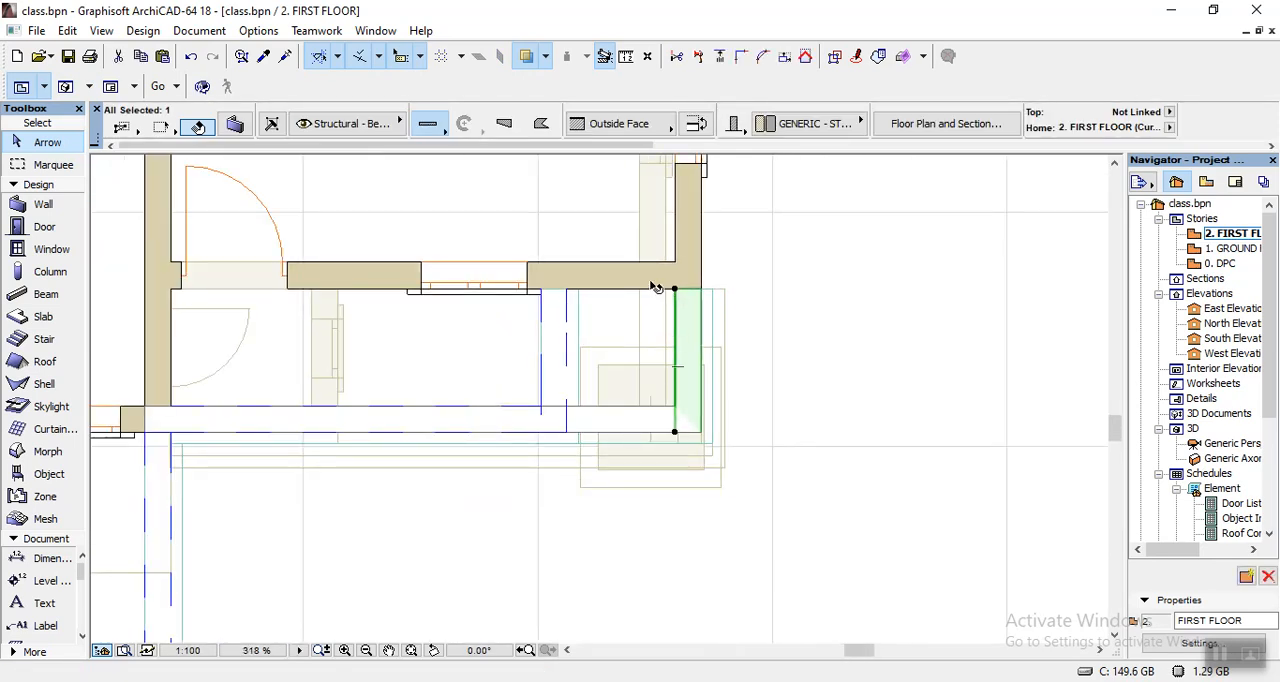
left_click(447, 427)
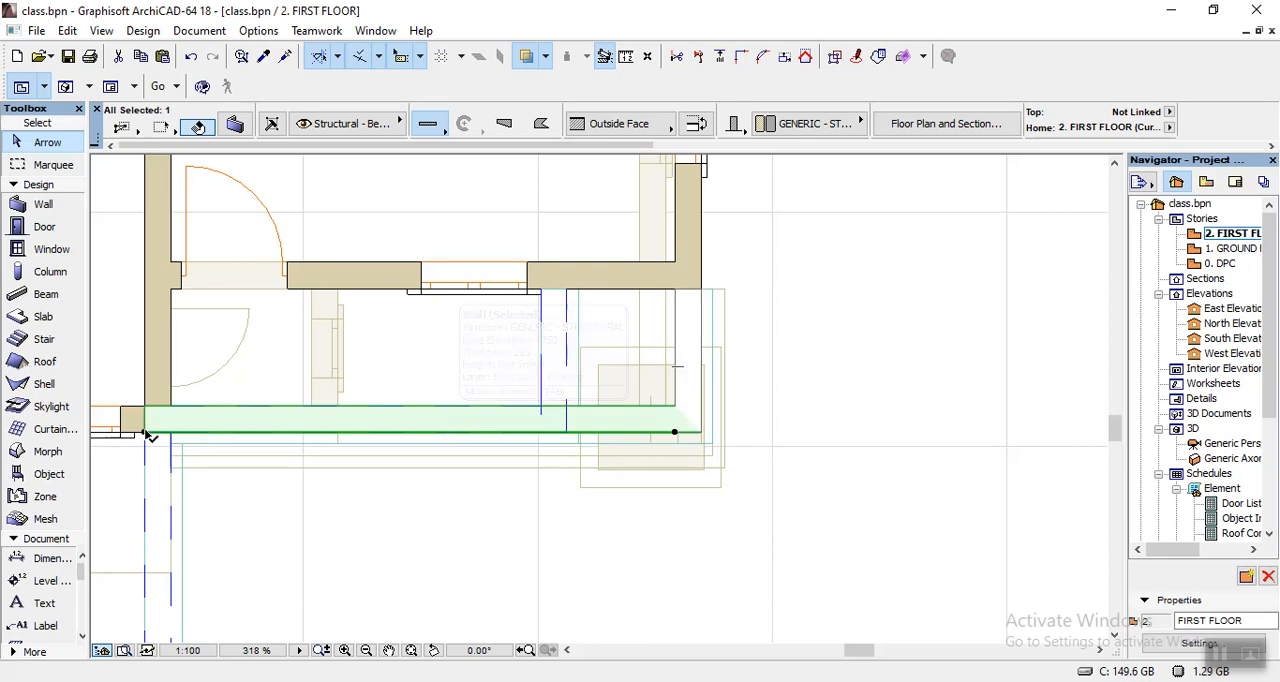
scroll(131, 427, "up", 6)
left_click(177, 451)
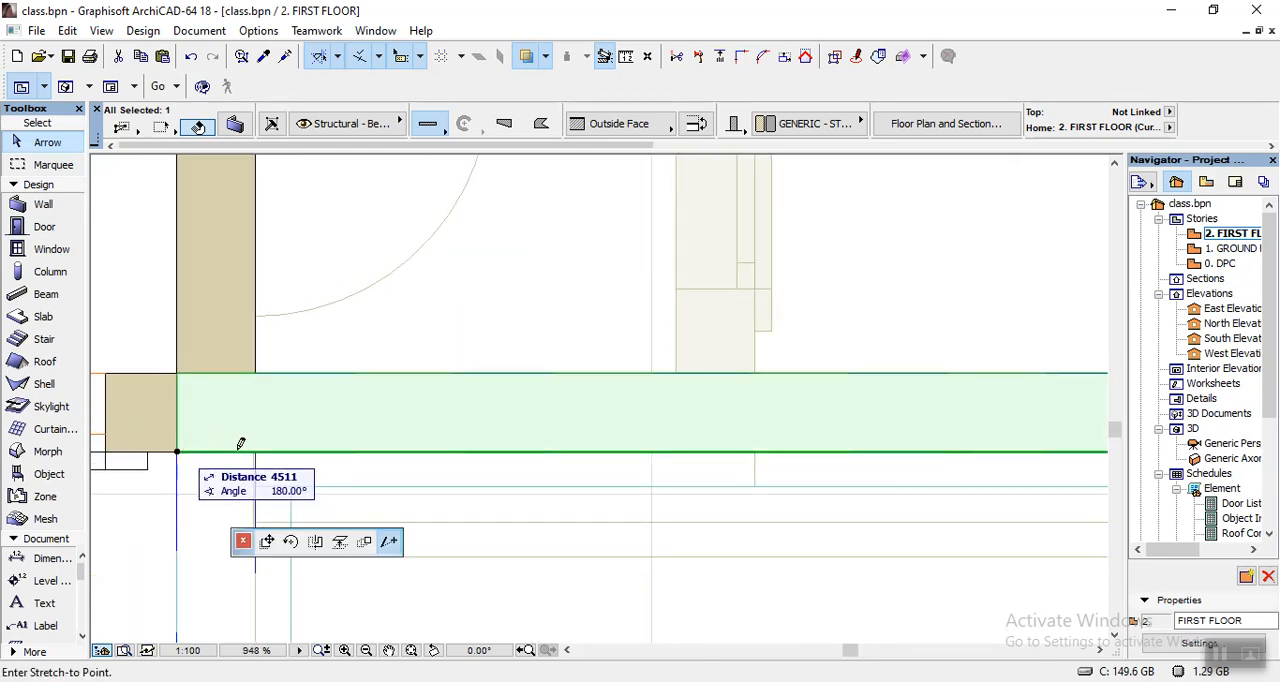
left_click(257, 450)
scroll(198, 480, "down", 9)
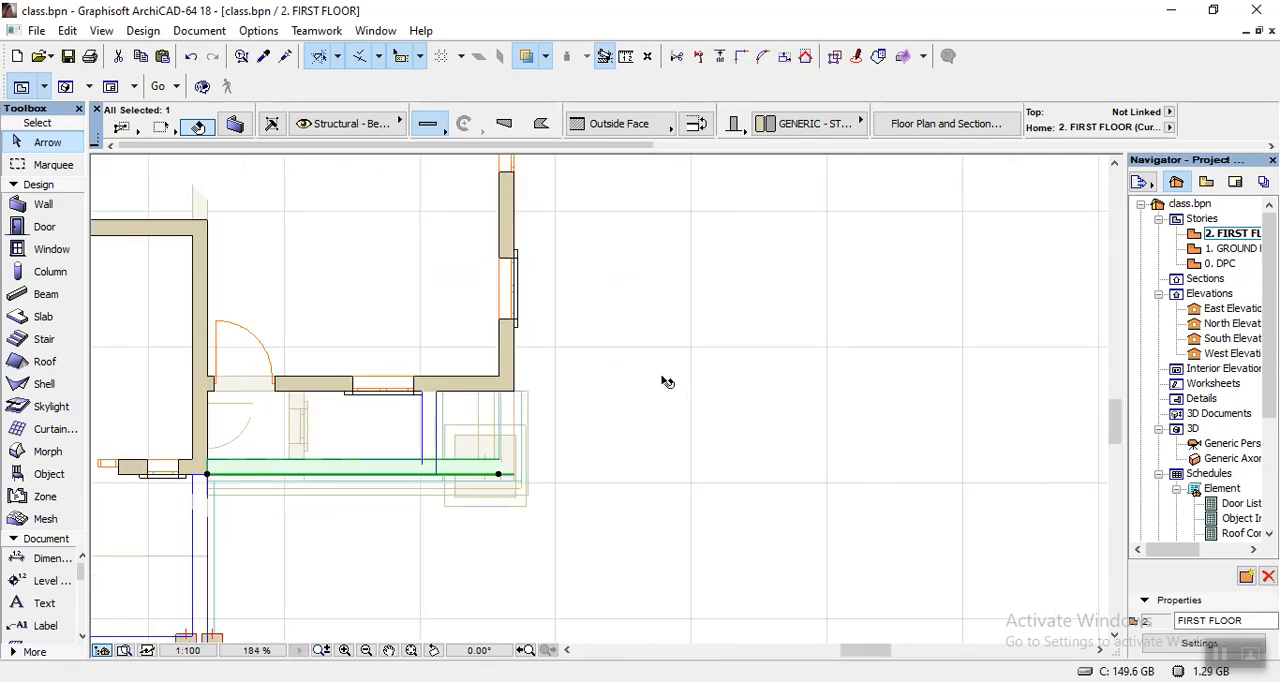
- Pull the side stone wall's end away from the house wall, making the wall about 1122 mm long, and check it in 3D
scroll(448, 430, "up", 4)
scroll(646, 372, "up", 4)
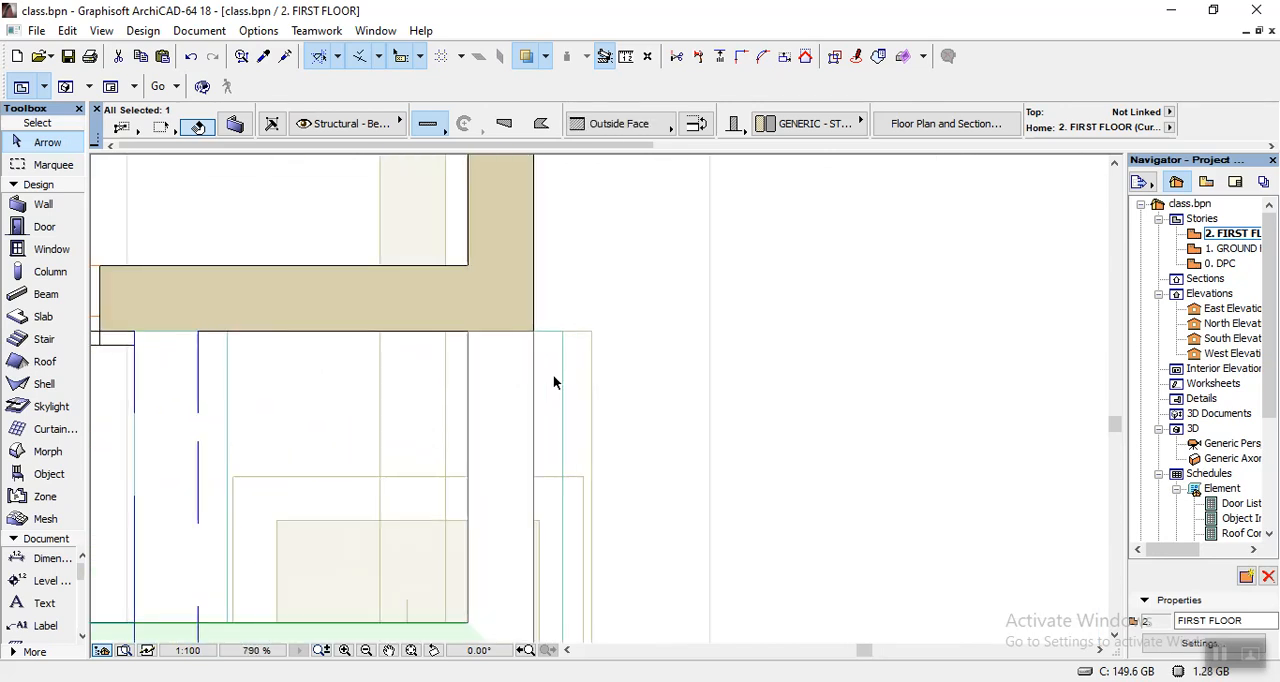
left_click(491, 394)
left_click(468, 333)
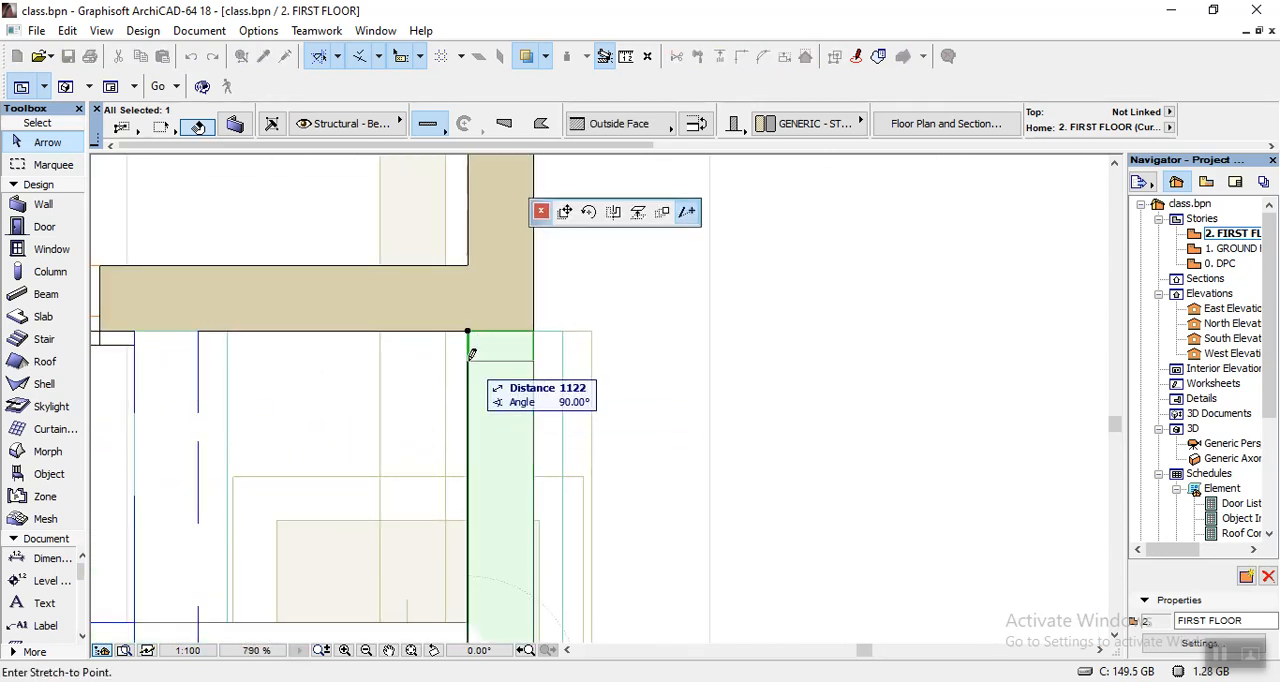
left_click(468, 361)
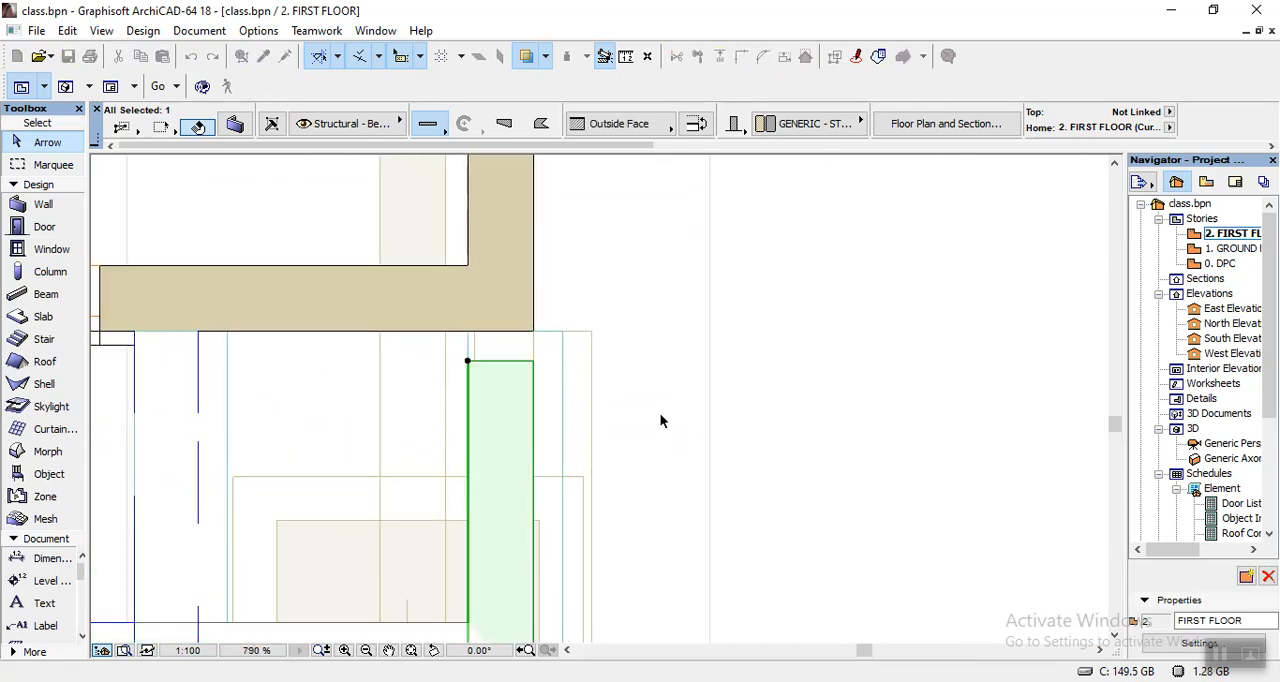
left_click(68, 88)
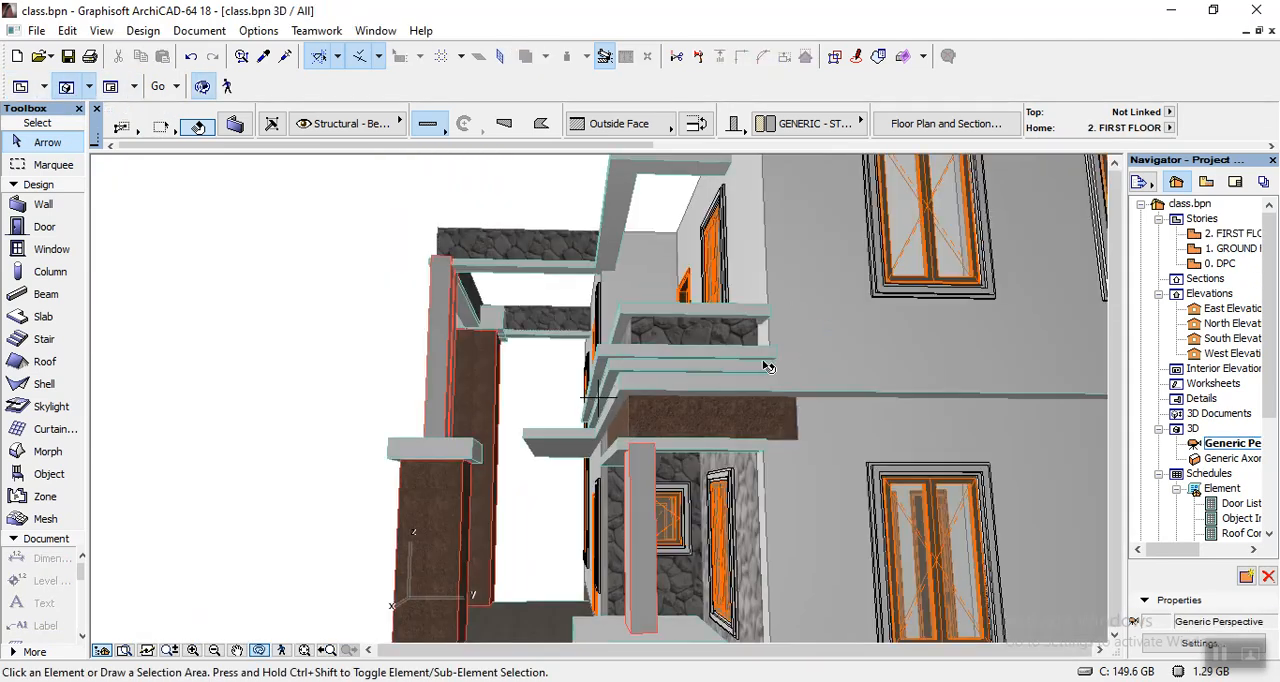
- On the First Floor plan, stretch the side stone wall's end back to the house wall's face and return to 3D
double_click(1235, 236)
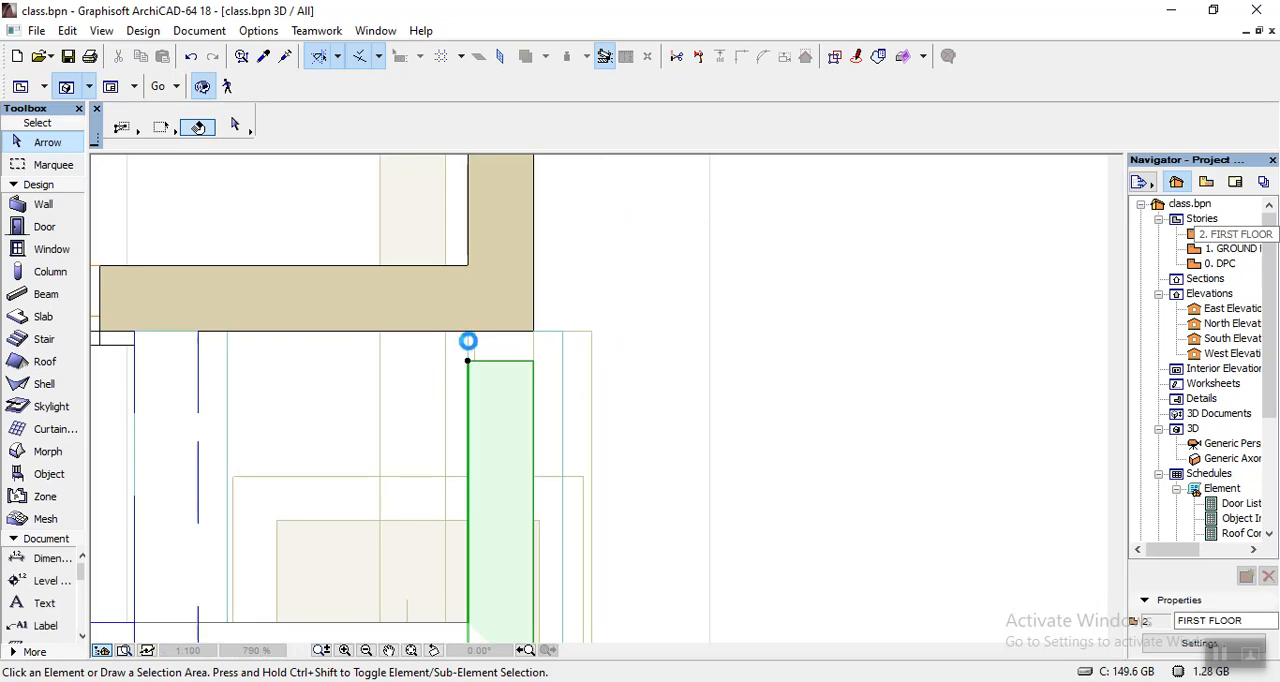
left_click(469, 361)
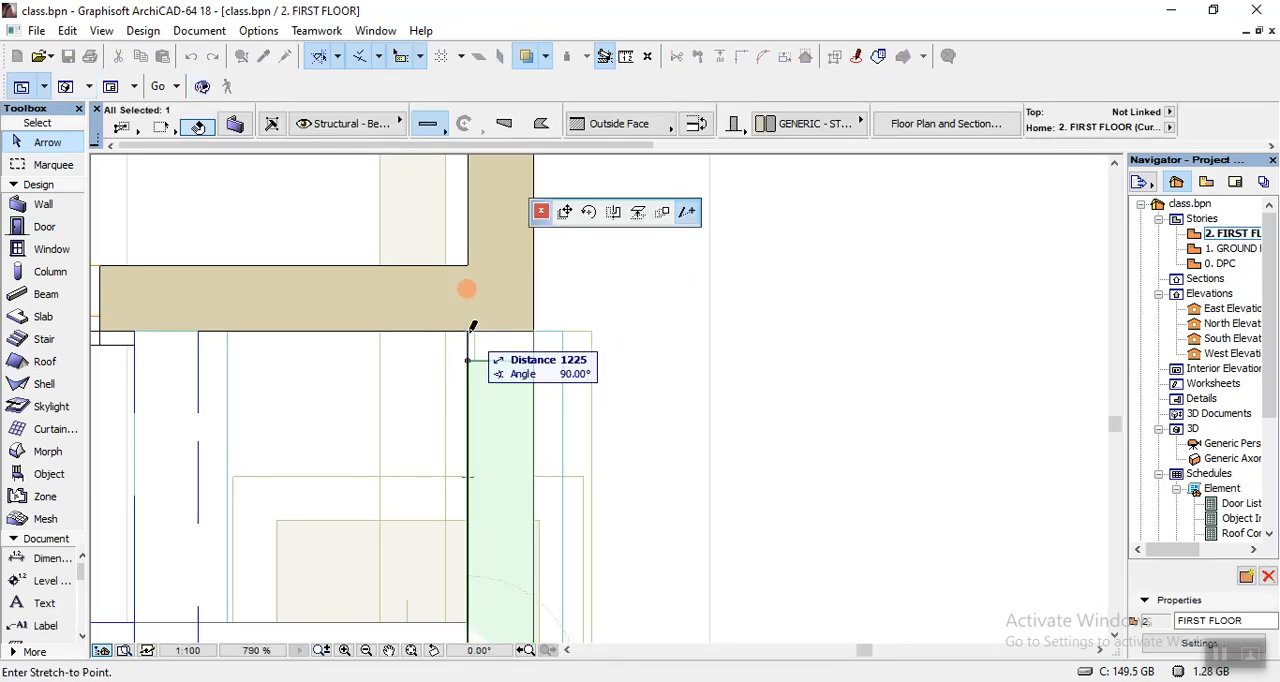
left_click(468, 330)
left_click(64, 88)
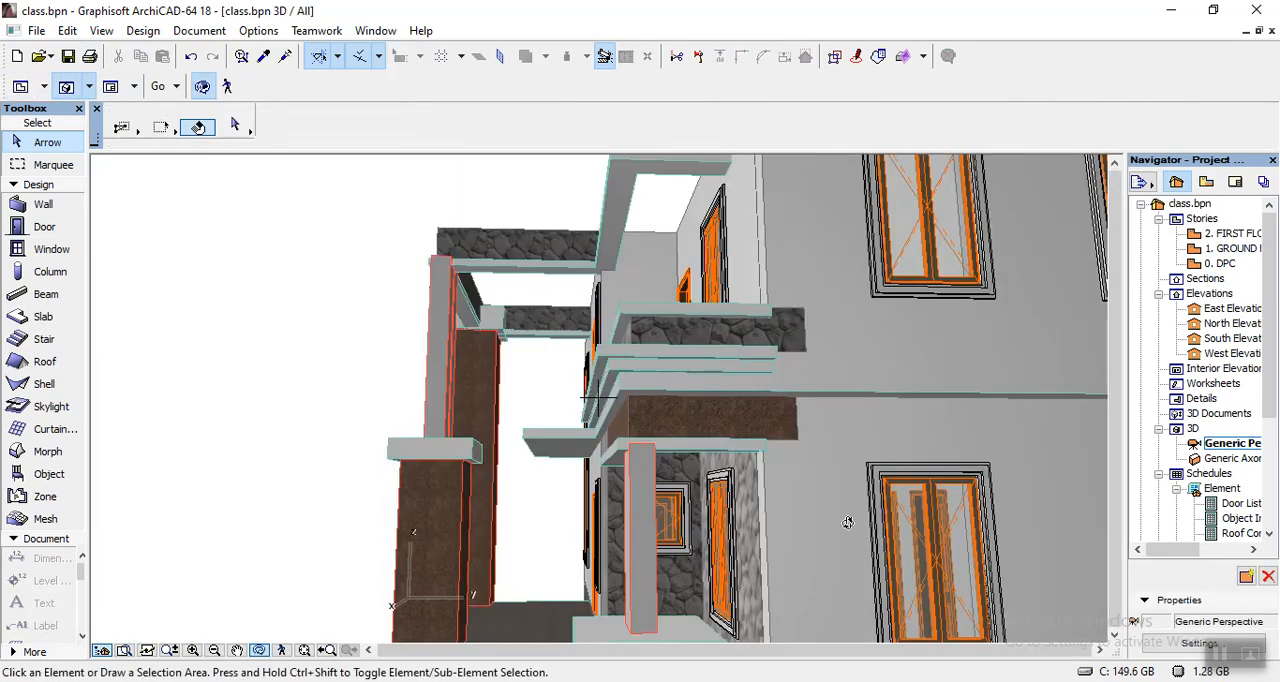
- Select the side stone wall, shorten it on the First Floor plan to about 1223 mm with a hairline gap at the house, and check in 3D
scroll(800, 356, "up", 3)
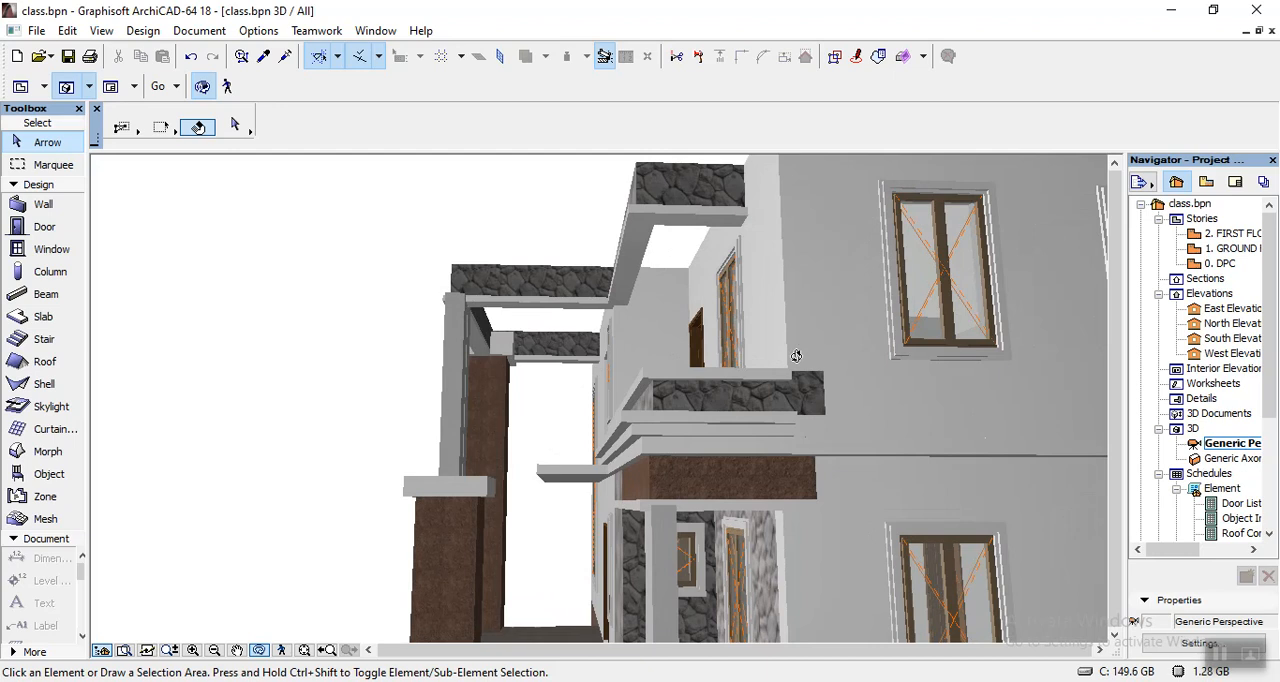
left_click(808, 346)
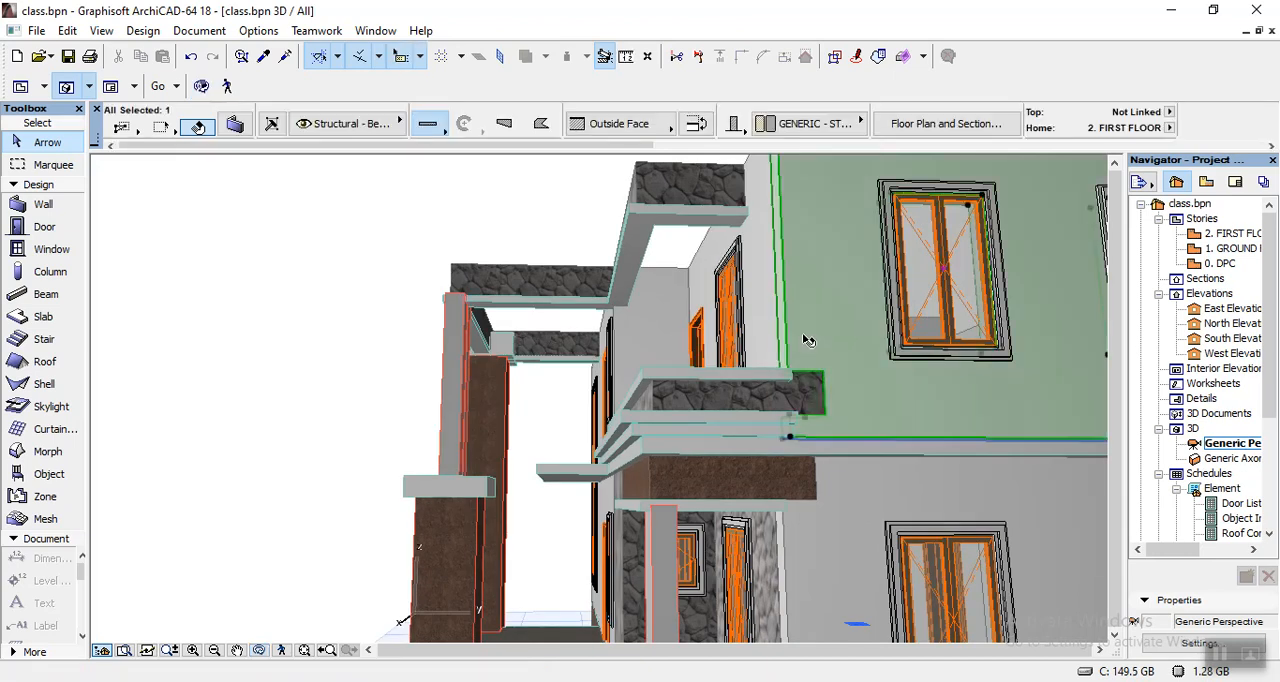
key("Escape")
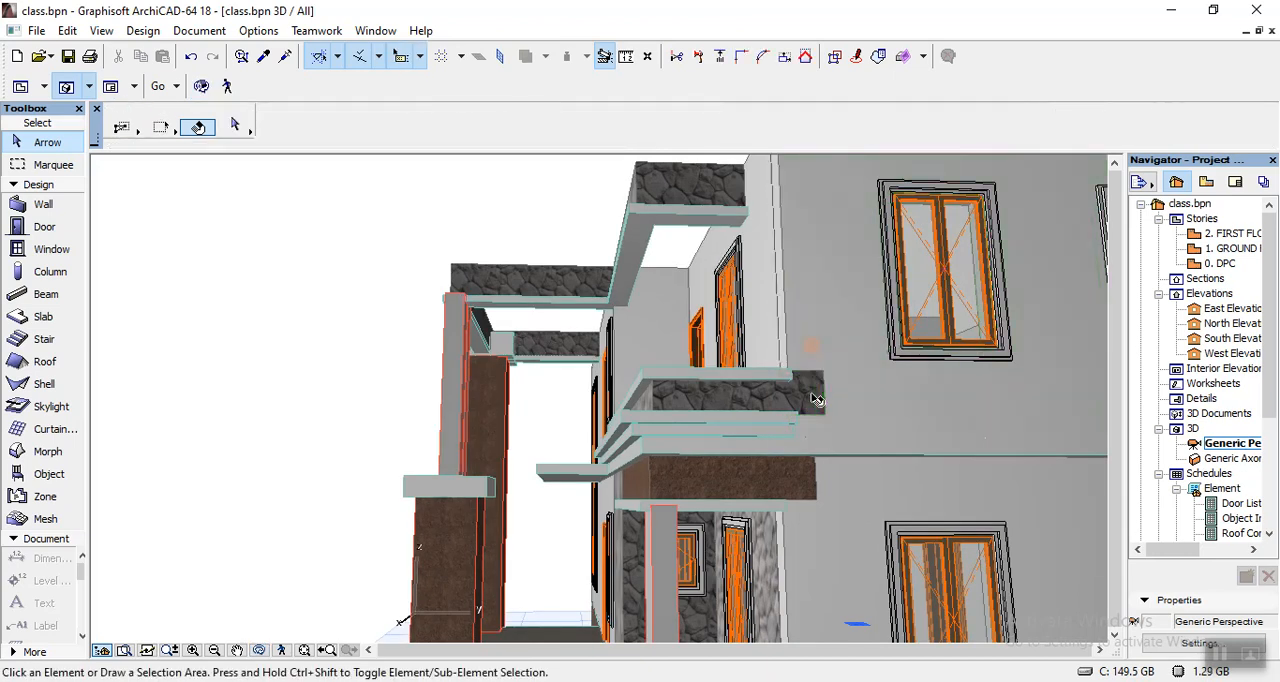
left_click(816, 399)
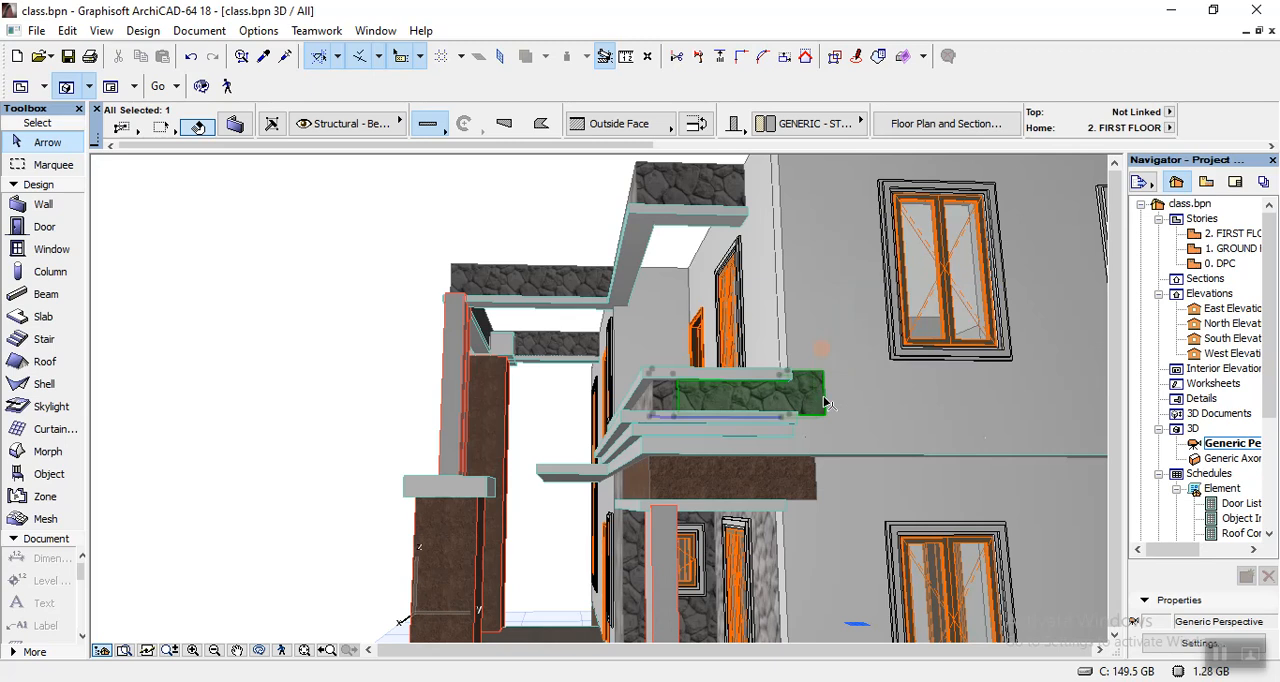
double_click(1234, 236)
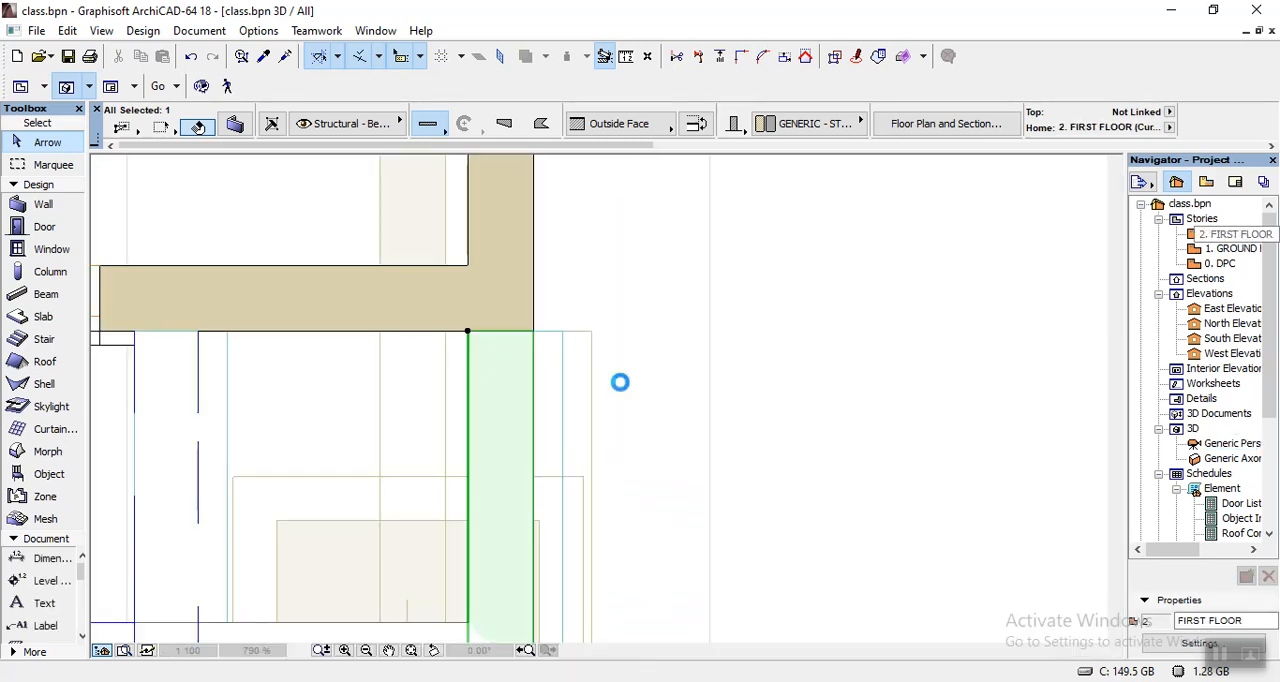
scroll(470, 340, "up", 8)
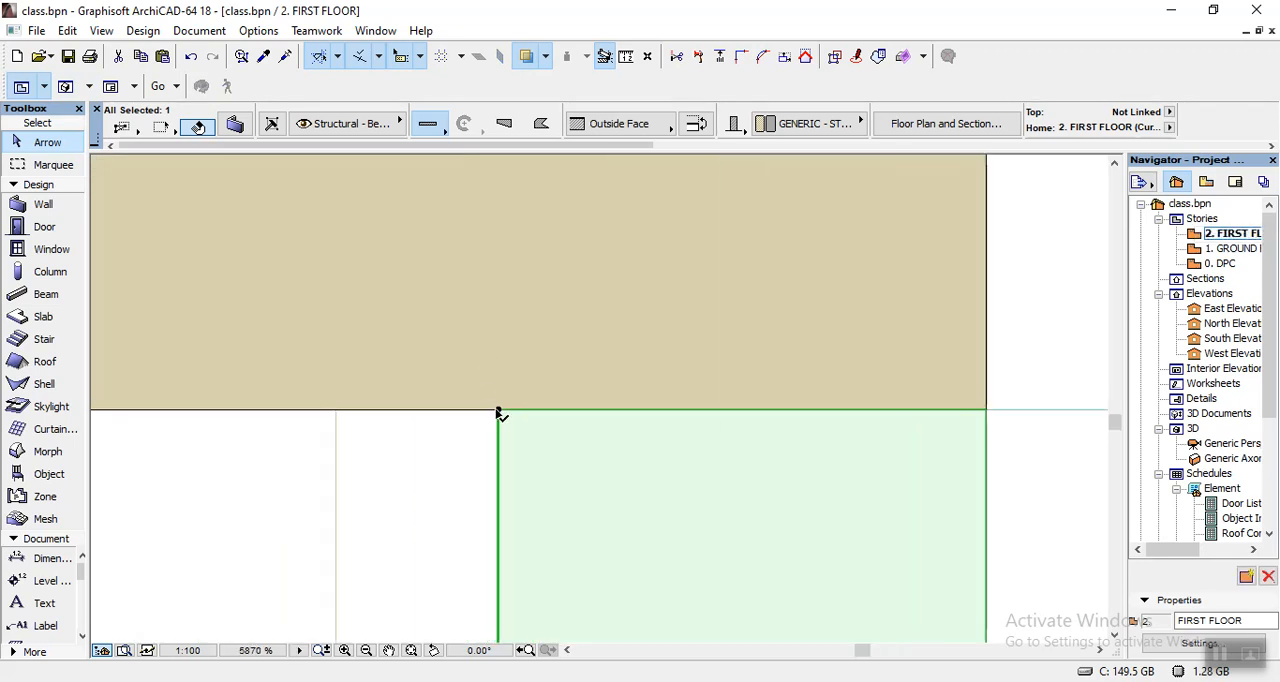
left_click(500, 411)
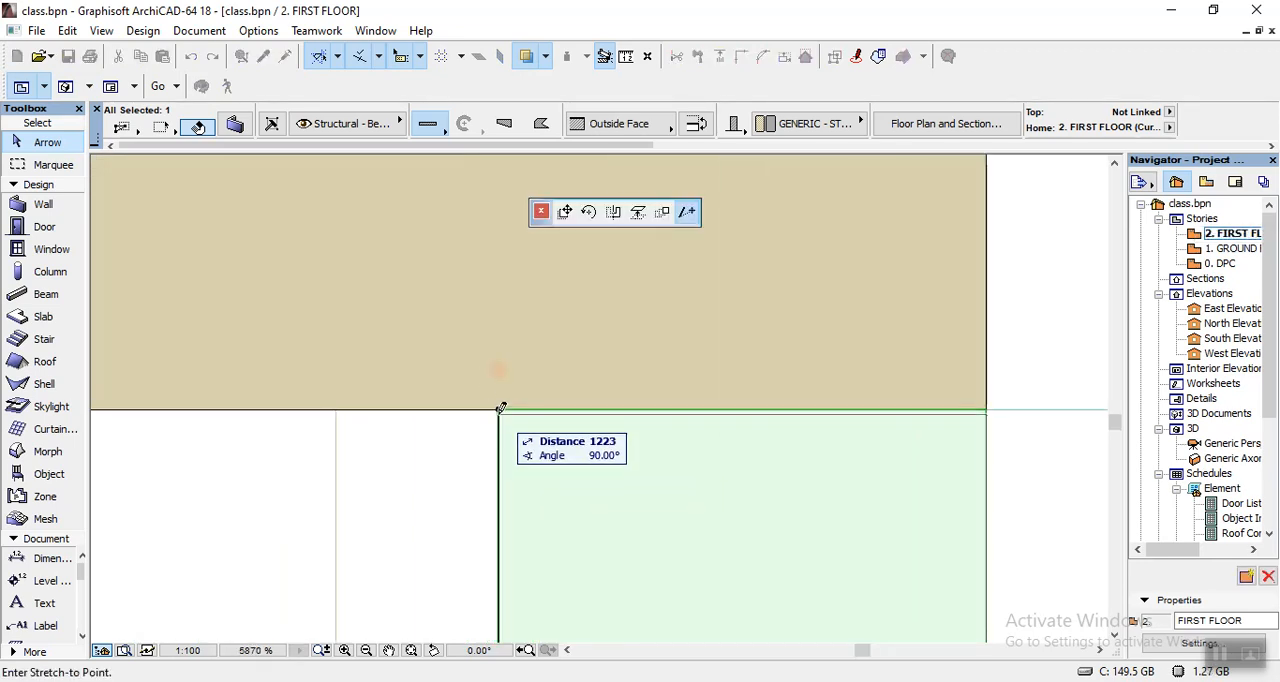
key("Escape")
key("Escape")
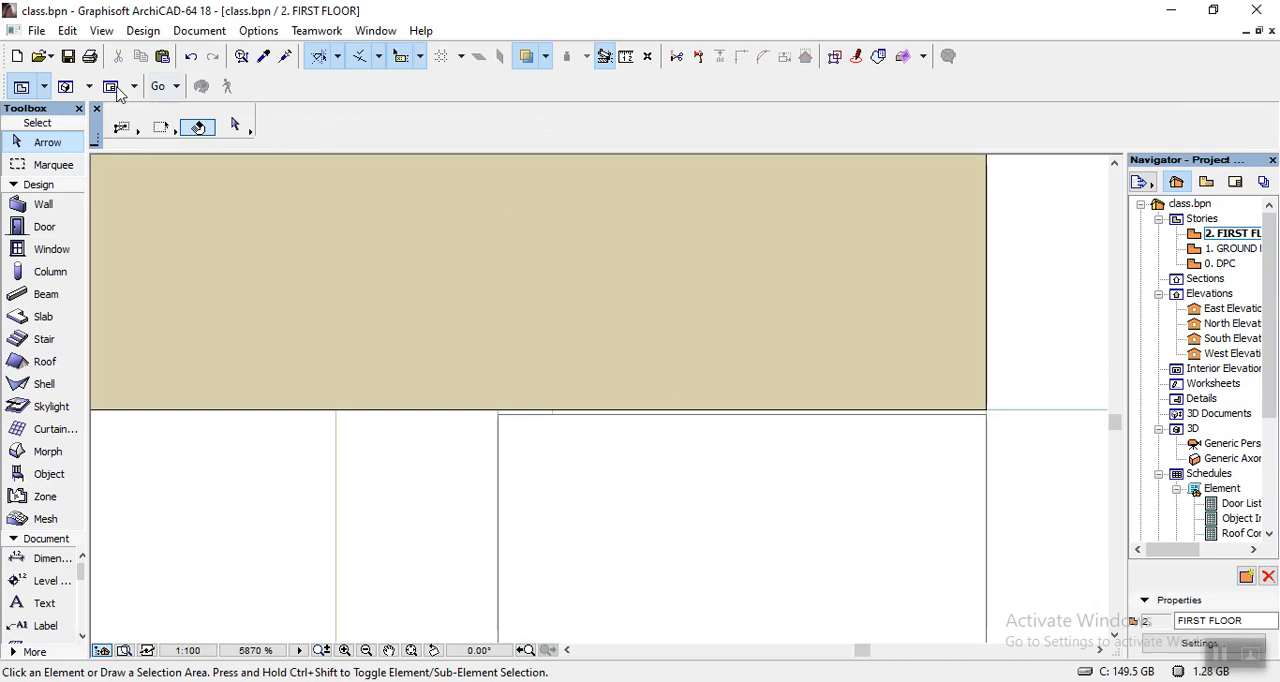
left_click(64, 87)
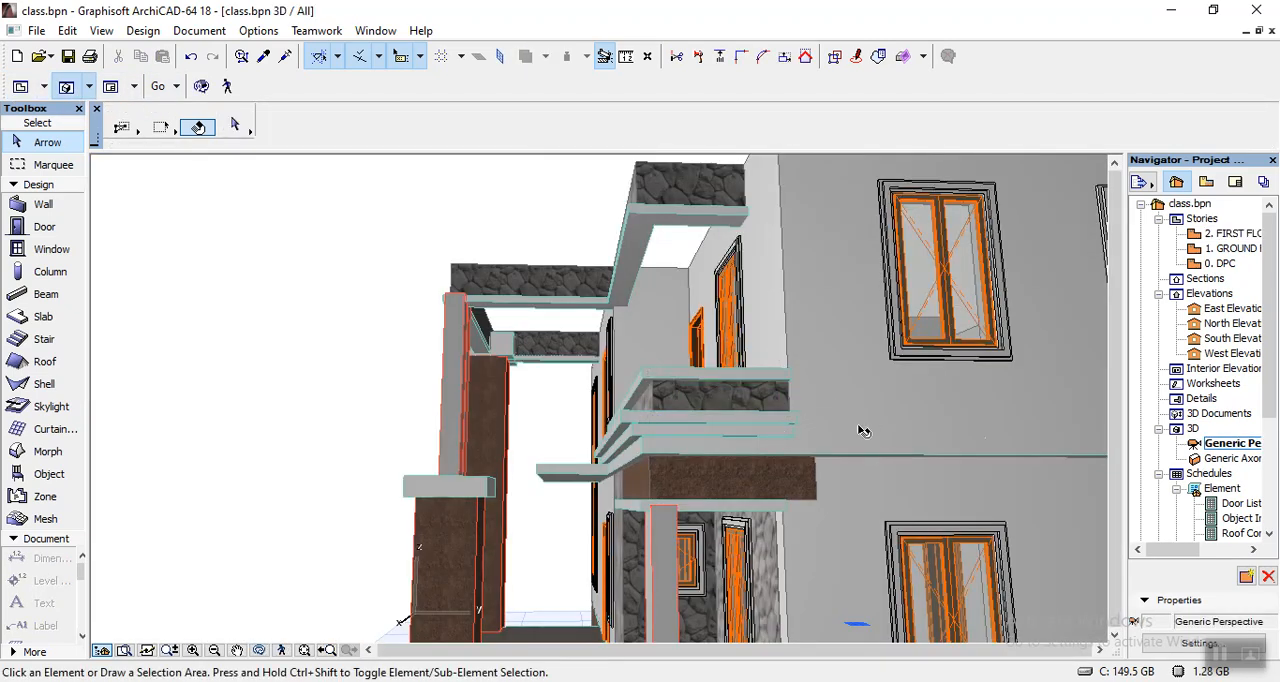
- Examine the balcony and the house's side from several angles in 3D and compare them with the reference render kkk.jpg
scroll(866, 423, "down", 3)
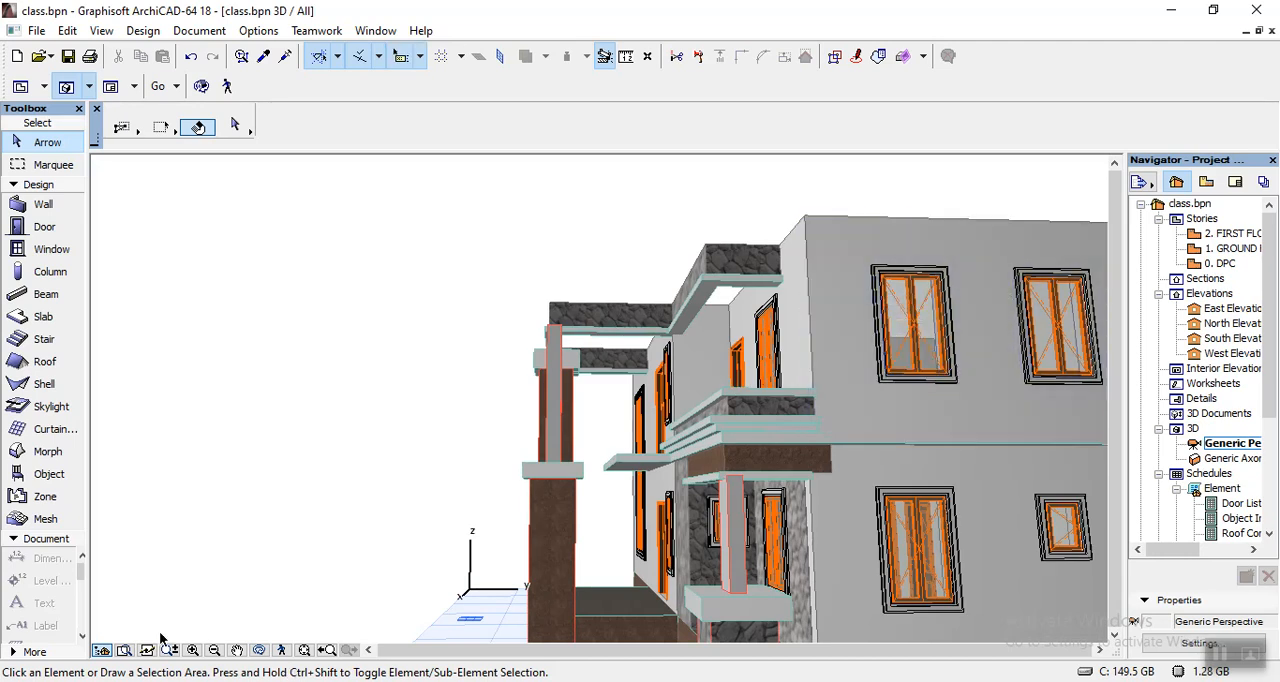
left_click(257, 650)
left_click_drag(586, 491, 757, 560)
scroll(711, 577, "down", 4)
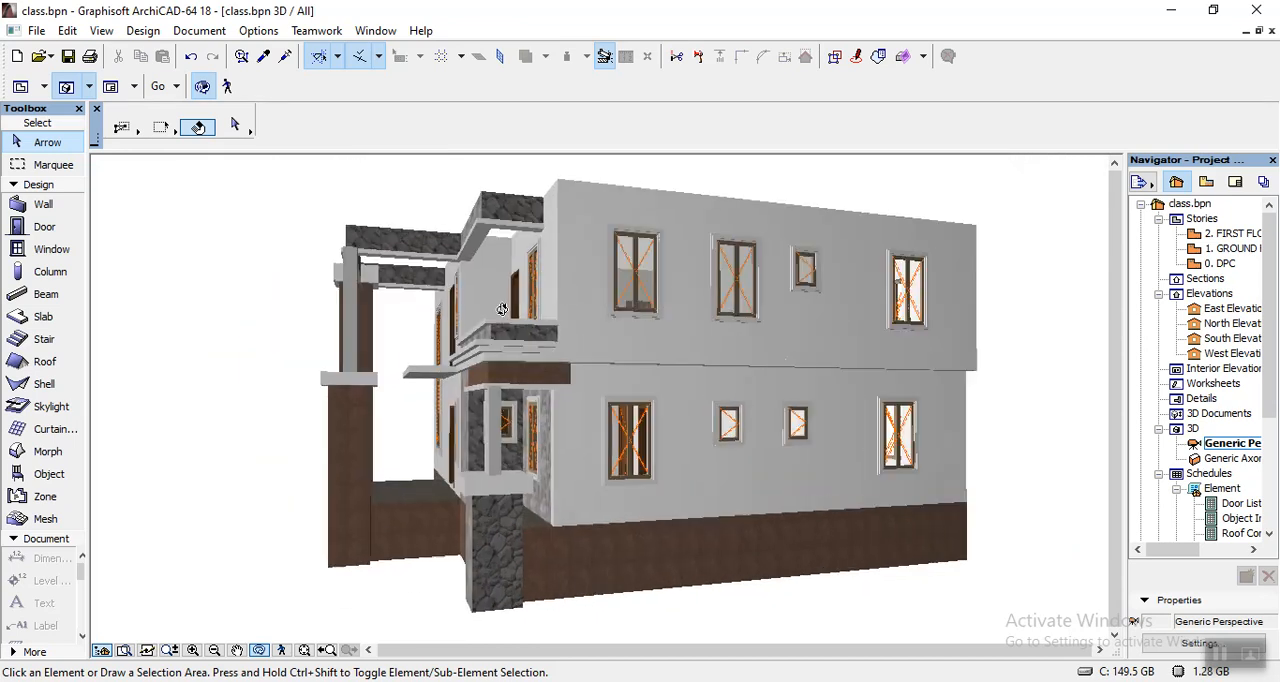
scroll(509, 306, "up", 3)
left_click_drag(478, 382, 671, 464)
scroll(671, 490, "down", 5)
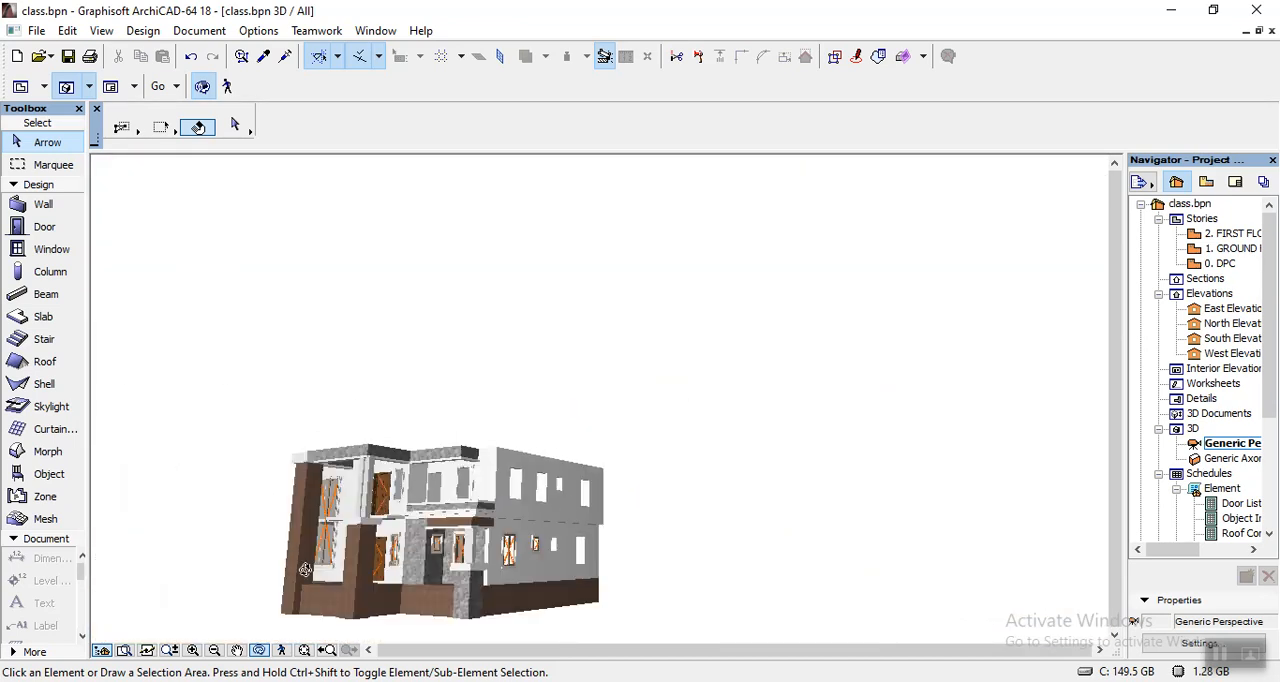
scroll(314, 576, "up", 1)
scroll(314, 576, "up", 3)
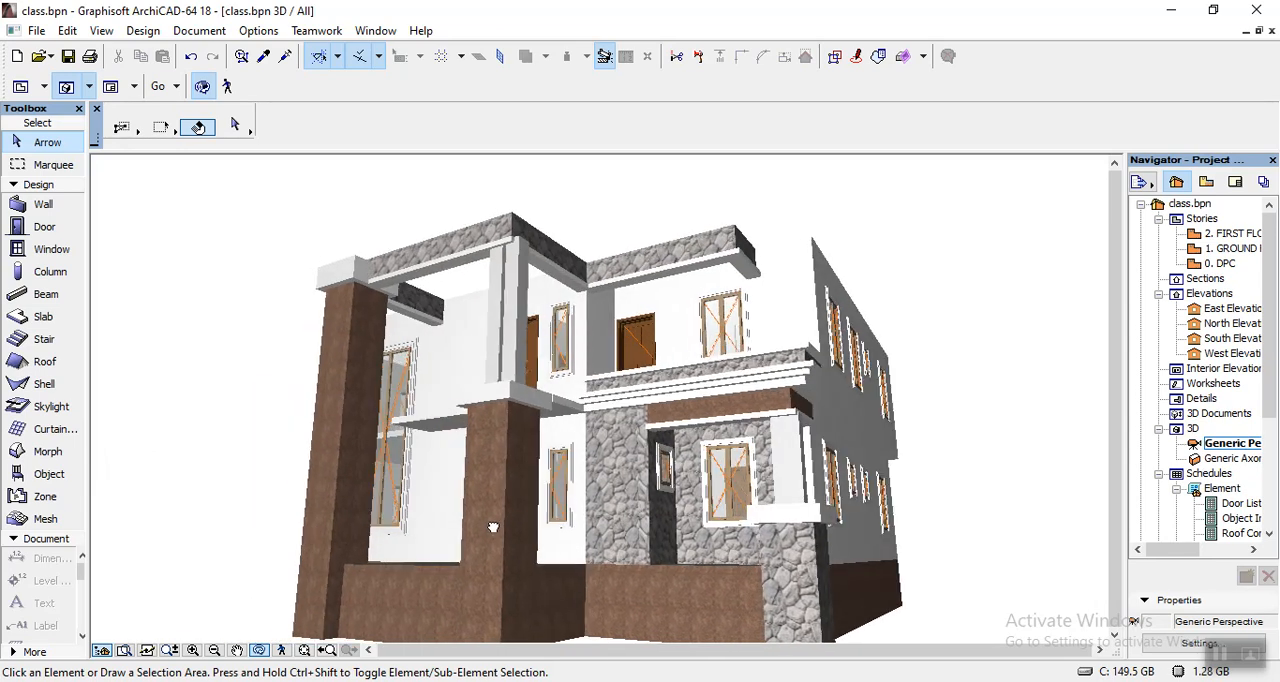
left_click_drag(641, 500, 416, 323)
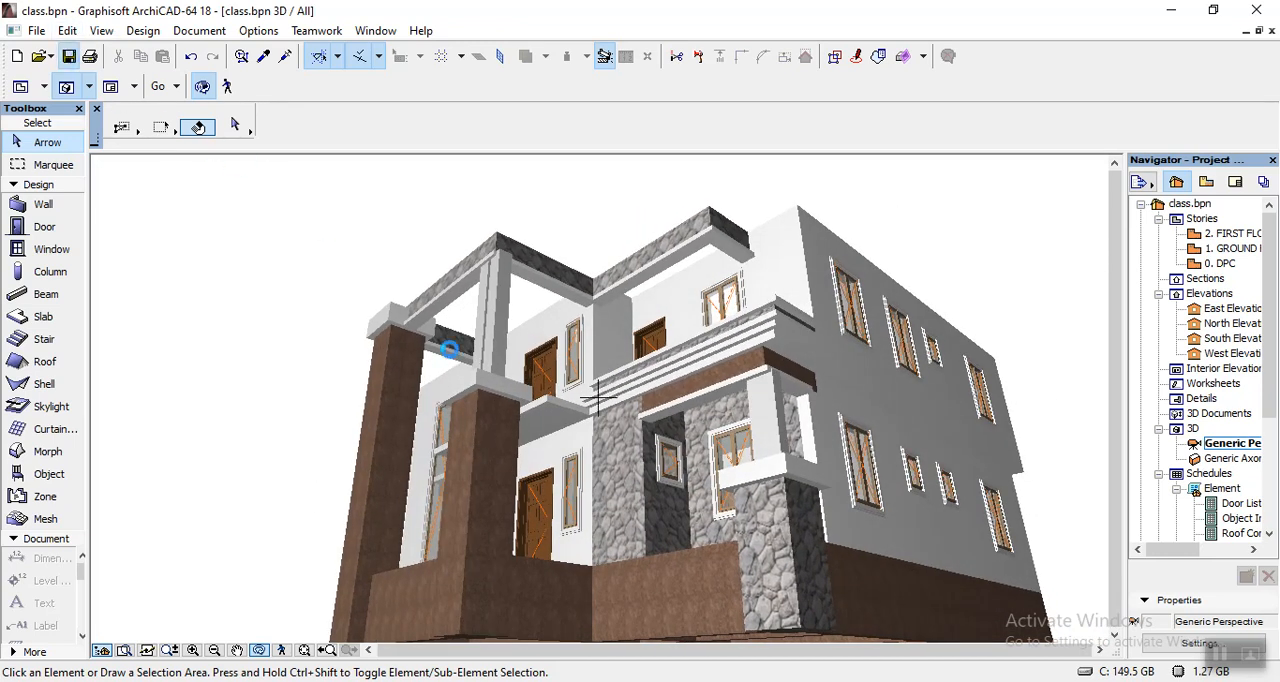
left_click_drag(752, 401, 598, 400)
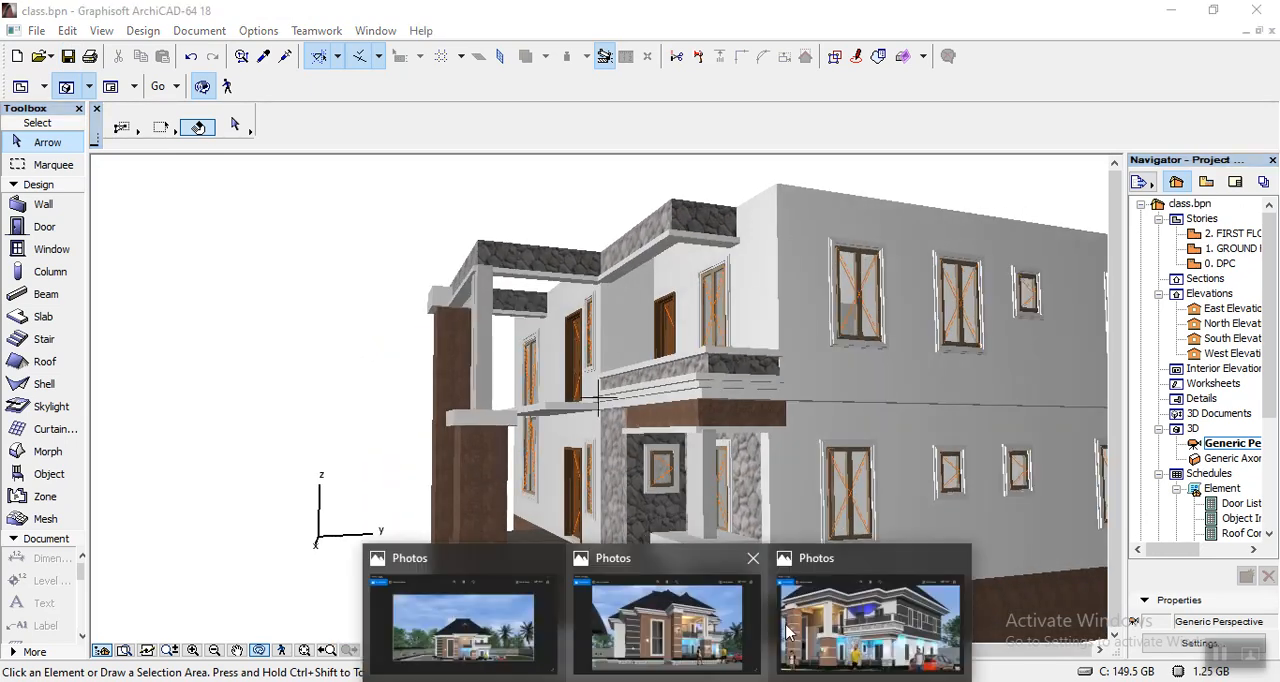
left_click(845, 622)
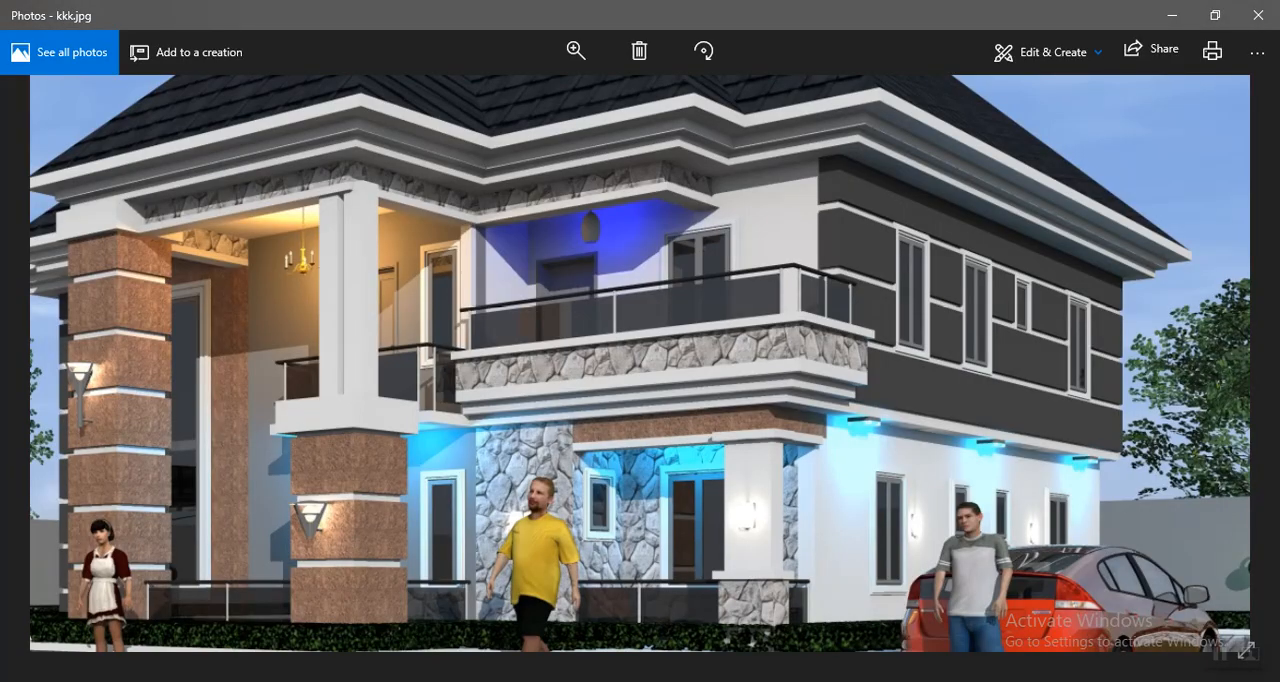
left_click(757, 680)
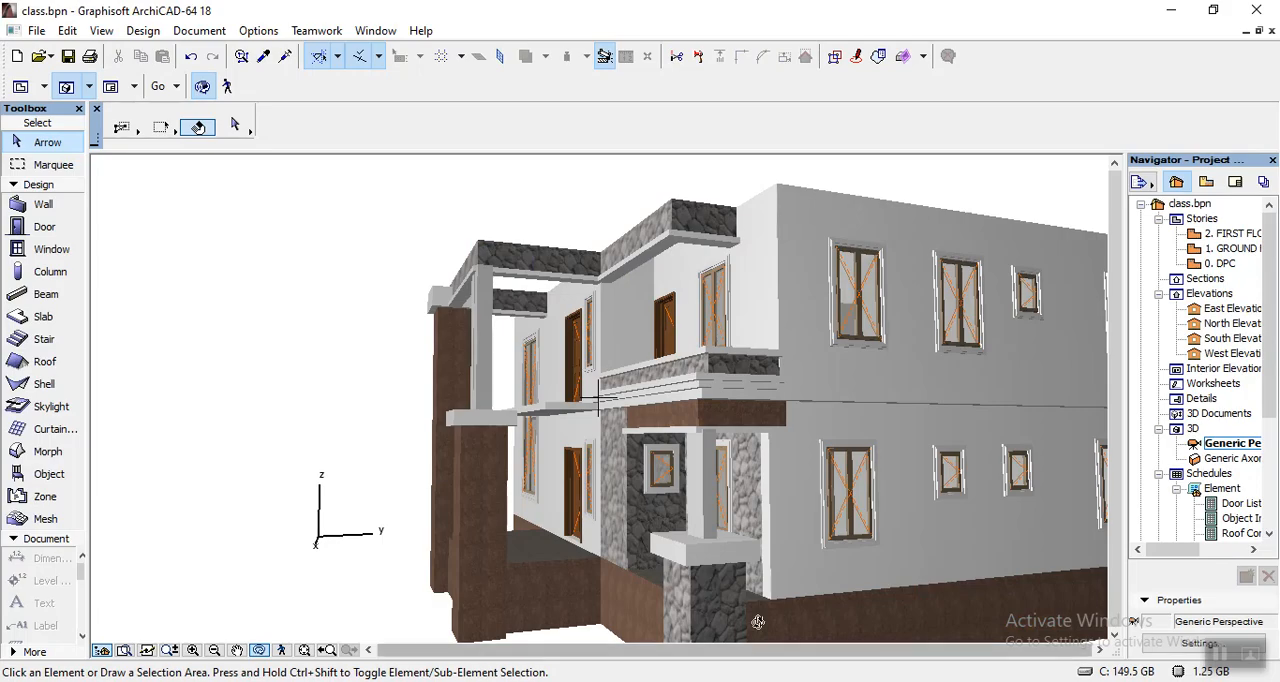
- On the First Floor plan, move the front and side stone walls with their coping slab outward to the outline below, and check in 3D
double_click(1214, 238)
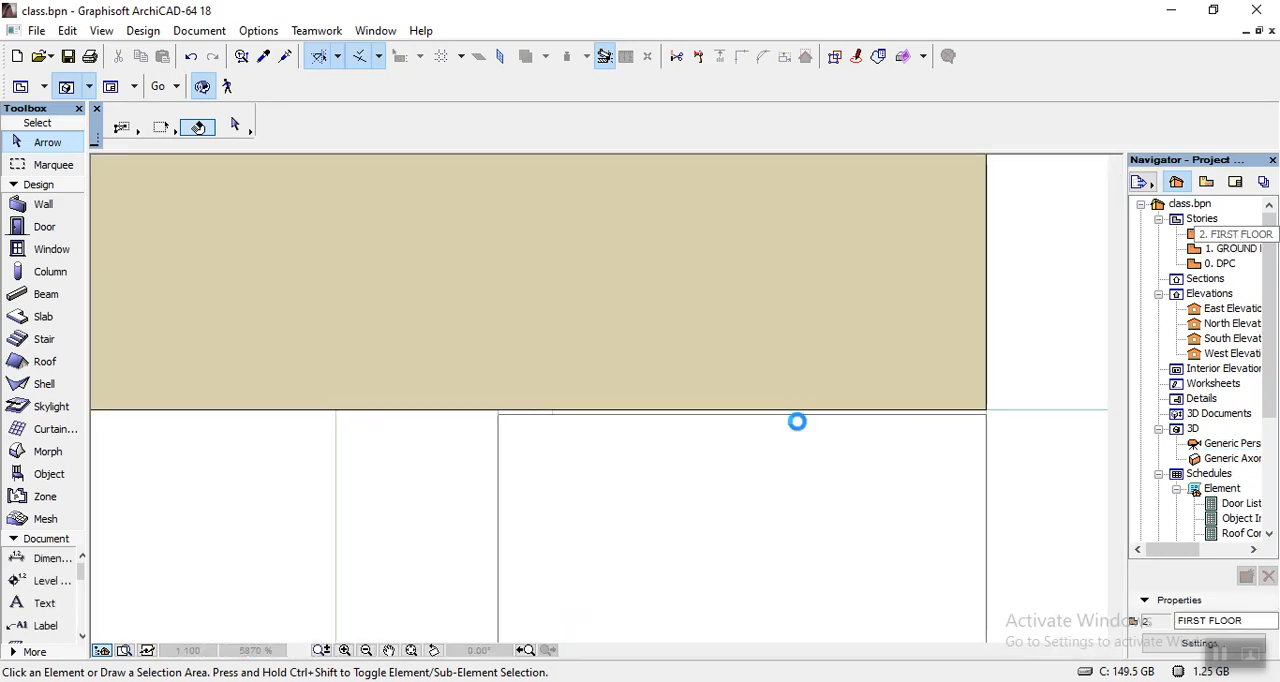
scroll(795, 431, "down", 9)
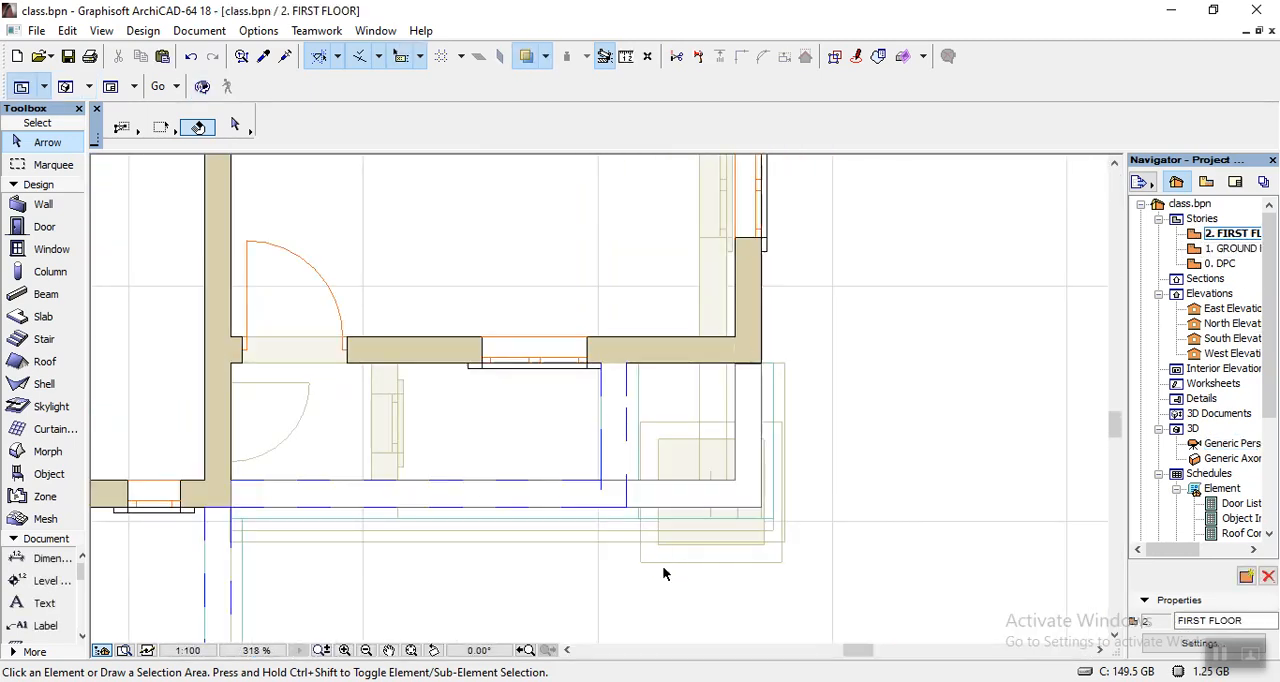
scroll(668, 562, "up", 3)
left_click(660, 398)
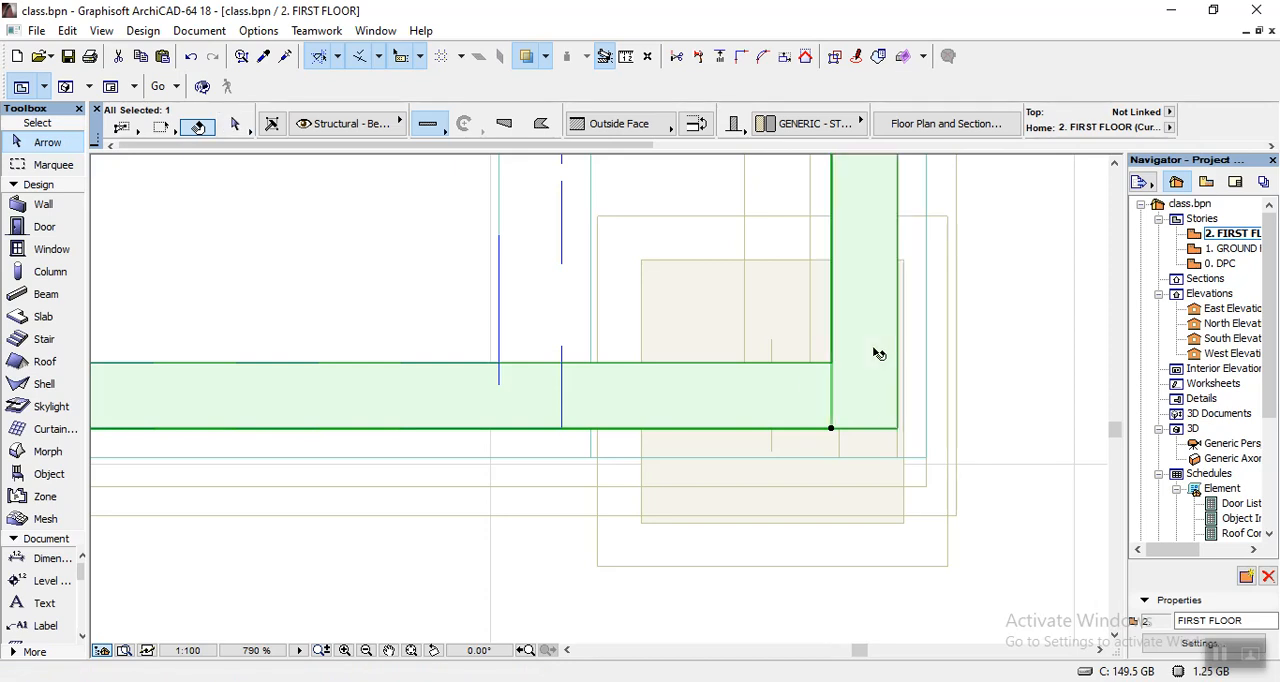
left_click(912, 360, "shift")
left_click(918, 362, "shift")
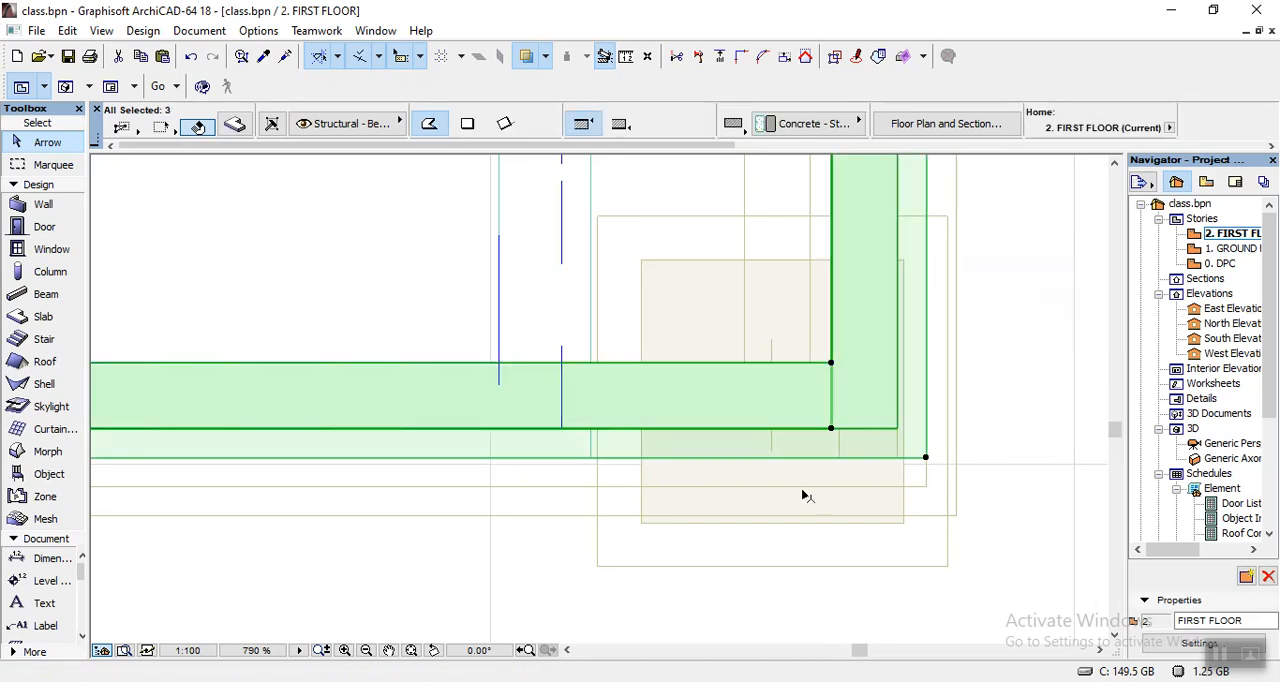
key("ctrl+d")
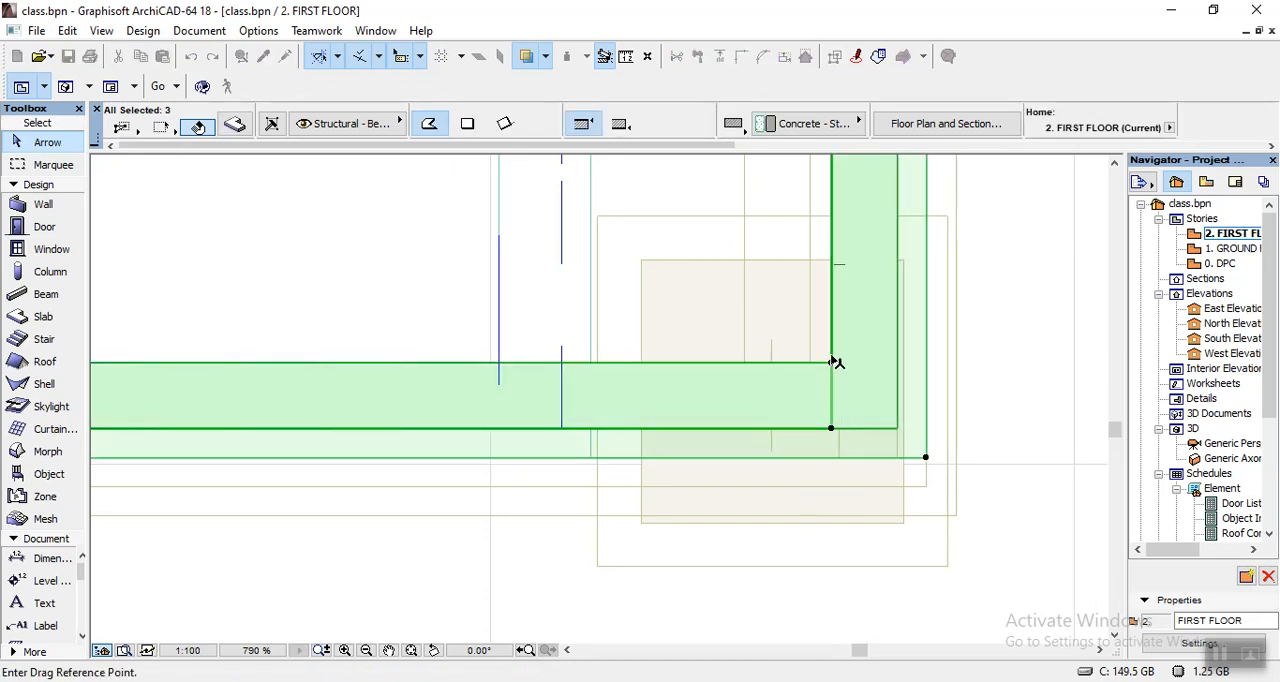
left_click(831, 431)
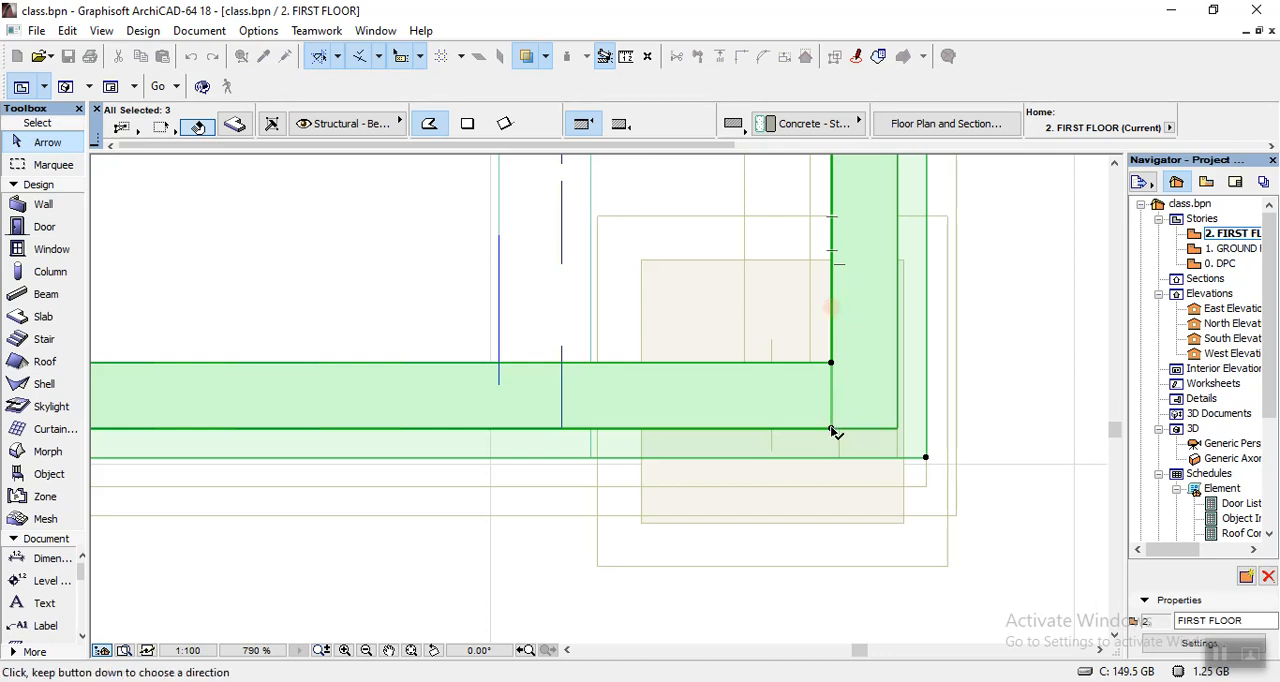
left_click(831, 488)
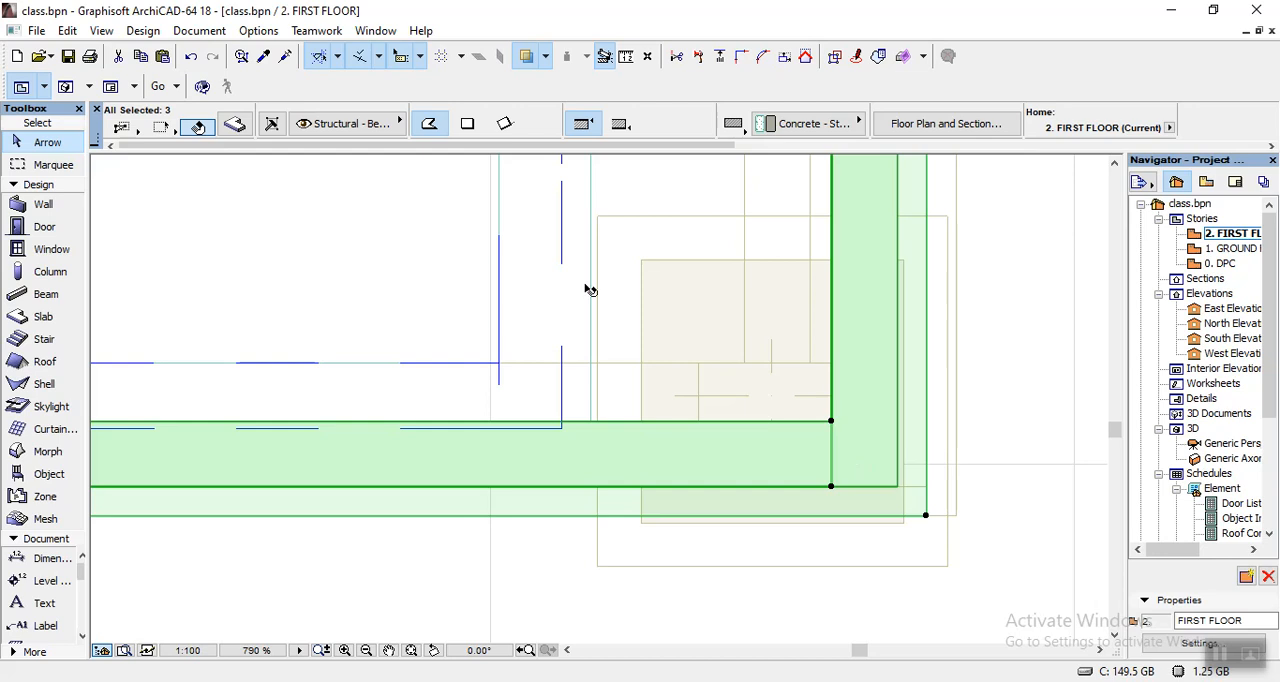
left_click(67, 87)
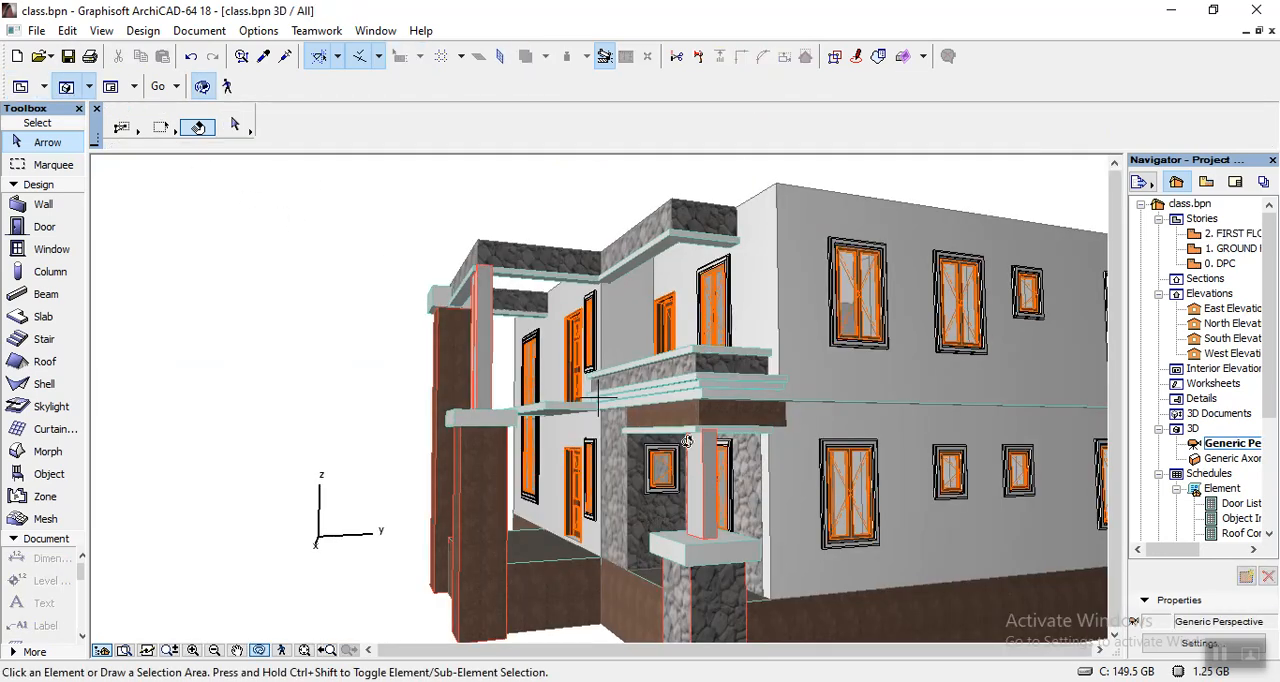
left_click_drag(687, 441, 640, 442)
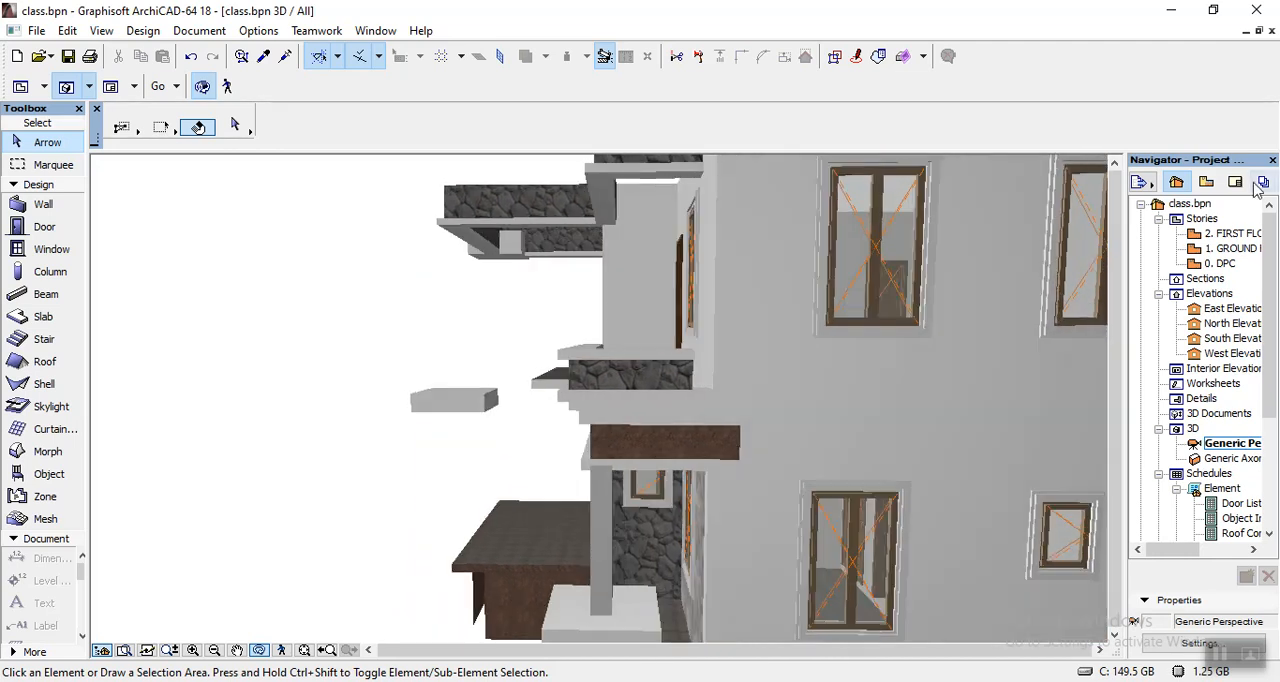
- On the First Floor plan, move the side stone wall outward to the coping slab's edge and stretch its end to the house wall's face
double_click(1235, 233)
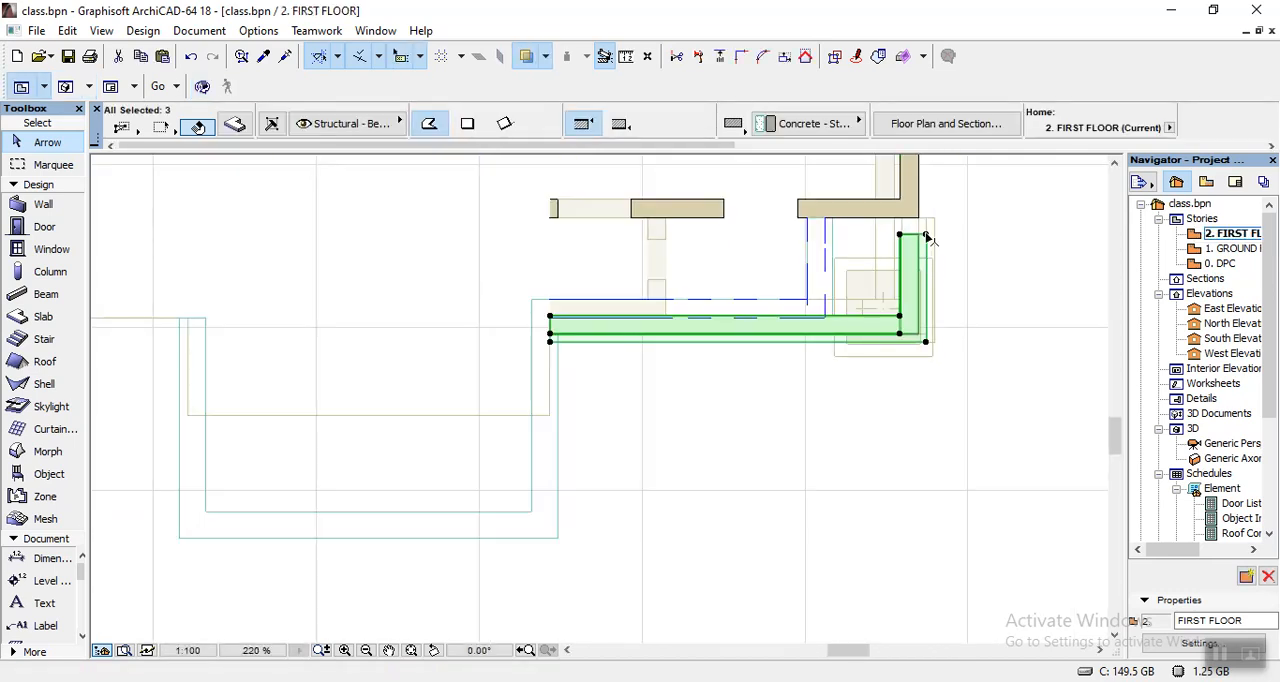
scroll(923, 240, "up", 5)
key("Escape")
left_click(884, 315)
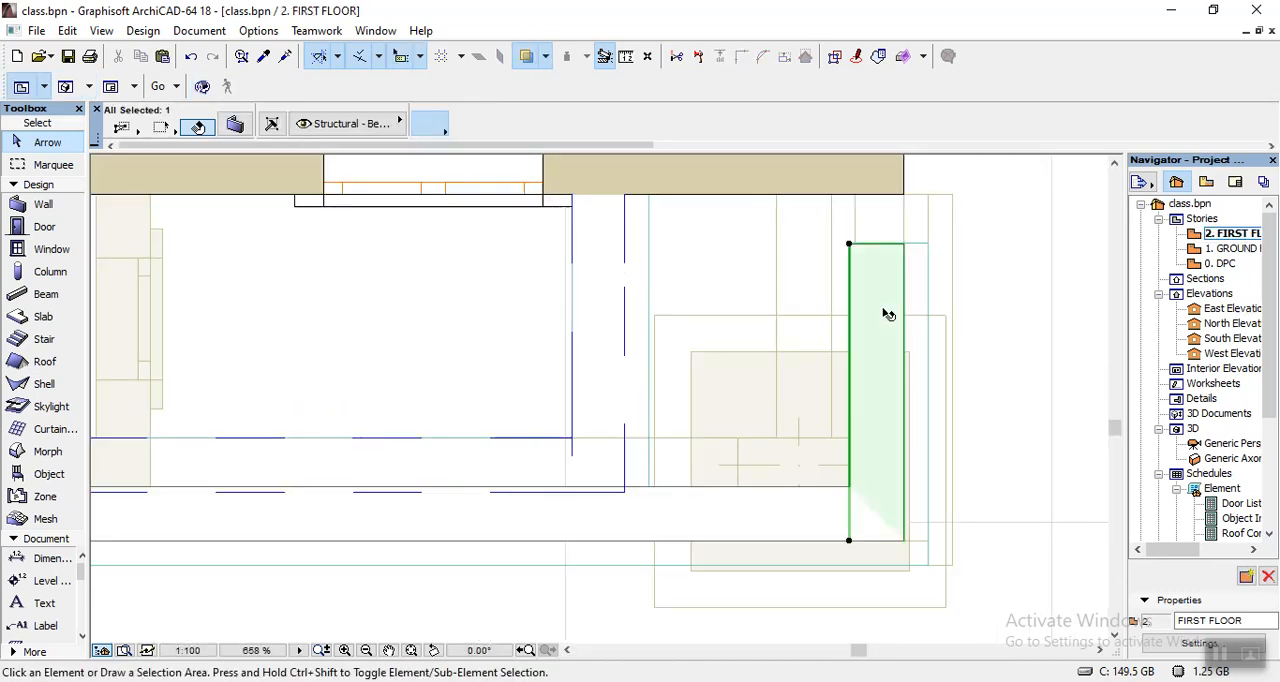
key("ctrl+d")
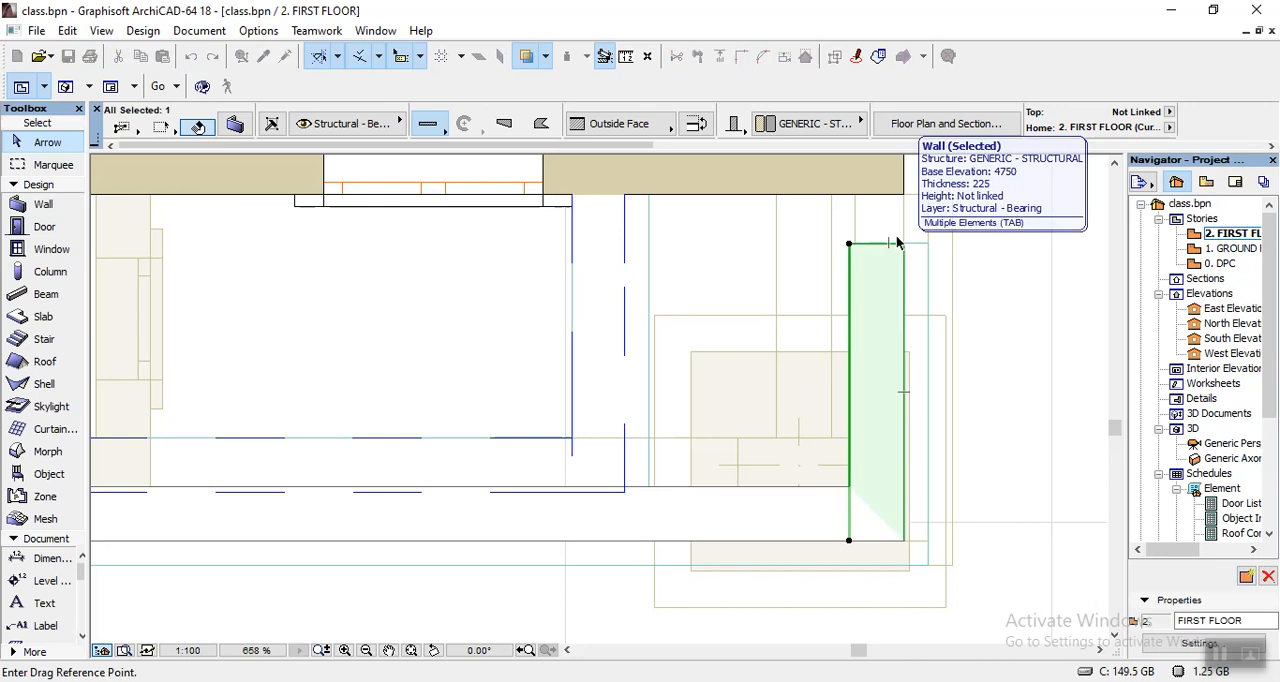
left_click(904, 244)
left_click(927, 245)
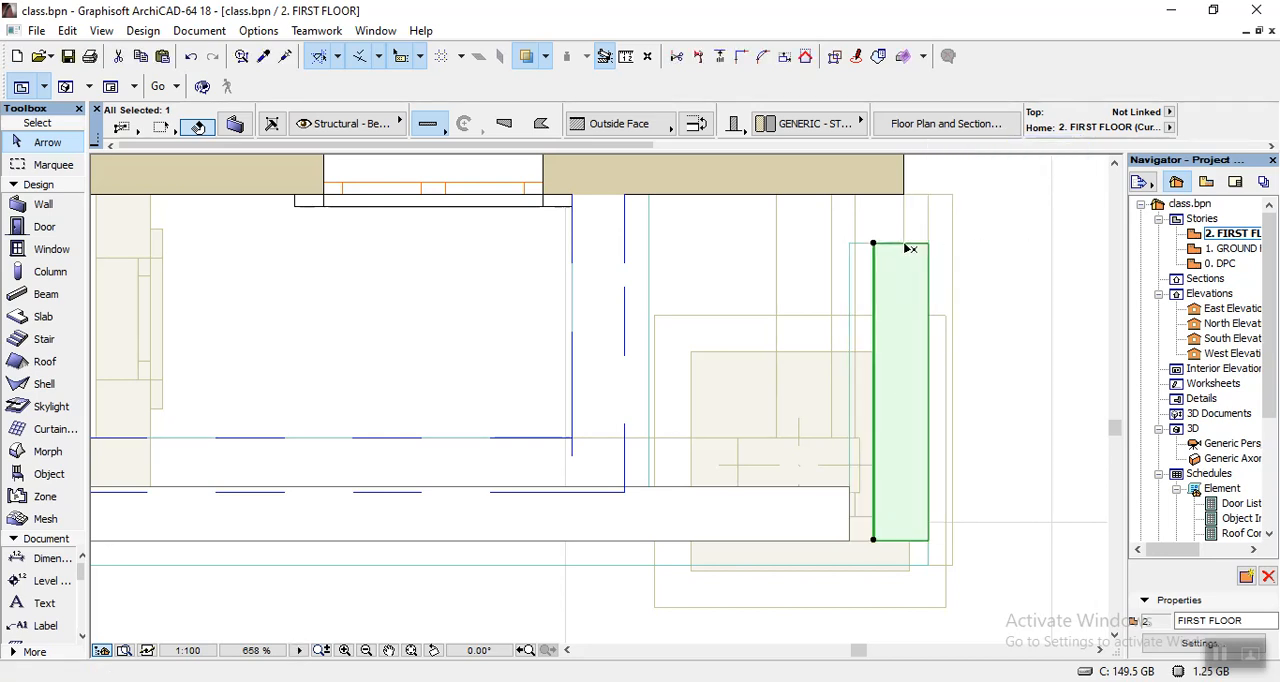
left_click(874, 245)
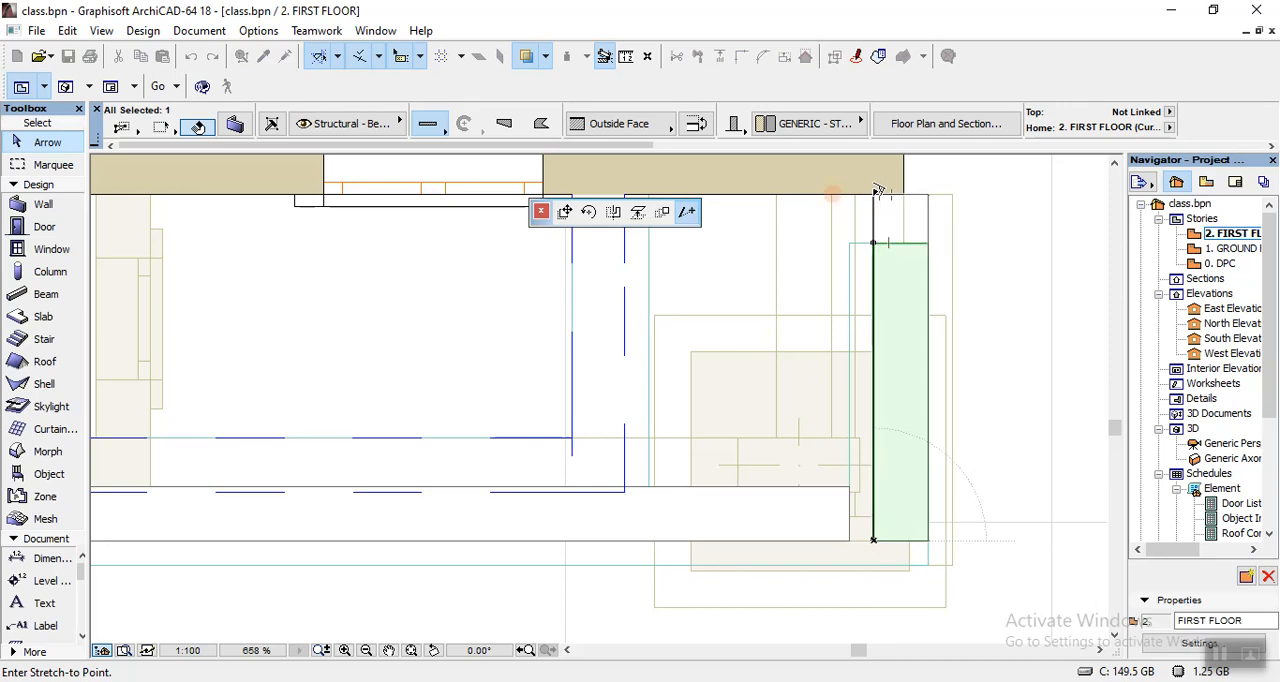
left_click(873, 194)
key("Escape")
- Extend the coping slab's end to the house wall, its outer edge to the outline beyond, and its inner edge to the side wall's inner face
left_click(854, 237)
left_click(858, 241)
left_click(849, 239)
left_click(950, 252)
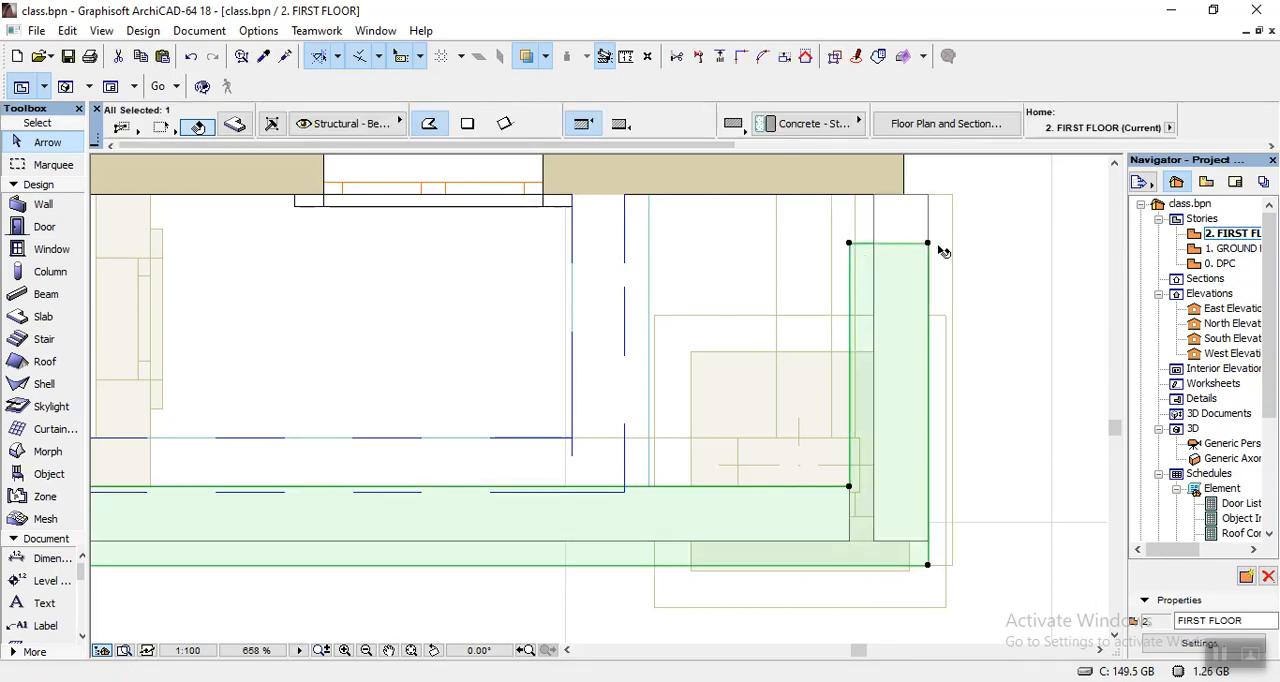
left_click(896, 247)
left_click(904, 195)
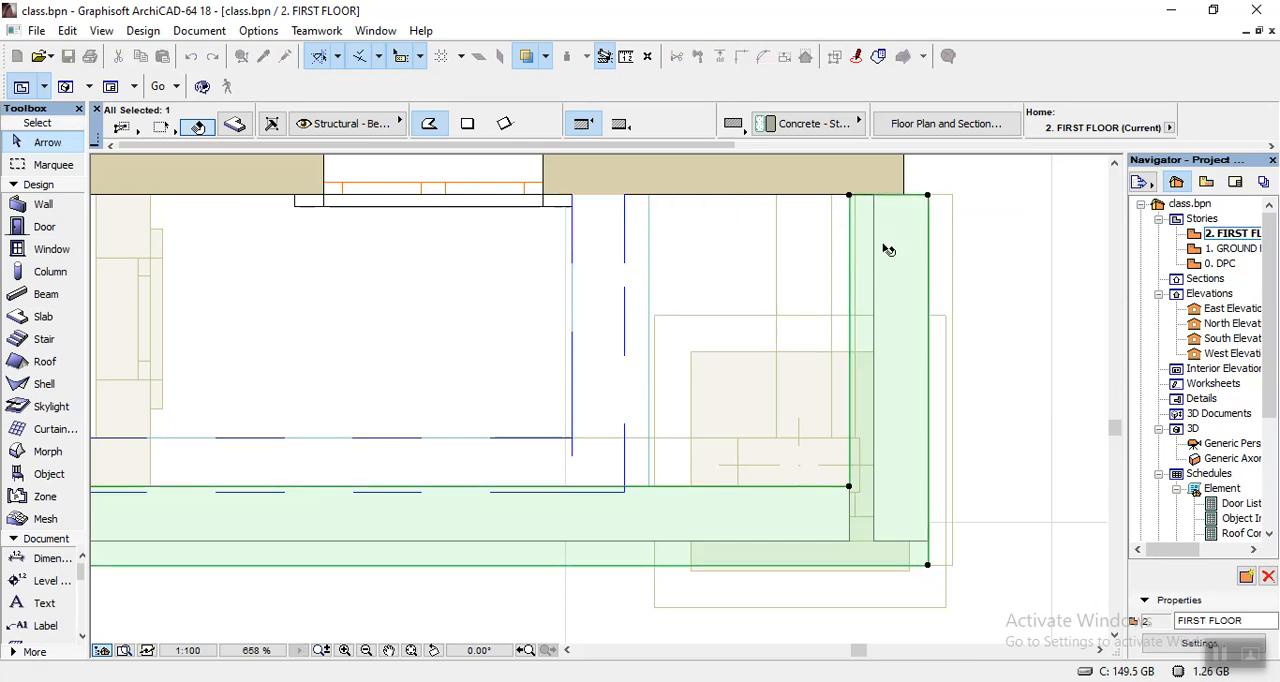
left_click(929, 263)
left_click(953, 254)
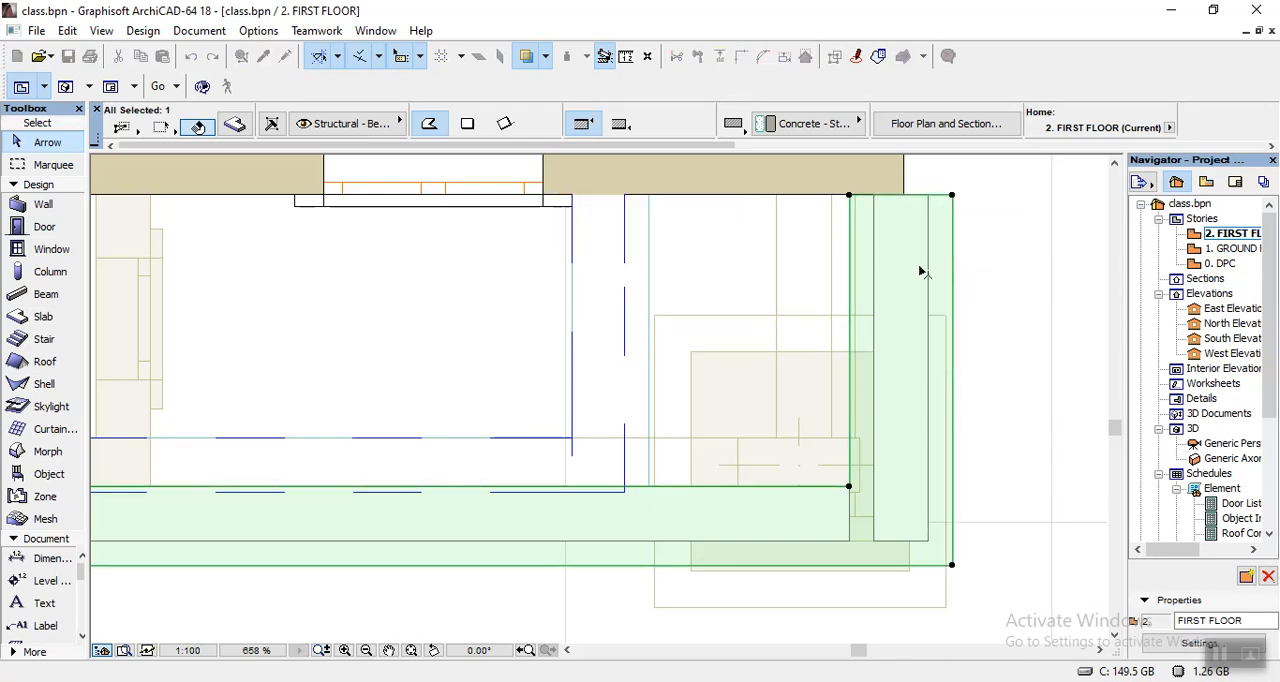
left_click(852, 279)
left_click(880, 291)
key("Escape")
- Stretch the front stone wall's end to meet the moved side wall, and check its other end at the house wall
left_click(851, 518)
key("Escape")
left_click(851, 522)
left_click(849, 530)
left_click(874, 540)
scroll(965, 375, "down", 7)
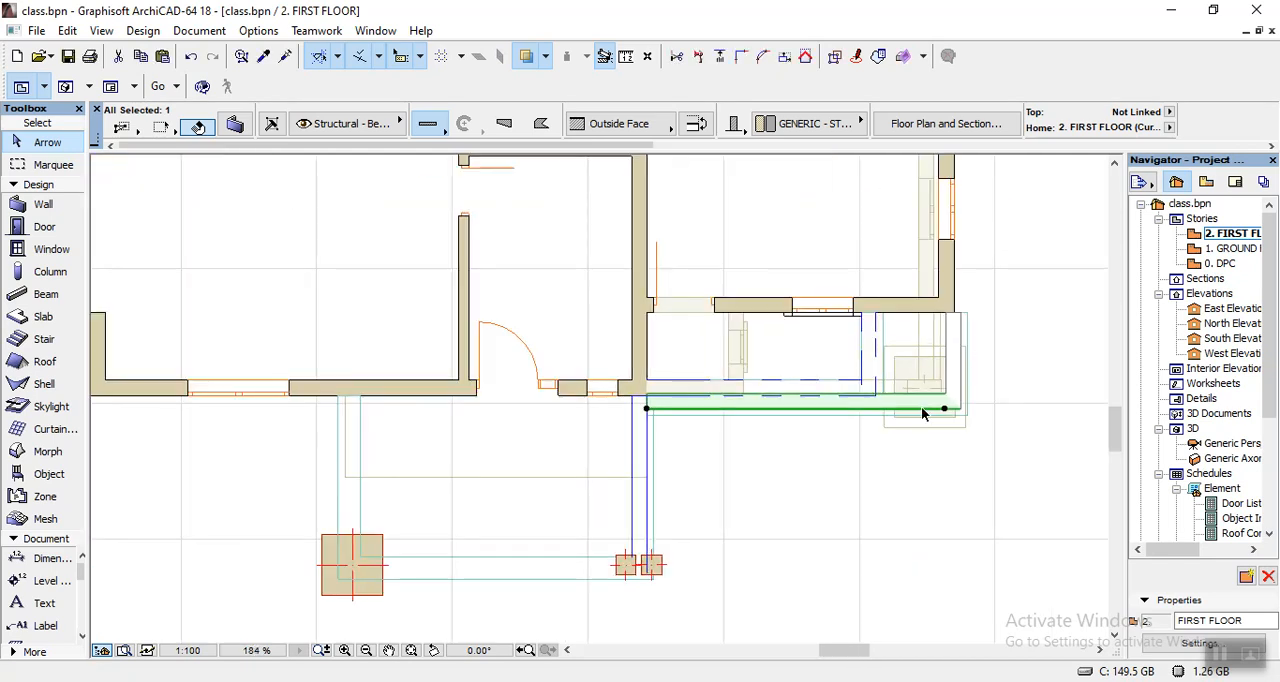
scroll(645, 418, "up", 6)
left_click(649, 400)
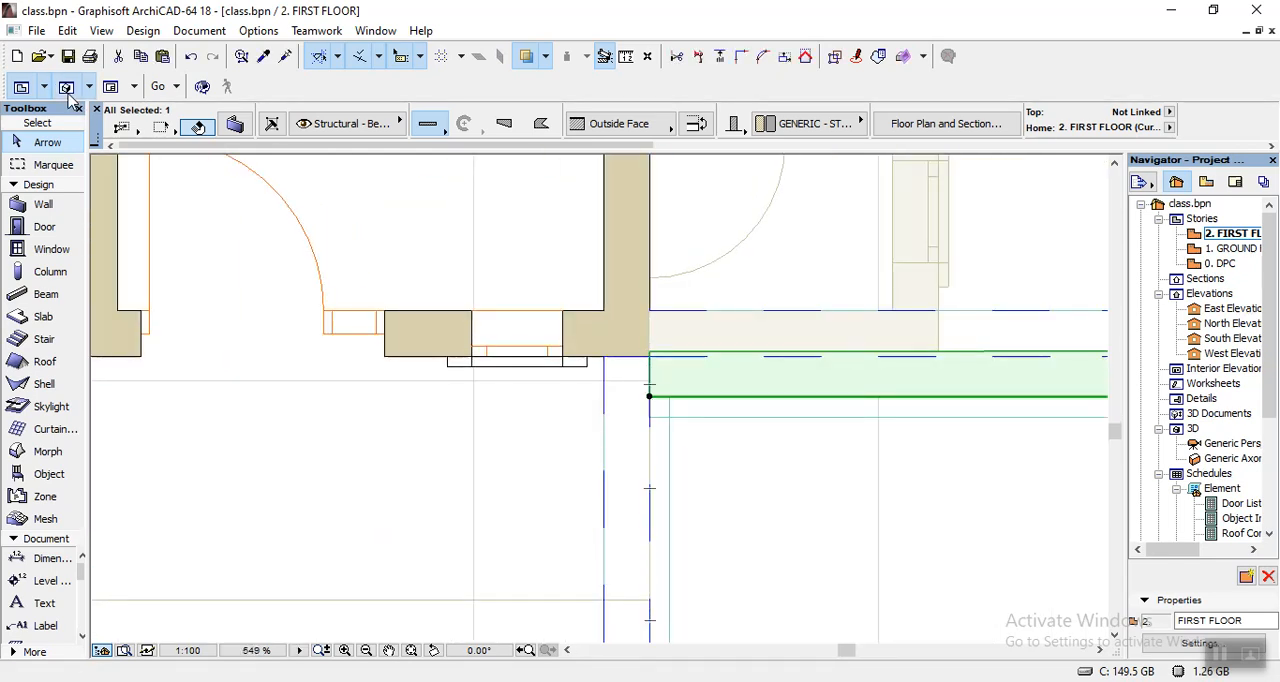
- Return to 3D and examine the reworked balcony corner and the front facade from several angles
key("F3")
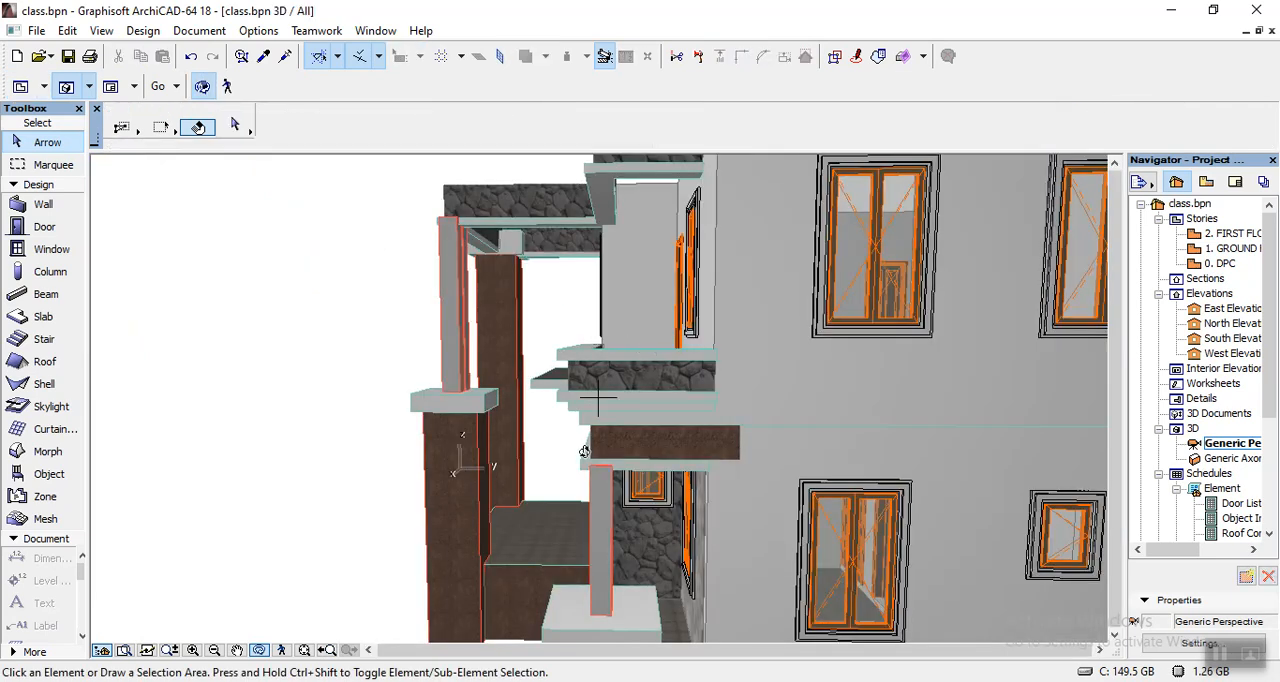
left_click_drag(586, 448, 851, 347)
scroll(851, 347, "down", 10)
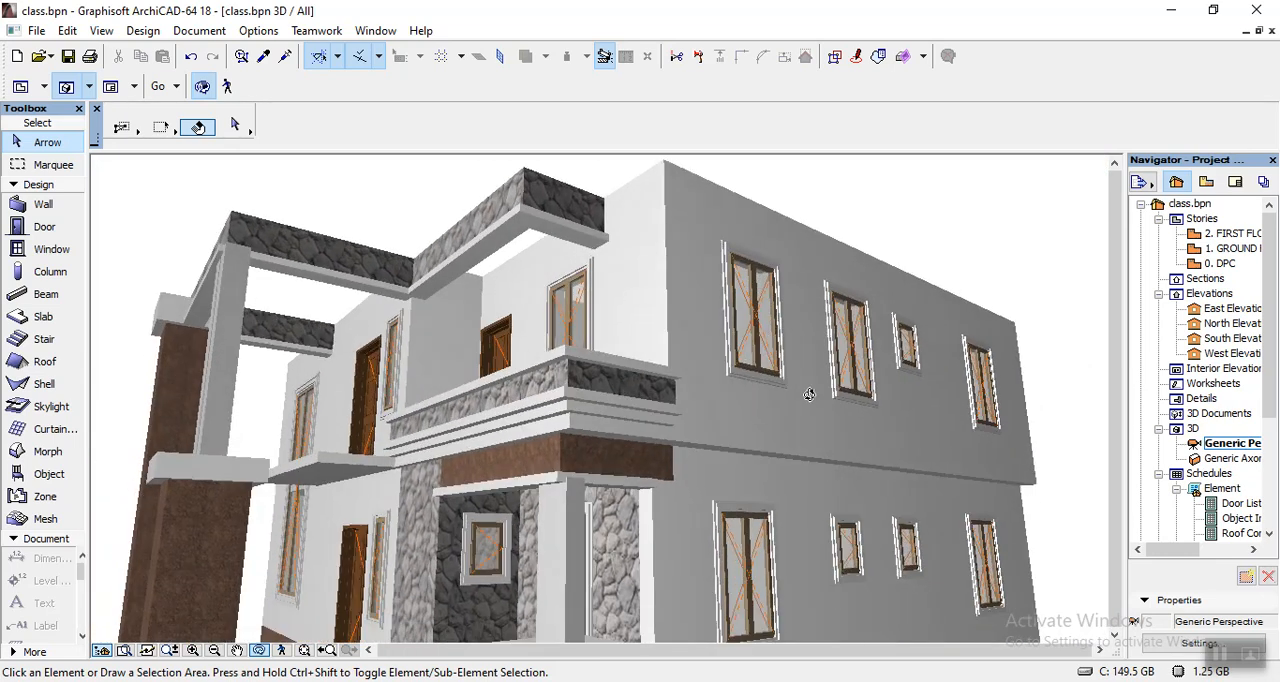
scroll(782, 445, "up", 10)
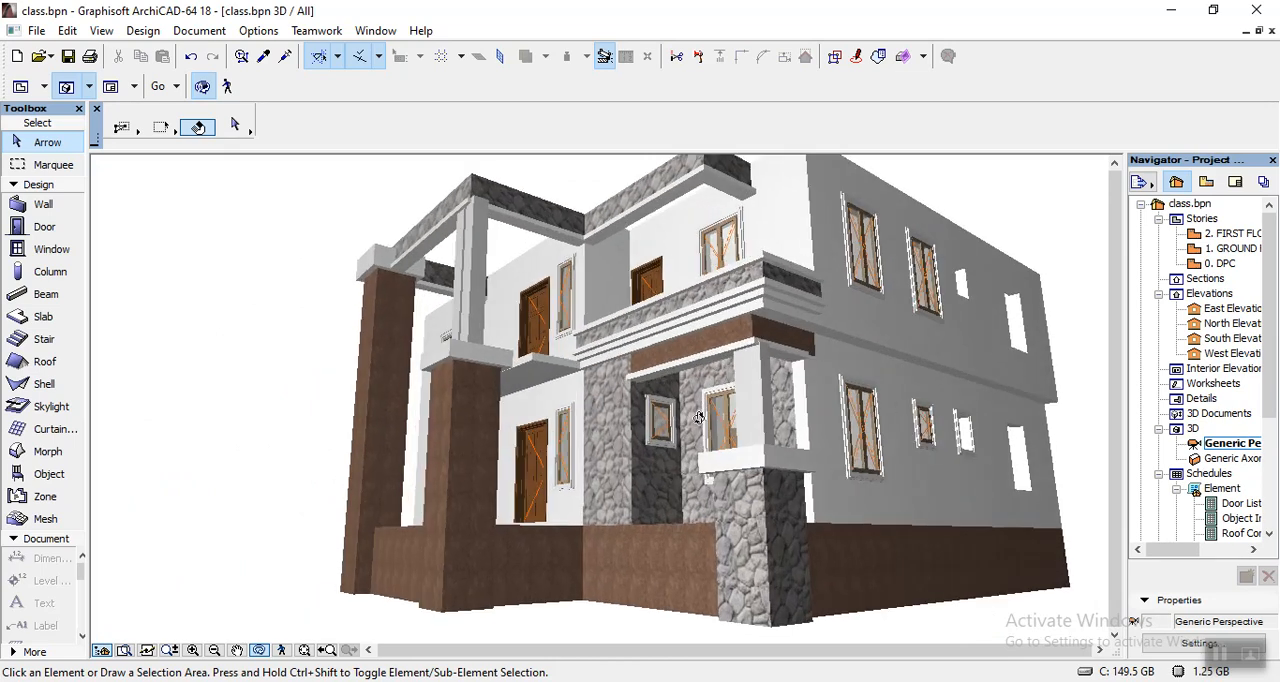
mouse_move(788, 438)
left_mouse_down()
mouse_move(712, 440)
mouse_move(772, 439)
left_mouse_up()
scroll(775, 439, "down", 3)
scroll(796, 278, "up", 6)
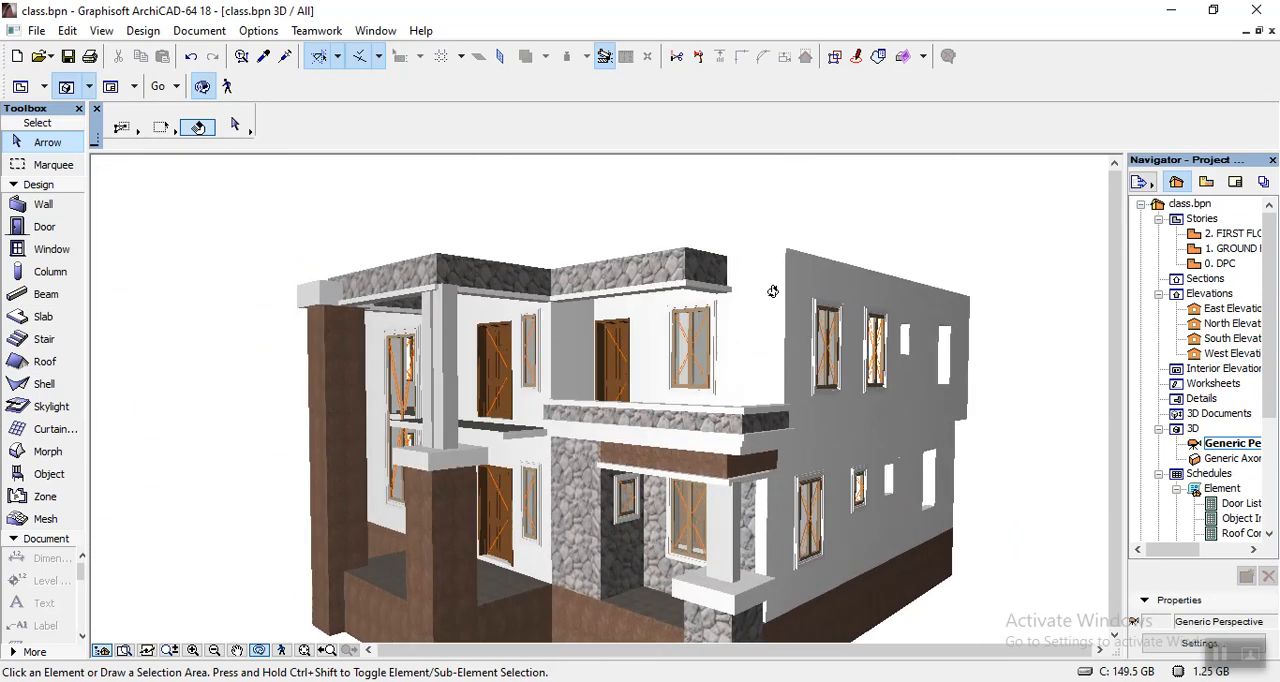
left_click_drag(746, 416, 617, 424)
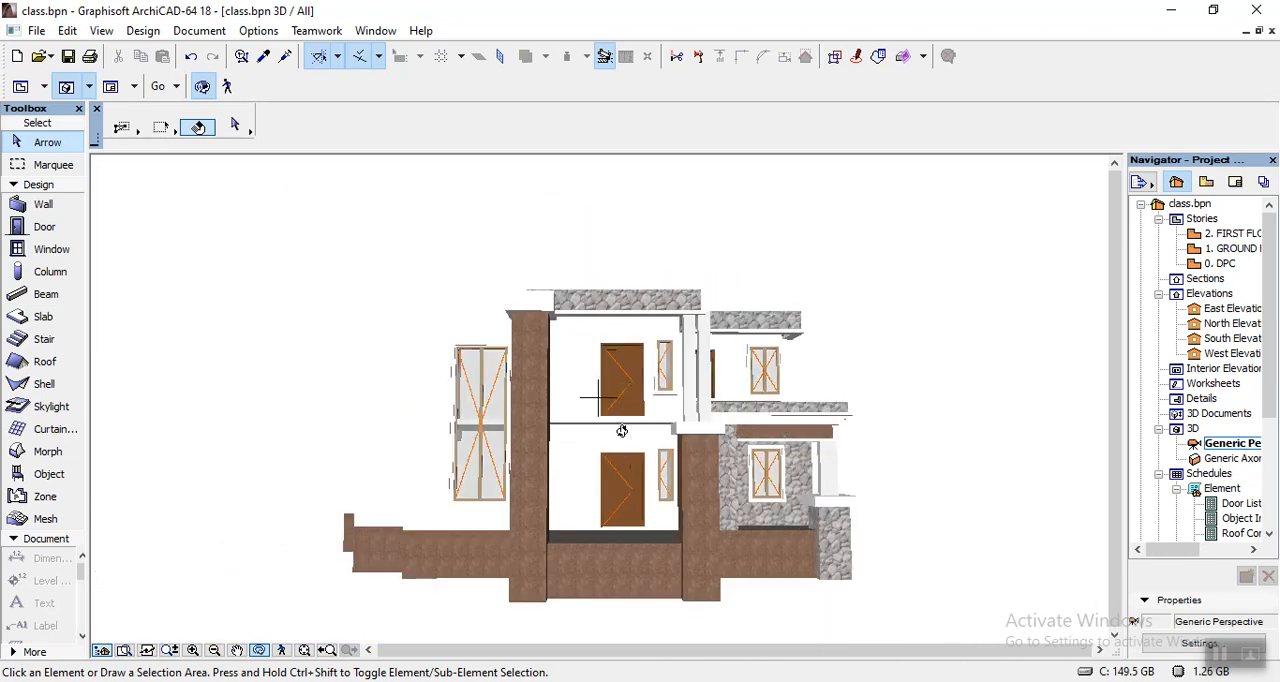
scroll(635, 422, "up", 2)
left_click_drag(620, 443, 831, 456)
left_click_drag(693, 483, 518, 462)
- Override the surface of the two brown front columns with Paint - Glossy White
left_click(506, 440)
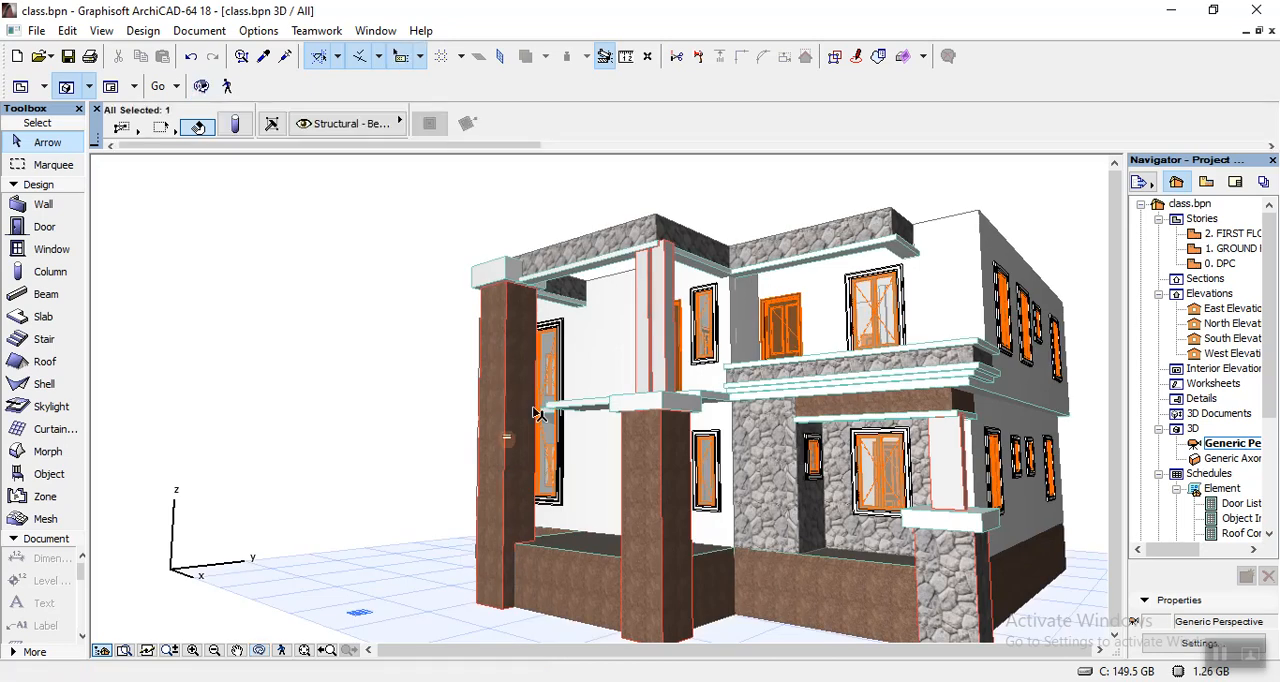
left_click(650, 470, "shift")
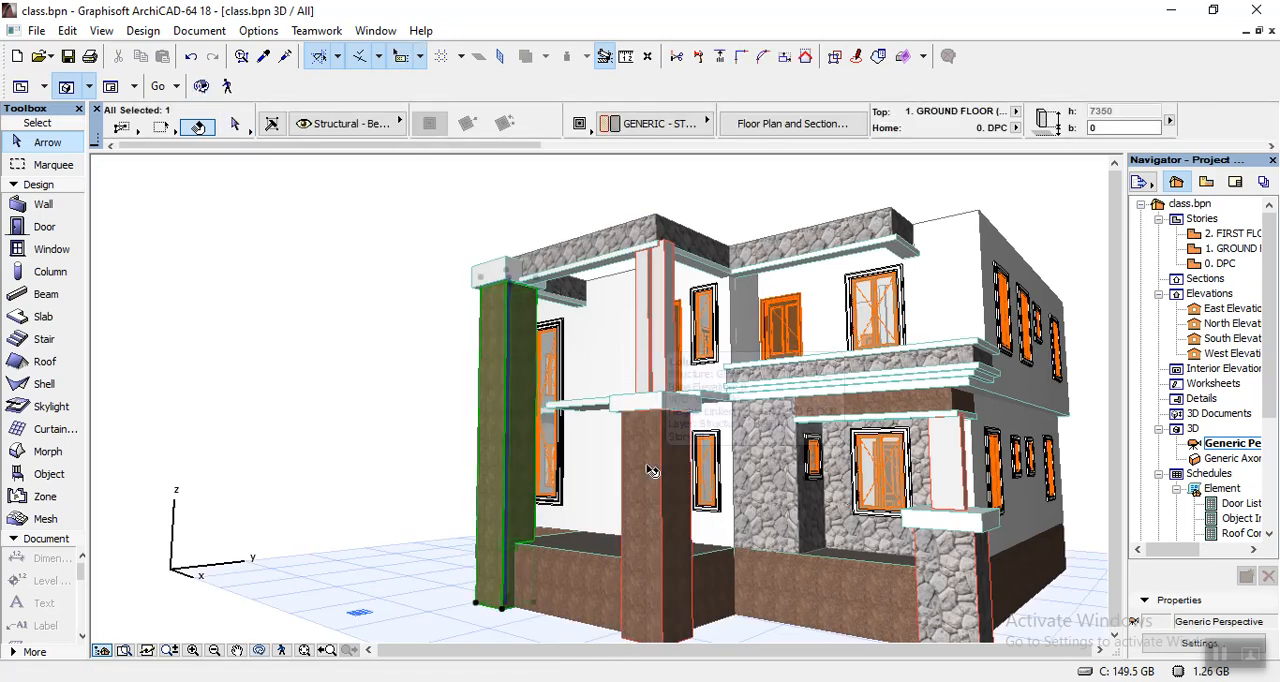
left_click(235, 125)
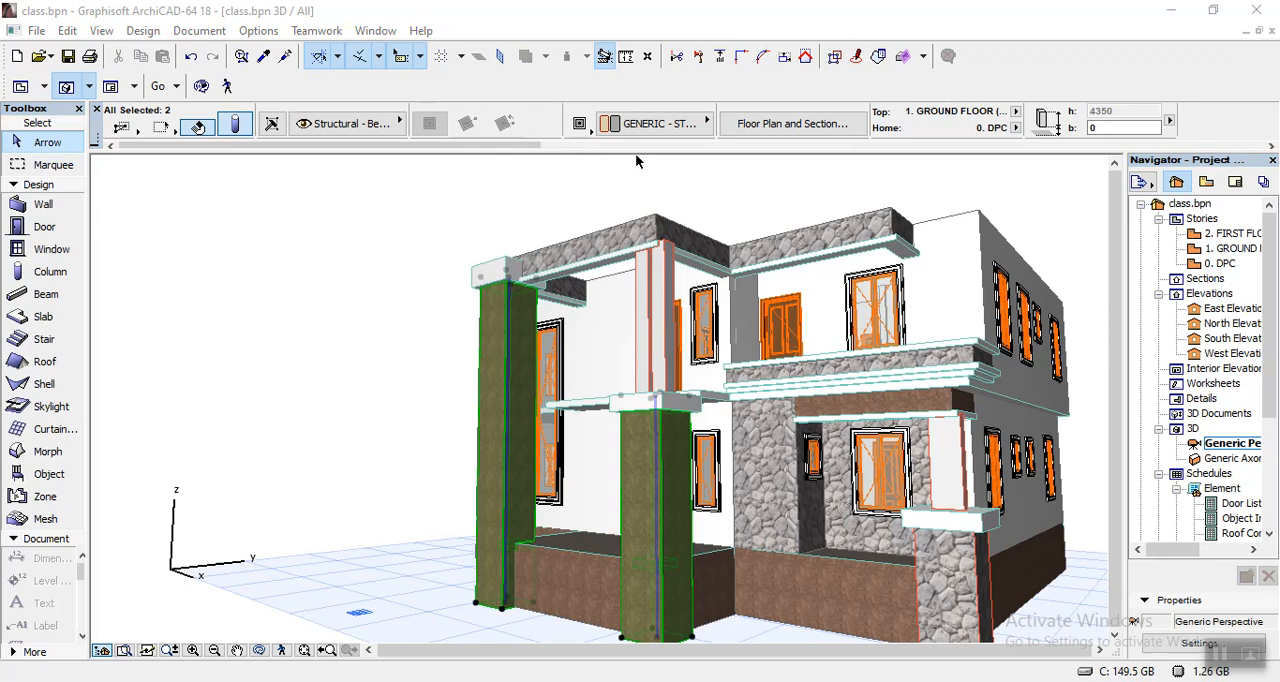
left_click(562, 491)
scroll(872, 400, "down", 3)
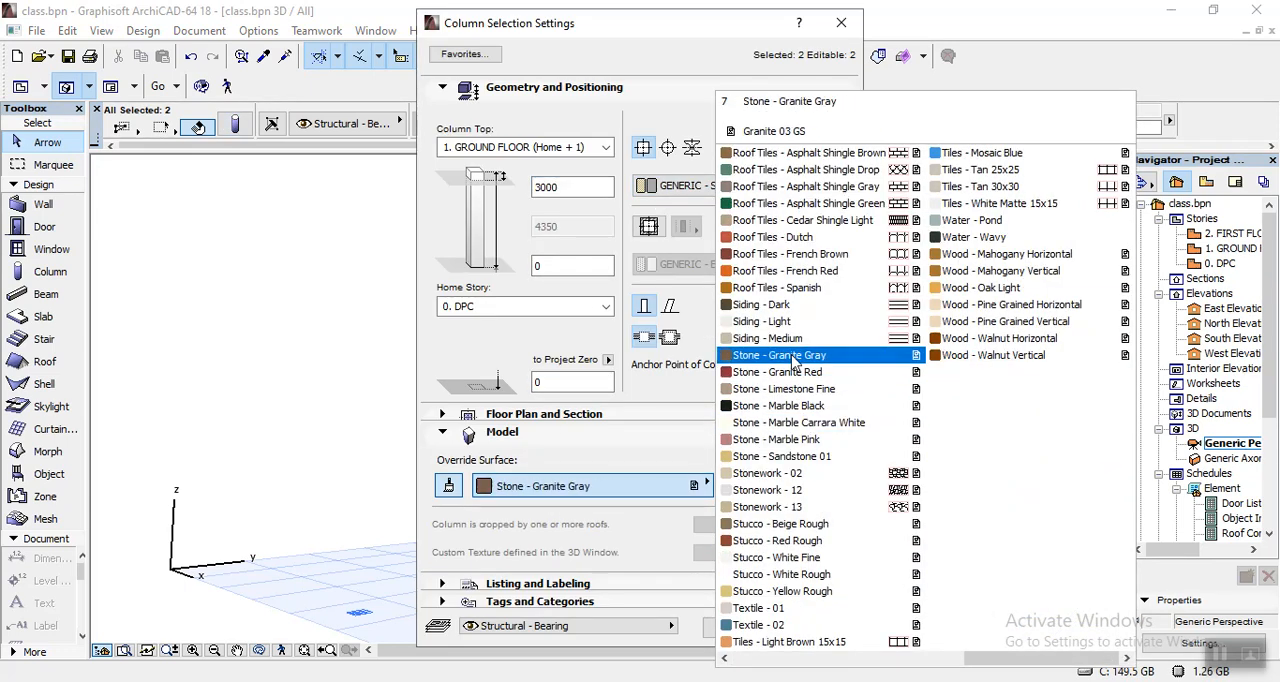
scroll(780, 345, "up", 3)
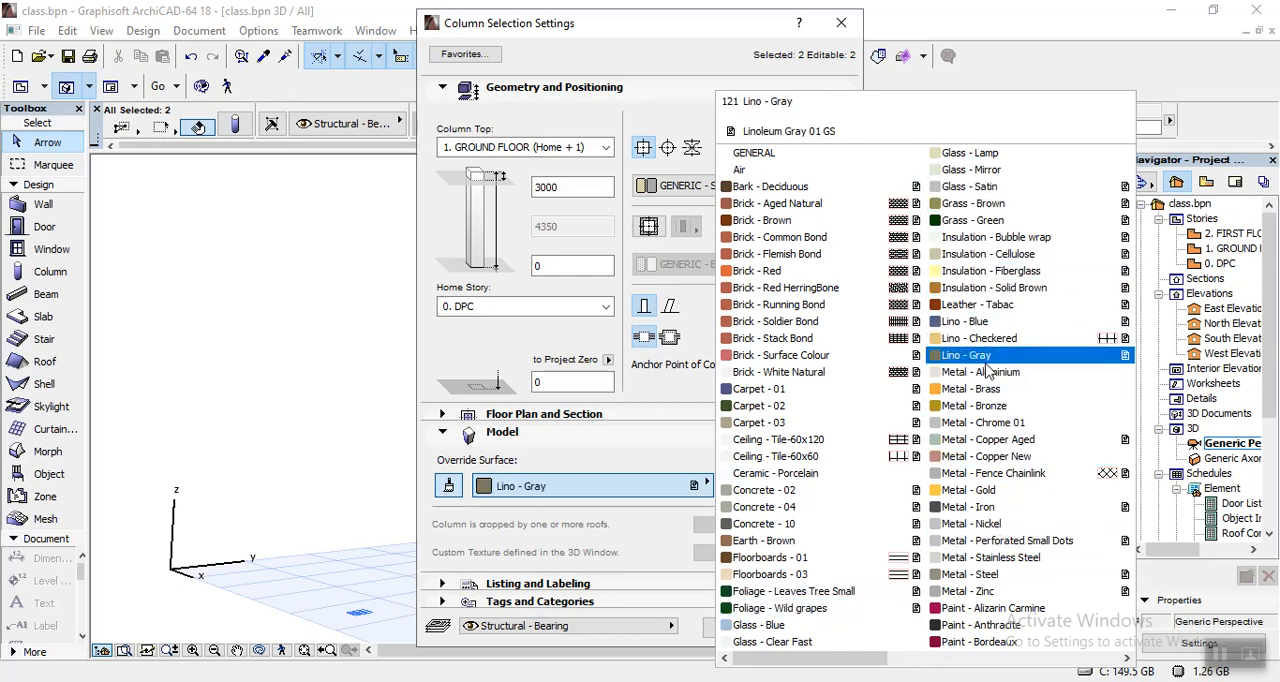
scroll(987, 370, "down", 3)
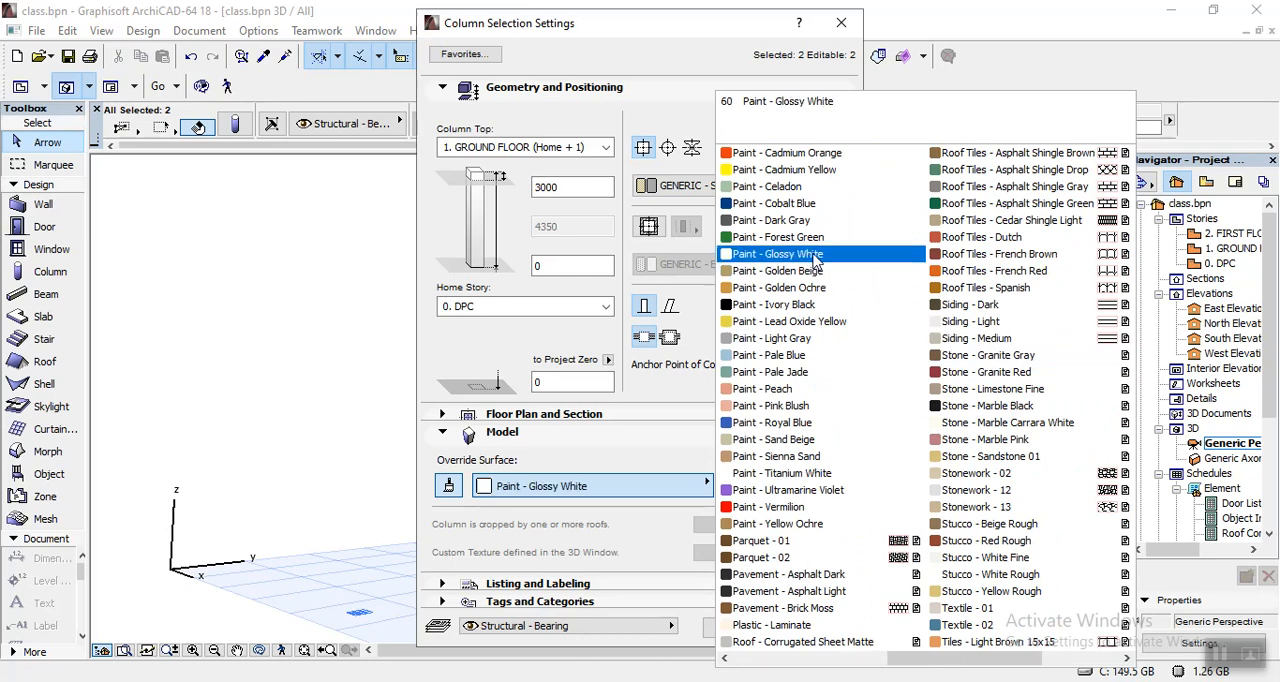
left_click(813, 250)
left_click(814, 627)
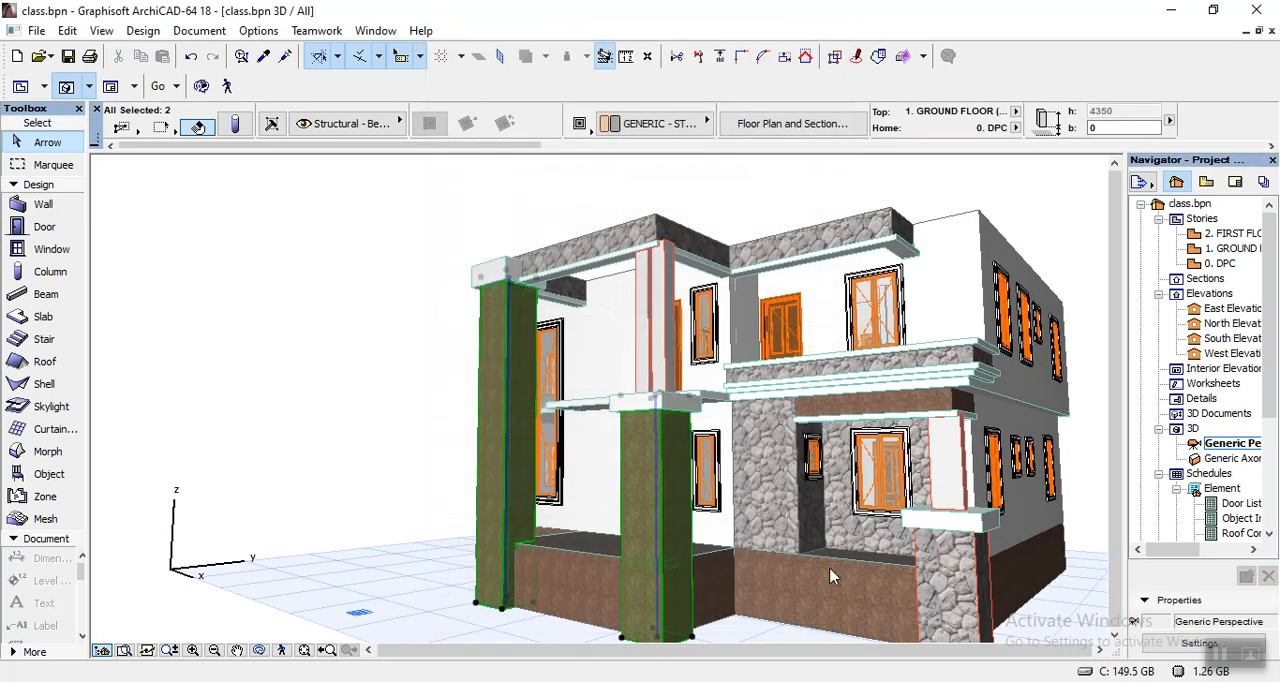
key("Escape")
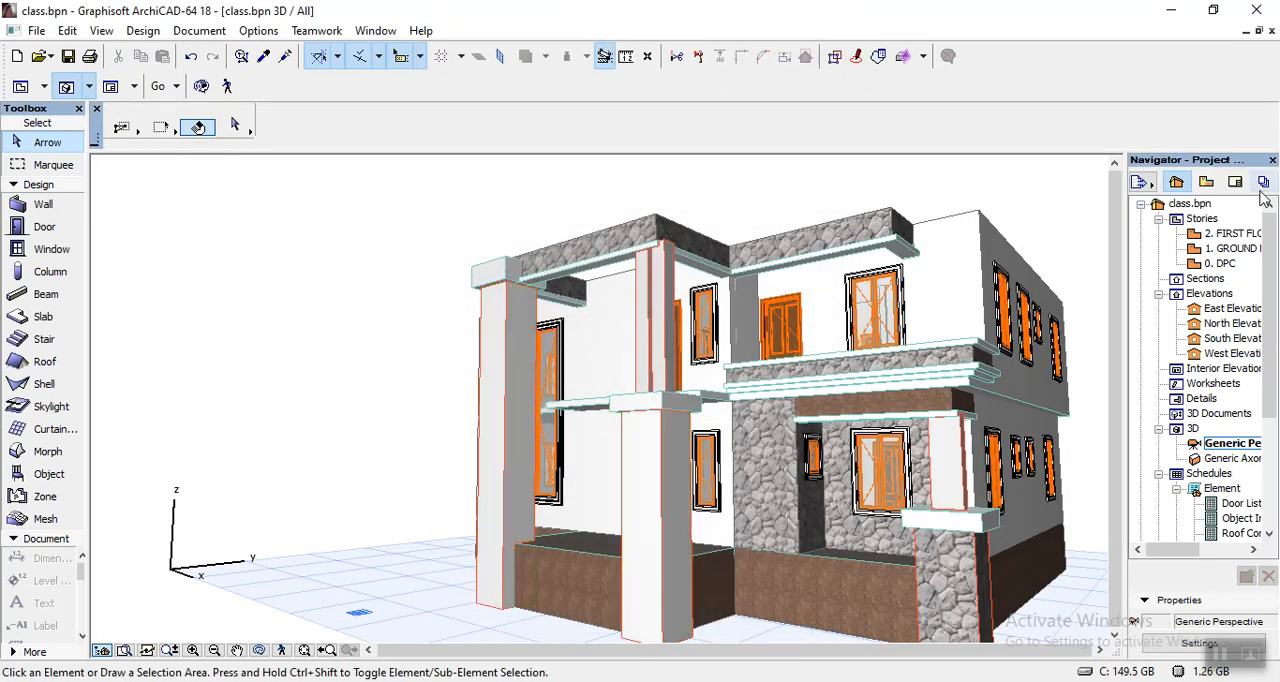
- Open the Ground Floor plan and try to pick the front column below its surrounding cap slab
double_click(1234, 238)
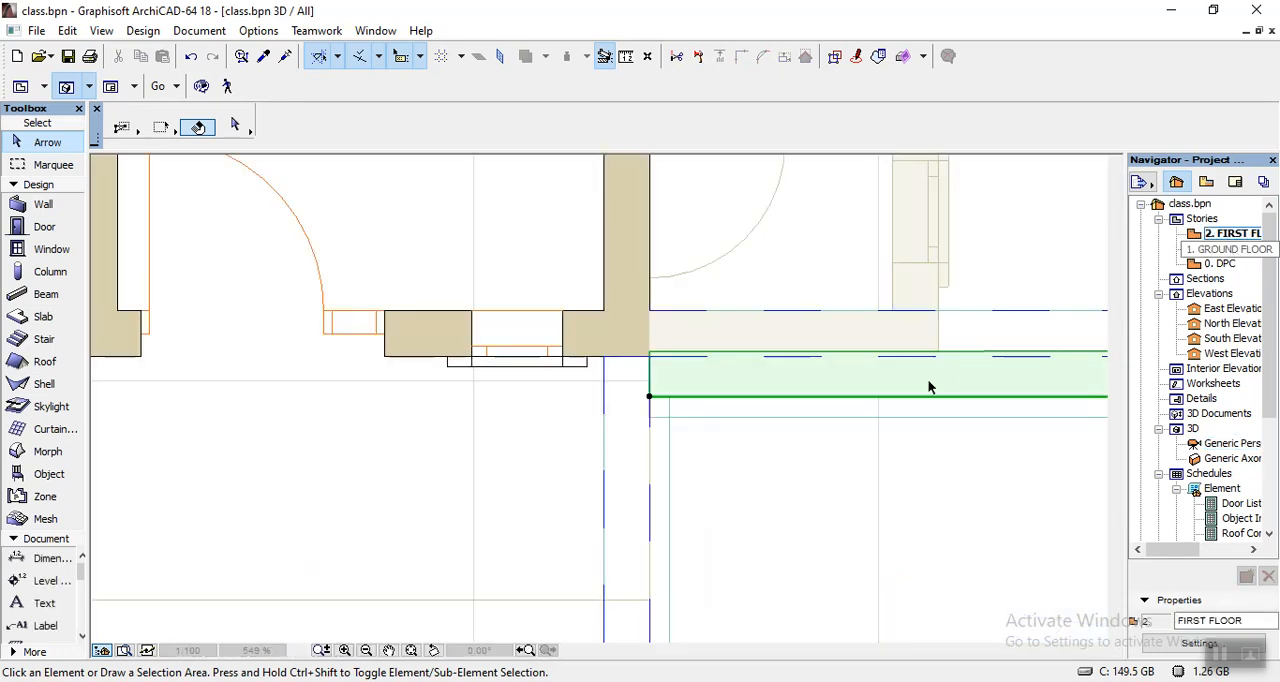
scroll(786, 277, "down", 5)
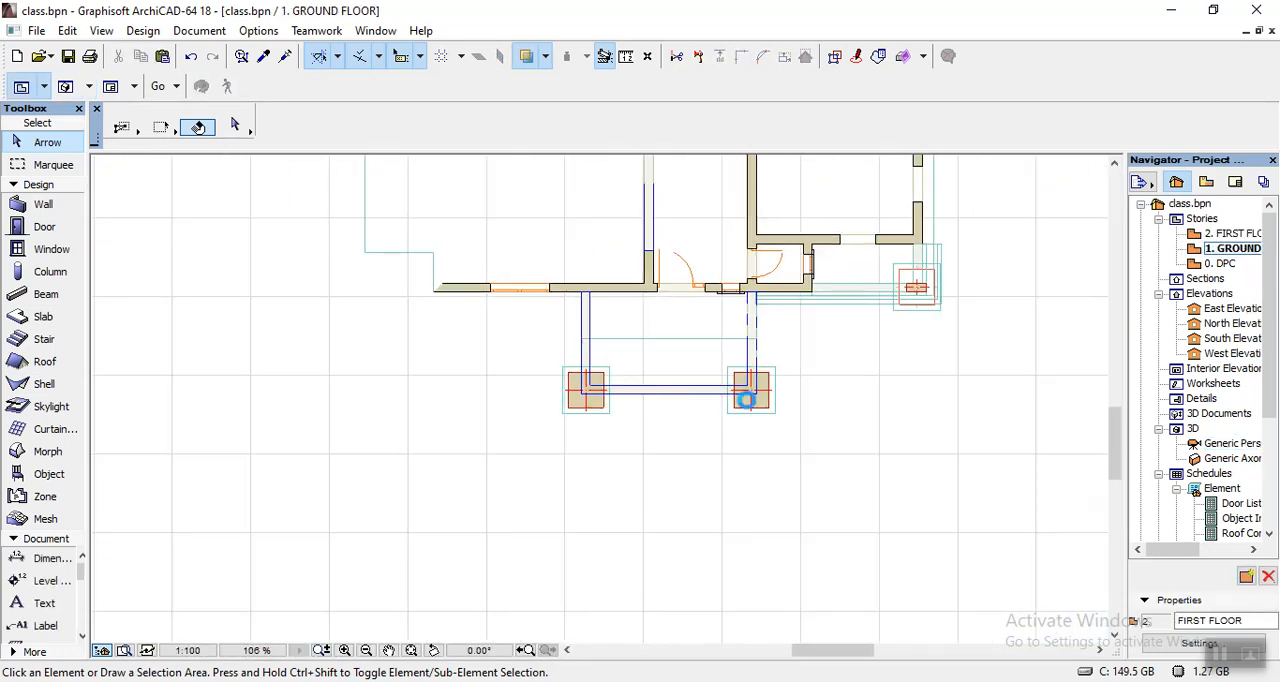
scroll(754, 405, "up", 3)
left_click(791, 386)
key("Escape")
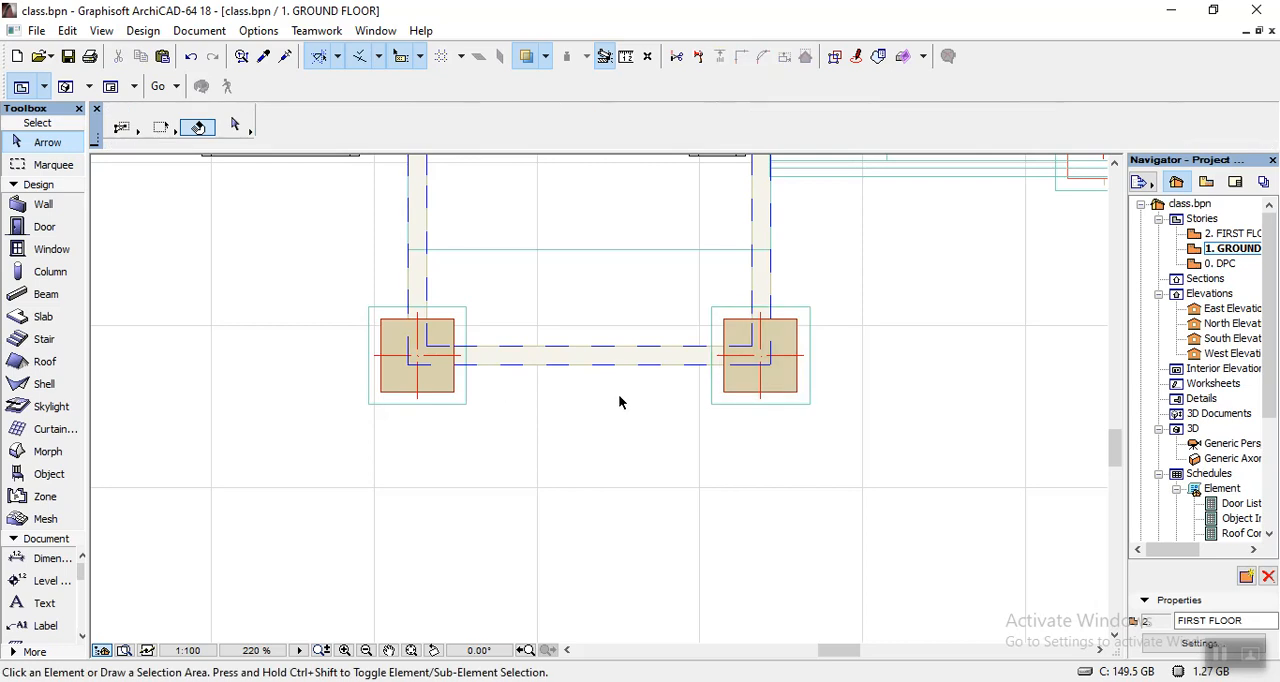
scroll(700, 386, "up", 3)
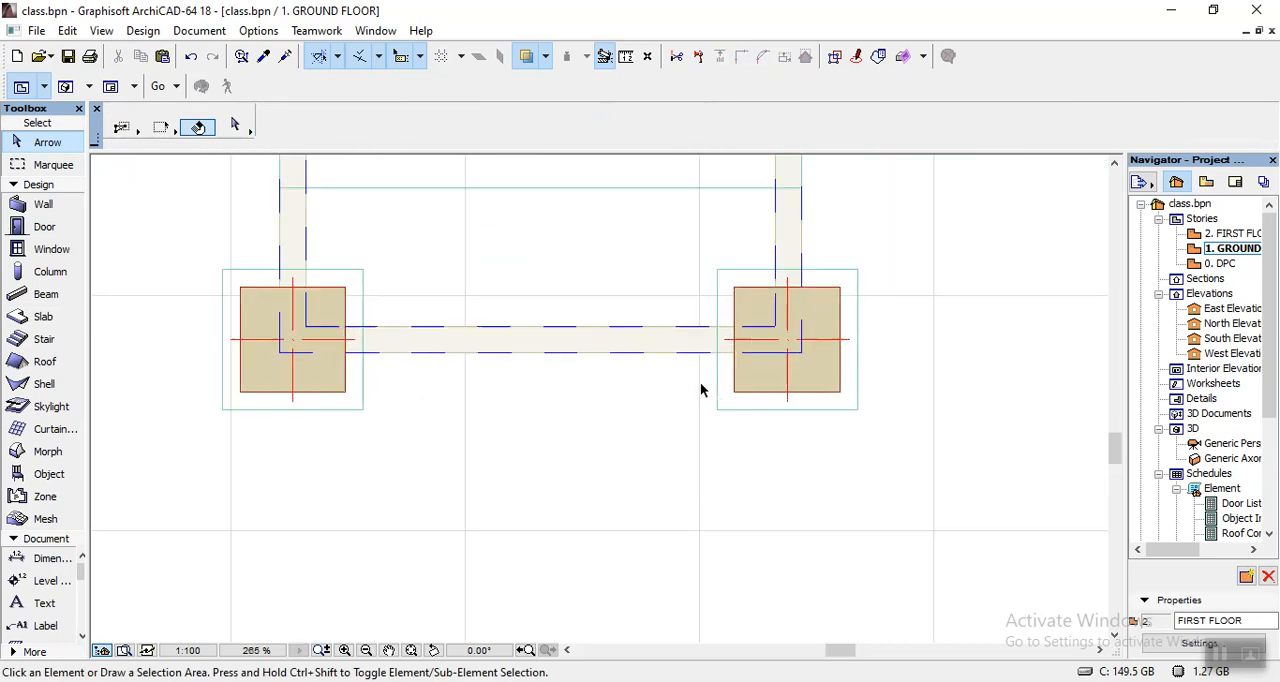
left_click(749, 398)
key("Escape")
left_click(749, 398)
key("Escape")
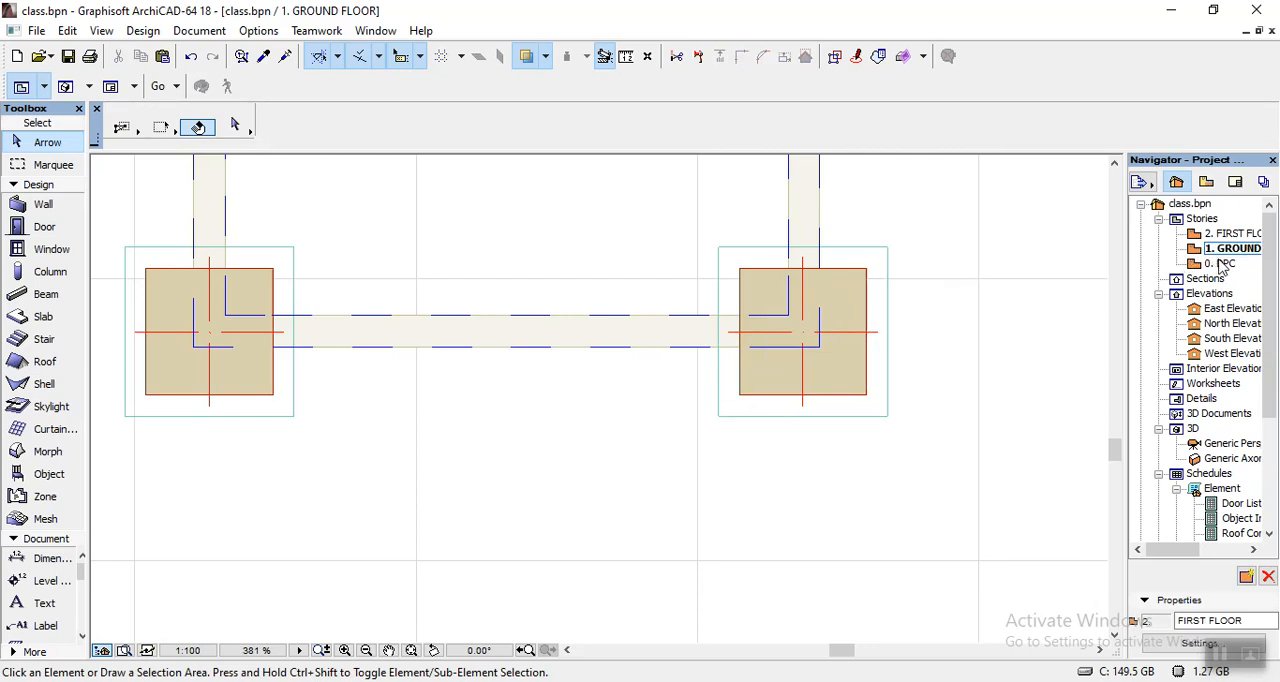
- Open the DPC plan and check that both front columns can be selected there
double_click(1212, 263)
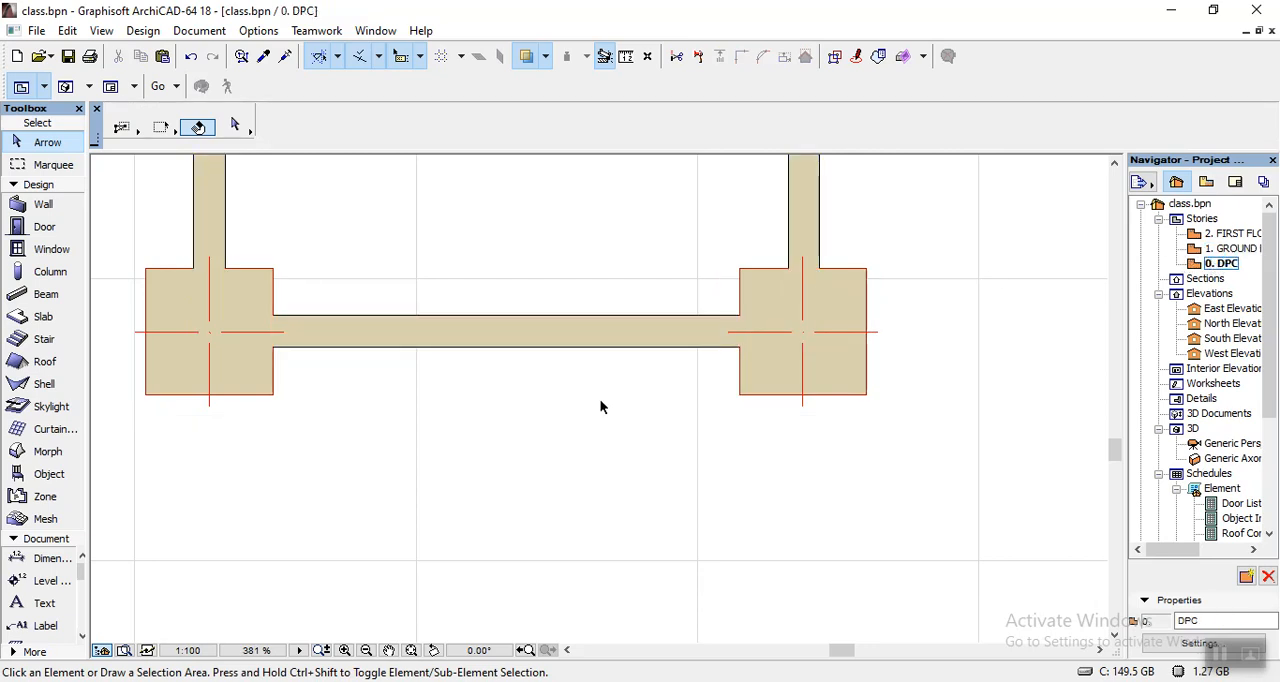
left_click(745, 388)
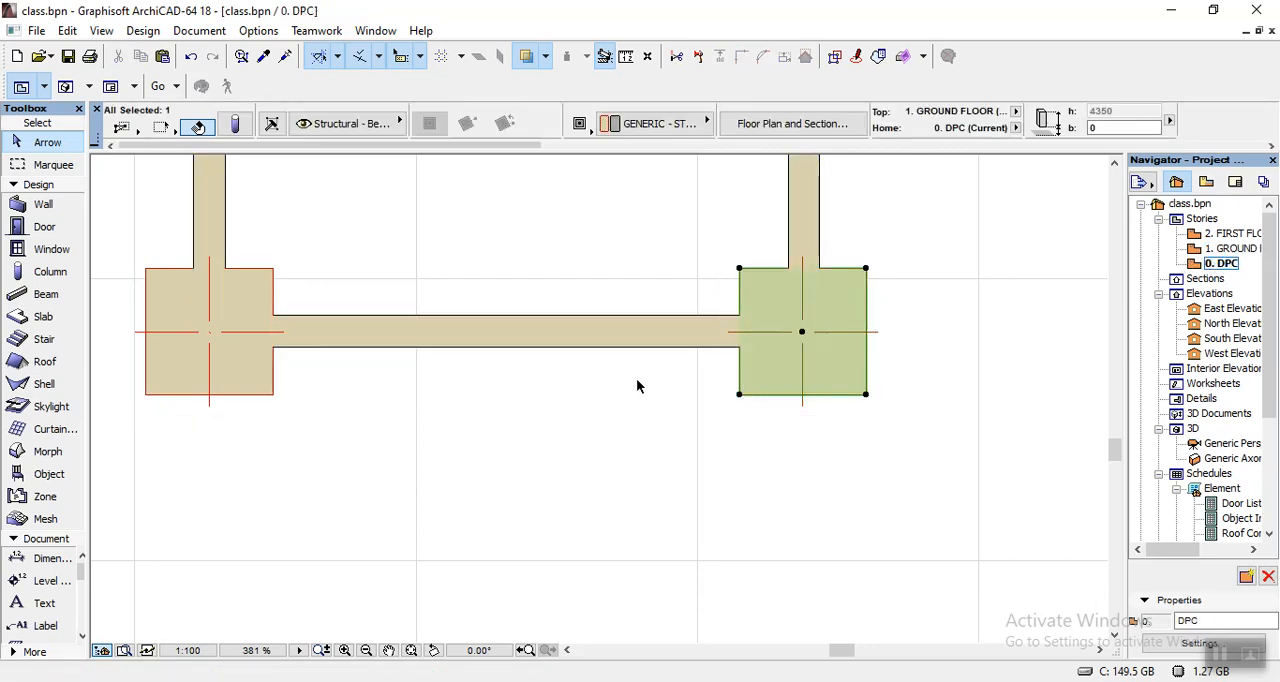
left_click(268, 393, "shift")
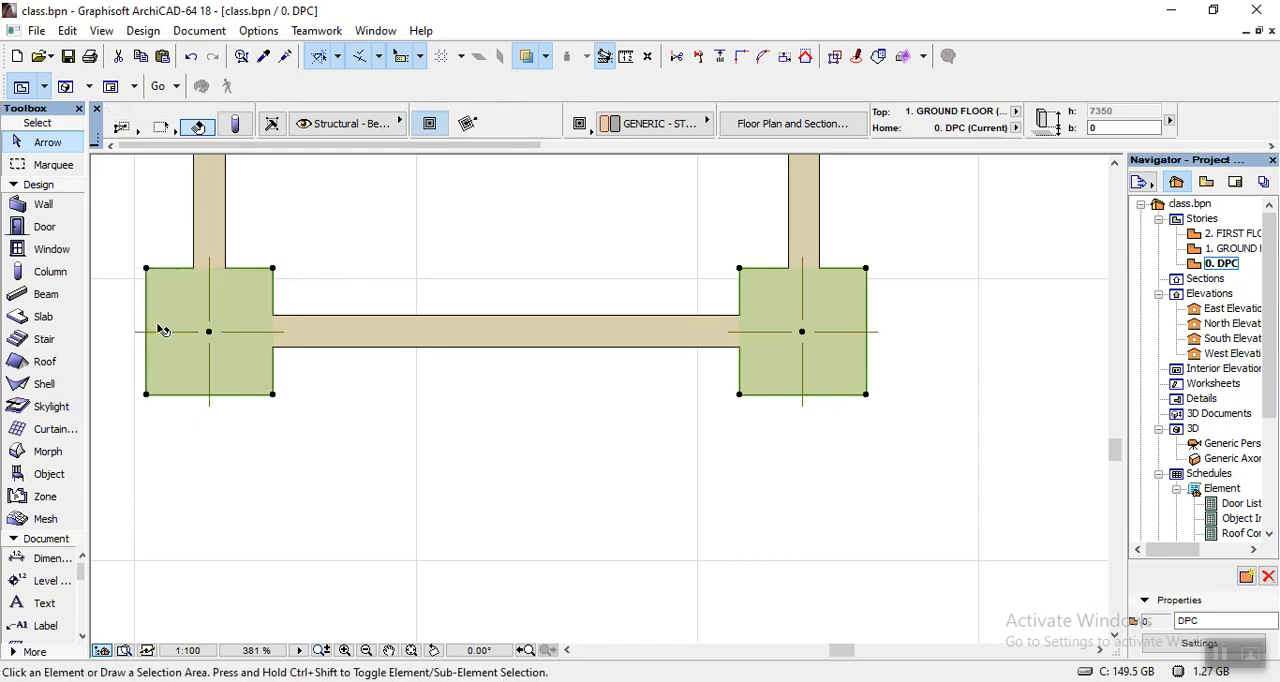
key("Escape")
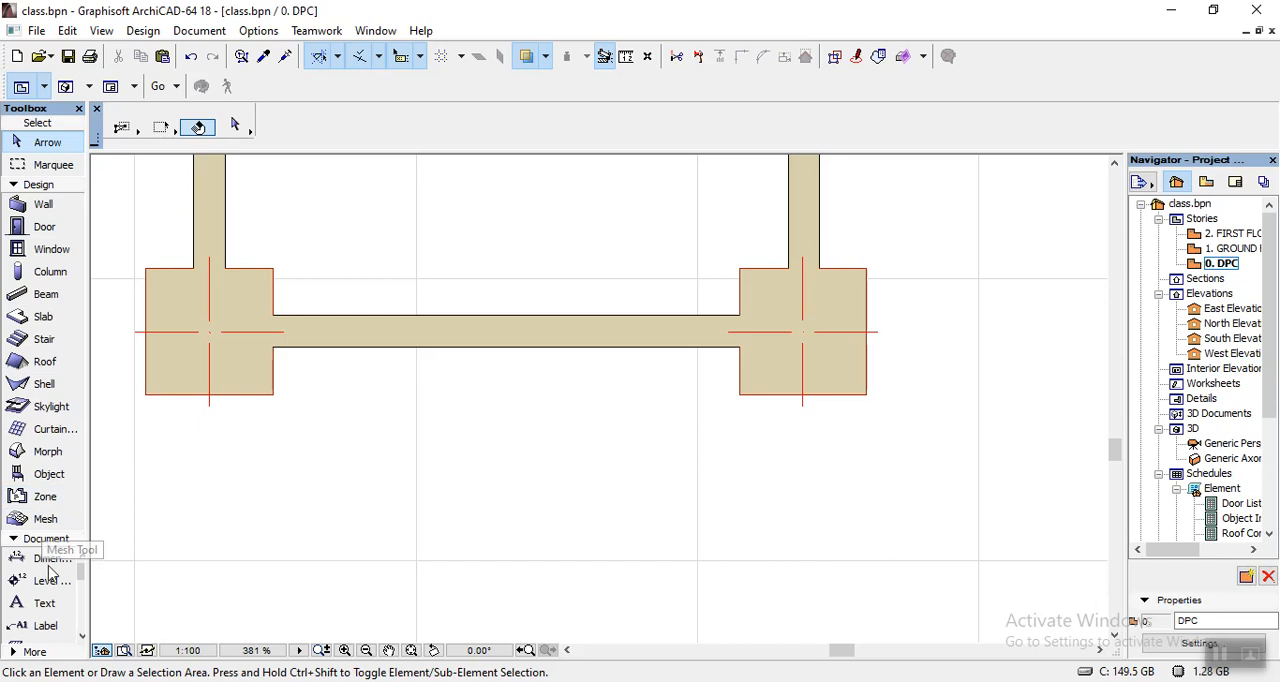
- Draw a dashed guide line about 5120 mm long across both columns' rear faces, plus guide lines running forward along their outer faces
left_click(45, 186)
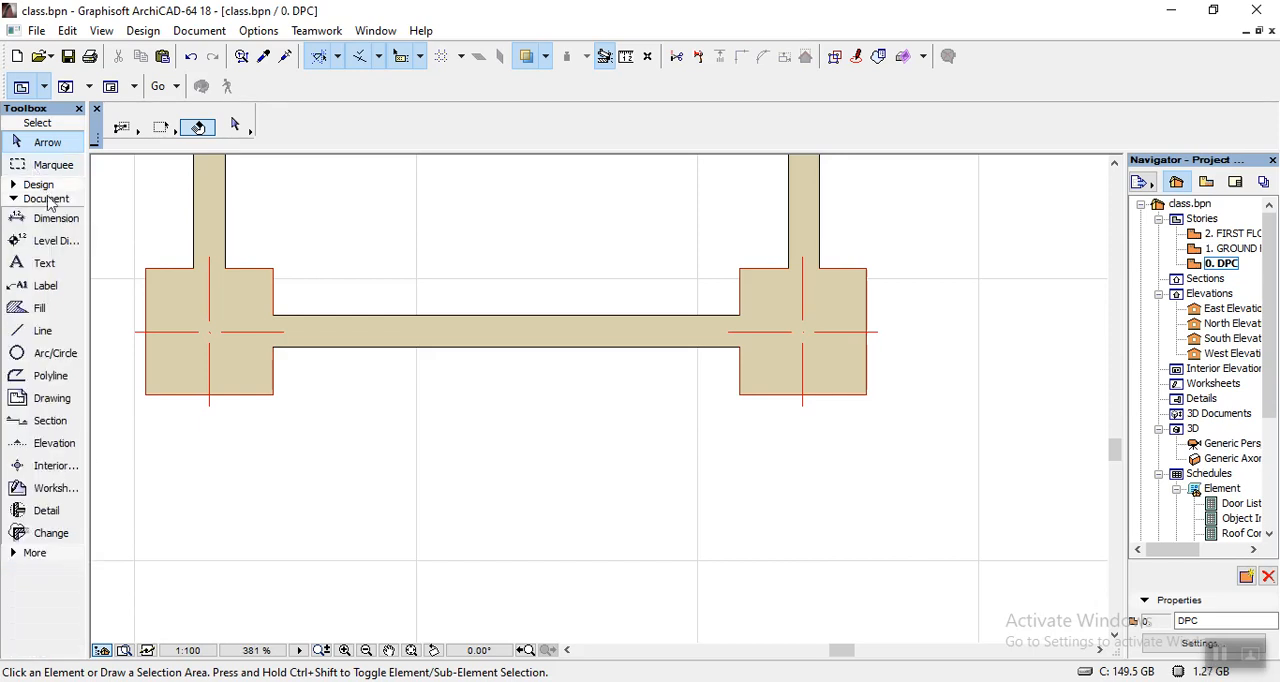
left_click(45, 330)
left_click(151, 265)
key("Escape")
left_click(146, 268)
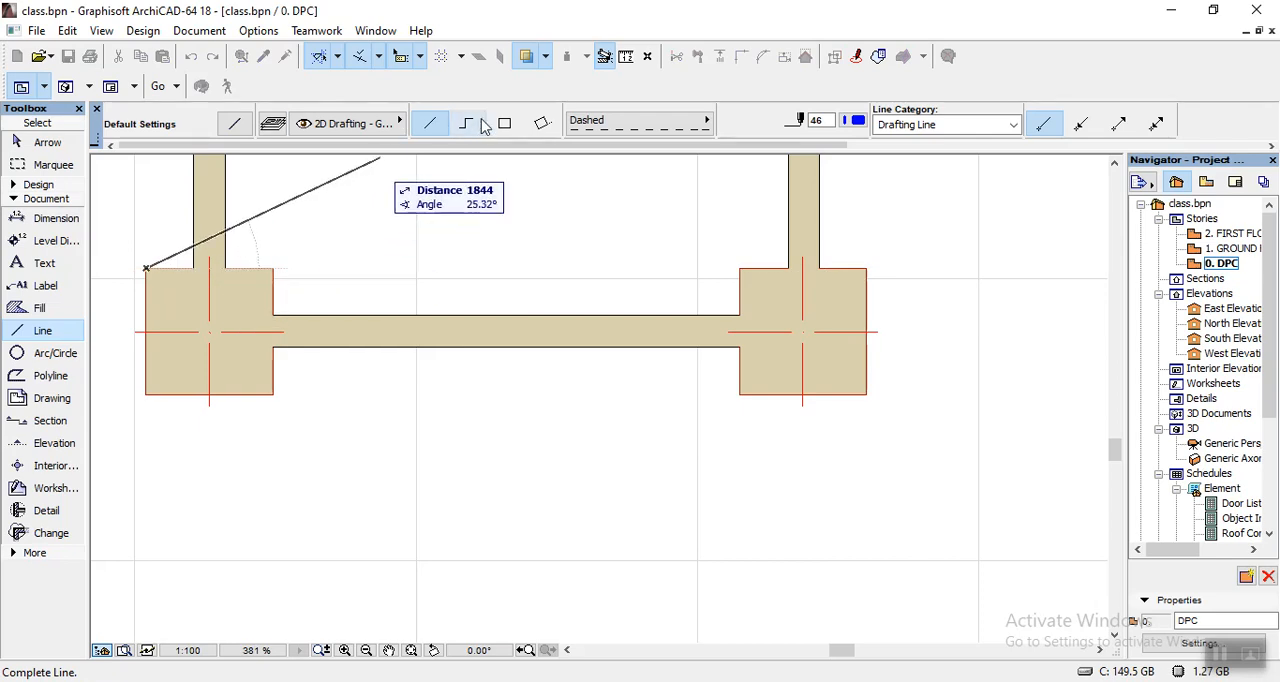
left_click(867, 267)
left_click(866, 268)
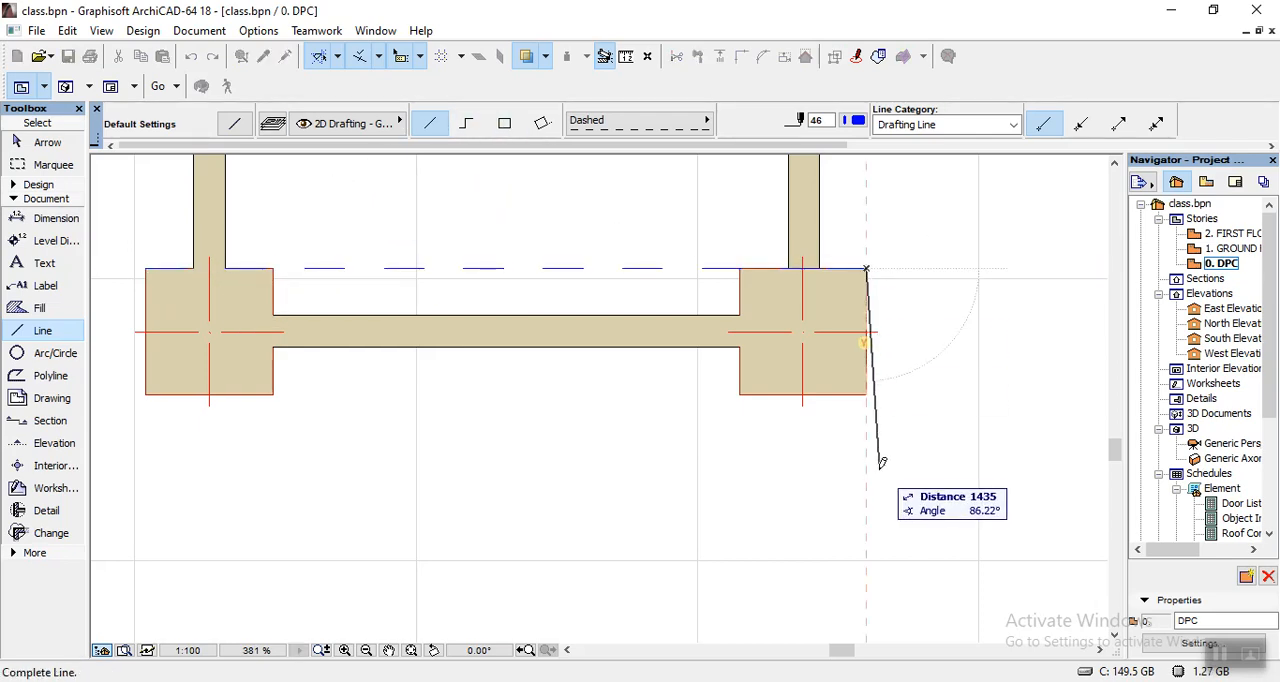
left_click(866, 500)
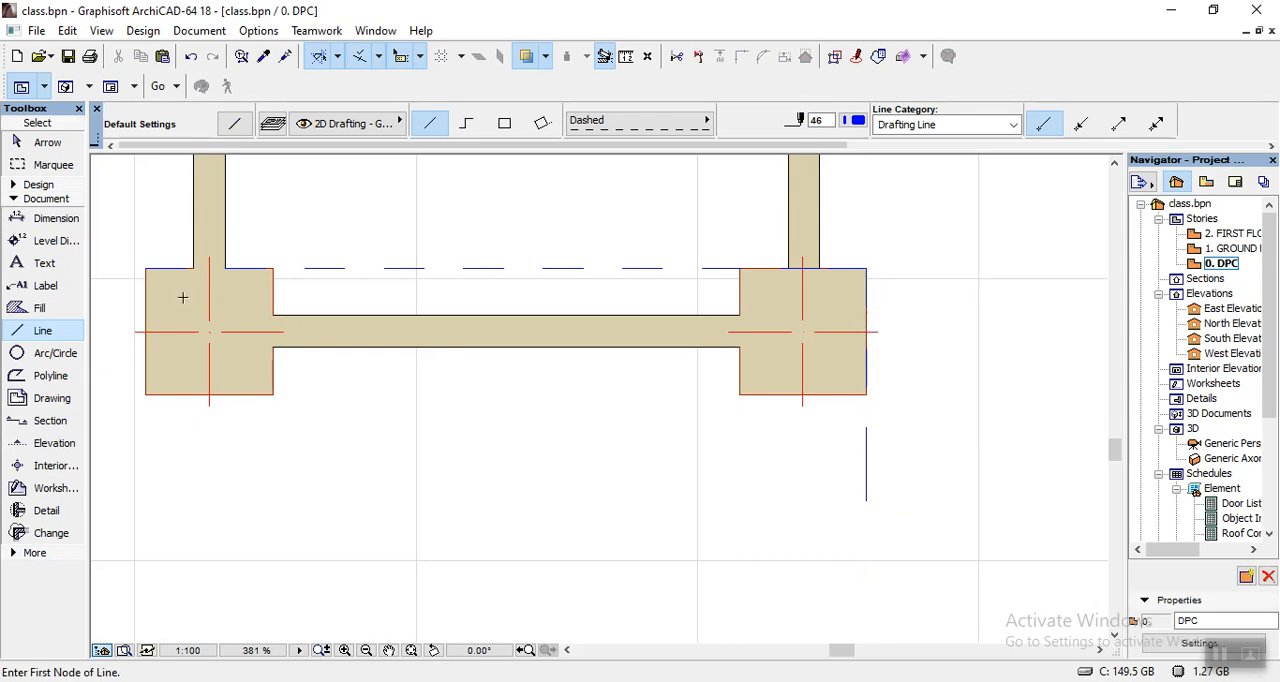
left_click(146, 268)
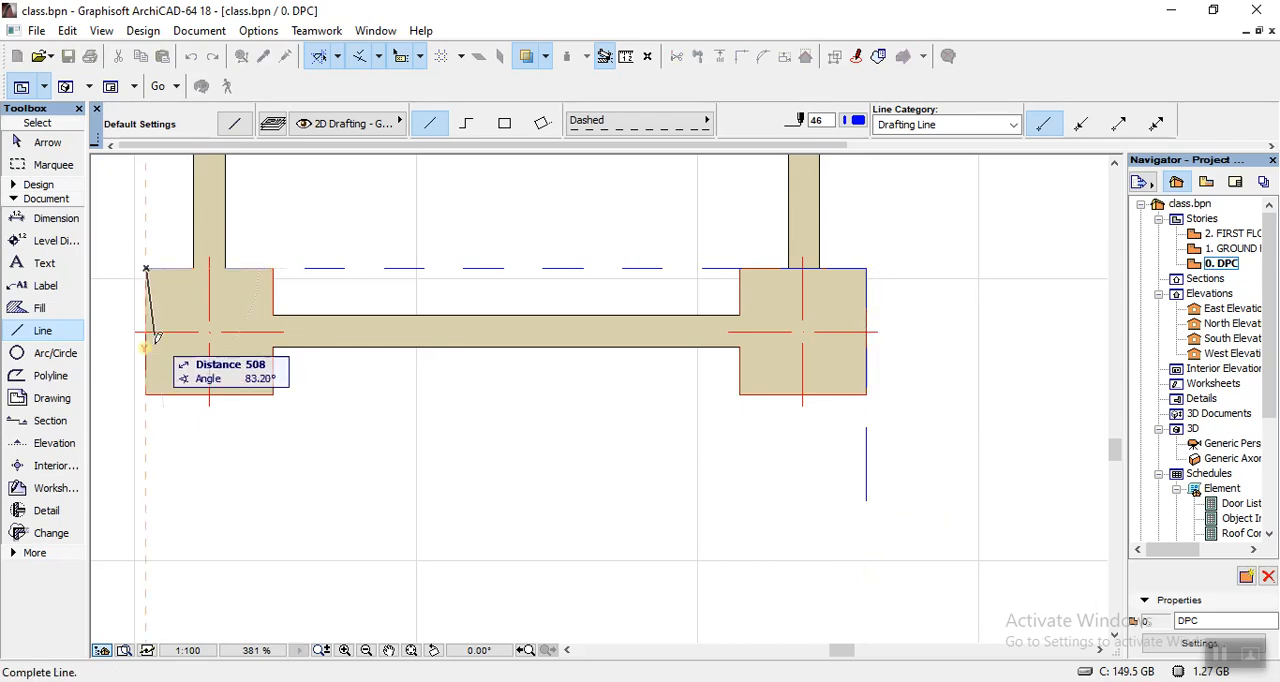
left_click(146, 485)
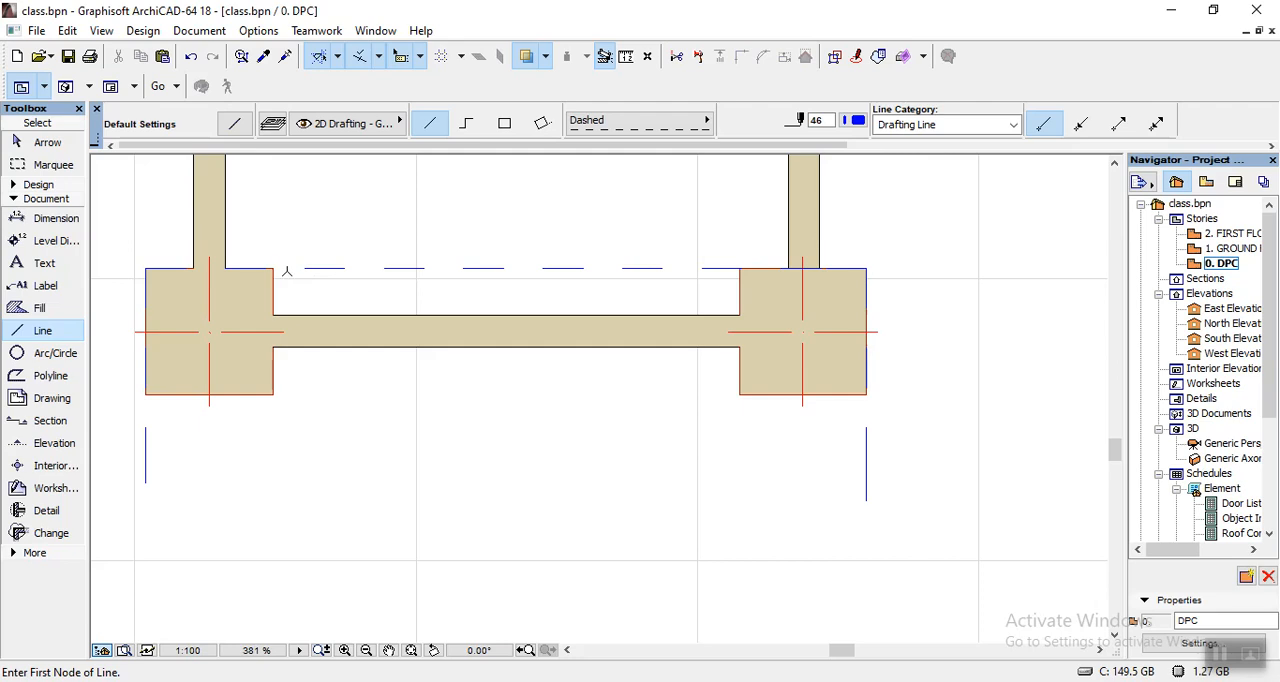
- Draw dashed guide lines along both columns' inner faces and one across their front faces, extending past the far column
left_click(273, 268)
left_click(273, 478)
left_click(148, 393)
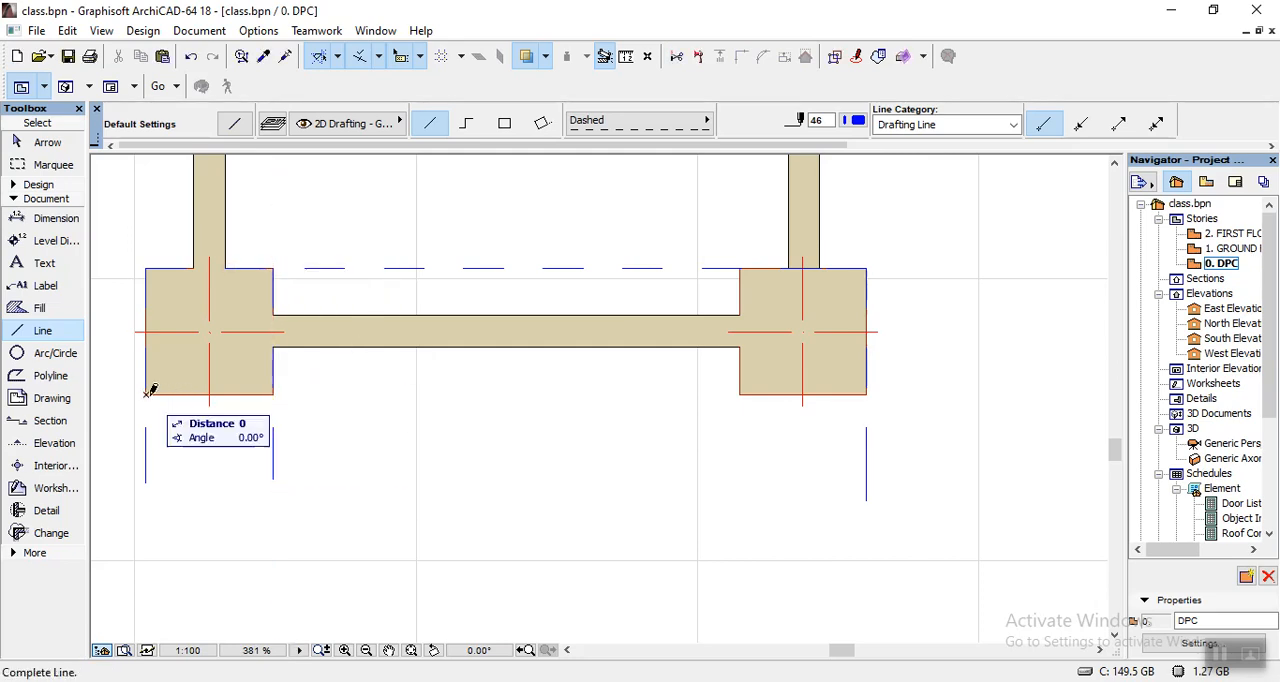
left_click(877, 400)
key("ctrl+z")
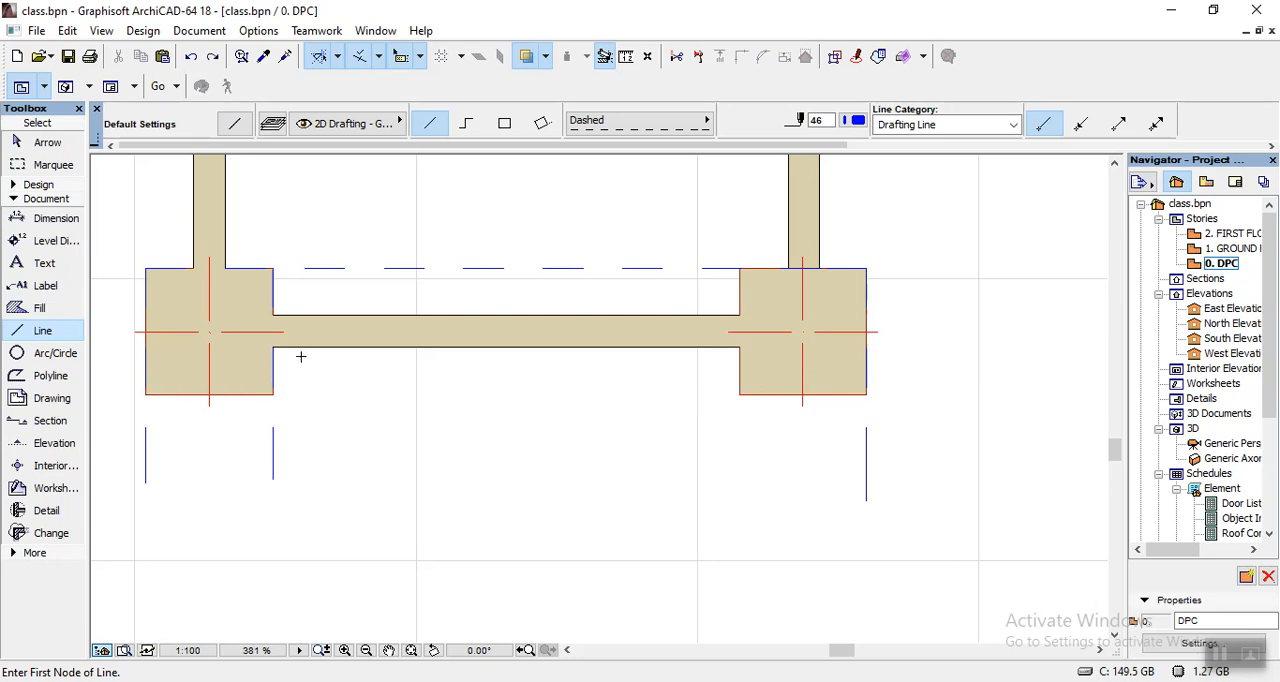
left_click(926, 394)
left_click(741, 266)
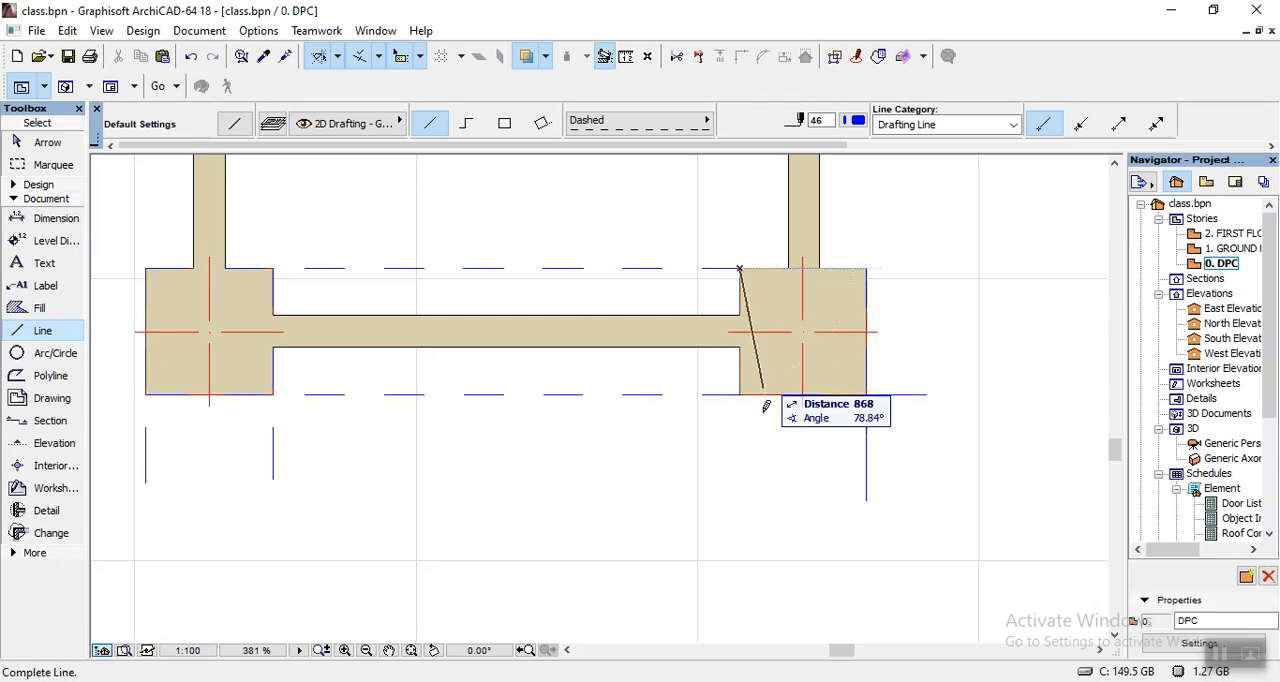
left_click(741, 513)
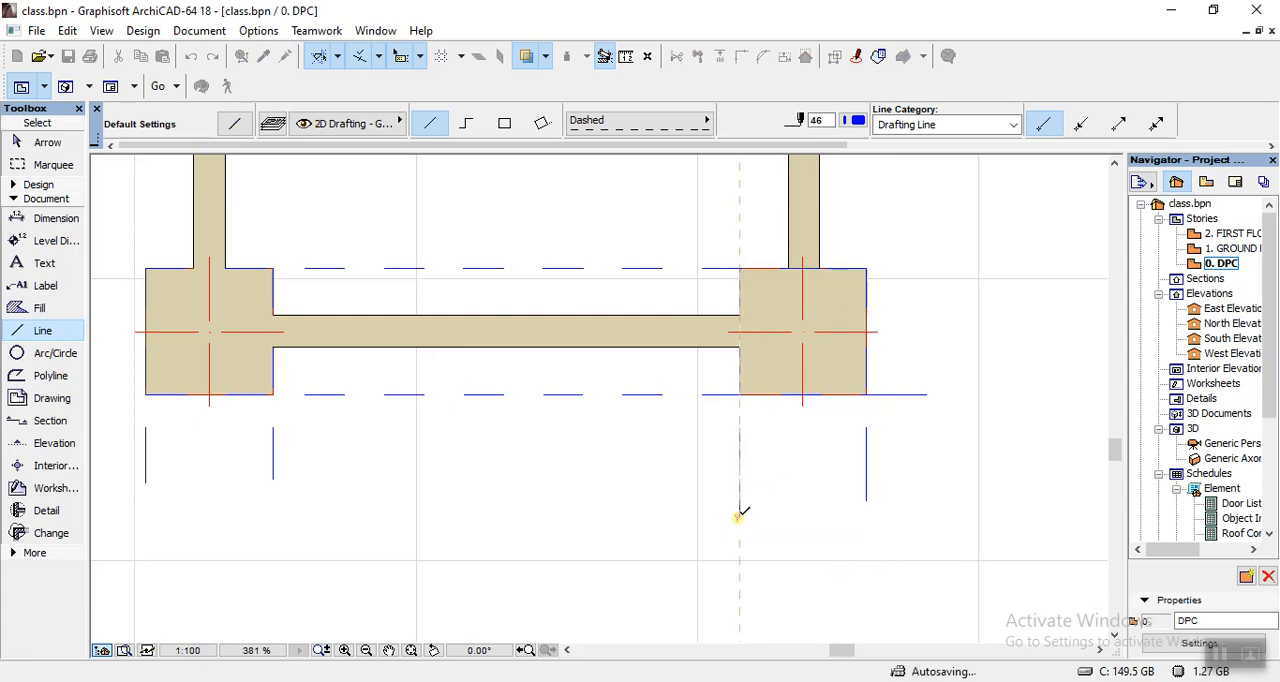
- Select only the two front columns, try a 500 mm core dimension, and resize their cores to a linked 800 × 800 mm
left_click(786, 361, "shift")
left_click(208, 347, "shift")
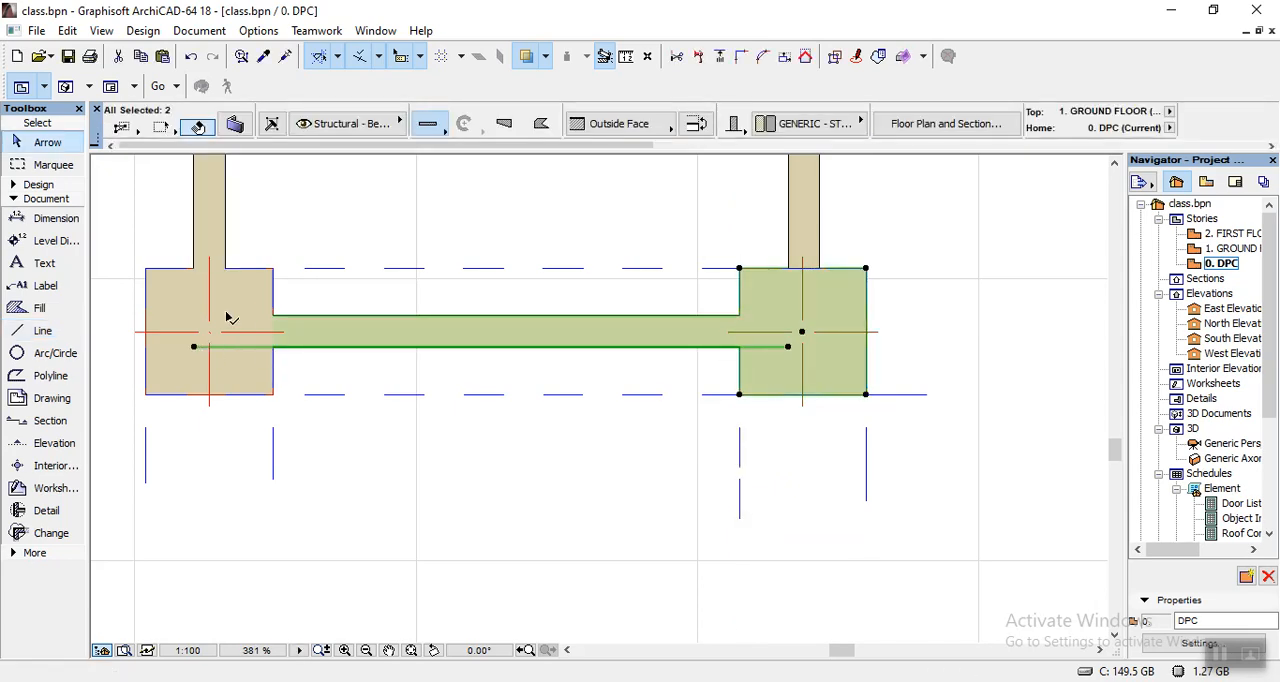
left_click(200, 294, "shift")
left_click(375, 333, "shift")
scroll(975, 113, "down", 3)
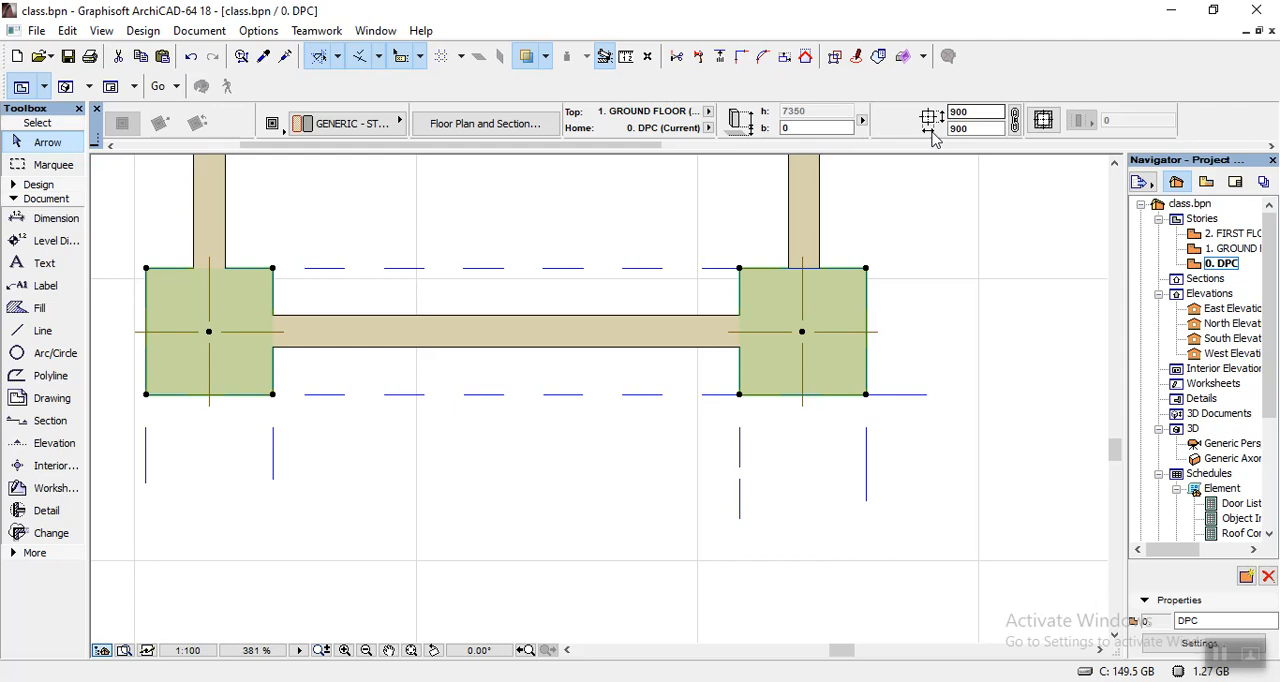
key("BackSpace")
type("5")
key("Return")
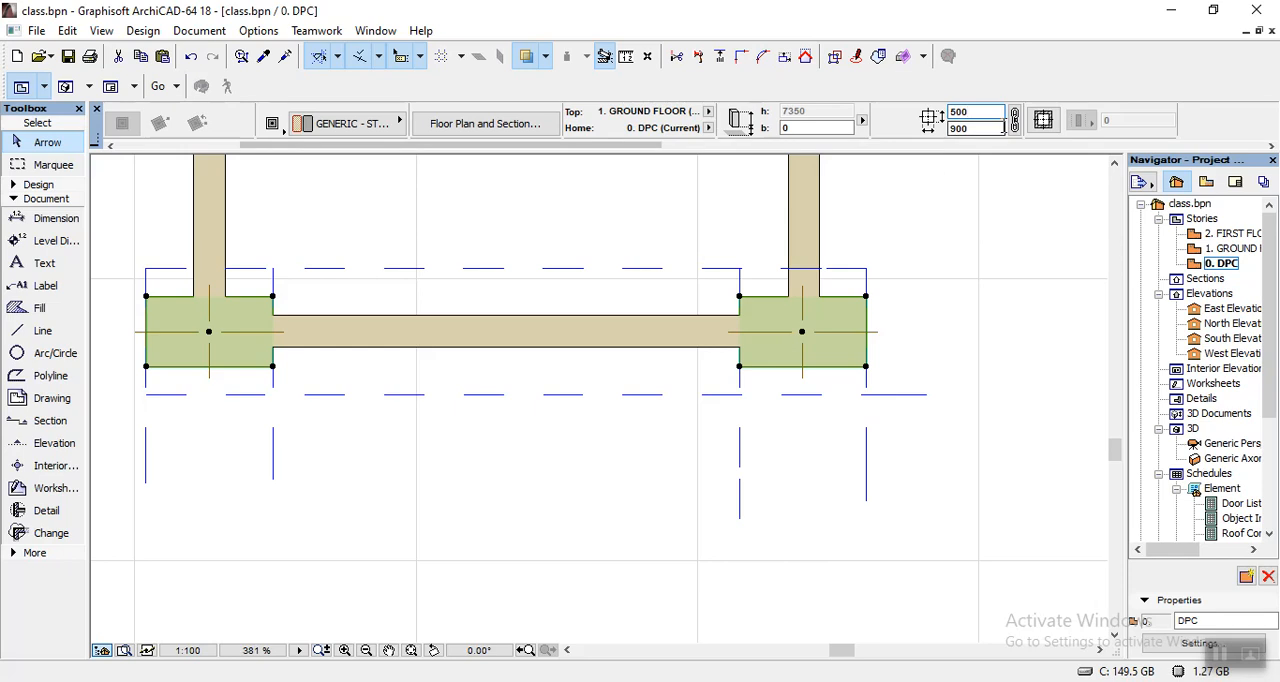
left_click(1015, 120)
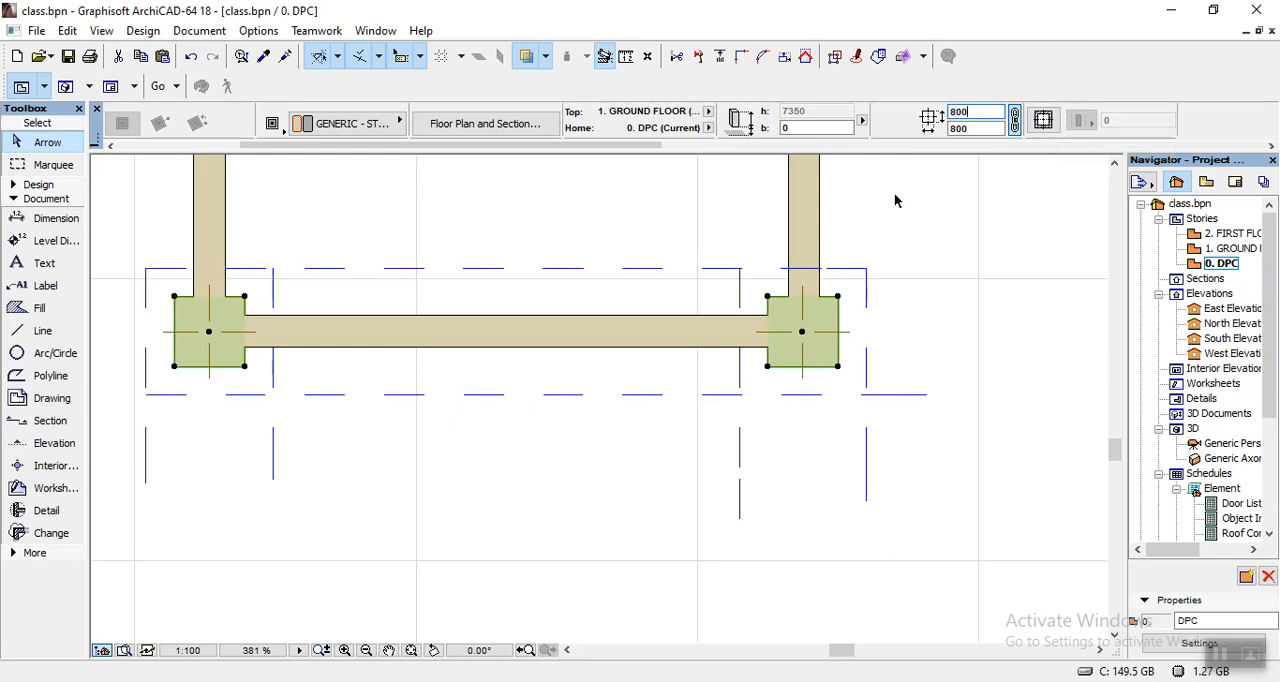
key("Return")
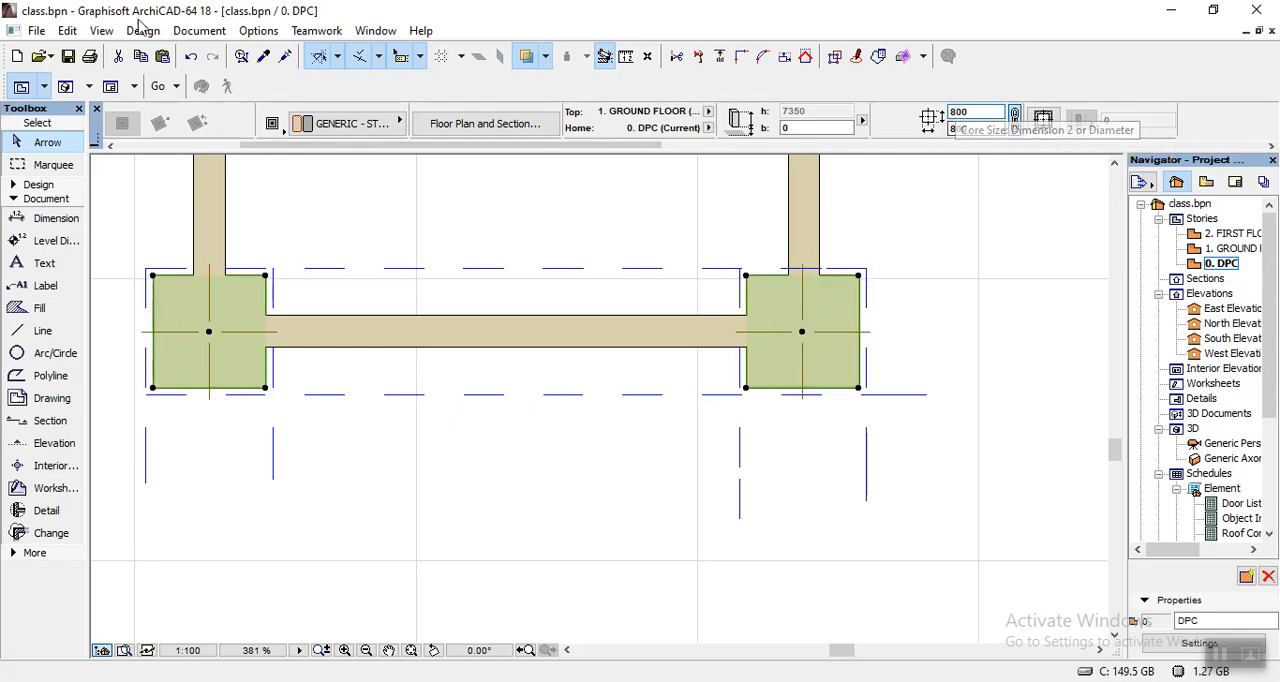
- Check the resized columns in 3D, return to the DPC plan, and compare the design with the reference render kkk.jpg in Photos
left_click(65, 86)
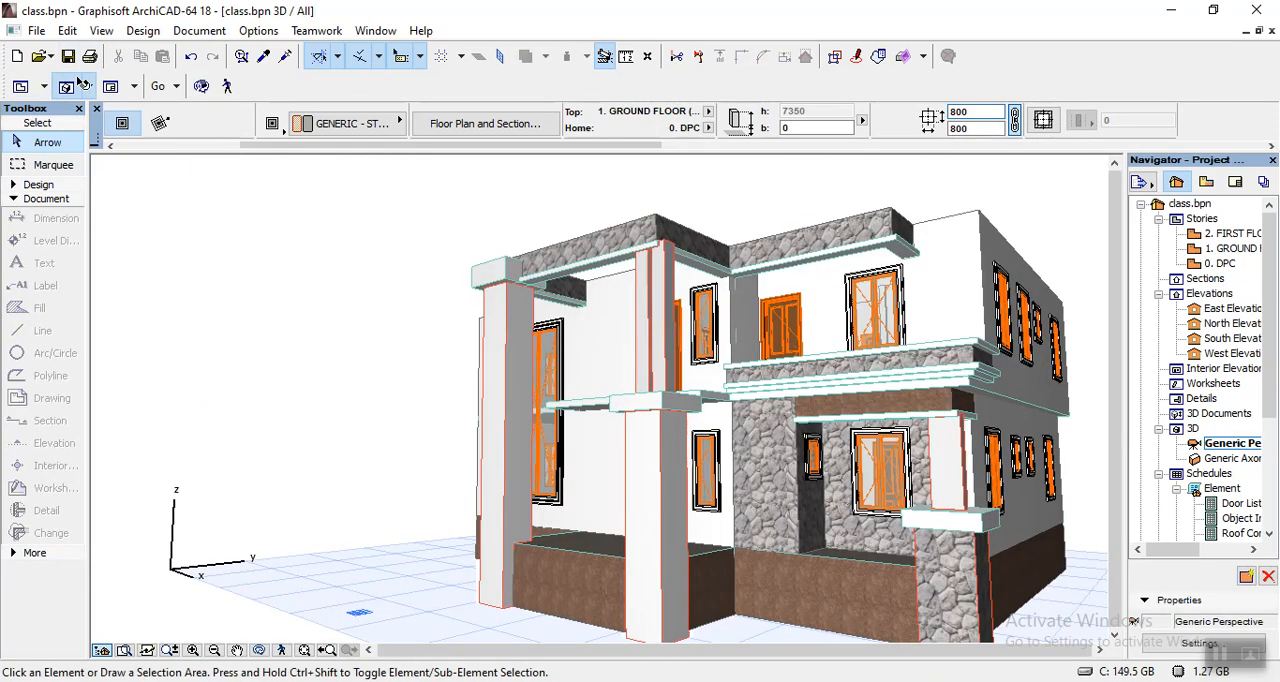
double_click(1238, 264)
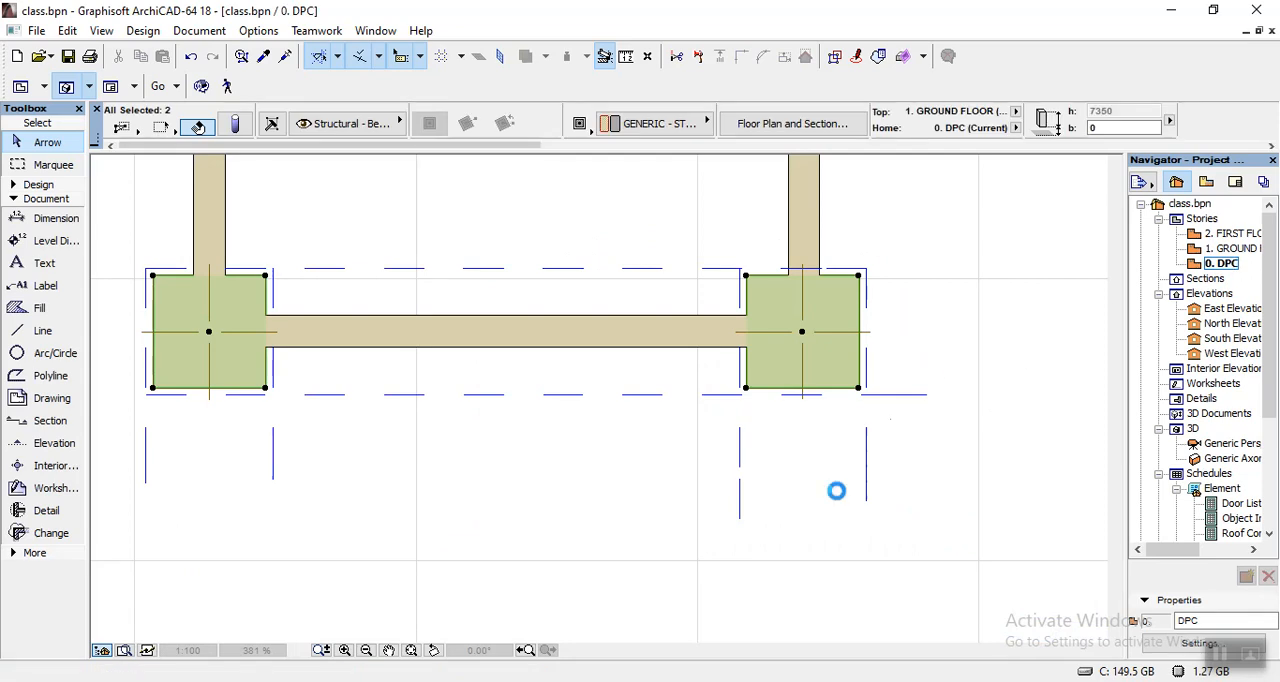
left_click(820, 661)
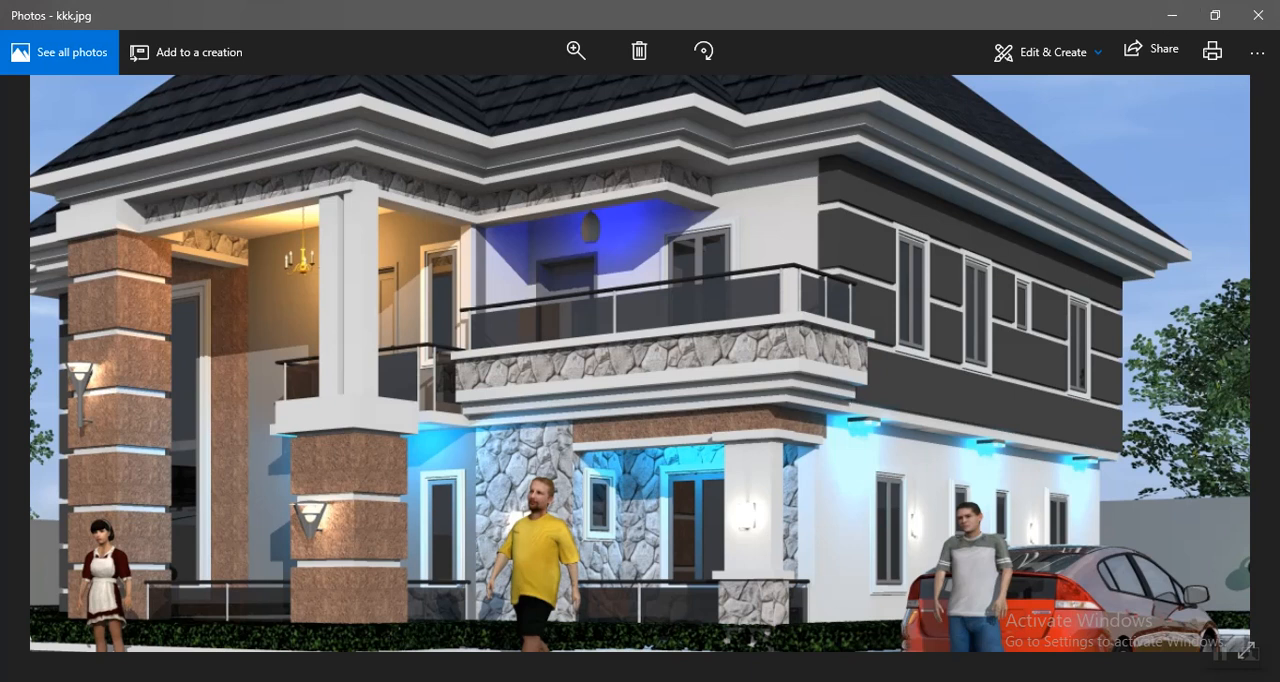
left_click(711, 680)
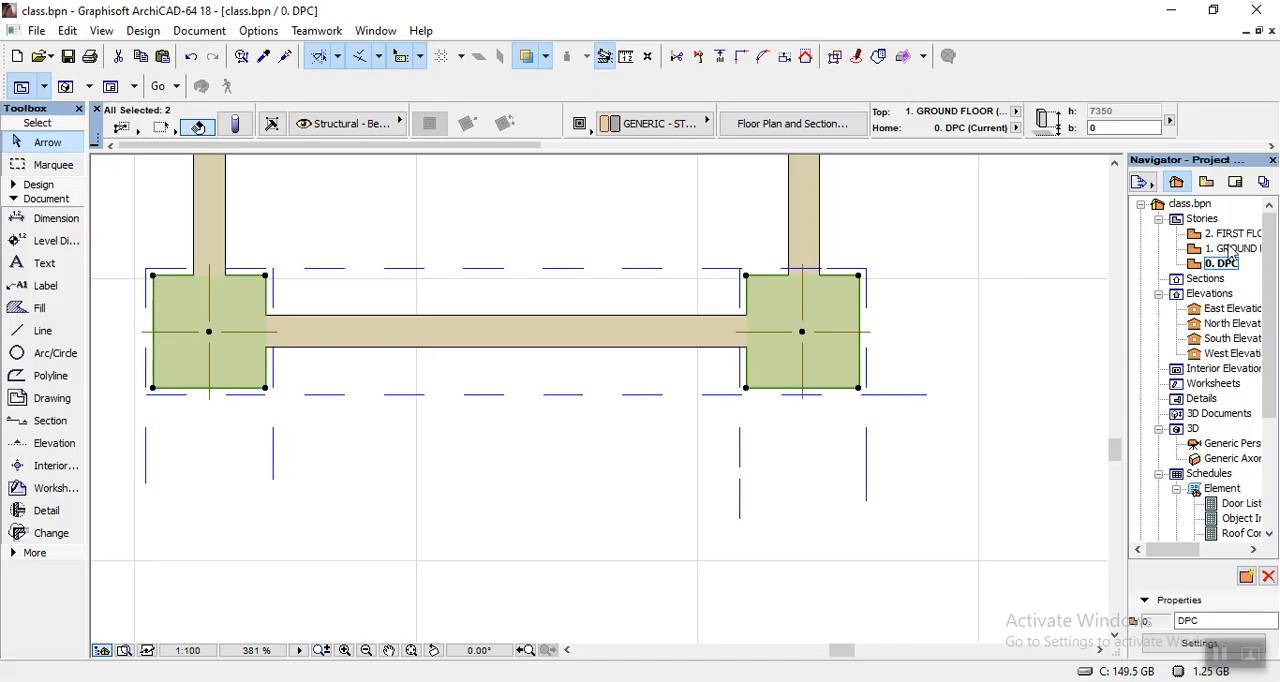
left_click(1061, 398)
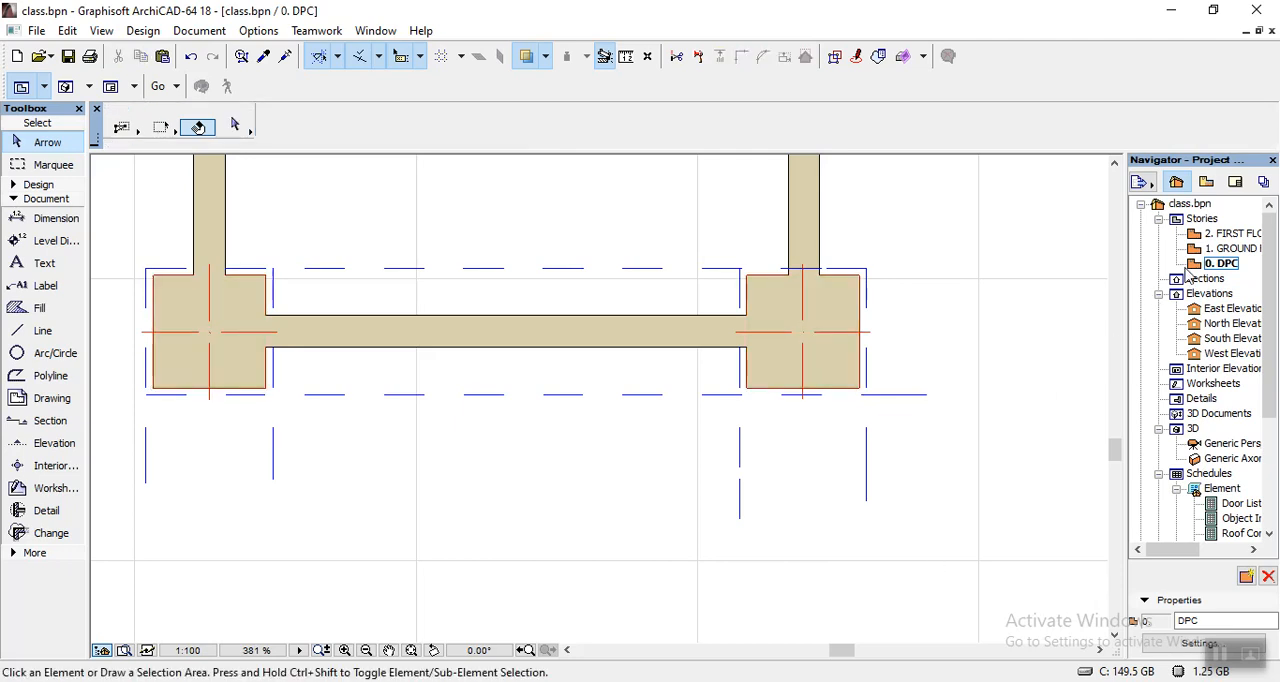
left_click(813, 360)
scroll(815, 285, "up", 5)
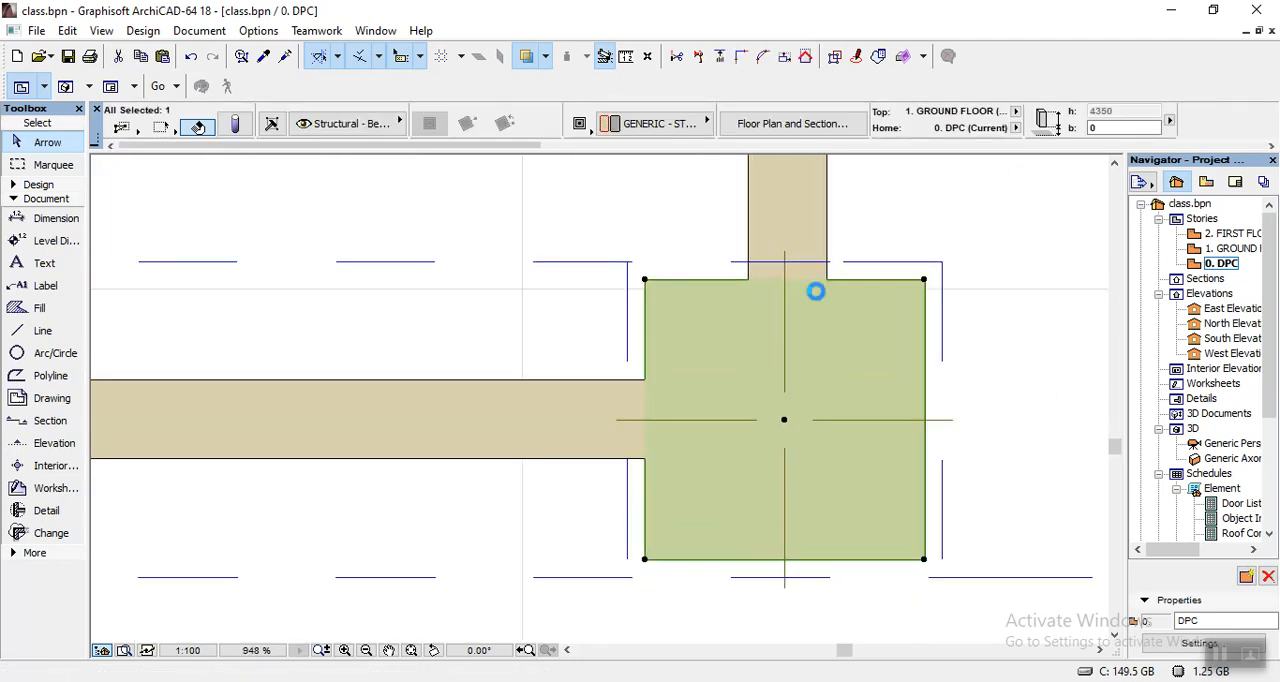
key("ctrl+shift+d")
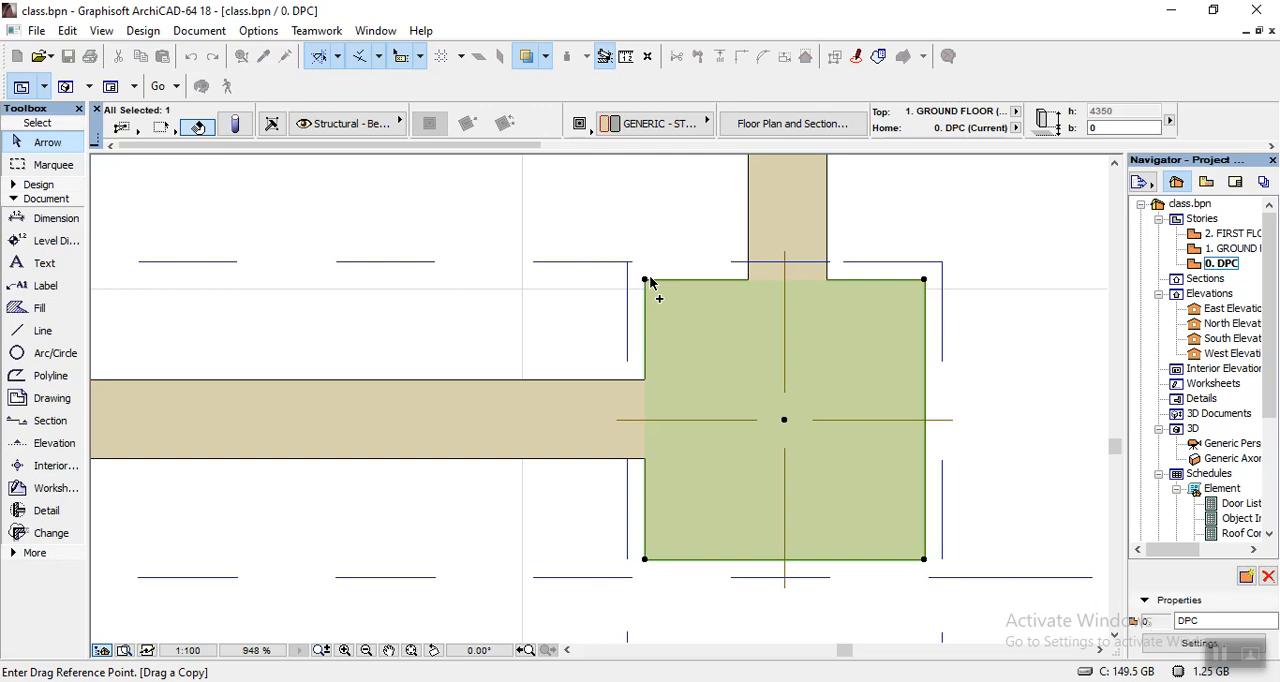
left_click(645, 280)
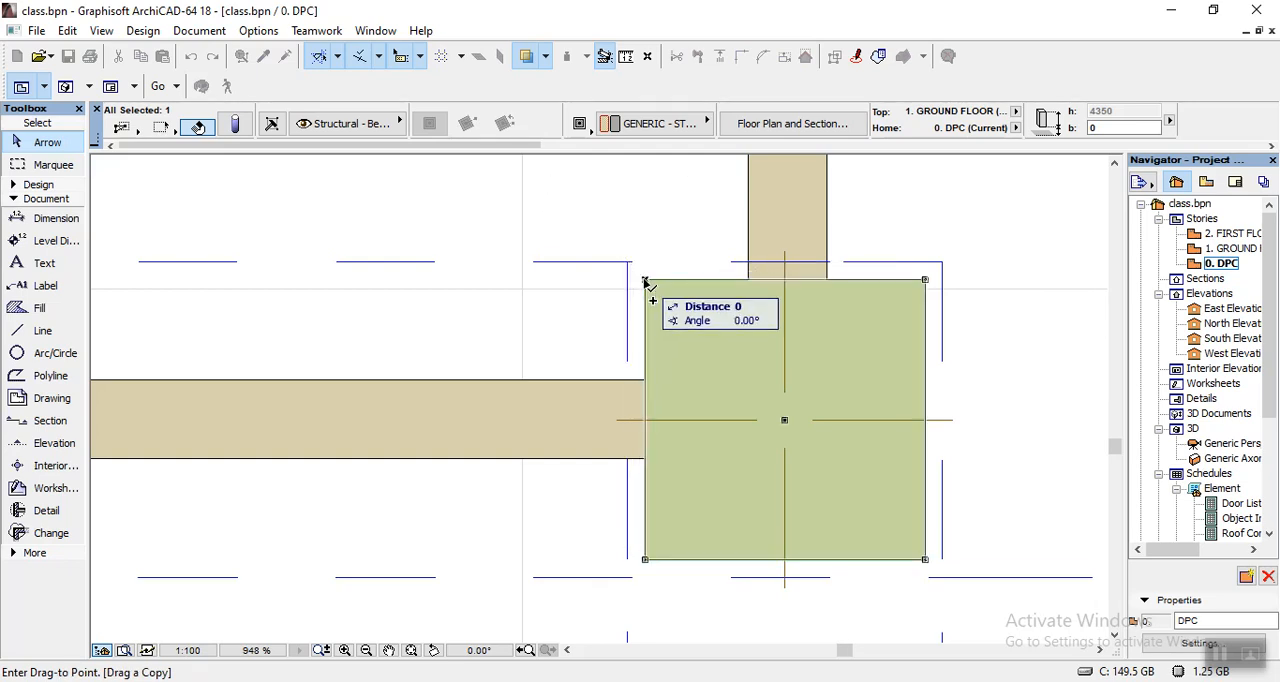
left_click(645, 280)
scroll(745, 319, "down", 6)
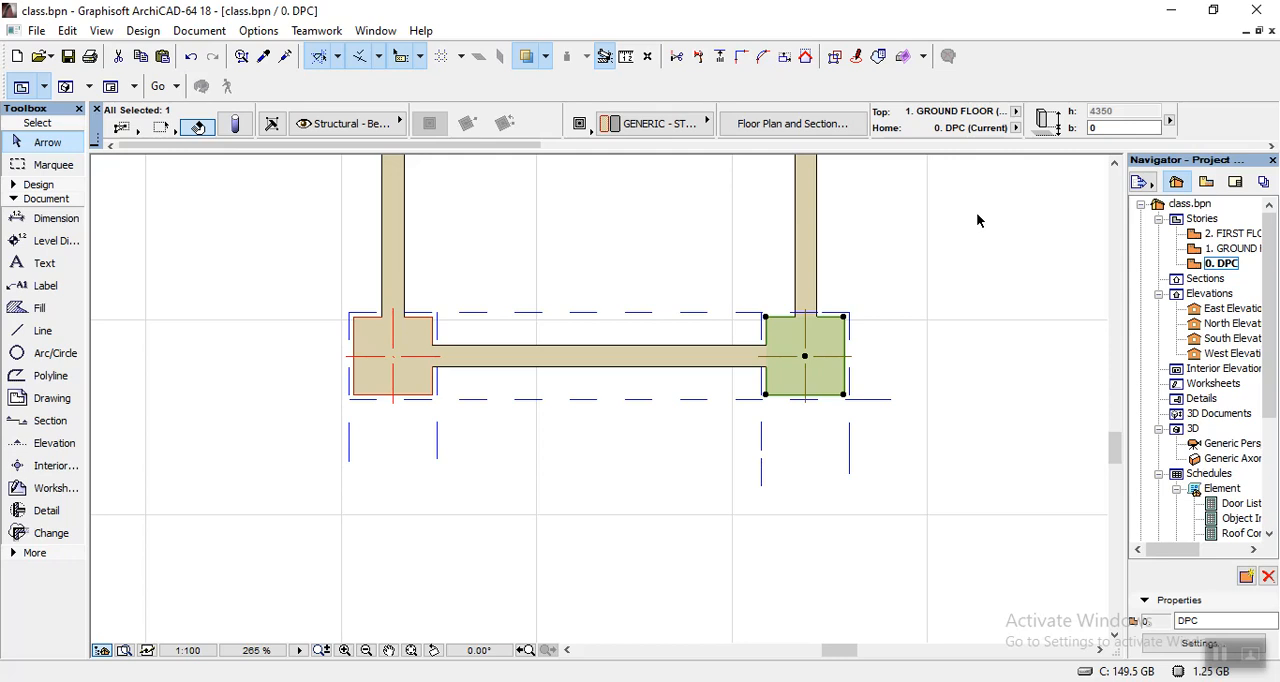
key("Escape")
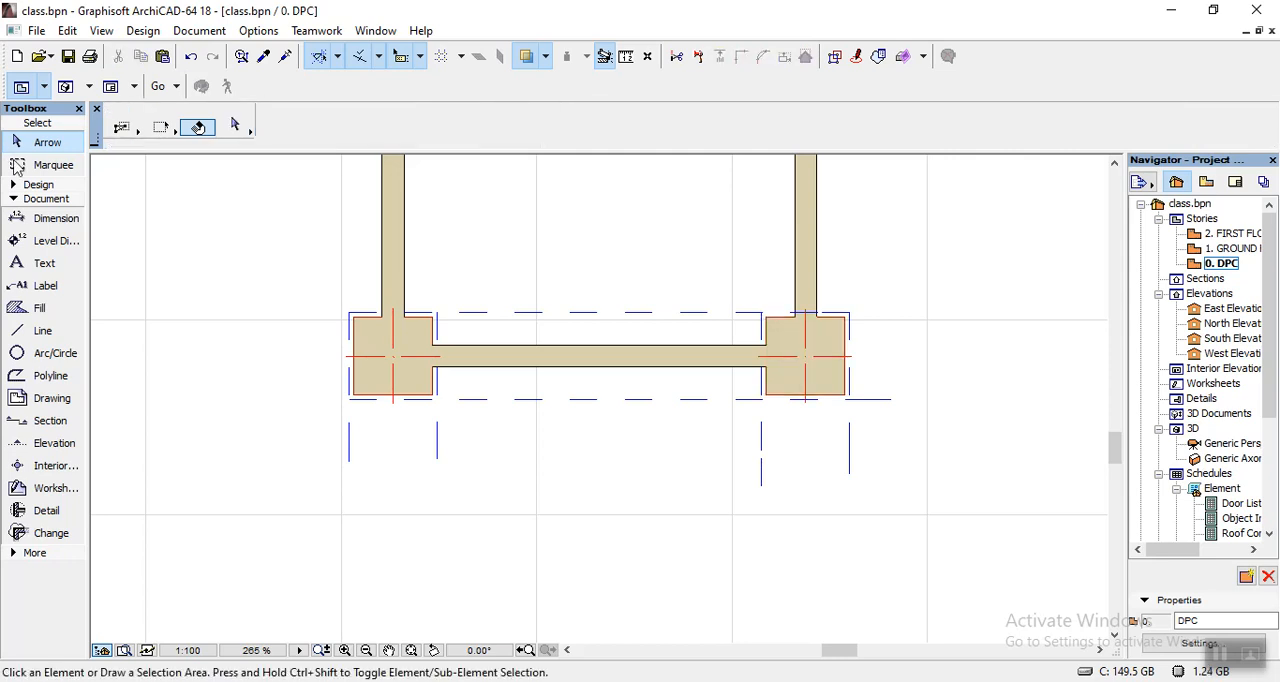
- Draw a rectangular slab around the front column without the garage-side neighbour, spanning opposite corners of its dashed guide outline
left_click(42, 185)
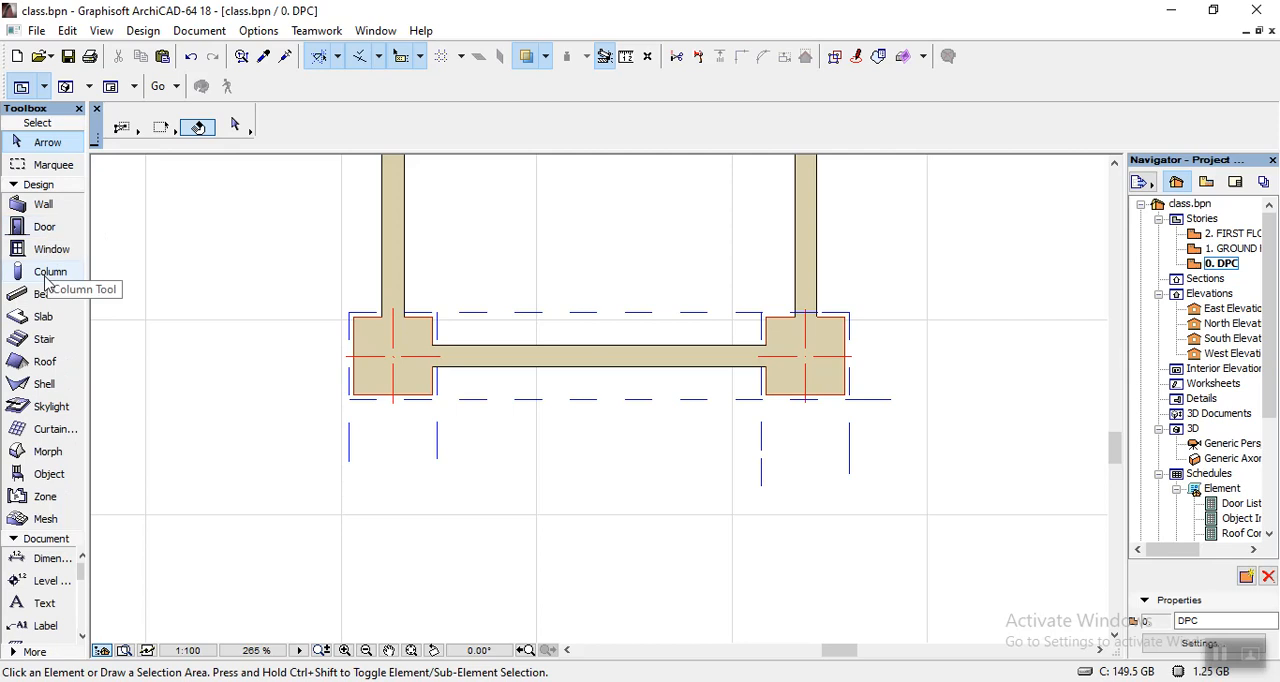
left_click(42, 317)
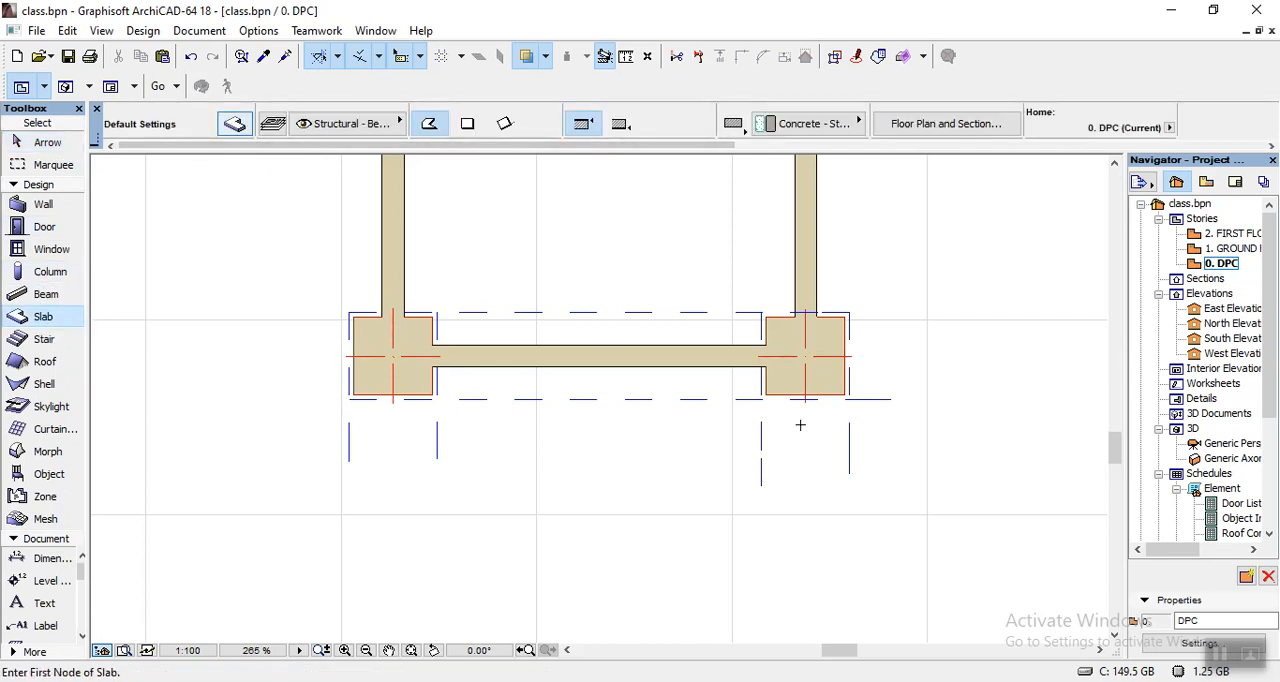
scroll(914, 341, "up", 2)
scroll(914, 341, "up", 1)
left_click(469, 123)
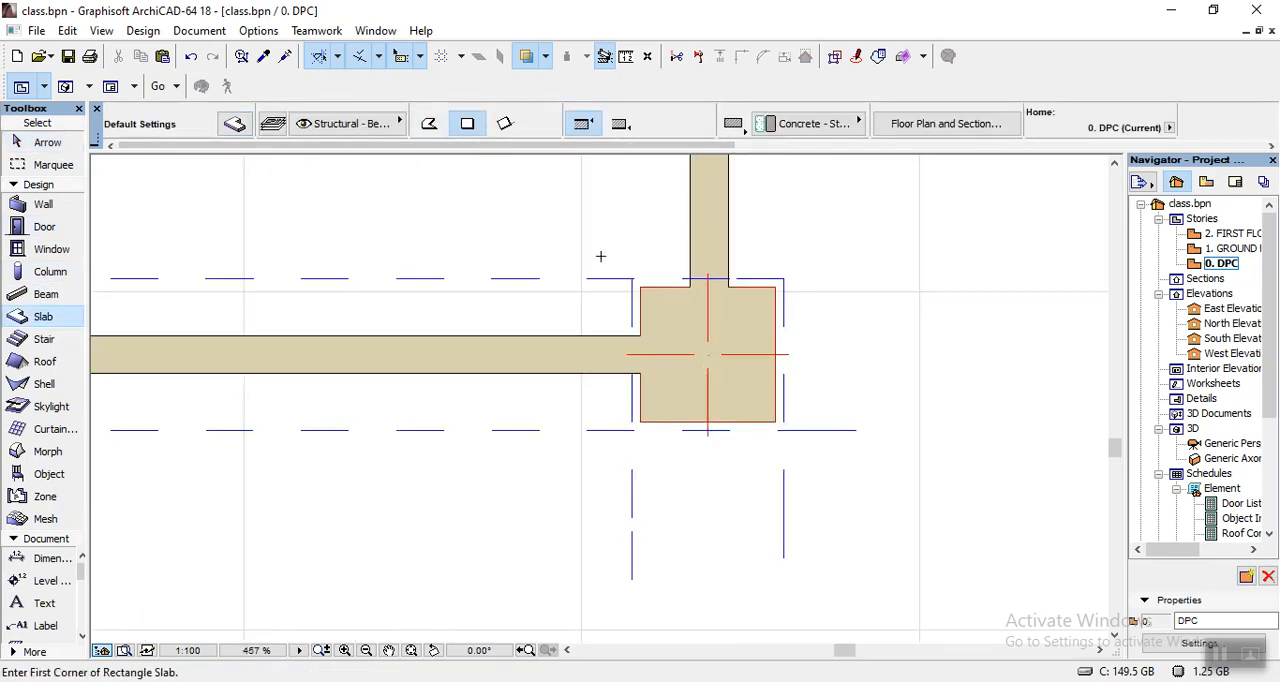
left_click(632, 278)
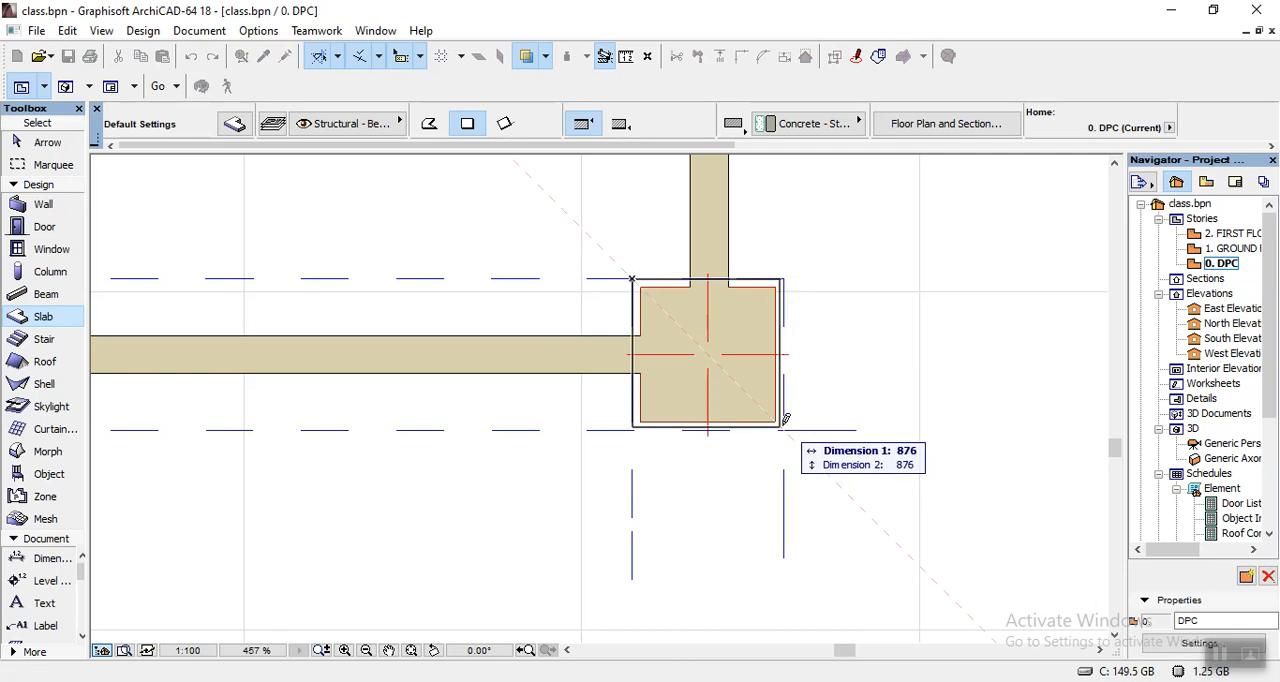
left_click(784, 430)
- Set the new slab's thickness to 450 mm and its offset from the DPC story to 0
scroll(765, 358, "up", 3)
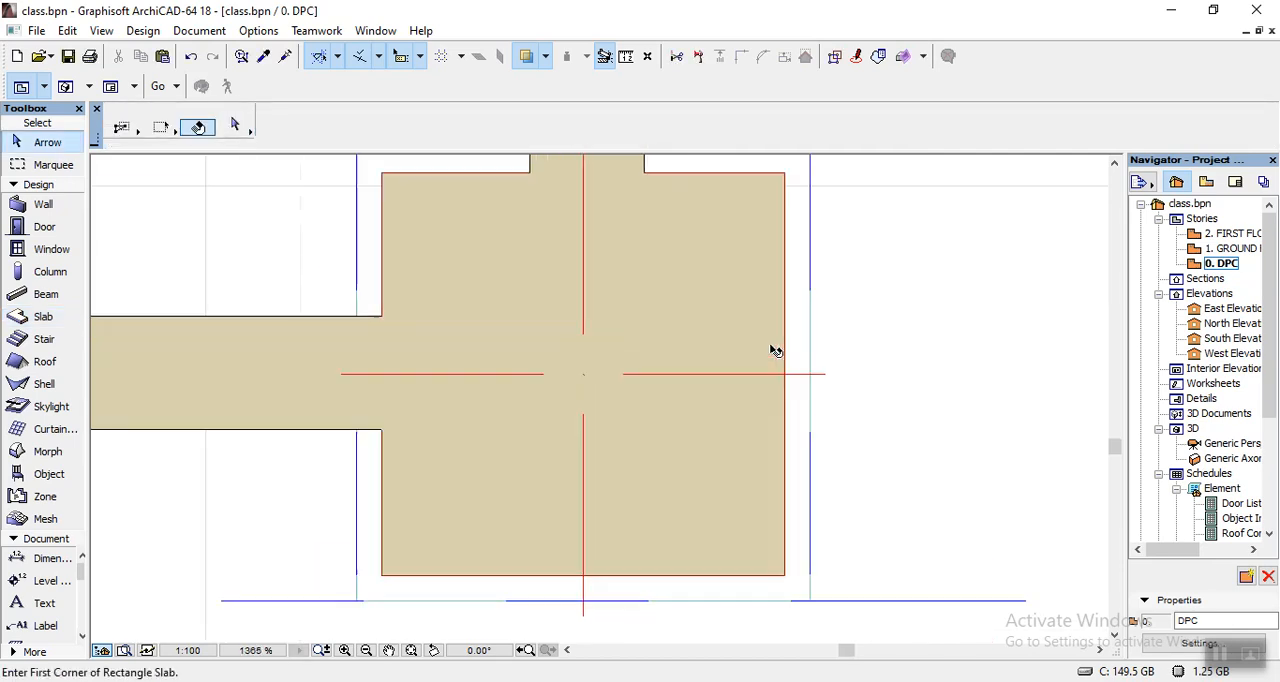
left_click(790, 331)
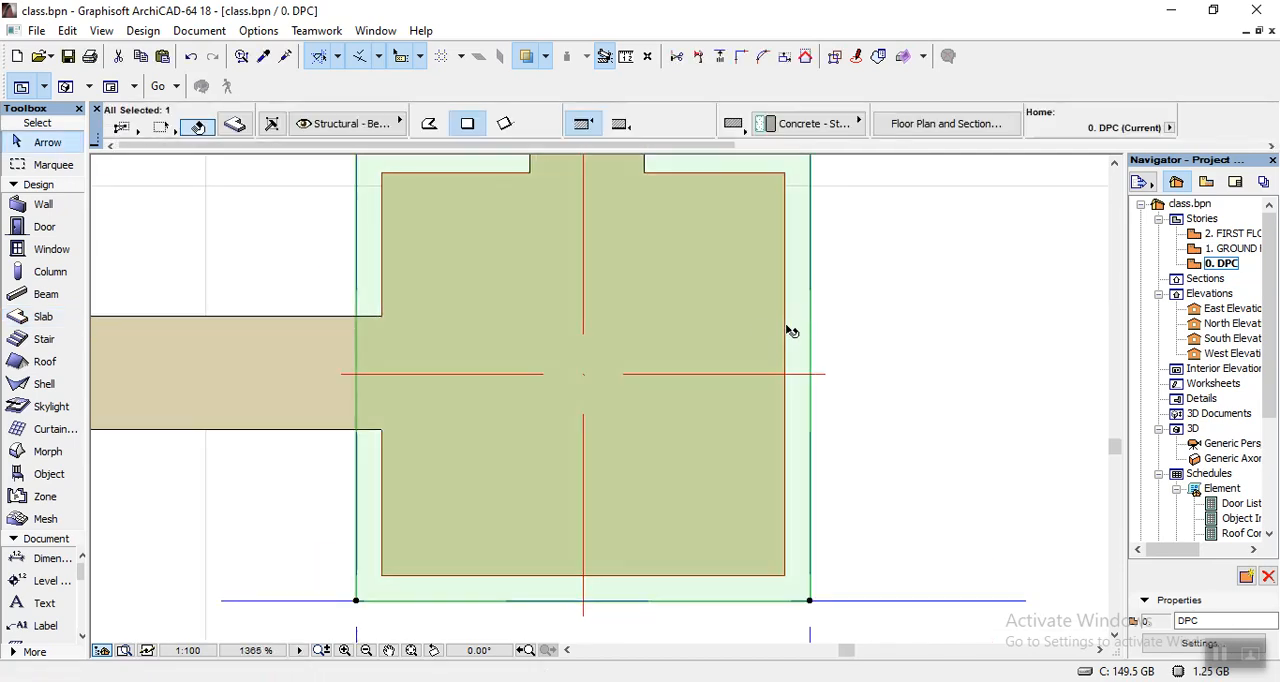
left_click(234, 123)
type("450")
left_click(565, 204)
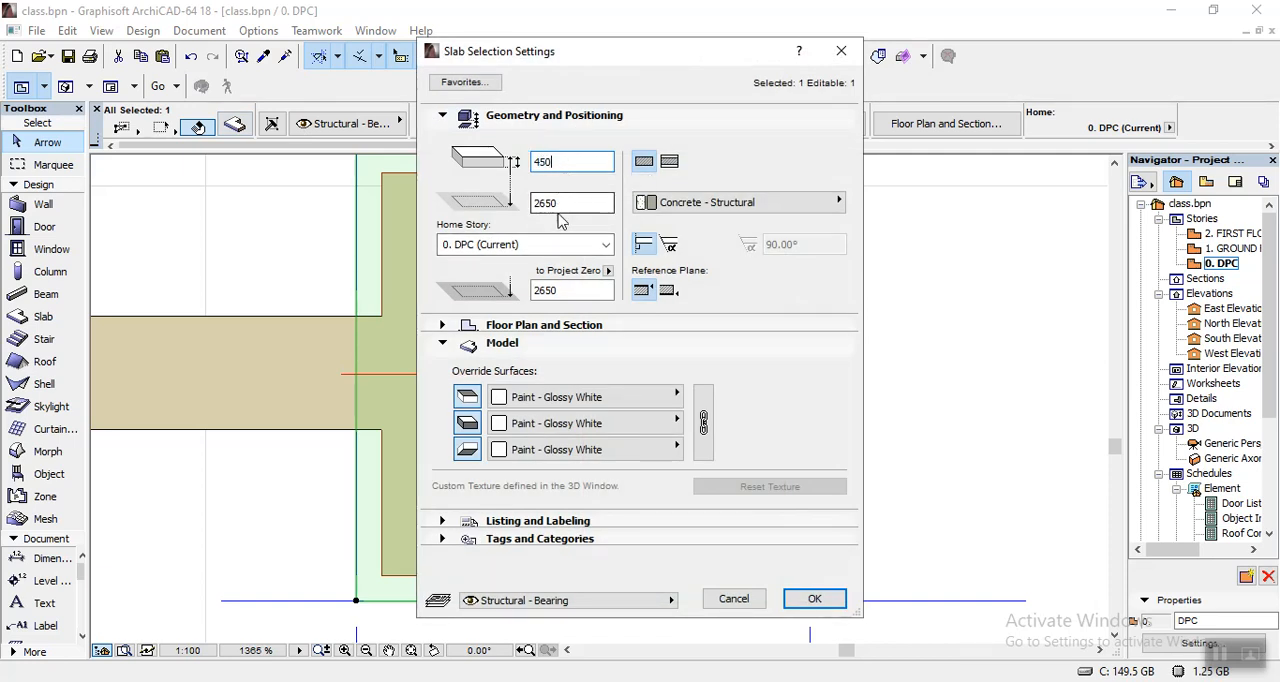
type("2")
key("BackSpace")
type("0")
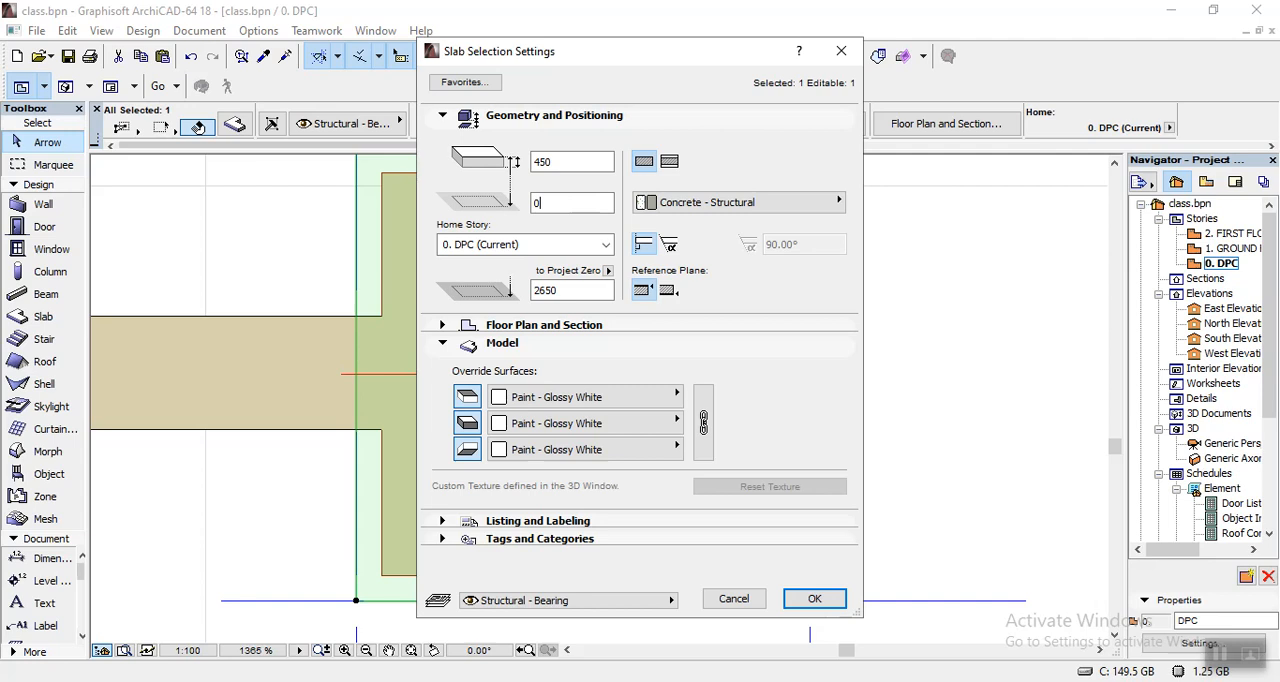
- Give all faces of the slab the linked Earth - Brown surface and apply the slab settings
left_click(563, 397)
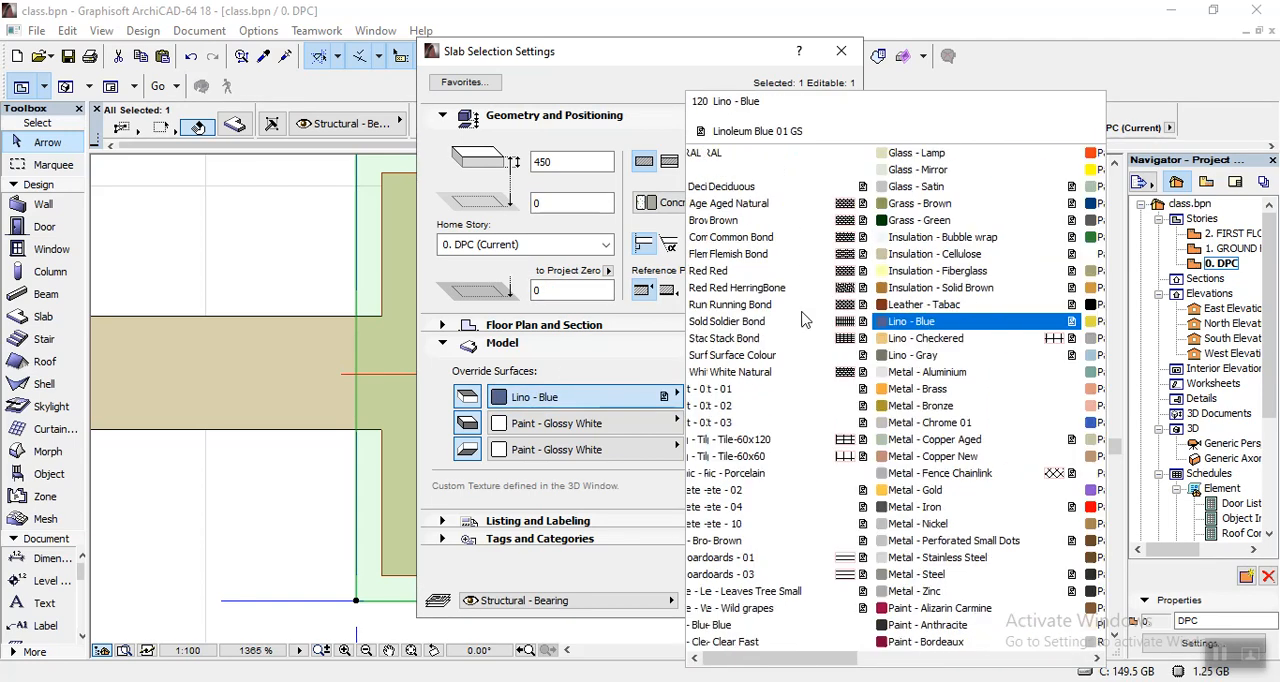
left_click(765, 545)
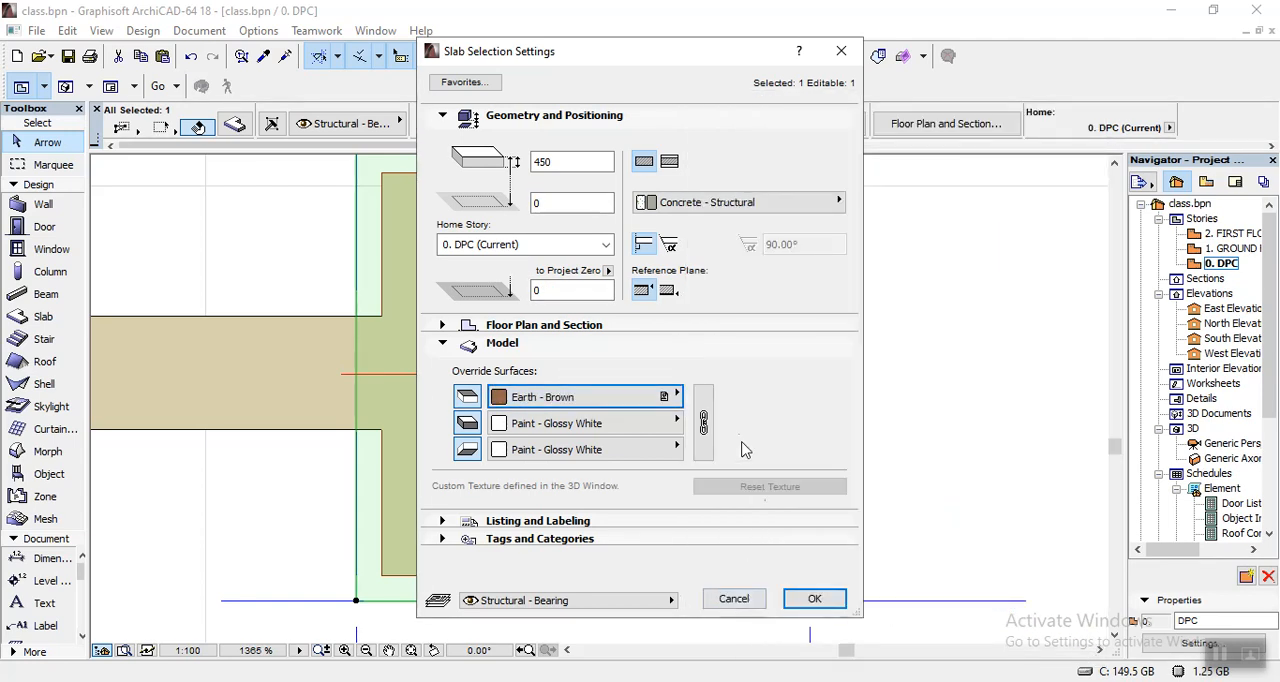
left_click(703, 423)
left_click(814, 598)
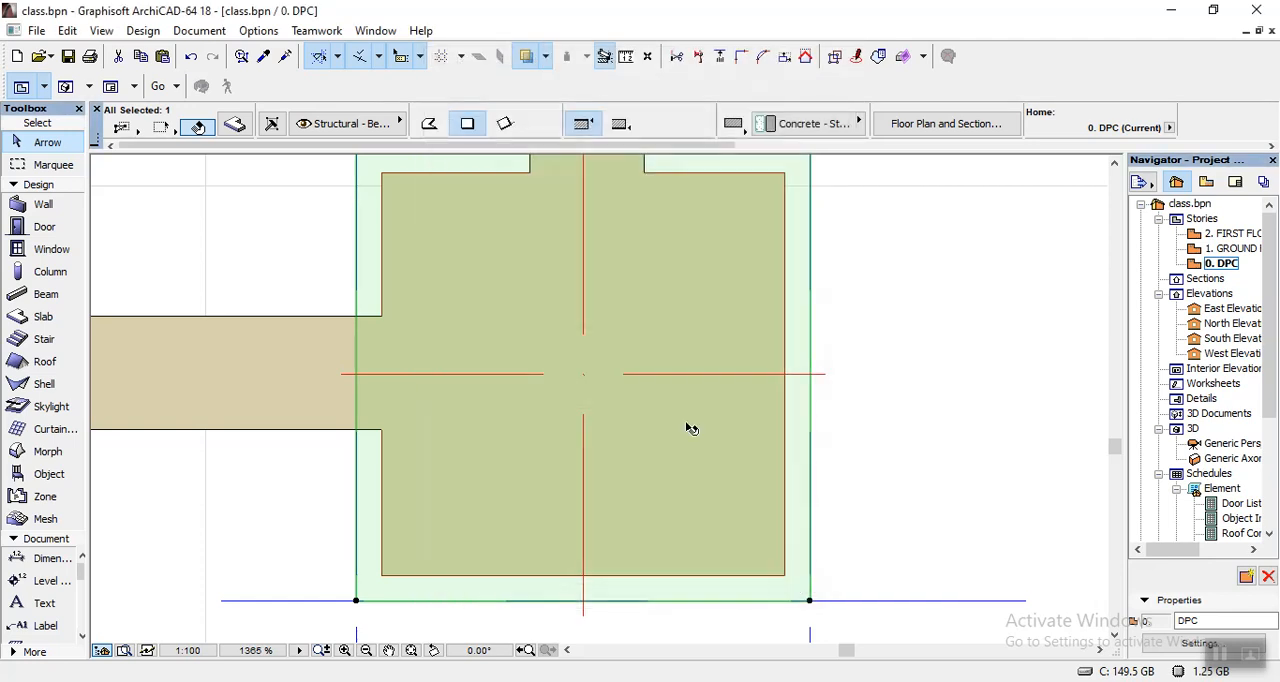
- Examine the brown slab at the front column's foot in 3D and compare it with the reference render
key("F3")
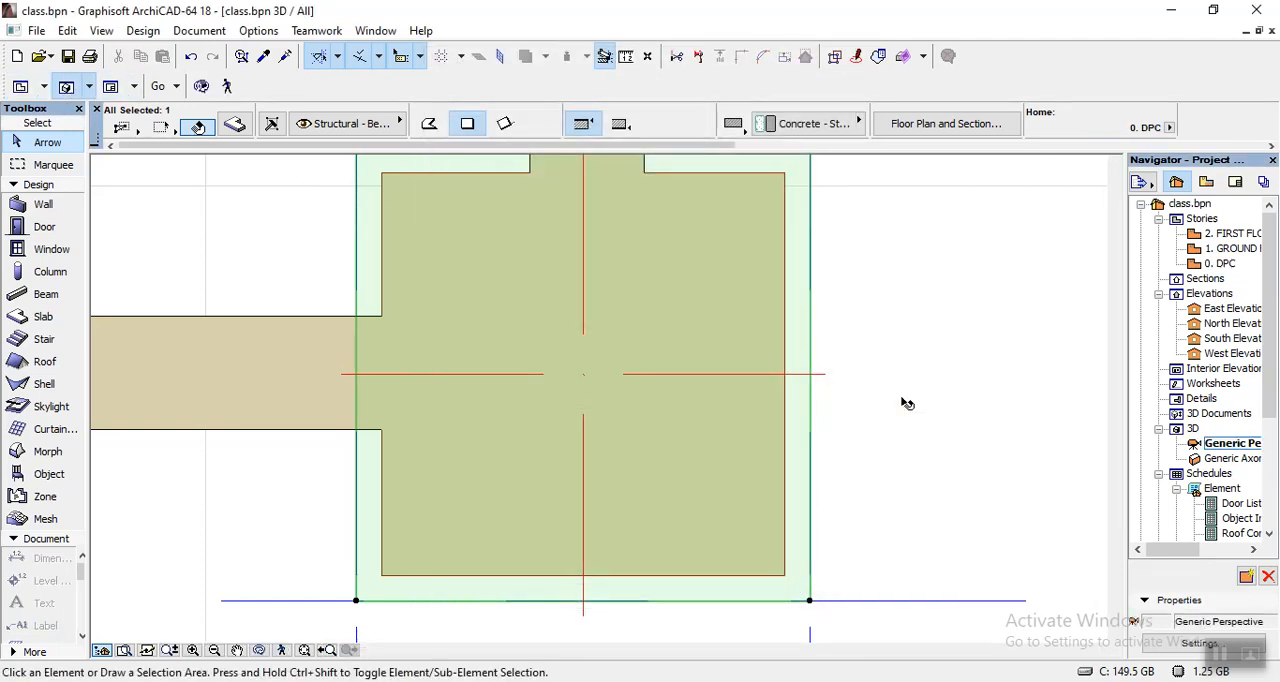
scroll(785, 518, "down", 3)
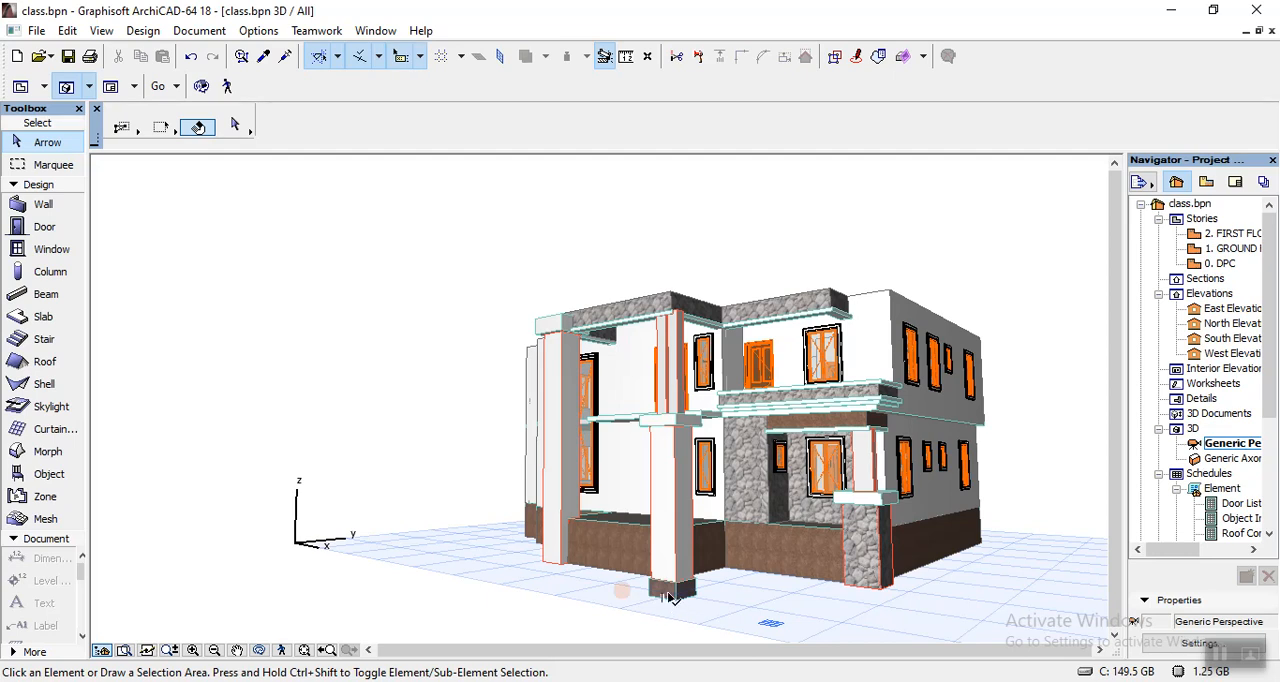
scroll(686, 602, "up", 5)
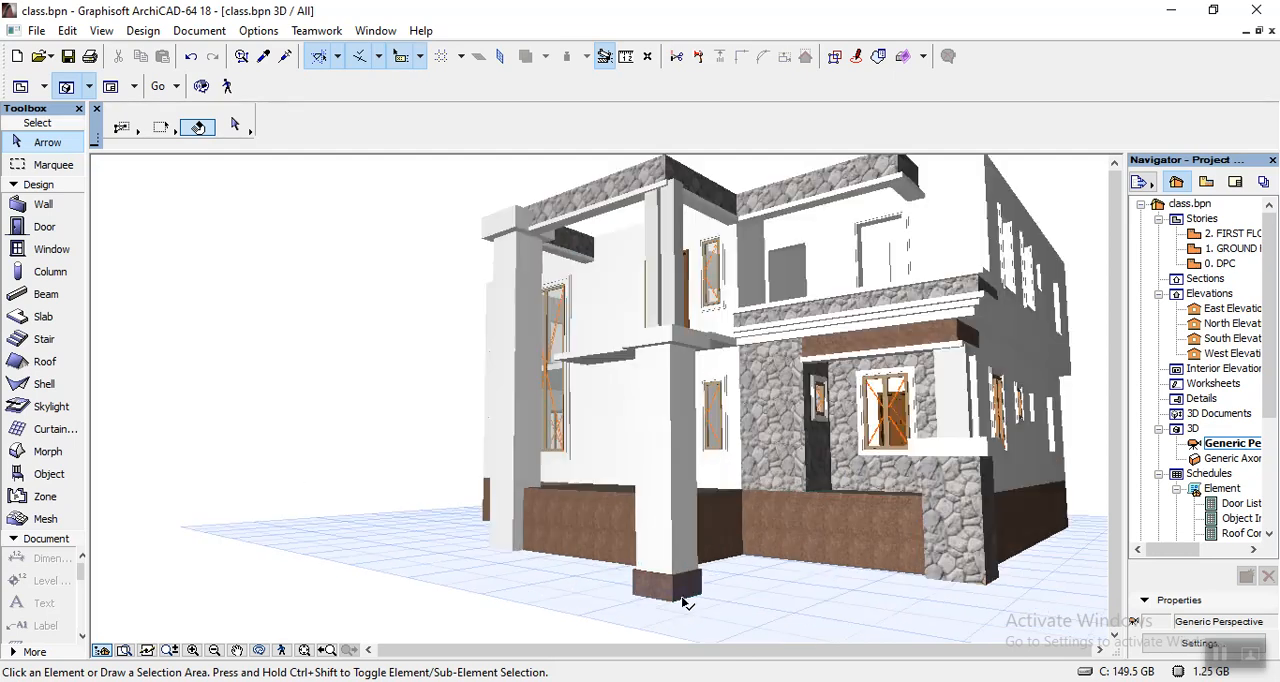
left_click(667, 578)
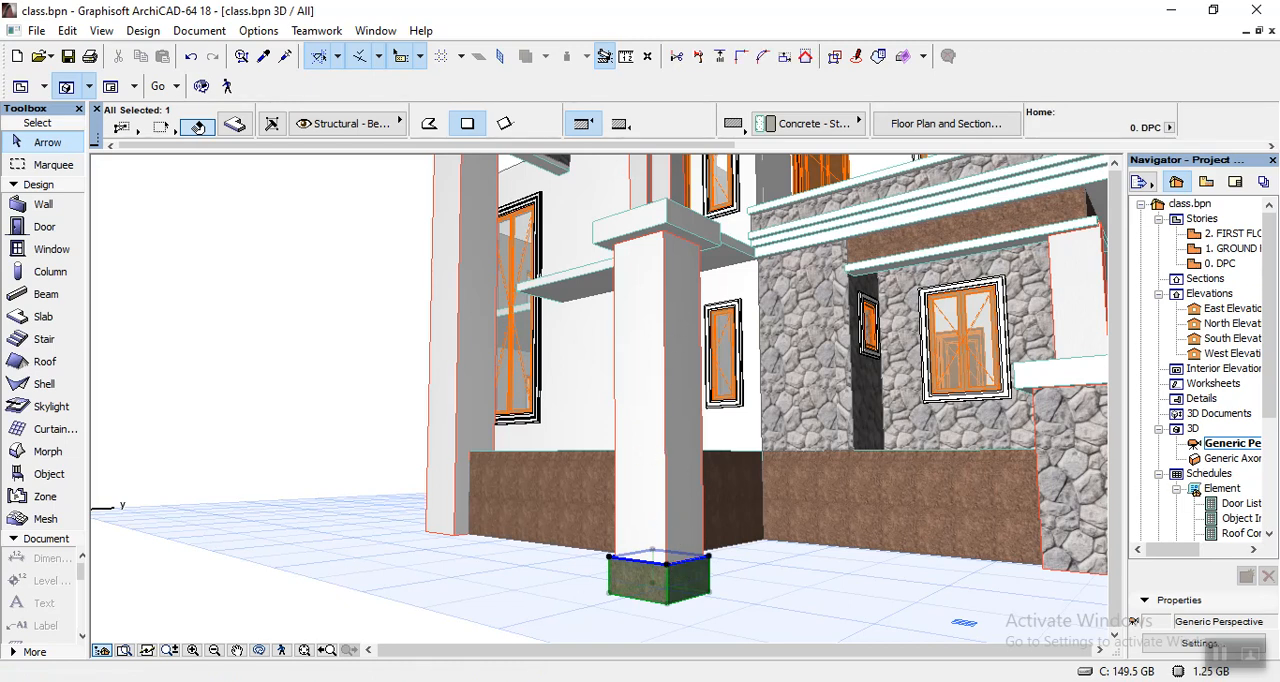
mouse_move(668, 678)
left_click(843, 632)
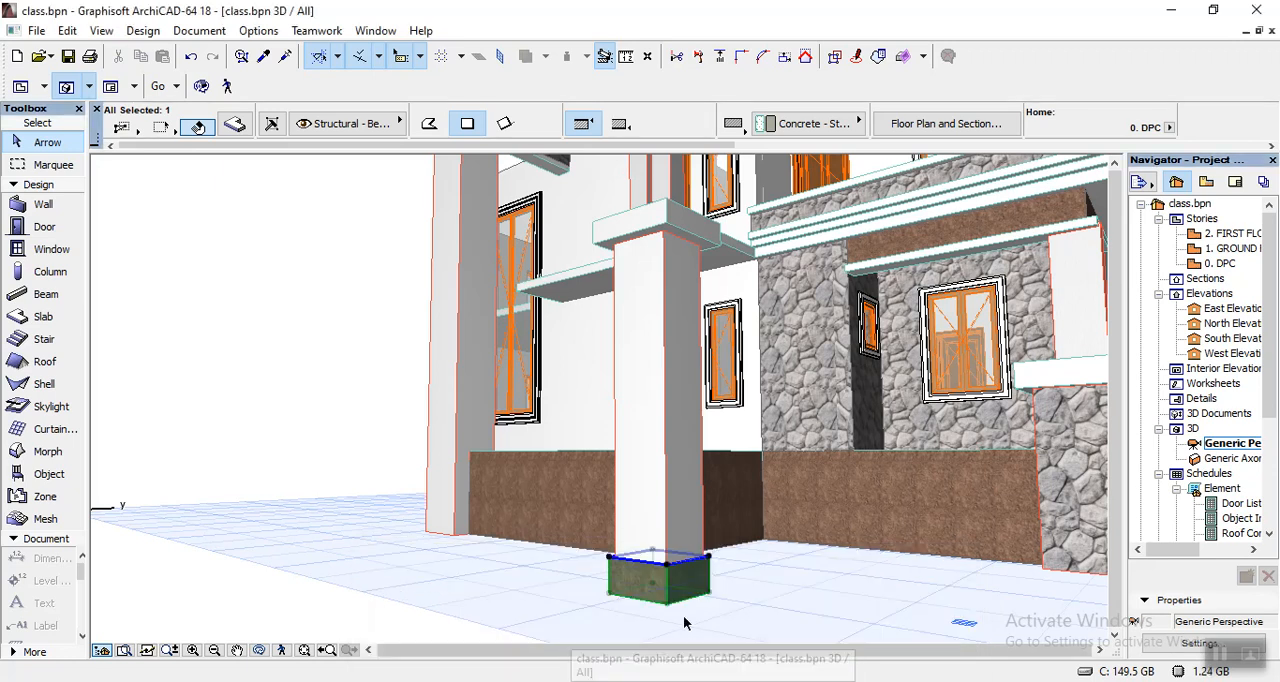
- Check the front column's height settings and raise the brown slab to an offset of 4300 mm
scroll(857, 123, "down", 3)
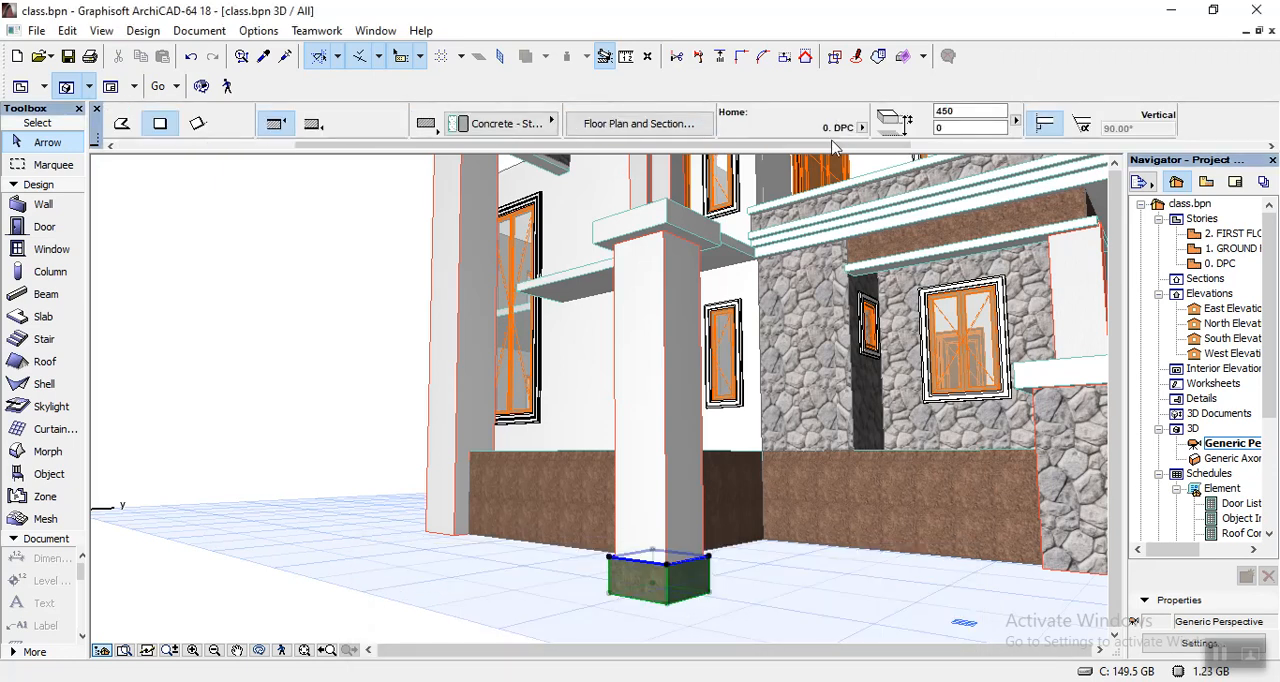
left_click(681, 270)
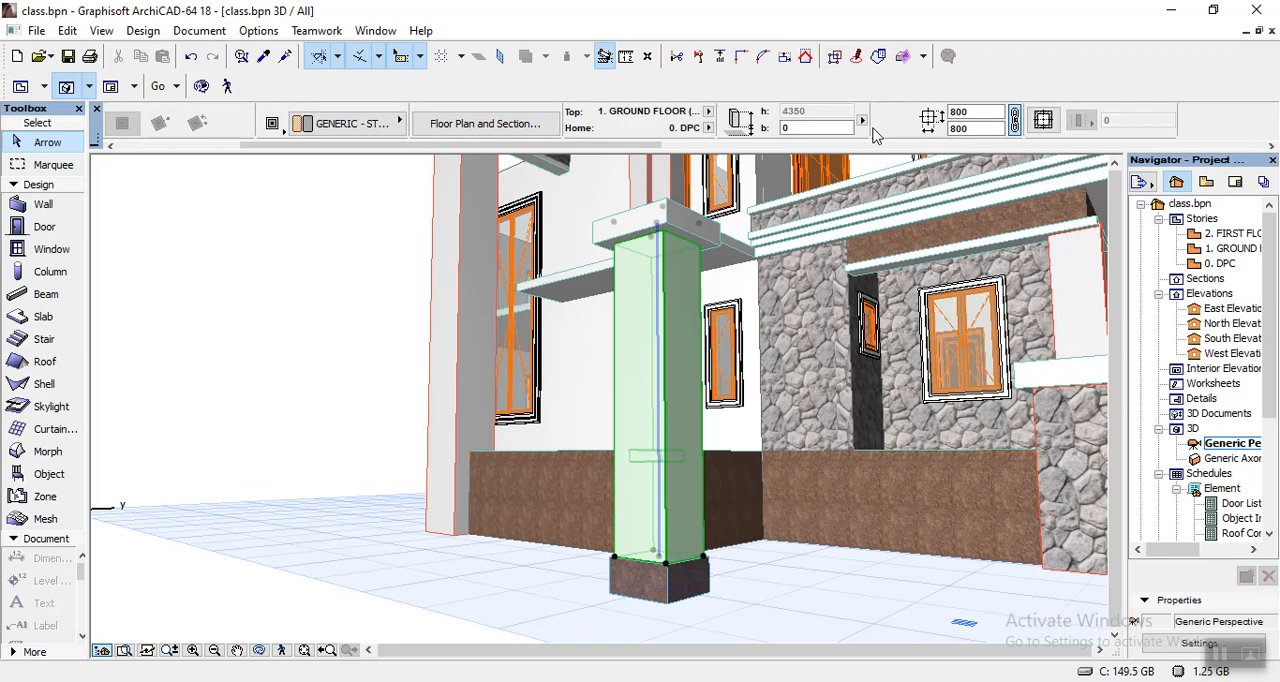
key("Escape")
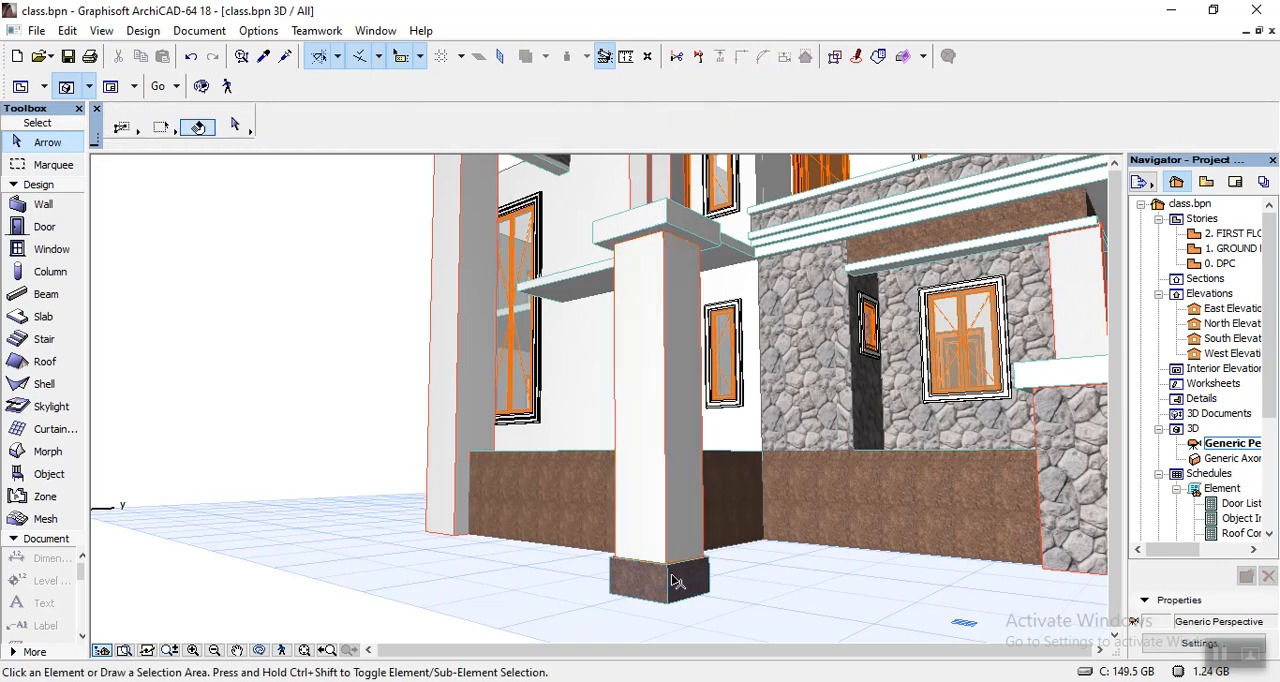
left_click(675, 581)
scroll(777, 129, "down", 3)
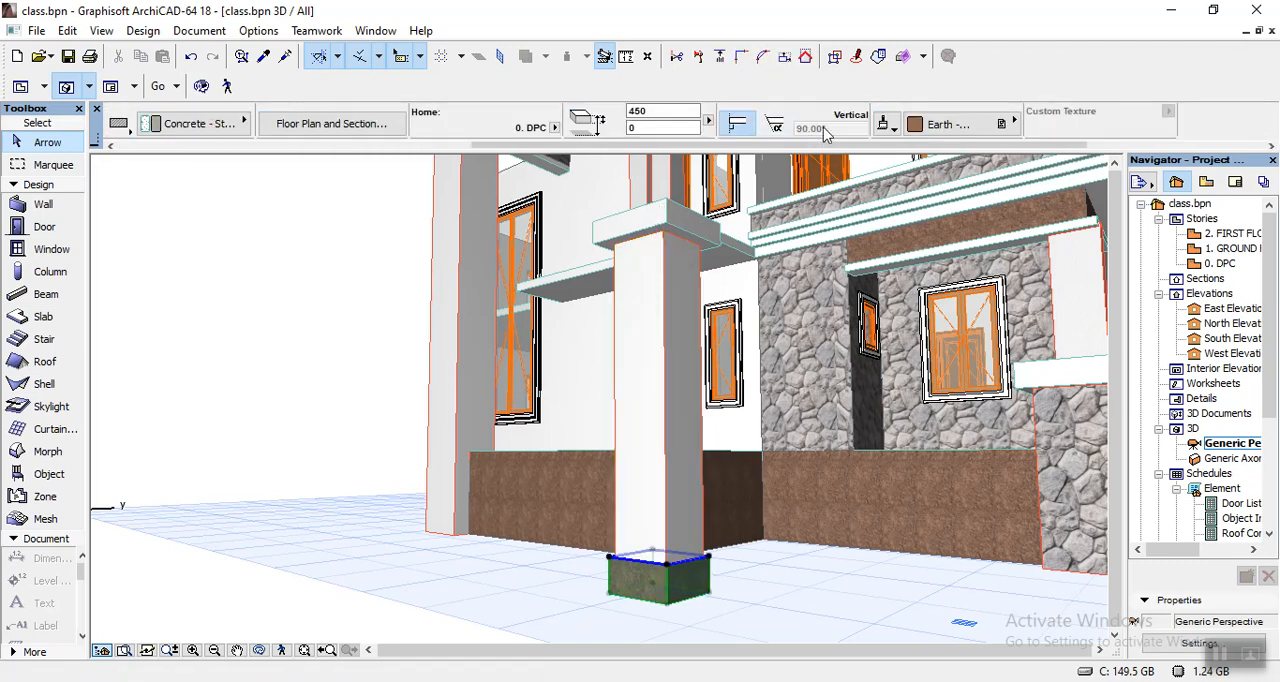
left_click(670, 128)
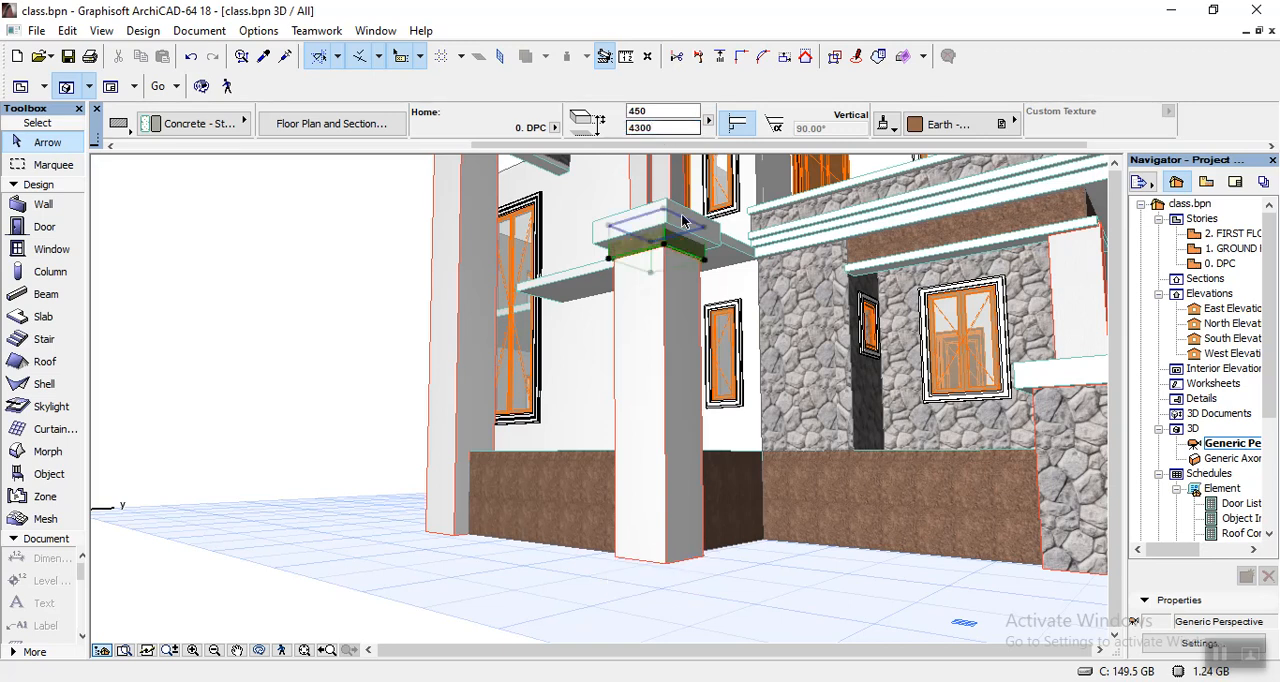
- Fit the brown slab under the column cap by trying offsets of 4010 and 4020, settling on 4022 mm, and make it 600 mm thick
scroll(668, 180, "up", 3)
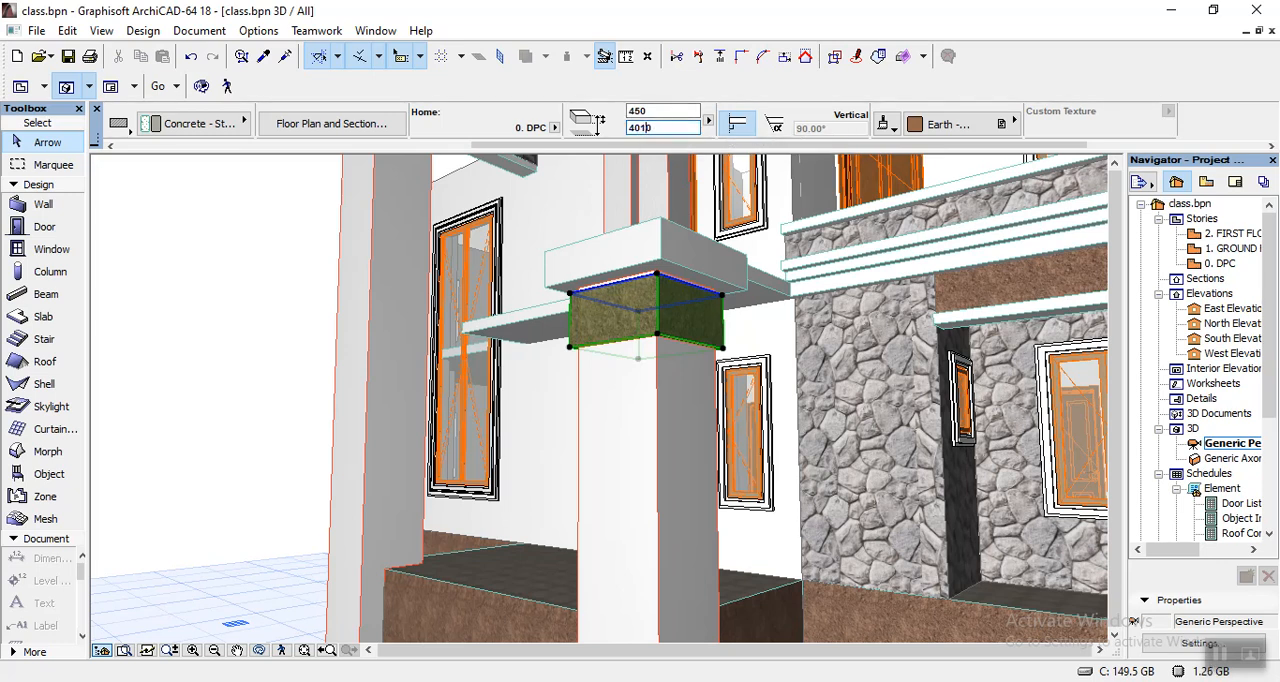
key("Return")
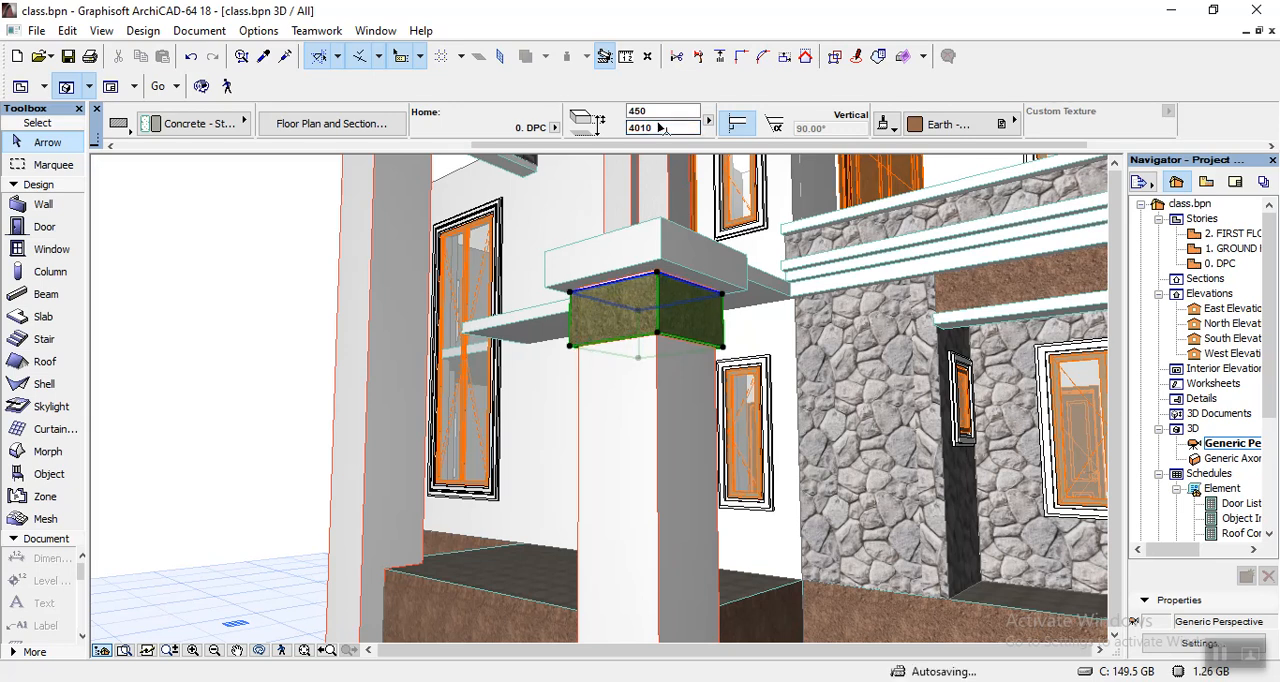
left_click(656, 127)
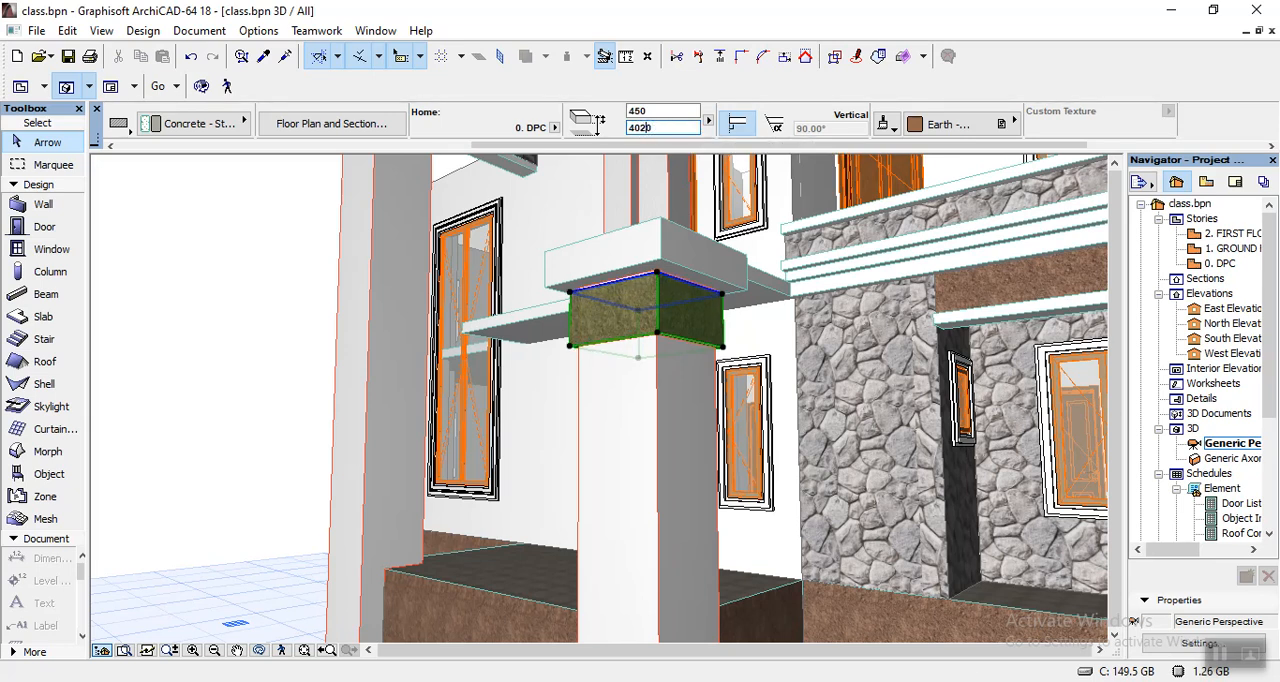
key("Return")
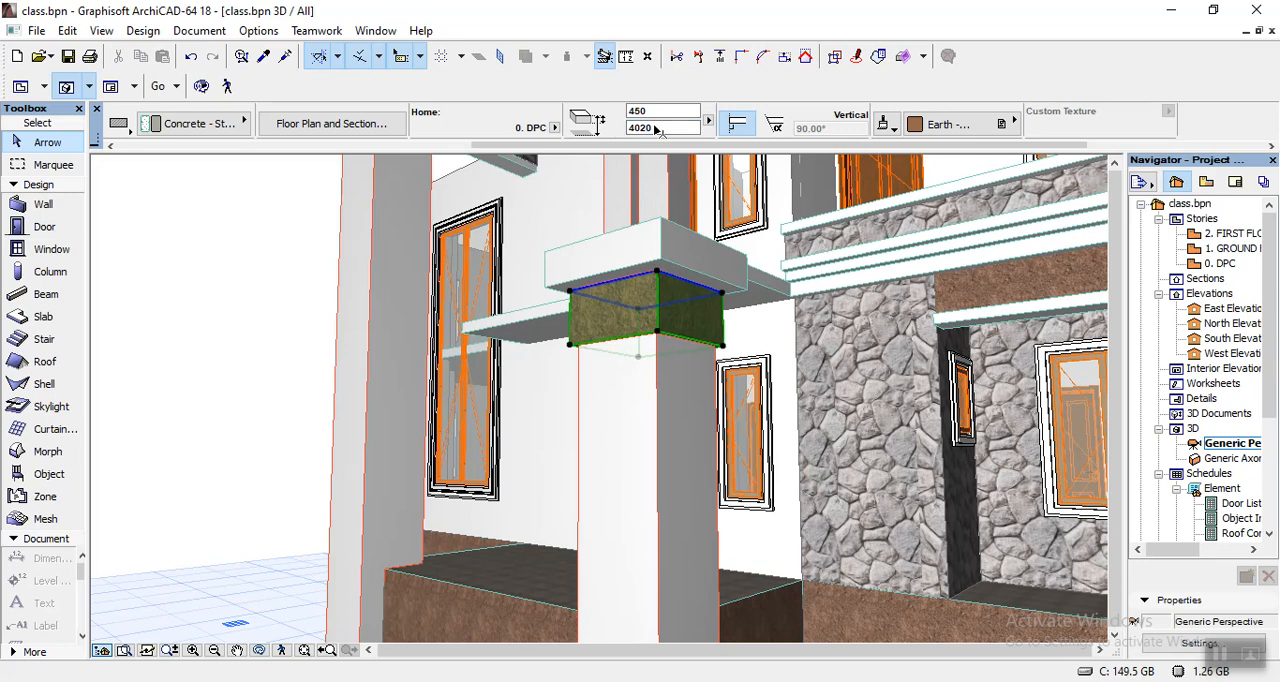
left_click(650, 128)
key("Return")
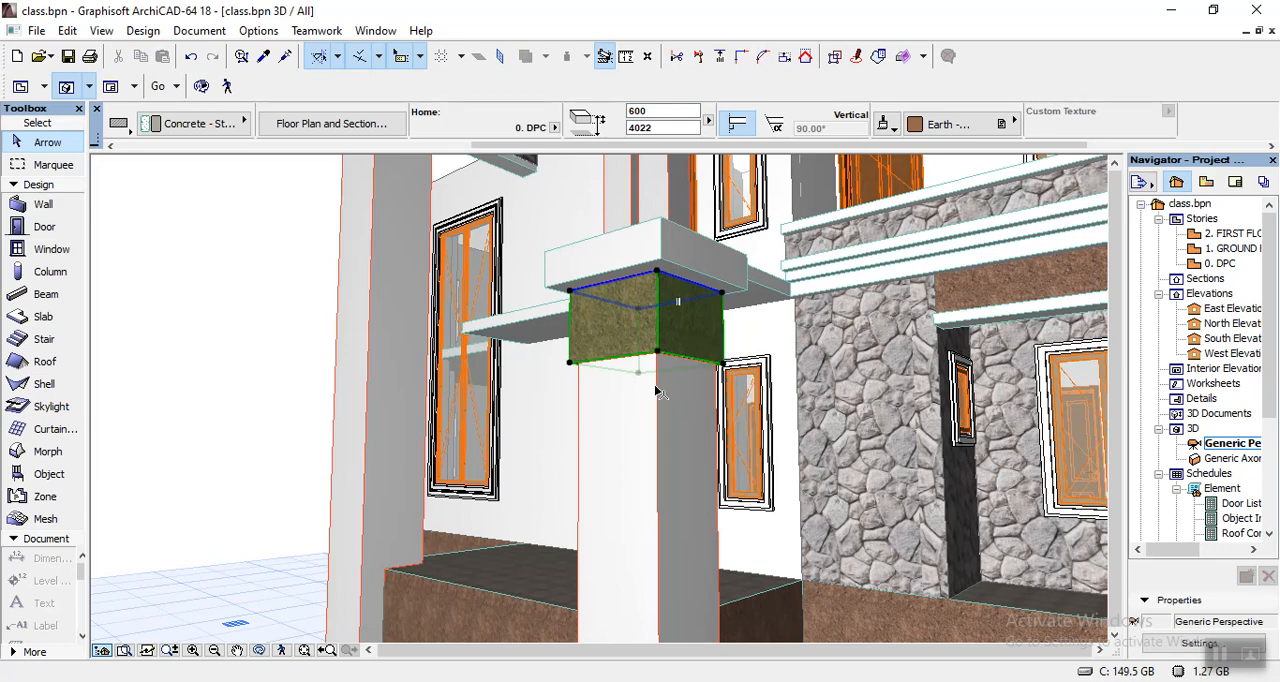
- Copy the brown slab 700 mm straight down the front column and compare the spacing with the reference render
key("ctrl+shift+d")
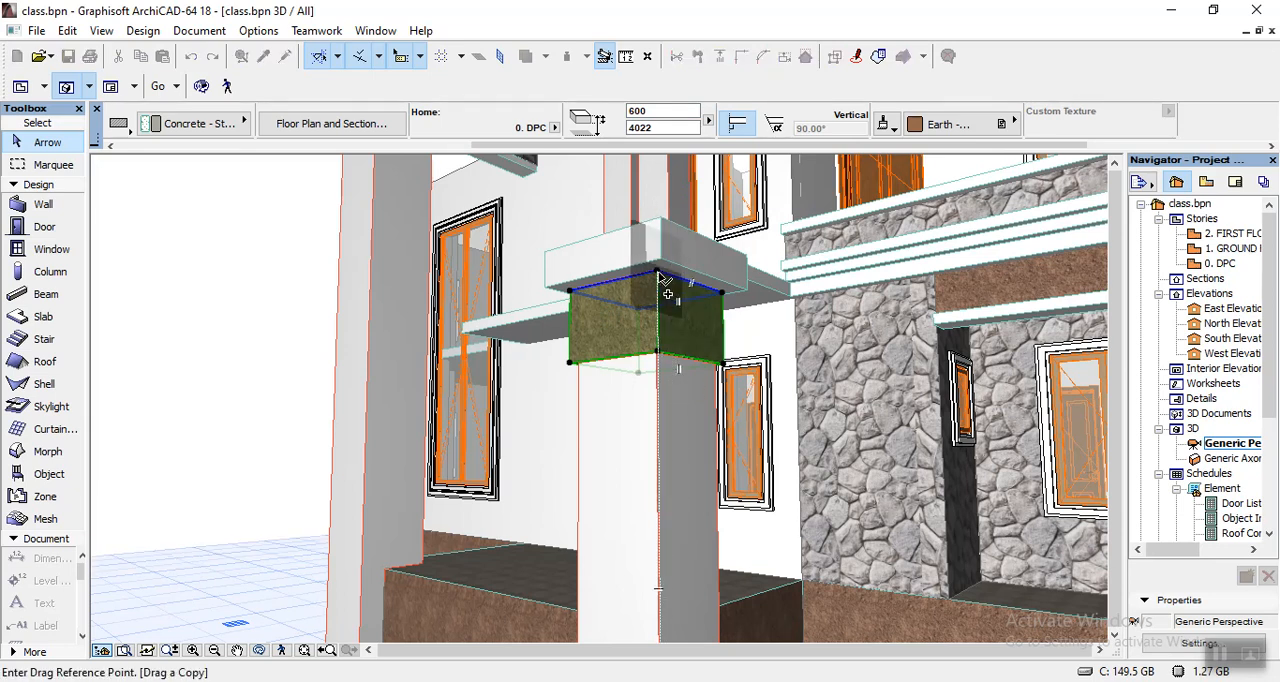
left_click(657, 271)
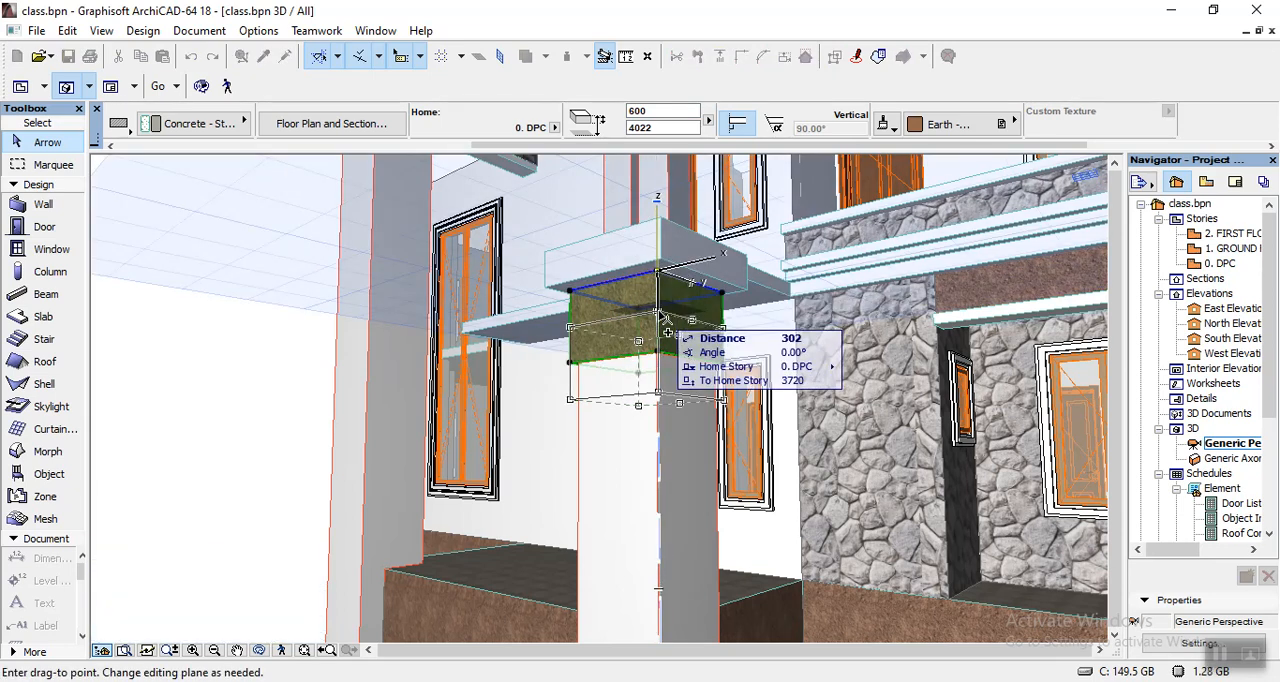
type("700")
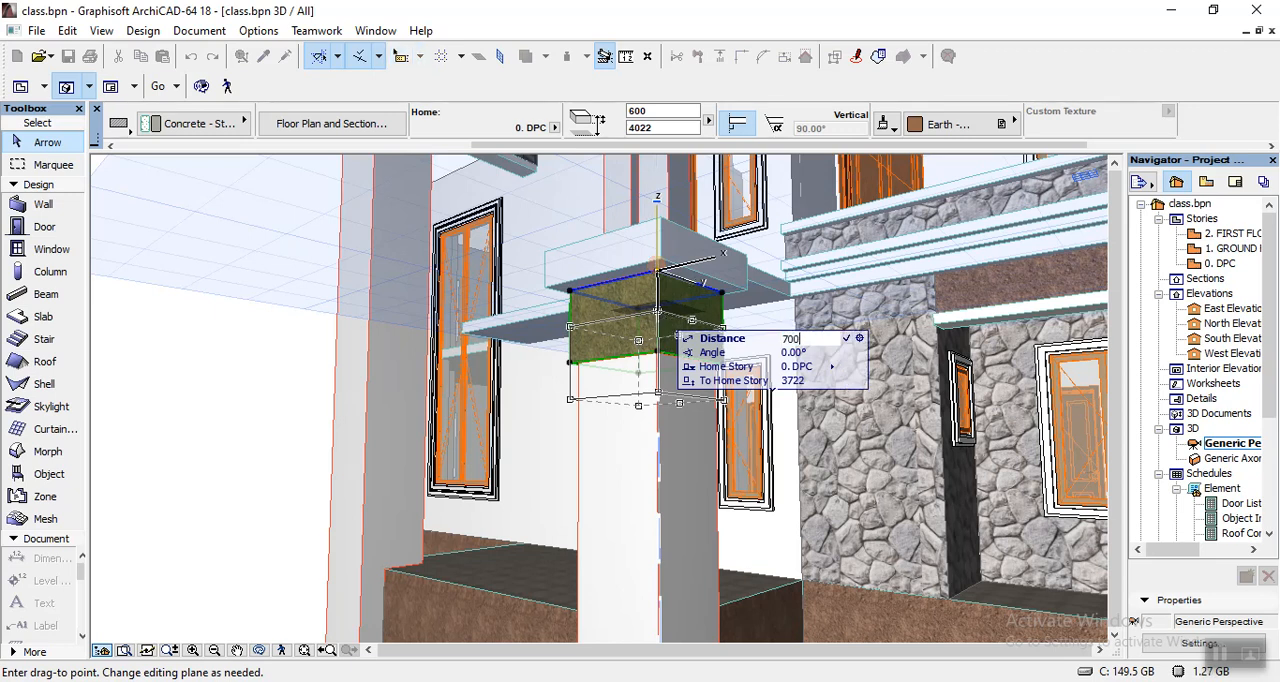
key("Return")
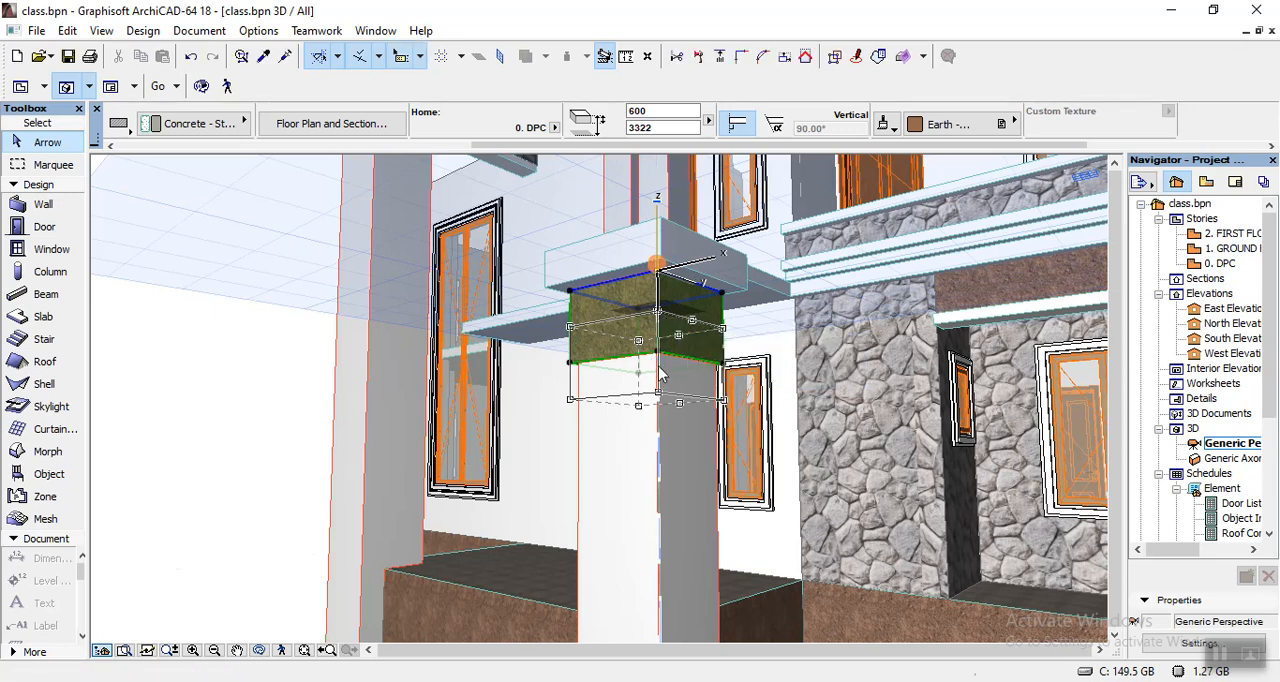
mouse_move(665, 680)
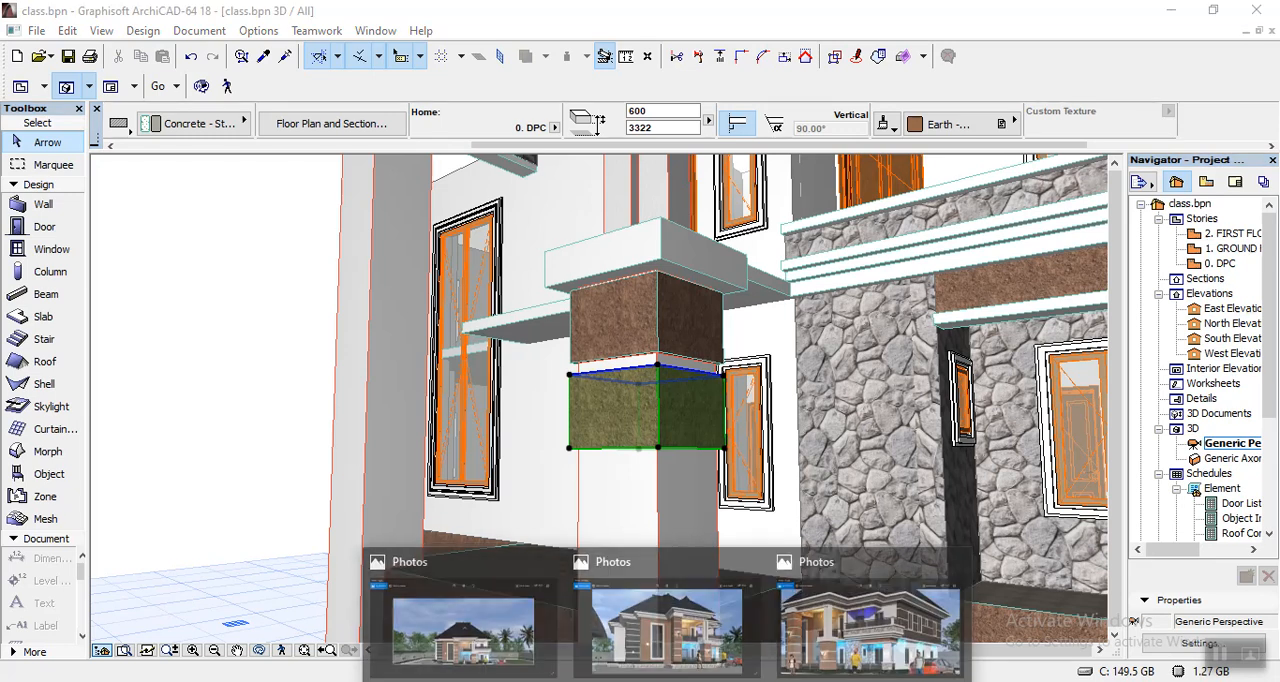
mouse_move(727, 648)
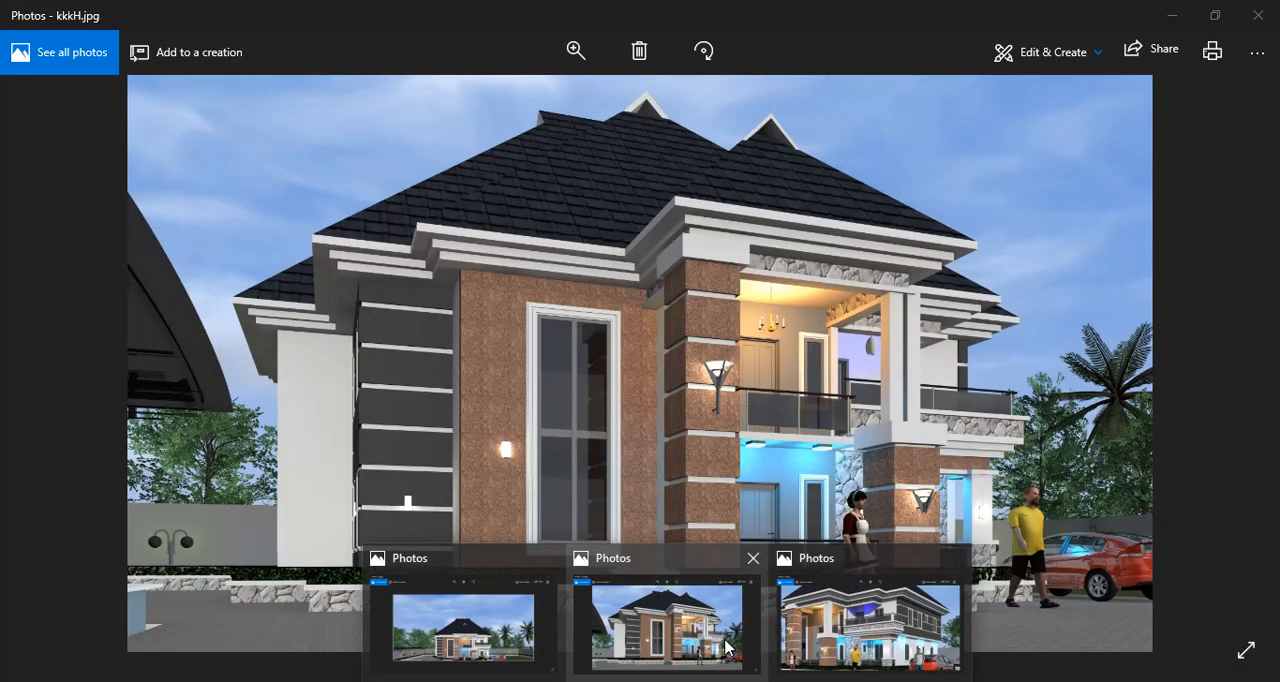
mouse_move(792, 648)
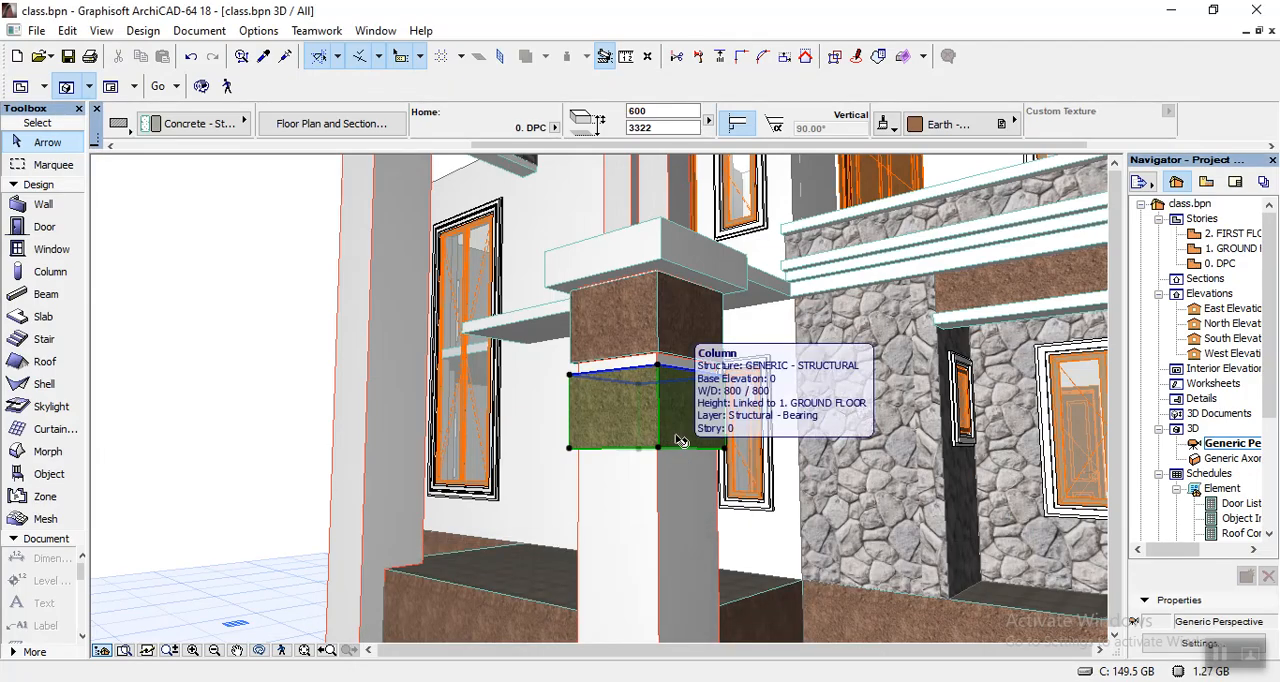
key("ctrl+d")
left_click(665, 392)
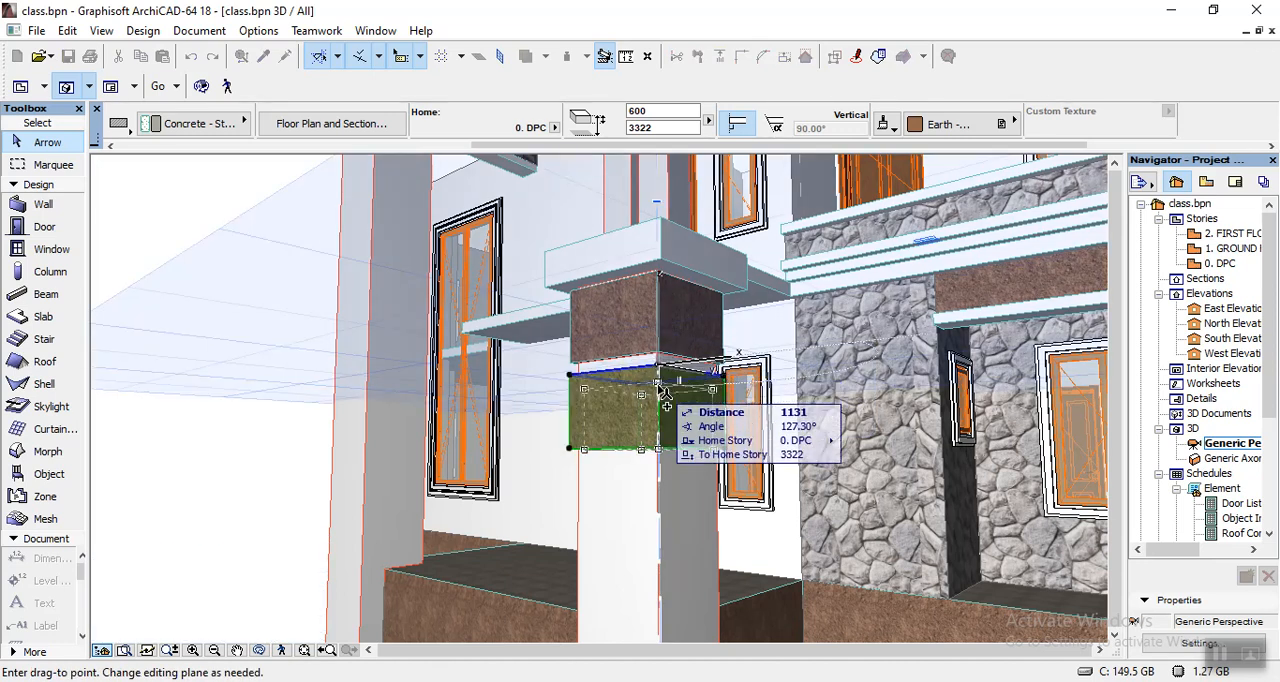
type("700")
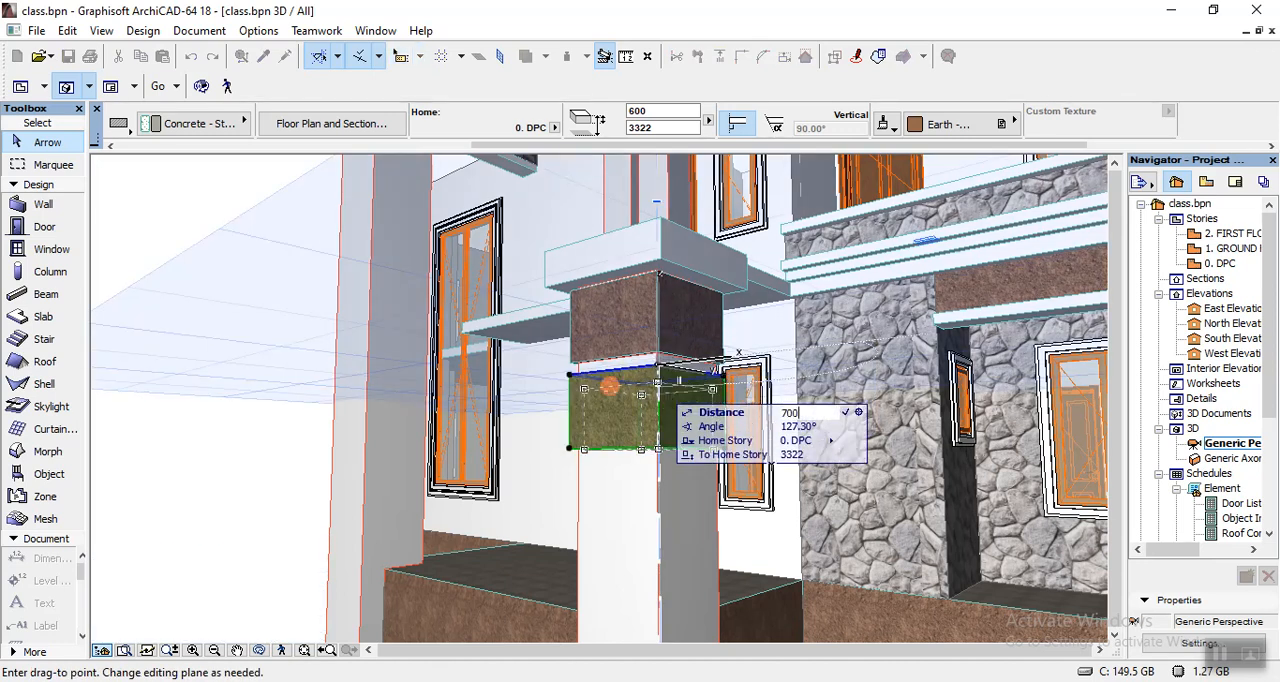
key("Return")
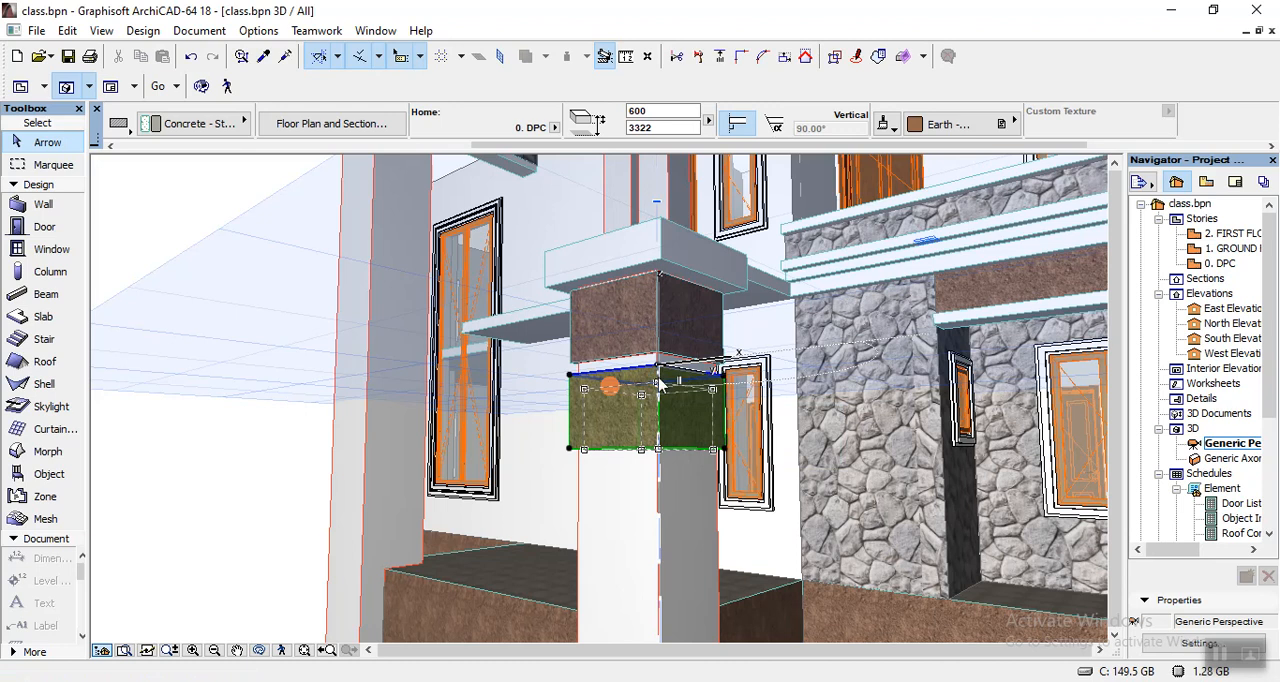
left_click(653, 385)
- Copy the second brown slab 700 mm straight down the column to make the third band
key("ctrl+d")
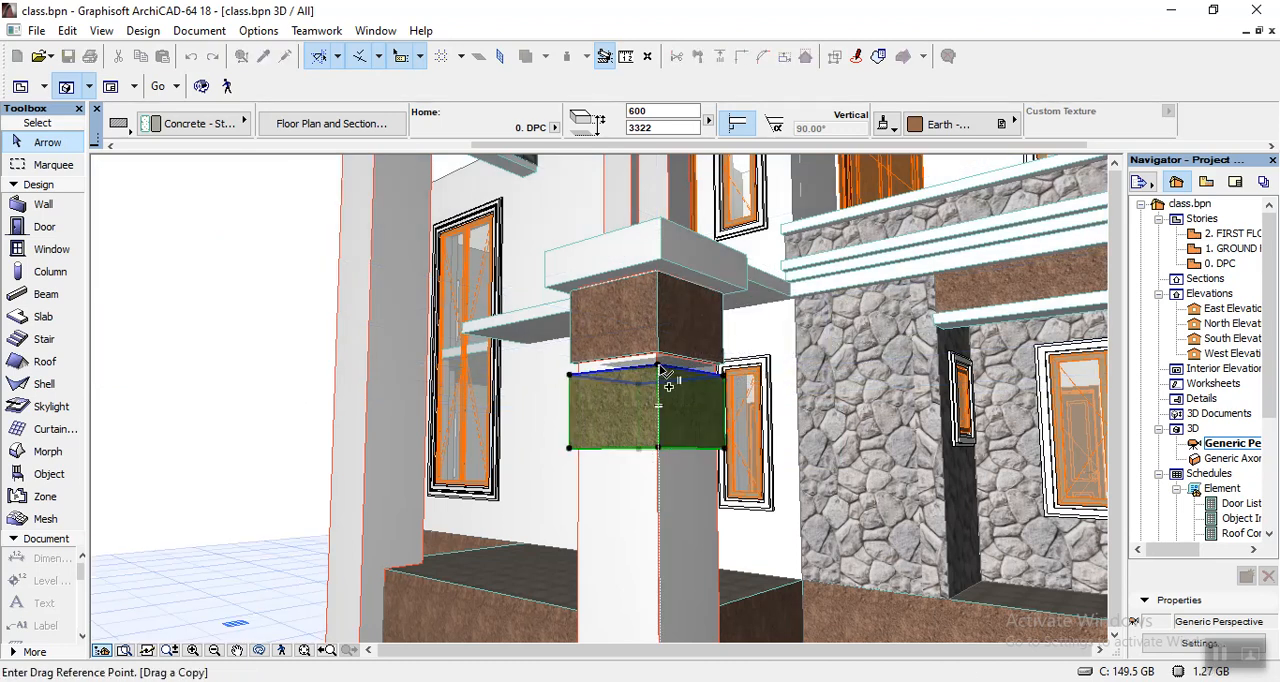
left_click(656, 385)
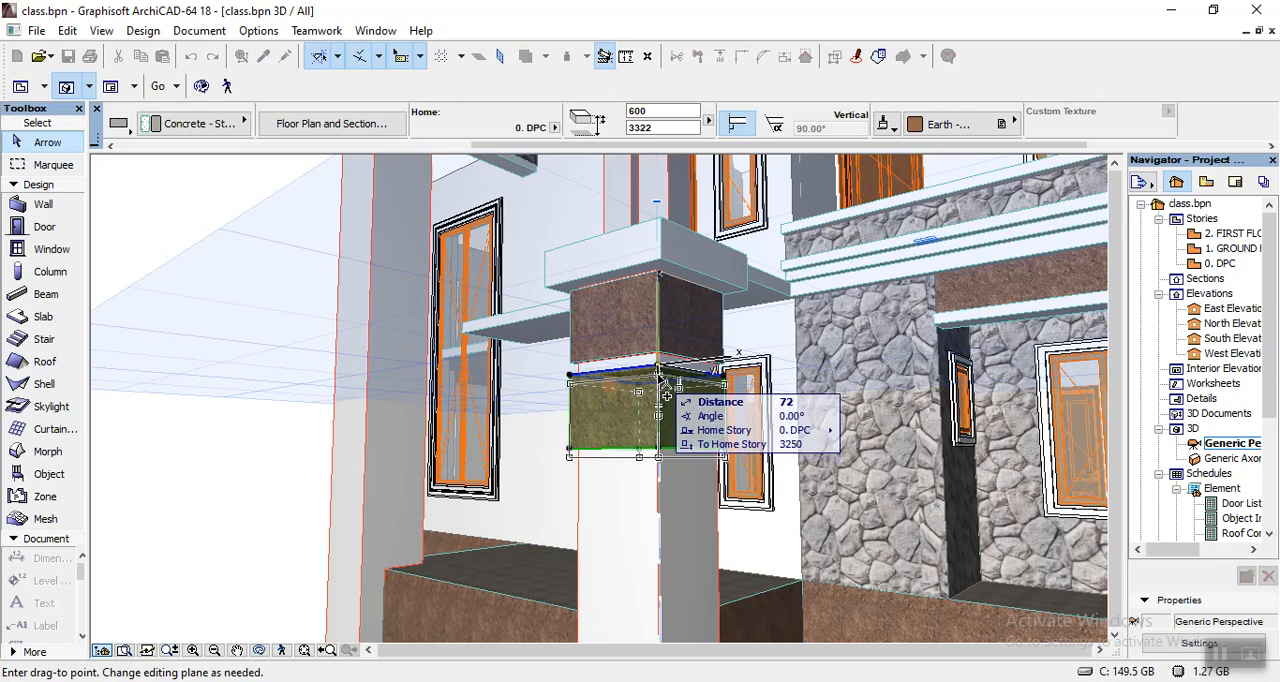
type("7")
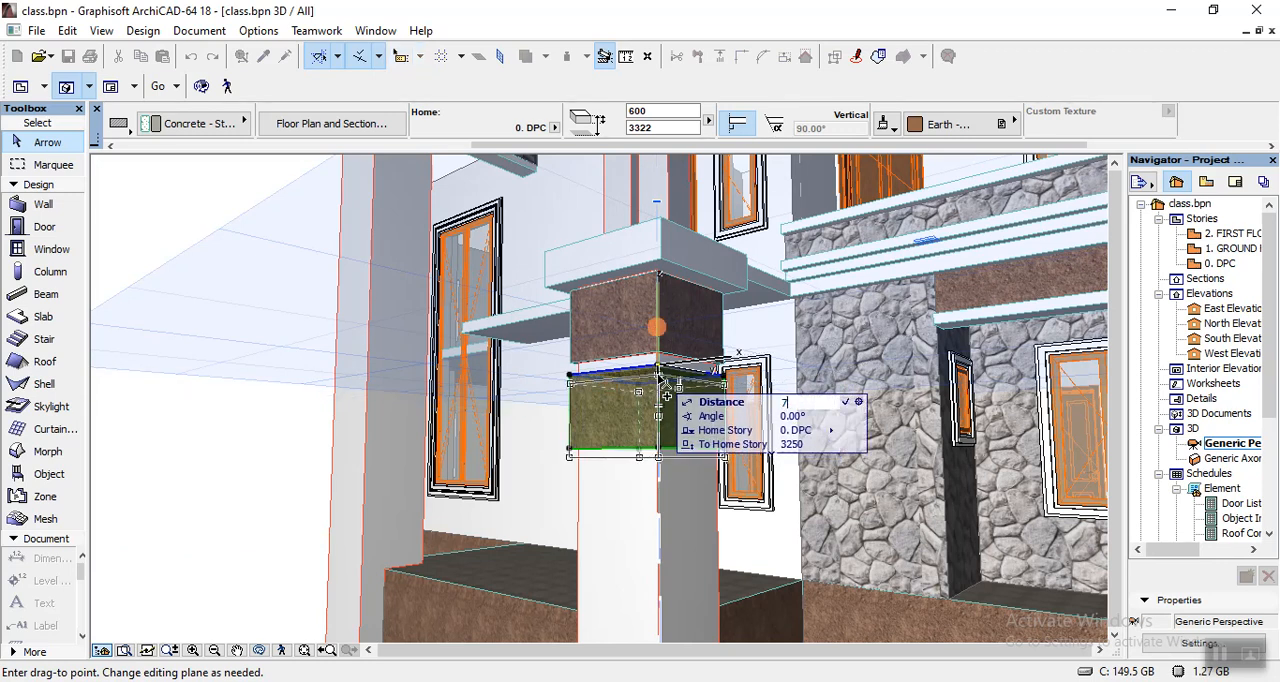
key("Return")
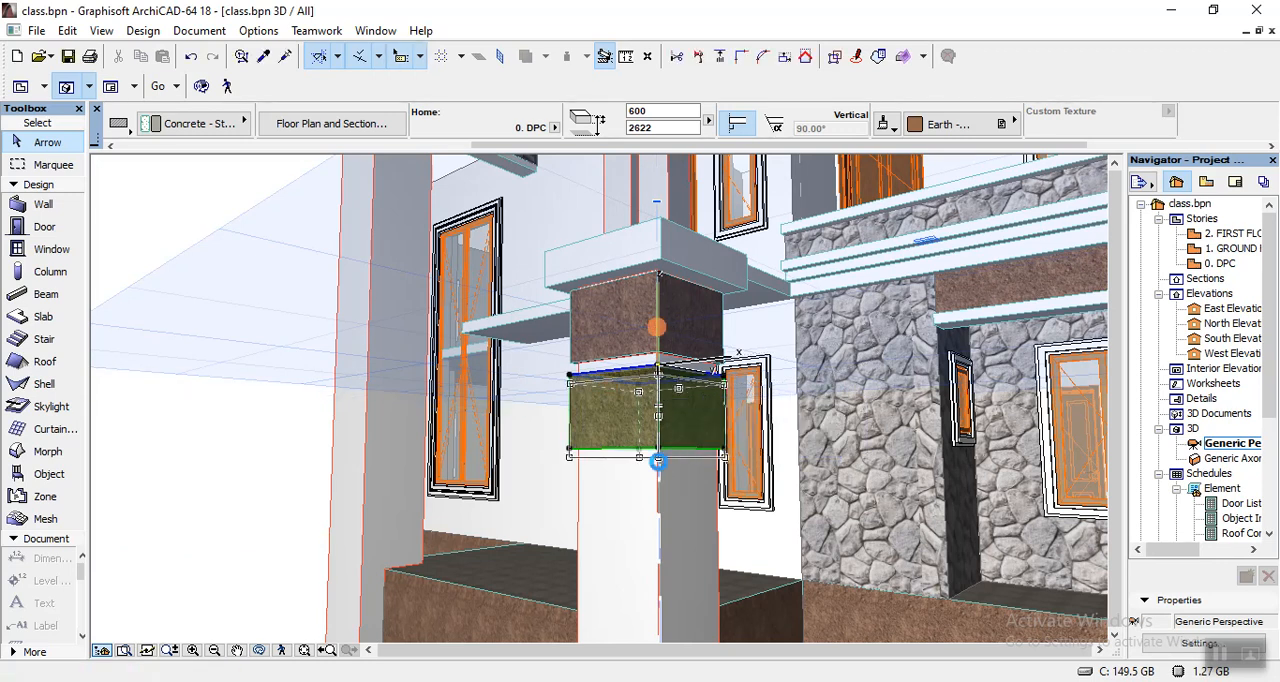
key("ctrl+shift+d")
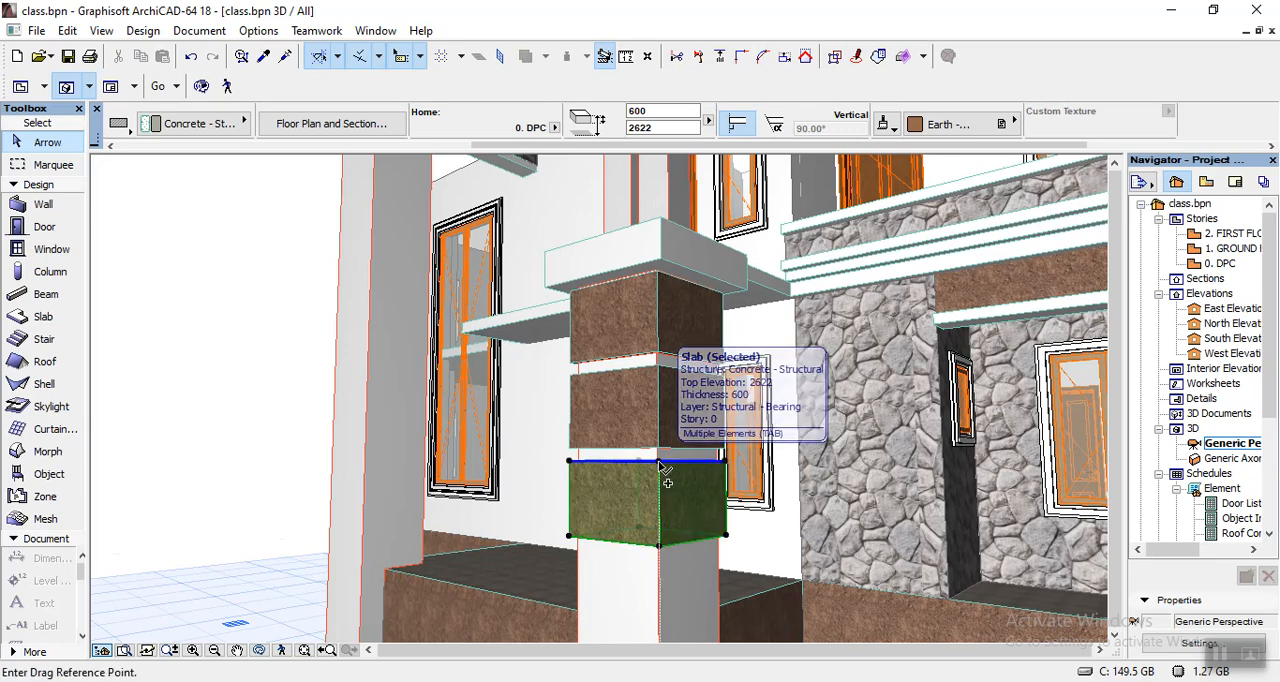
left_click(659, 464)
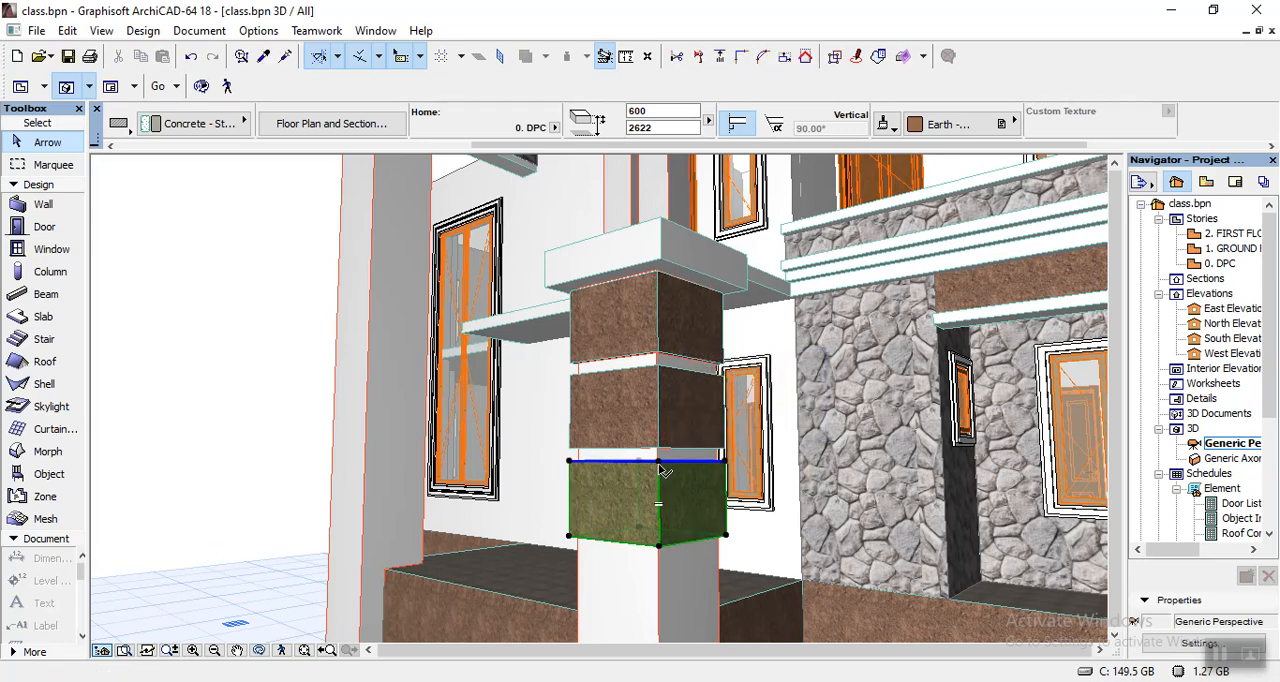
key("ctrl+shift+d")
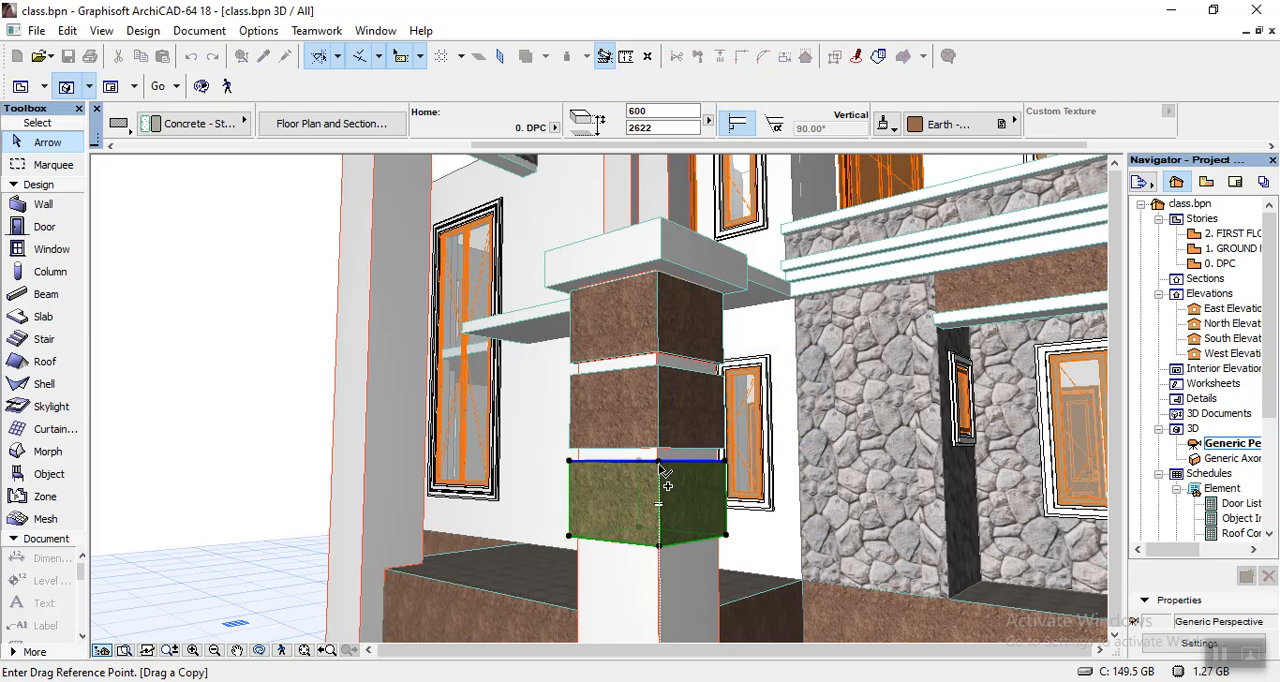
key("Escape")
scroll(636, 507, "down", 3)
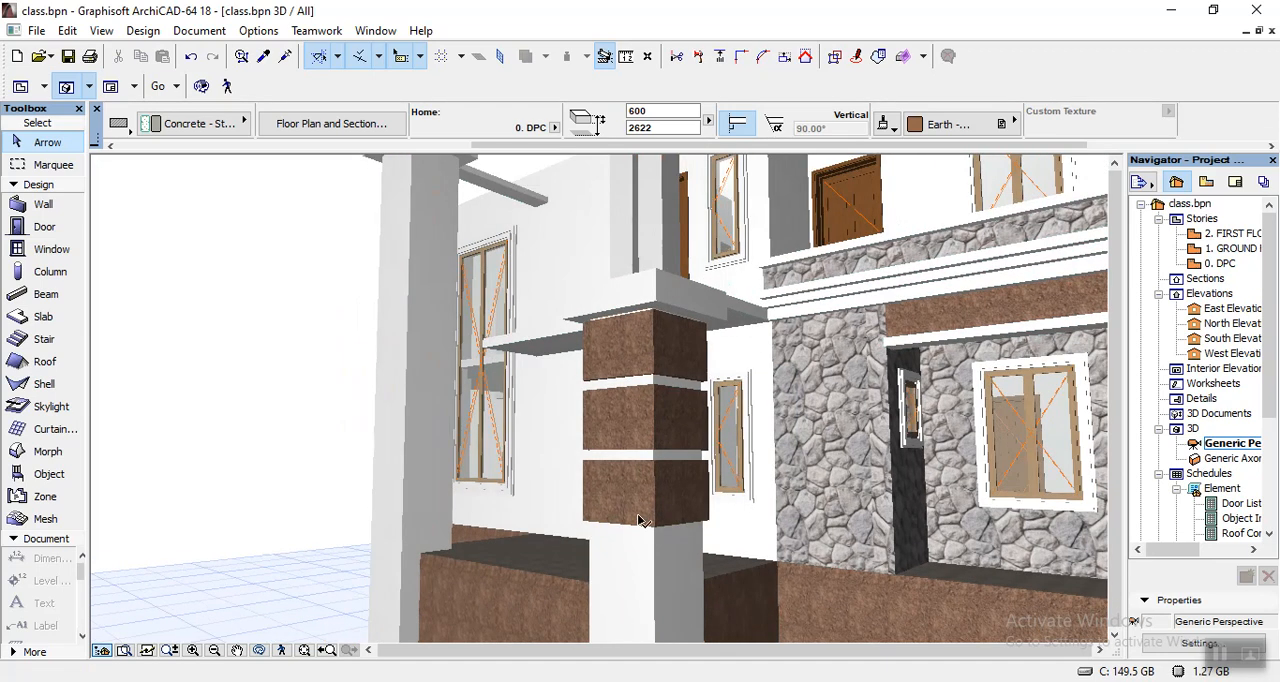
scroll(681, 553, "up", 1)
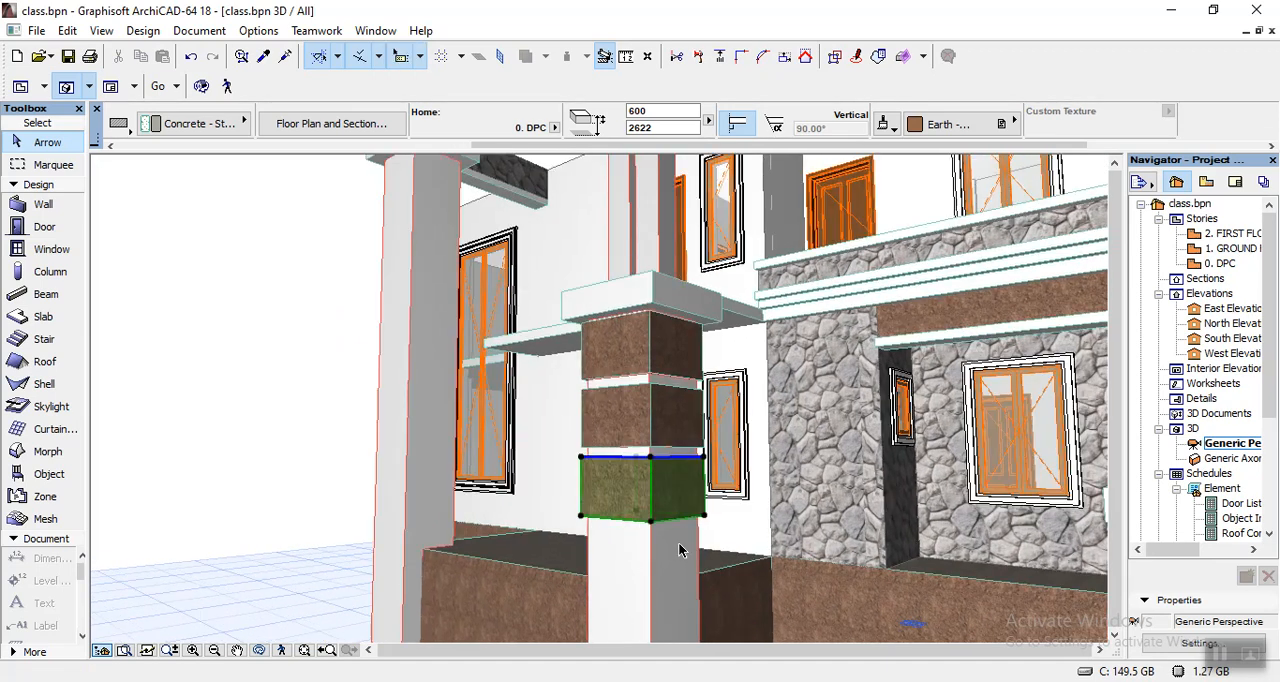
scroll(680, 547, "up", 1)
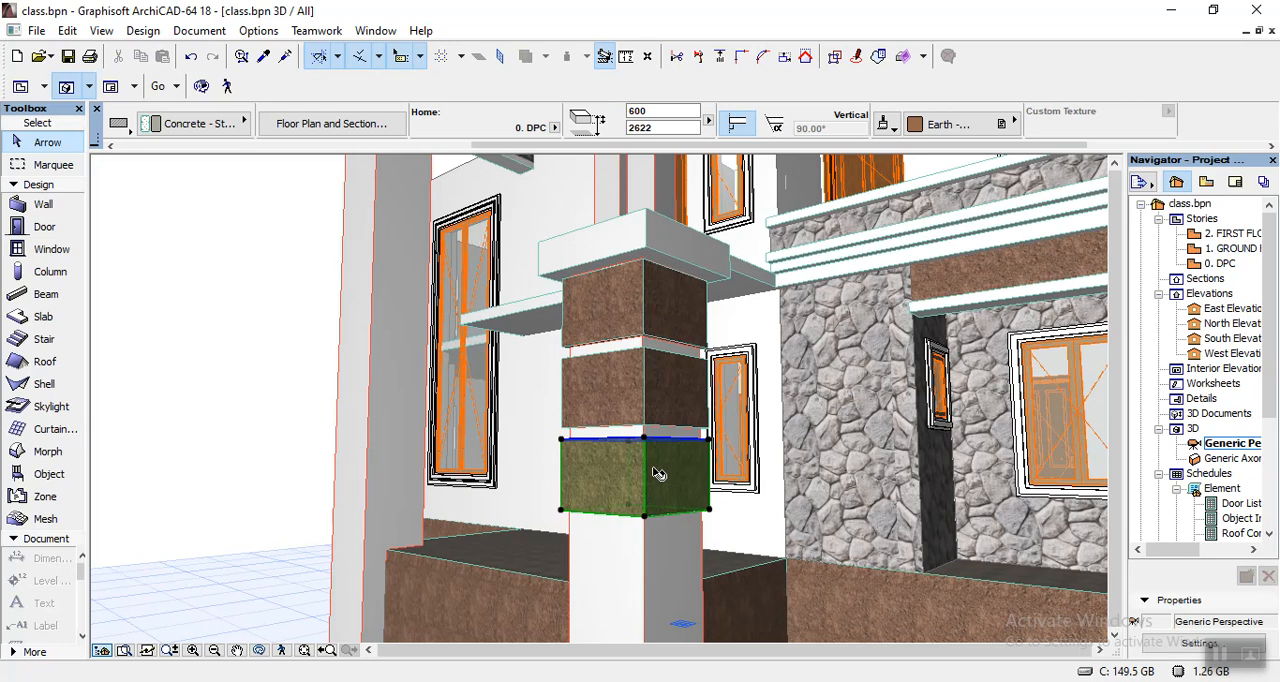
- Add a fourth brown band by copying the third slab 700 mm straight down the column
key("ctrl+shift+d")
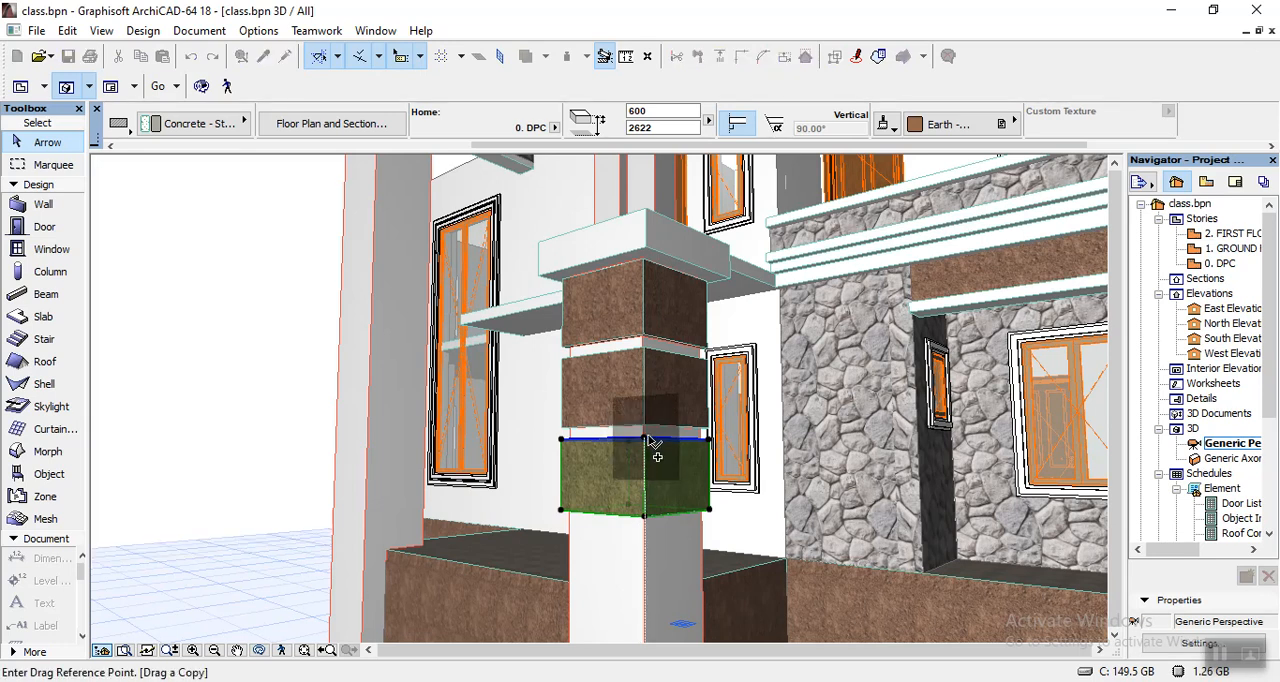
left_click(648, 441)
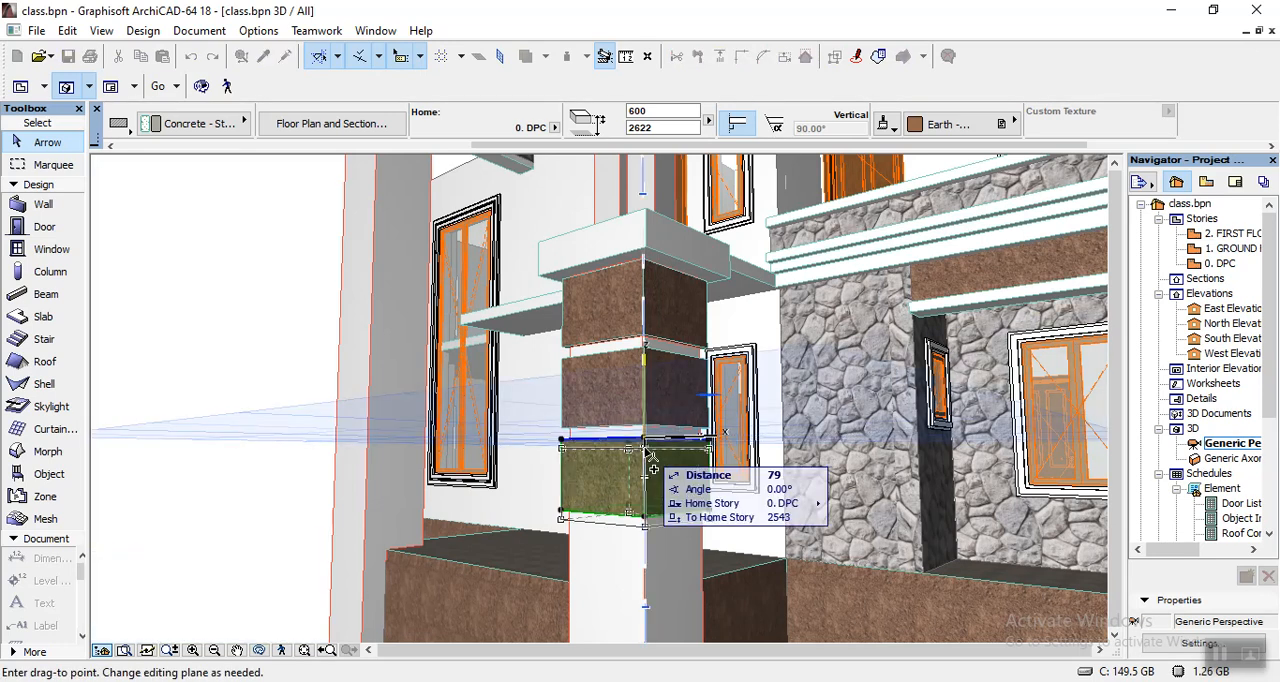
type("700")
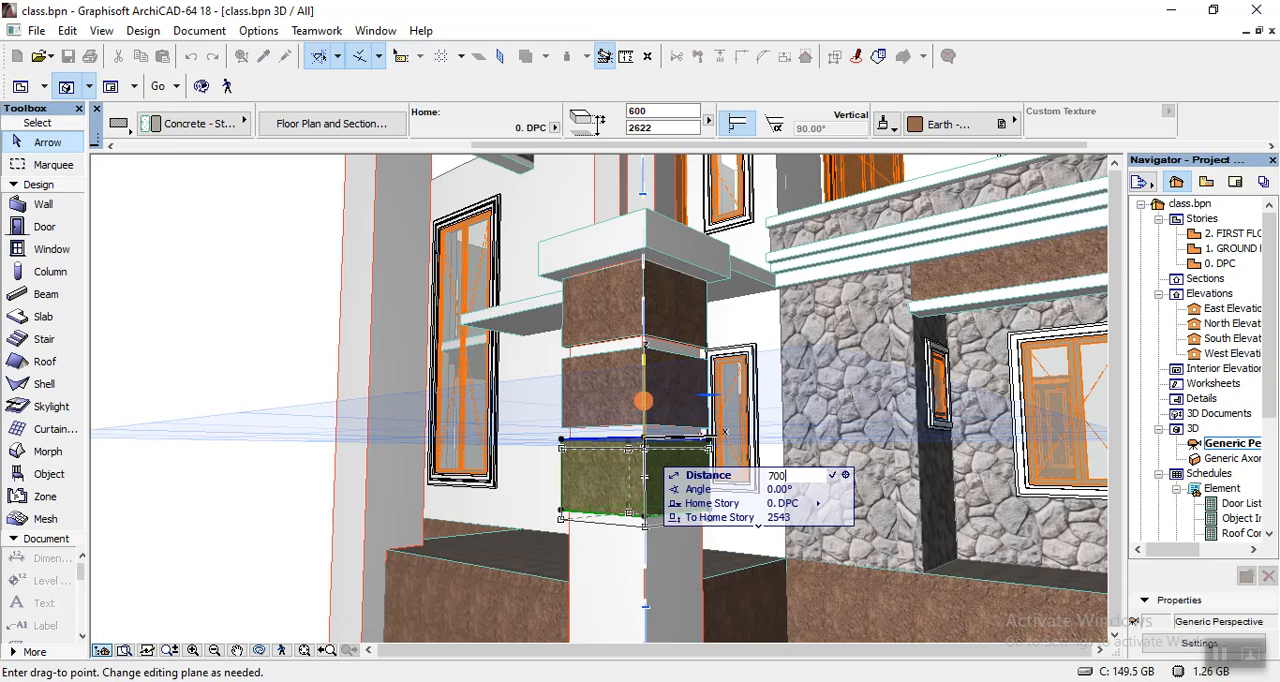
key("Return")
- Select the fourth brown slab and copy it 700 mm straight down the column as the fifth band
scroll(648, 461, "down", 2)
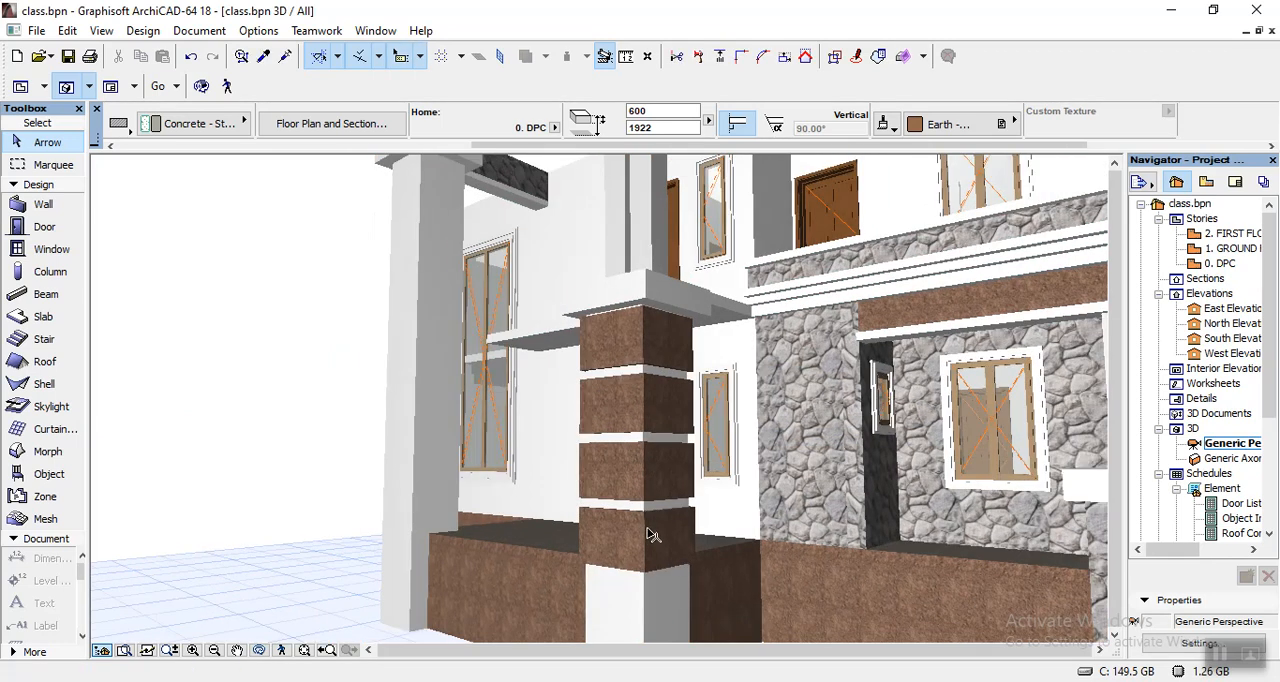
scroll(650, 545, "up", 3)
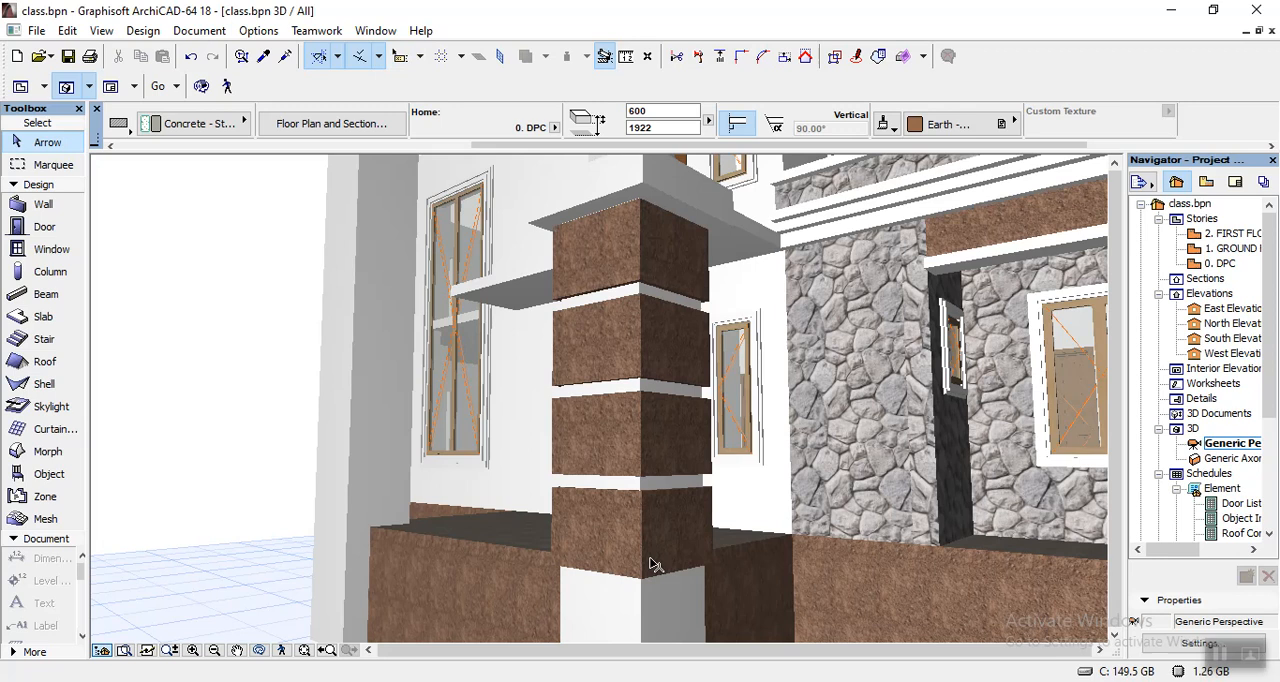
left_click(653, 565)
key("ctrl+d")
key("ctrl")
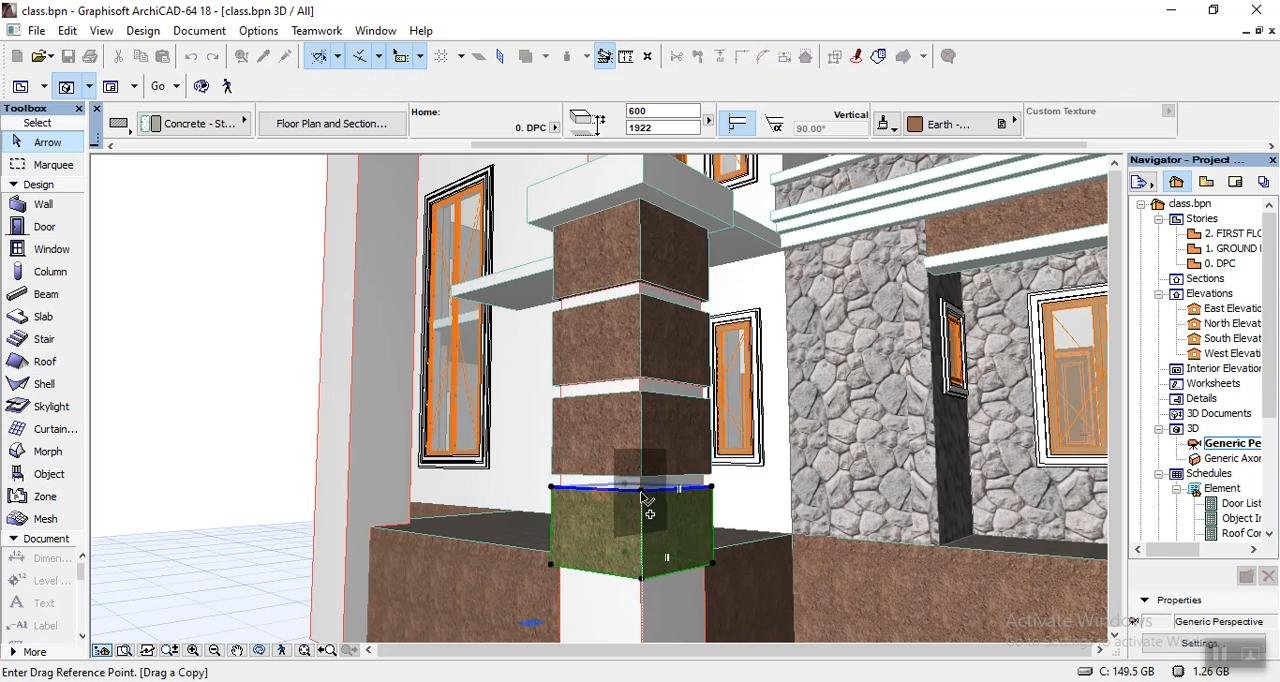
left_click(642, 493)
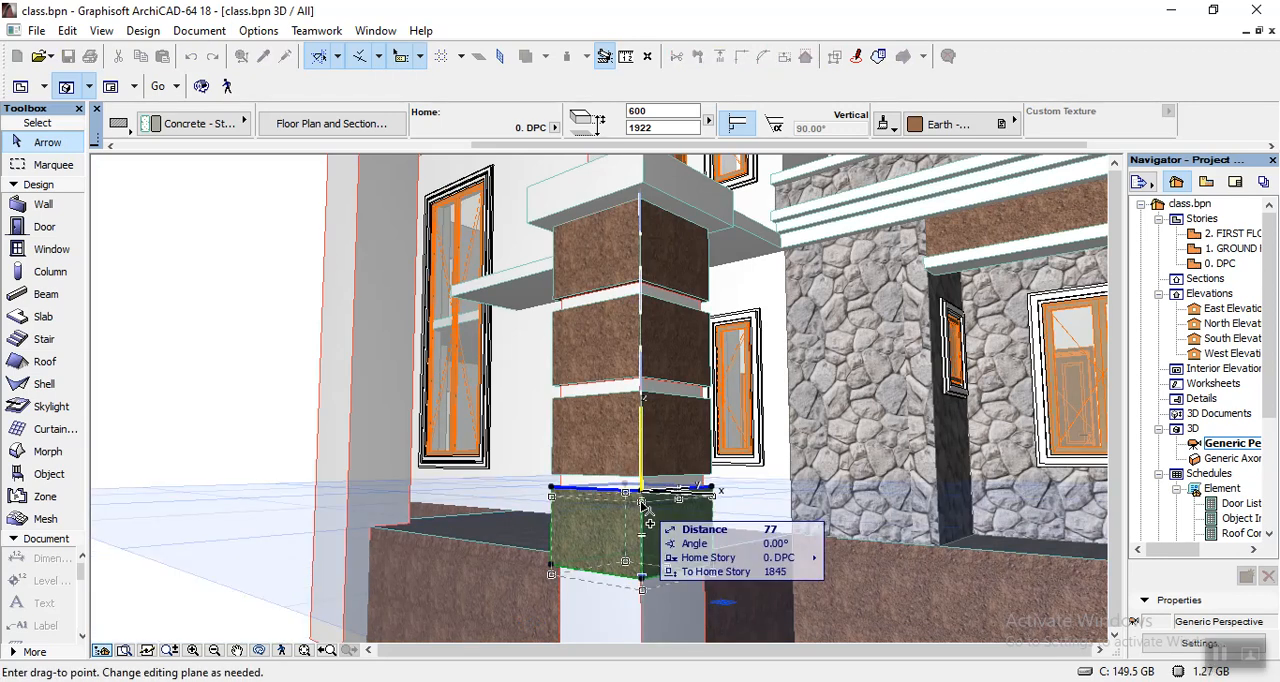
type("7")
key("Return")
scroll(608, 447, "down", 5)
scroll(616, 620, "up", 5)
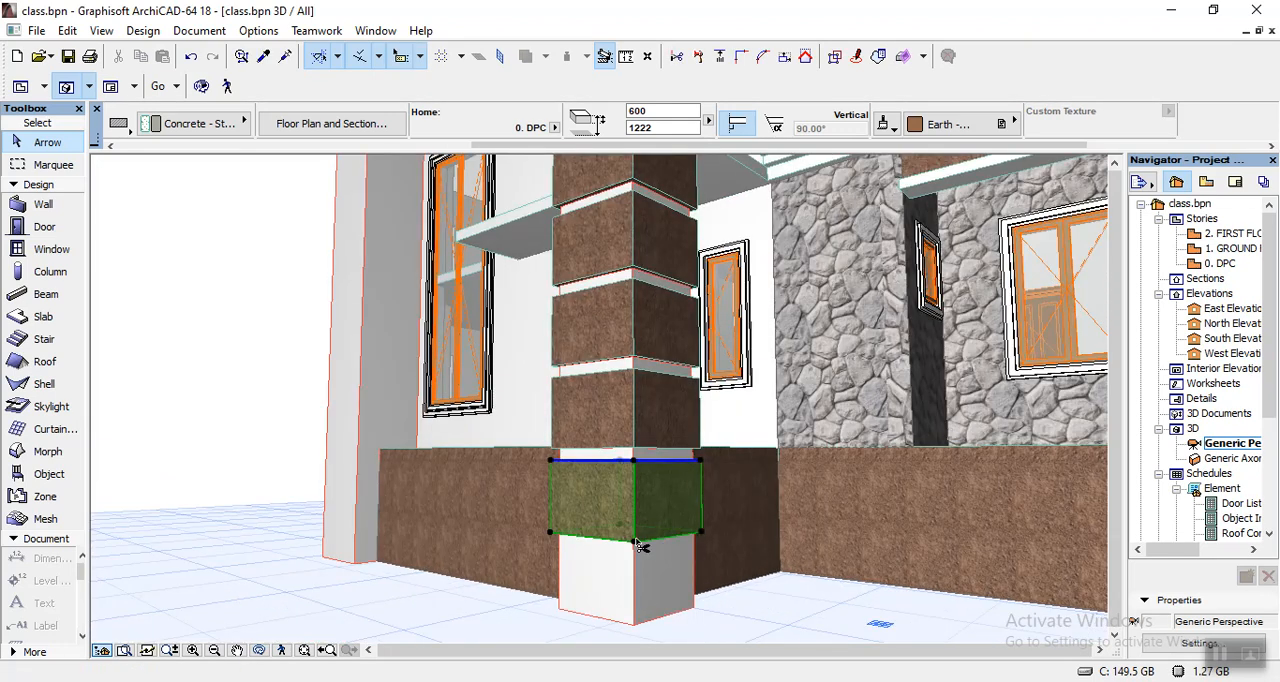
key("ctrl+d")
key("ctrl")
key("ctrl+d")
key("ctrl")
scroll(635, 492, "up", 2)
key("Escape")
- Copy the fifth brown slab 700 mm straight down to form the lowest band at the column's foot
key("ctrl+d")
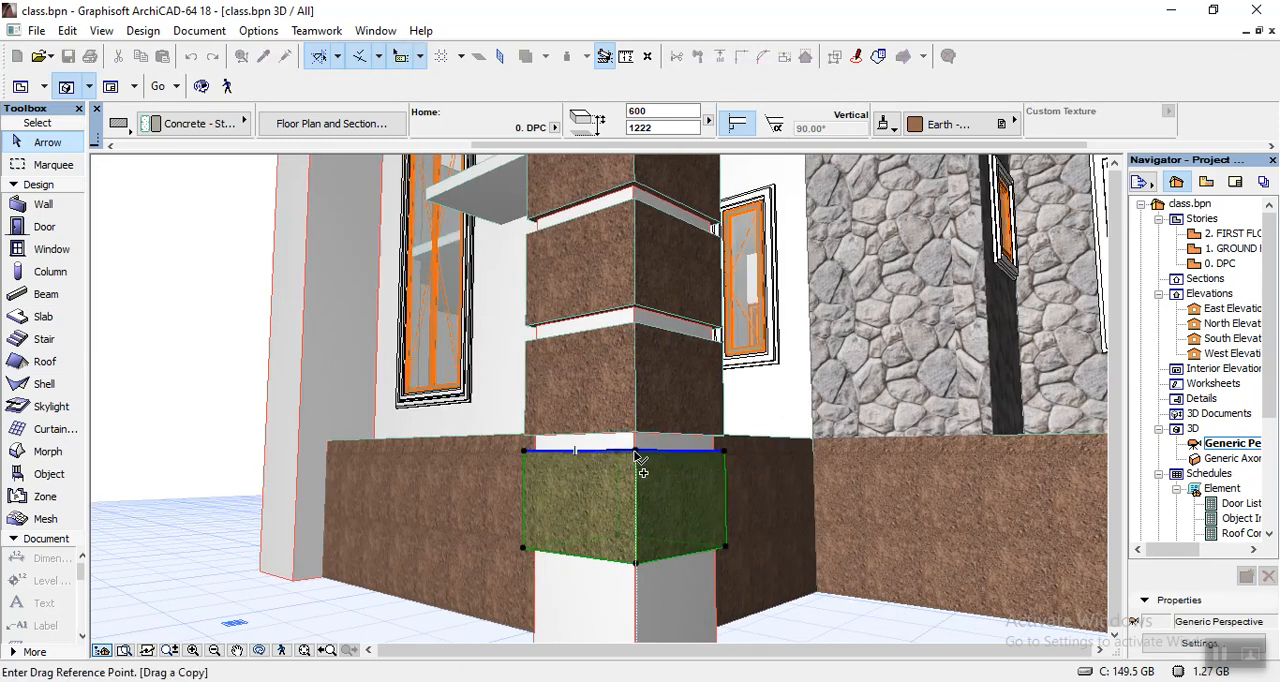
left_click(634, 456)
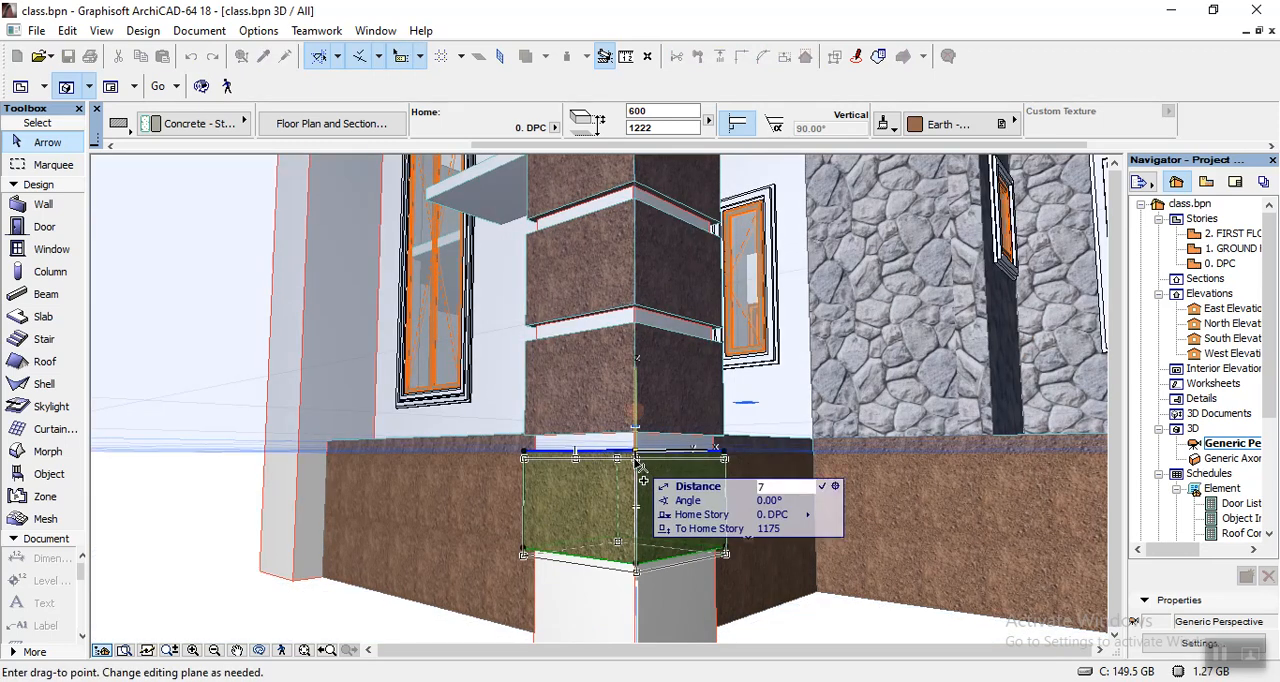
left_click(638, 580)
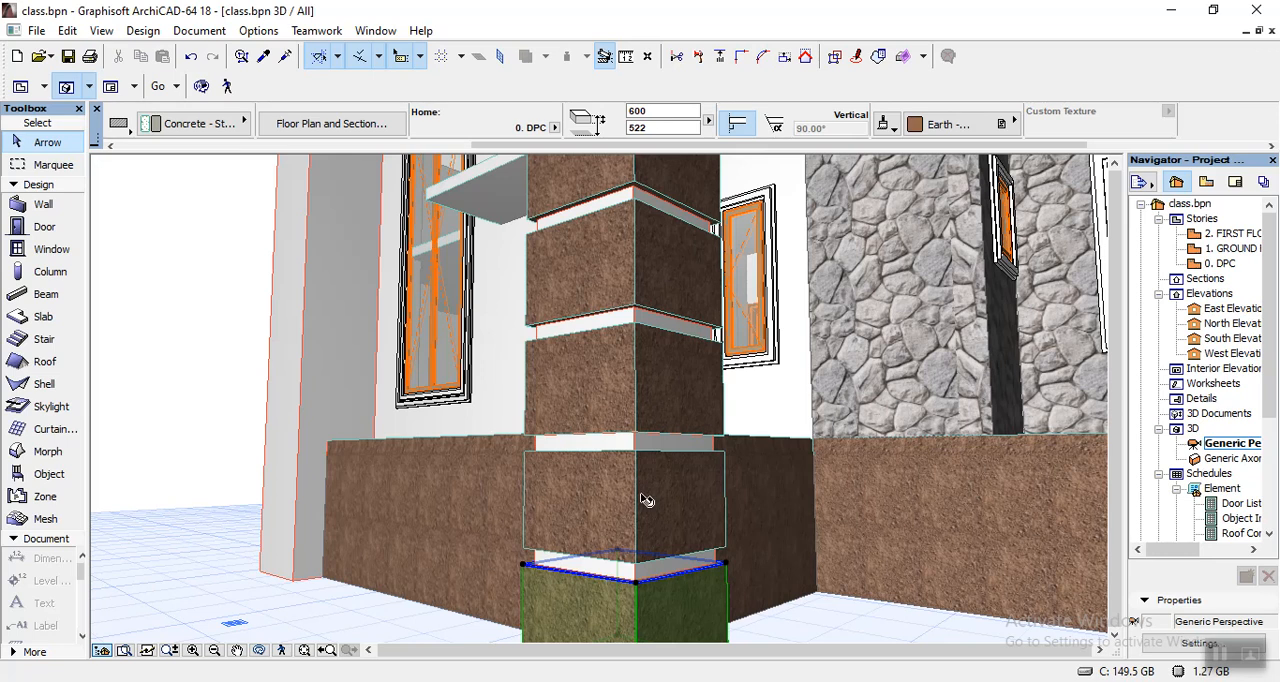
- Select the five brown slabs below the topmost band on the front column and group them
left_click(642, 495, "shift")
left_click(648, 396, "shift")
left_click(655, 285, "shift")
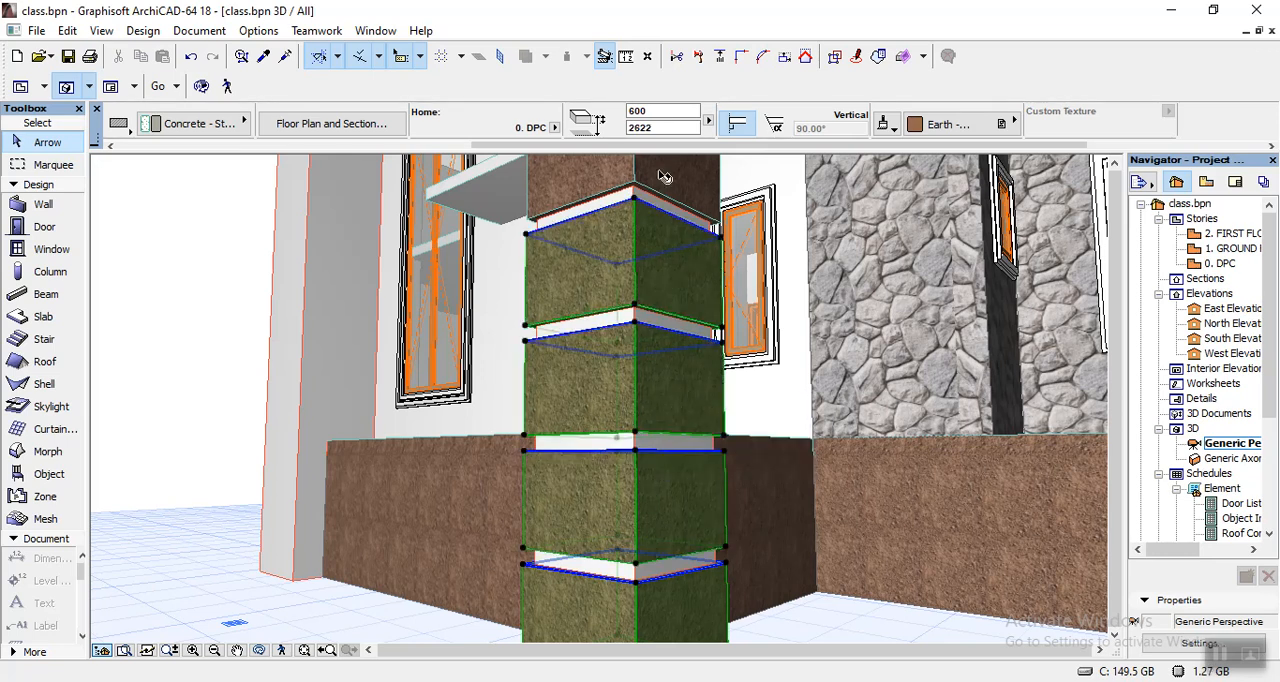
left_click(665, 177, "shift")
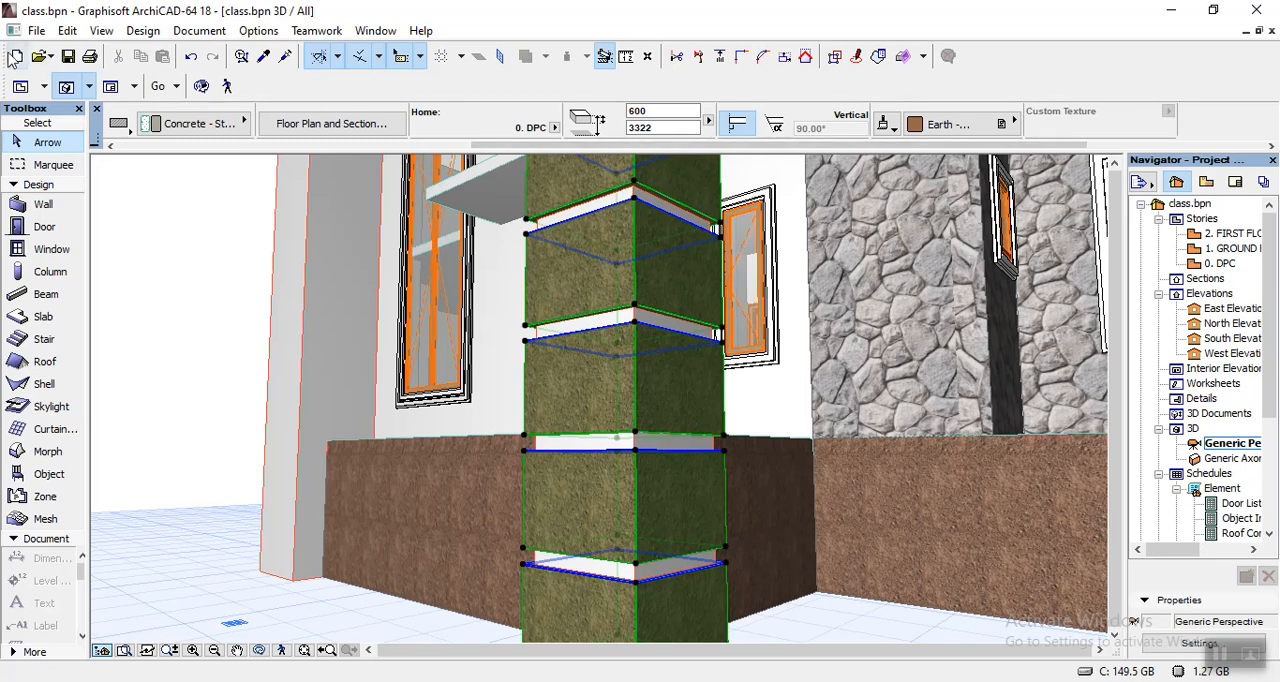
left_click(67, 30)
left_click(66, 31)
left_click(67, 31)
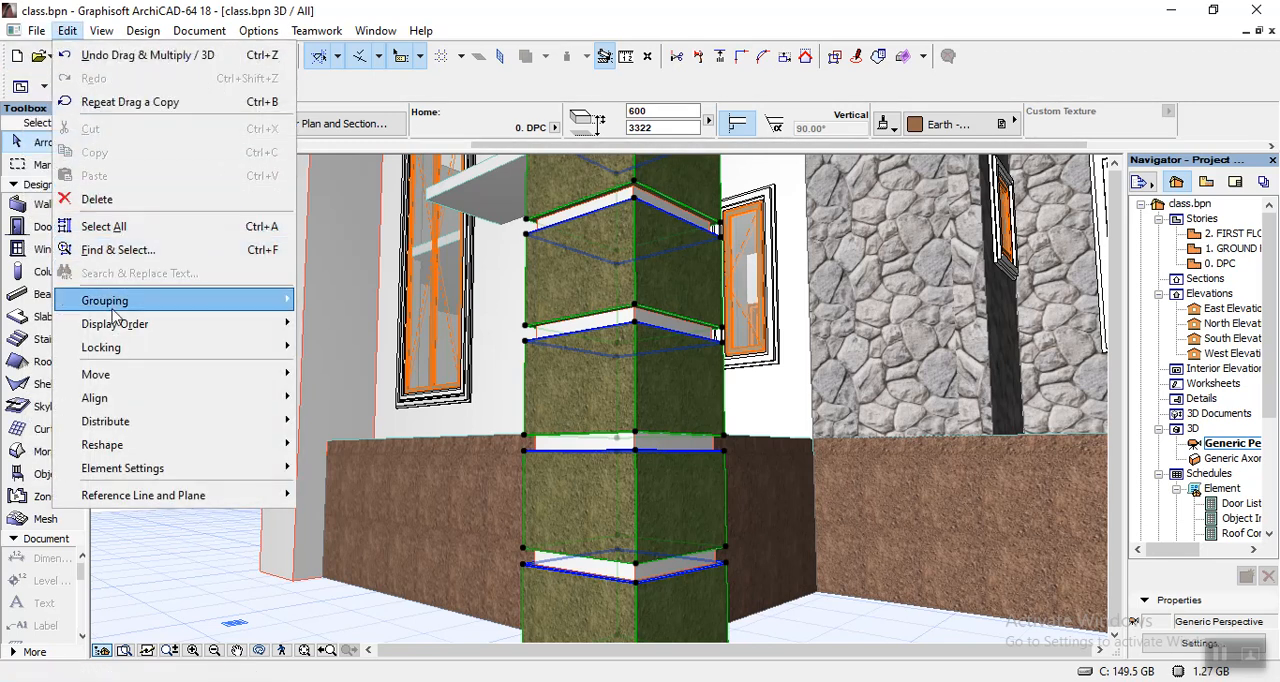
mouse_move(115, 305)
left_click(330, 297)
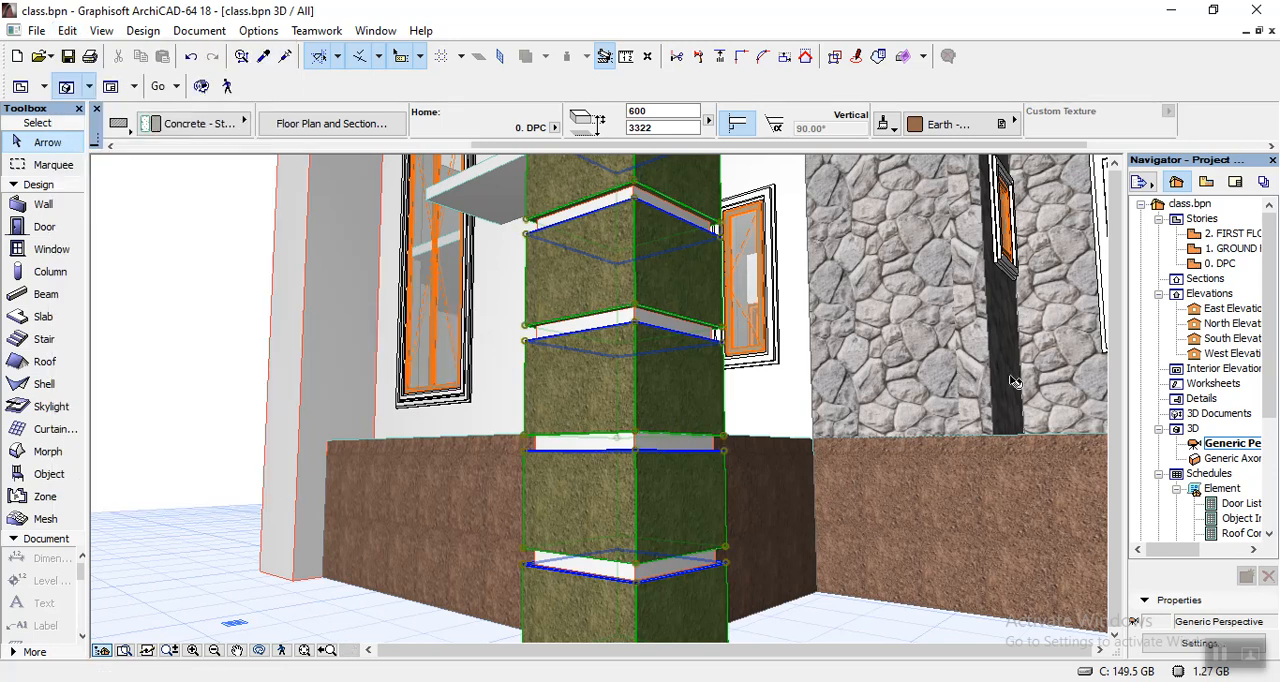
- Open the 0. DPC story's floor plan to work on the two front columns
left_click(1238, 249)
left_click(1240, 263)
double_click(1240, 263)
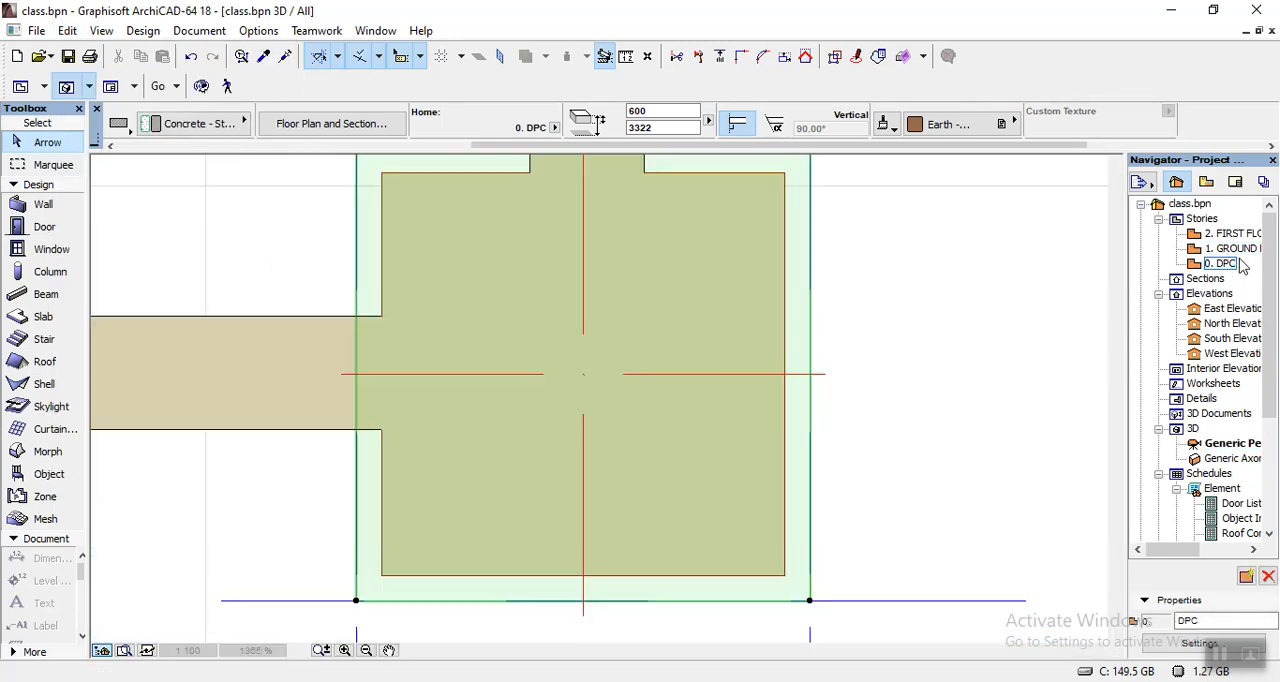
scroll(955, 435, "down", 5)
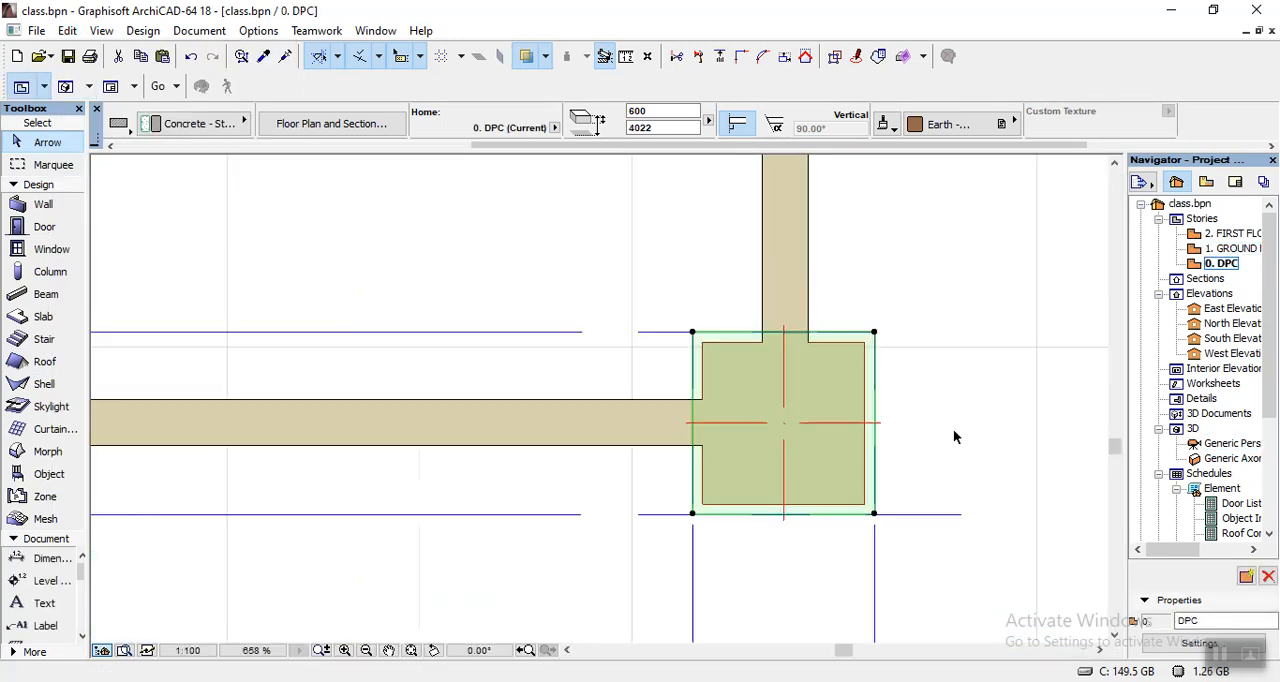
- Copy the five grouped slabs from the right front column onto the left front column in plan, aligning their matching upper-left corners
left_click(916, 474)
left_click(893, 485)
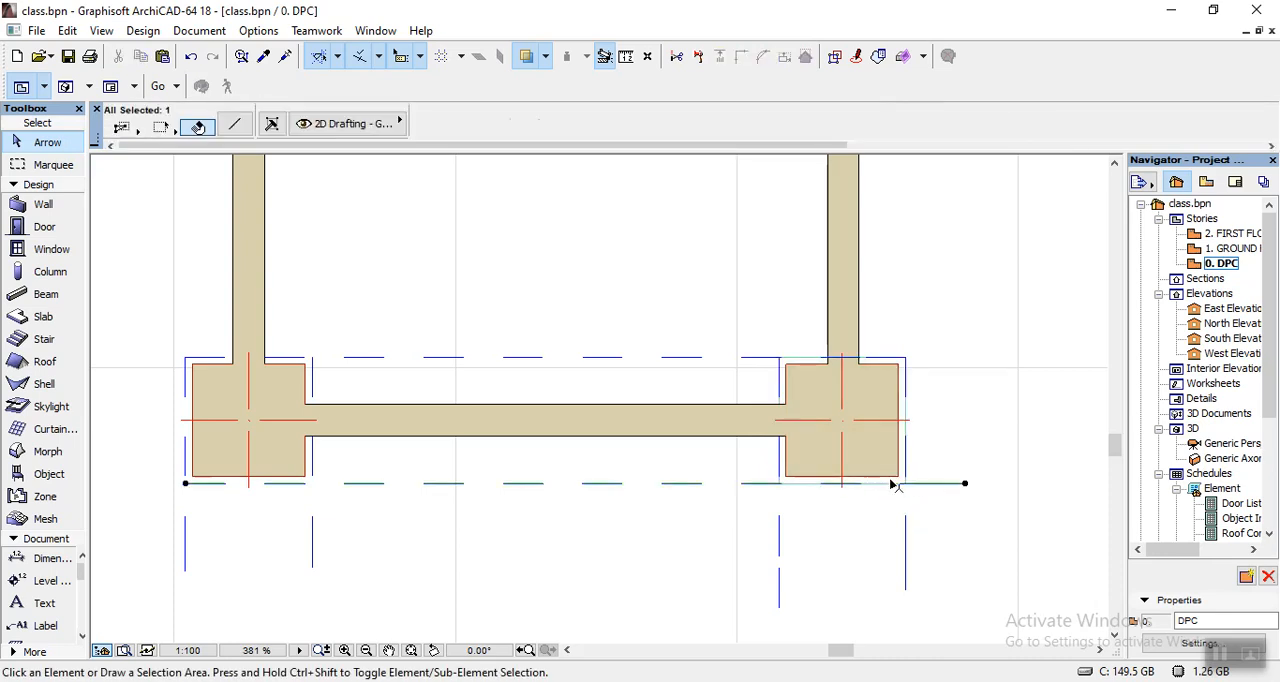
scroll(880, 478, "up", 4)
left_click(876, 511)
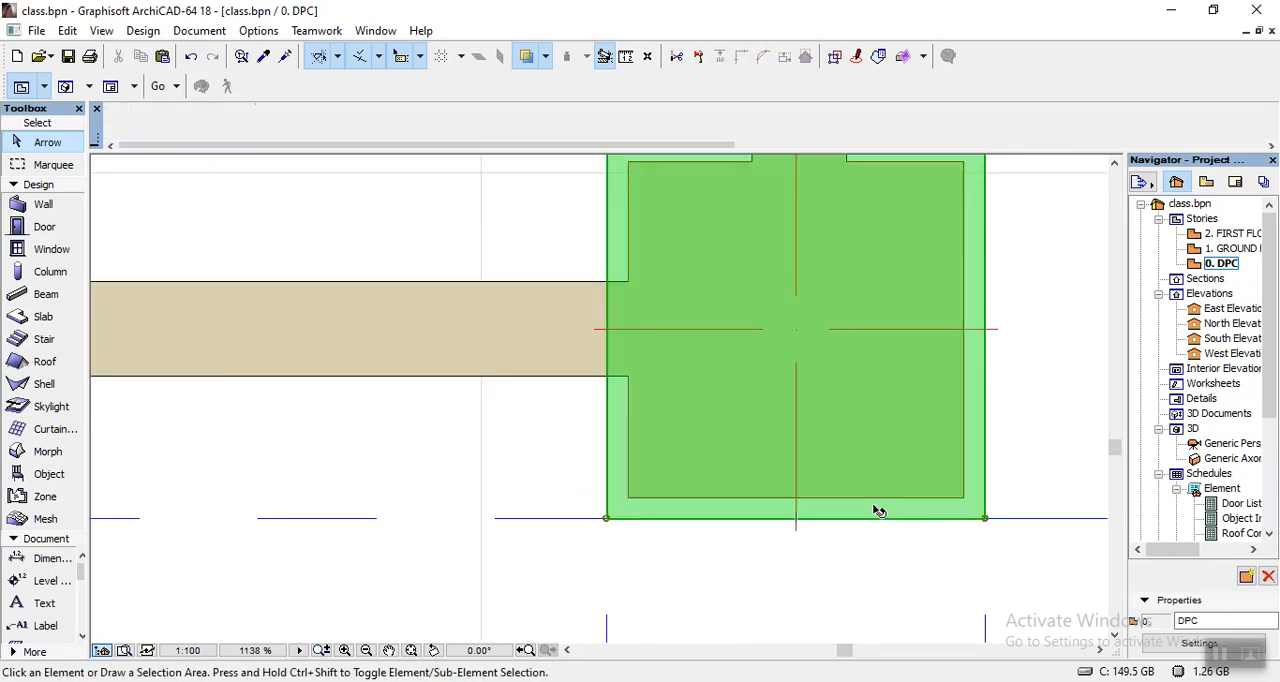
key("ctrl+d")
scroll(850, 540, "down", 4)
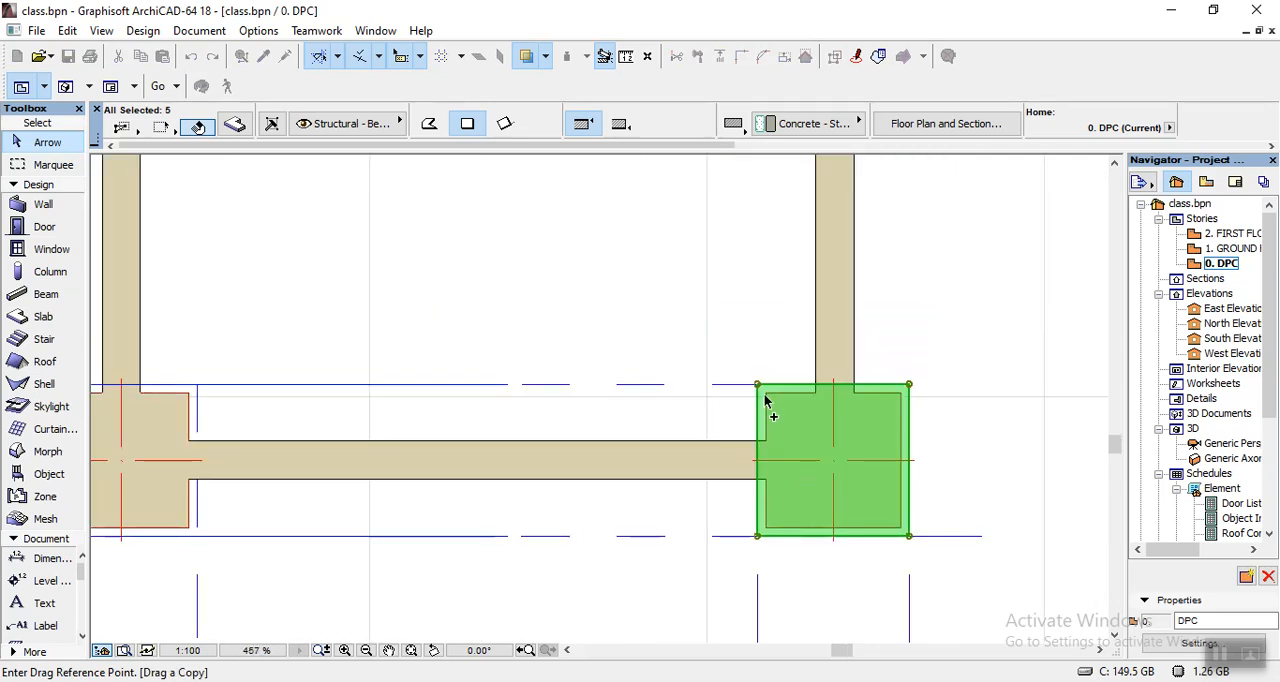
left_click(757, 384)
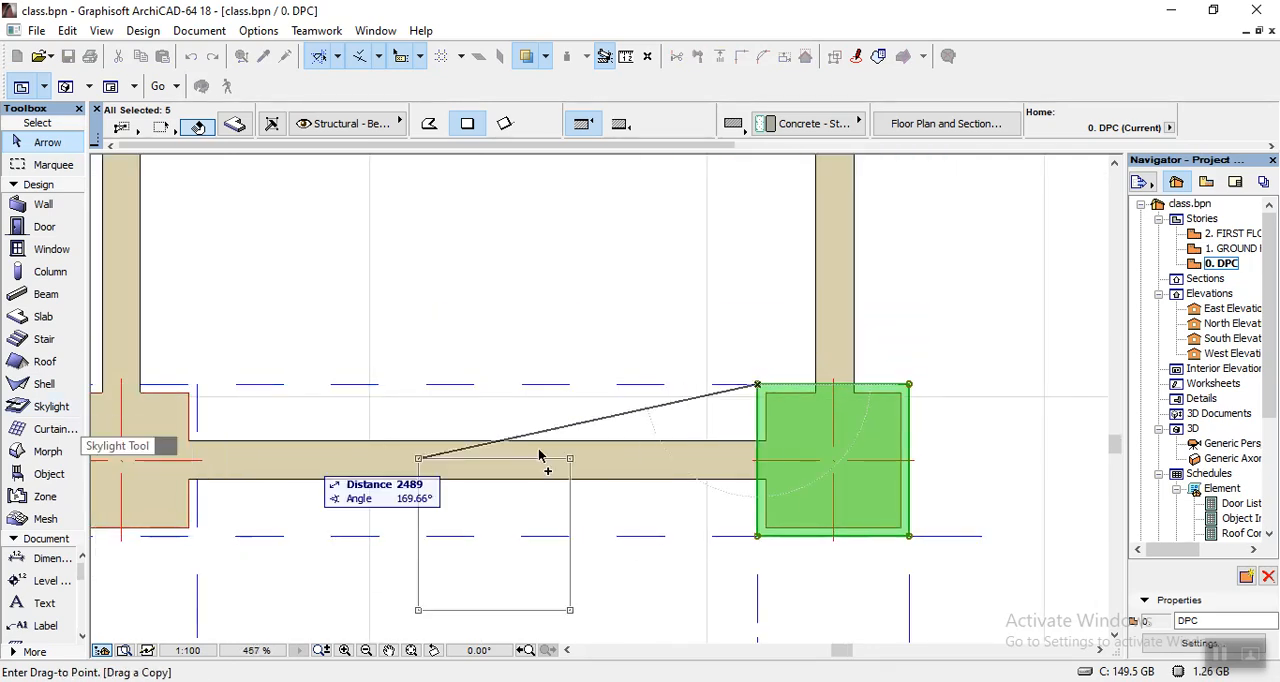
scroll(423, 457, "down", 4)
scroll(400, 415, "up", 5)
left_click(374, 385)
- Delete the dashed horizontal guide line running along the upper edge of the two front columns
left_click(690, 381)
left_click(700, 388)
left_click(658, 400)
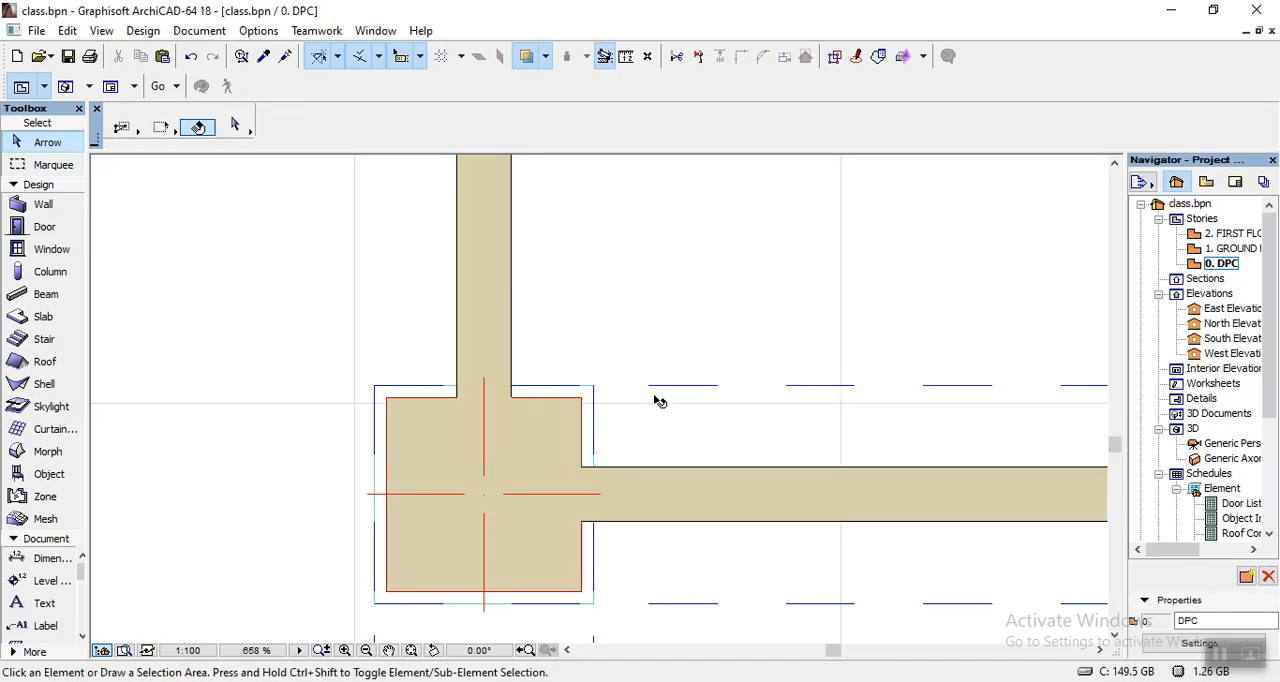
left_click(652, 390)
key("Escape")
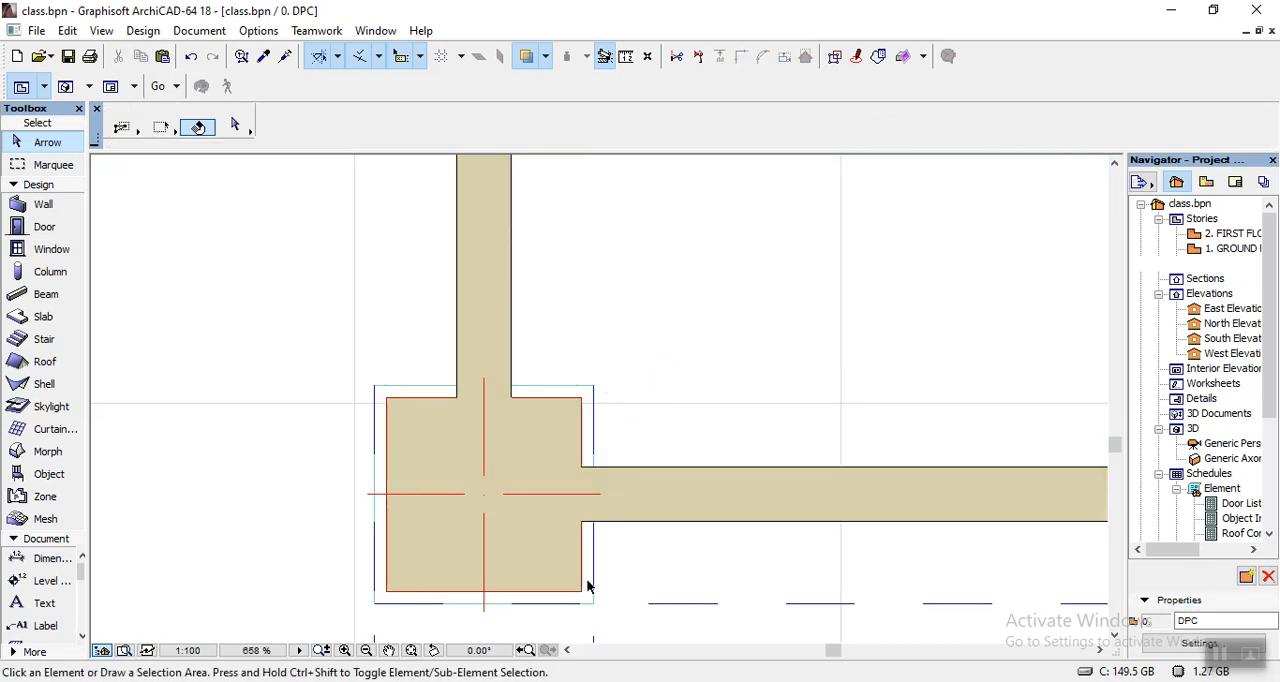
- Delete the four vertical guide lines below the front columns and the horizontal guide line along their lower edge
scroll(594, 422, "down", 5)
left_click(522, 450)
key("Delete")
left_click(595, 450)
key("Delete")
left_click(641, 410)
key("Delete")
left_click(866, 447)
key("Delete")
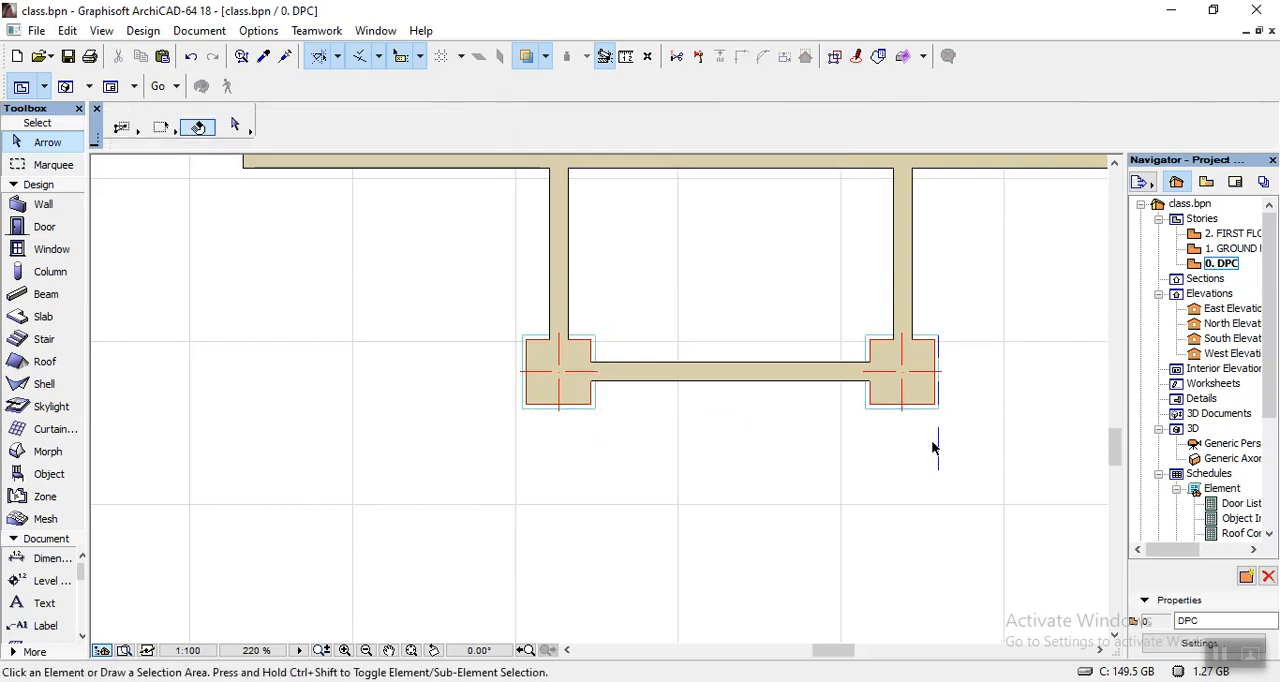
left_click(939, 448)
key("Delete")
- In the 3D view, ungroup the five copied brown slabs on the second front column and select its topmost slab
left_click(65, 87)
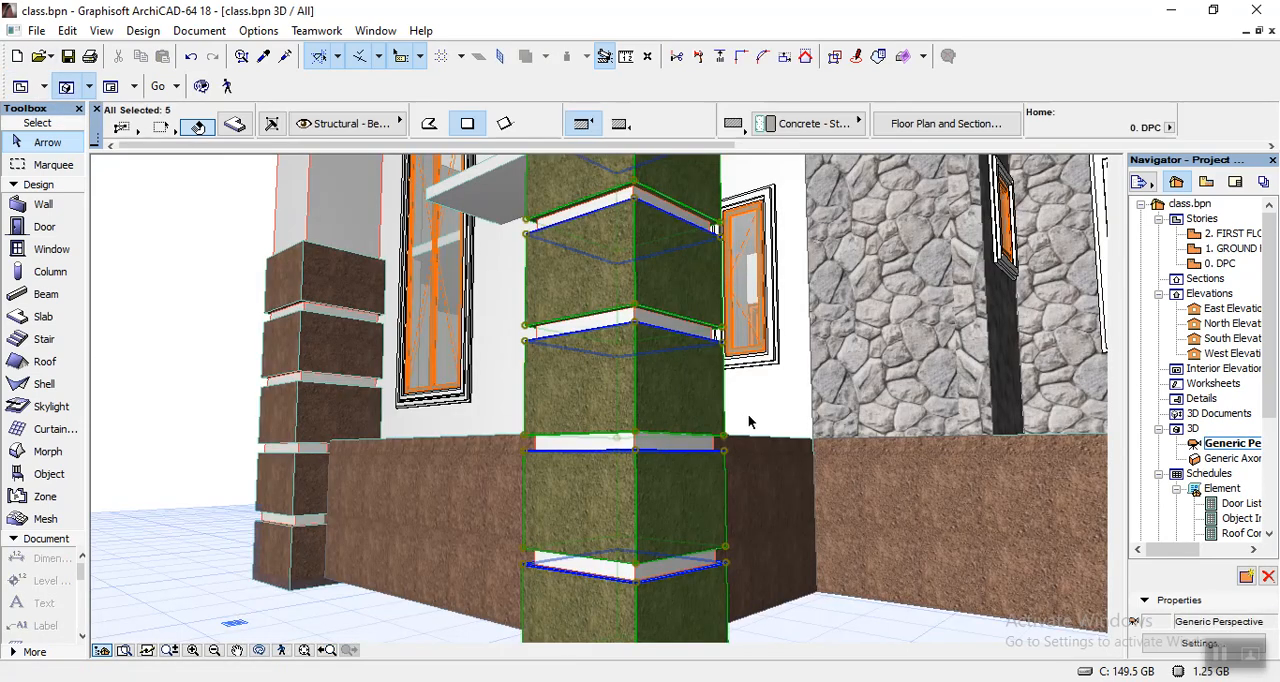
scroll(787, 425, "down", 5)
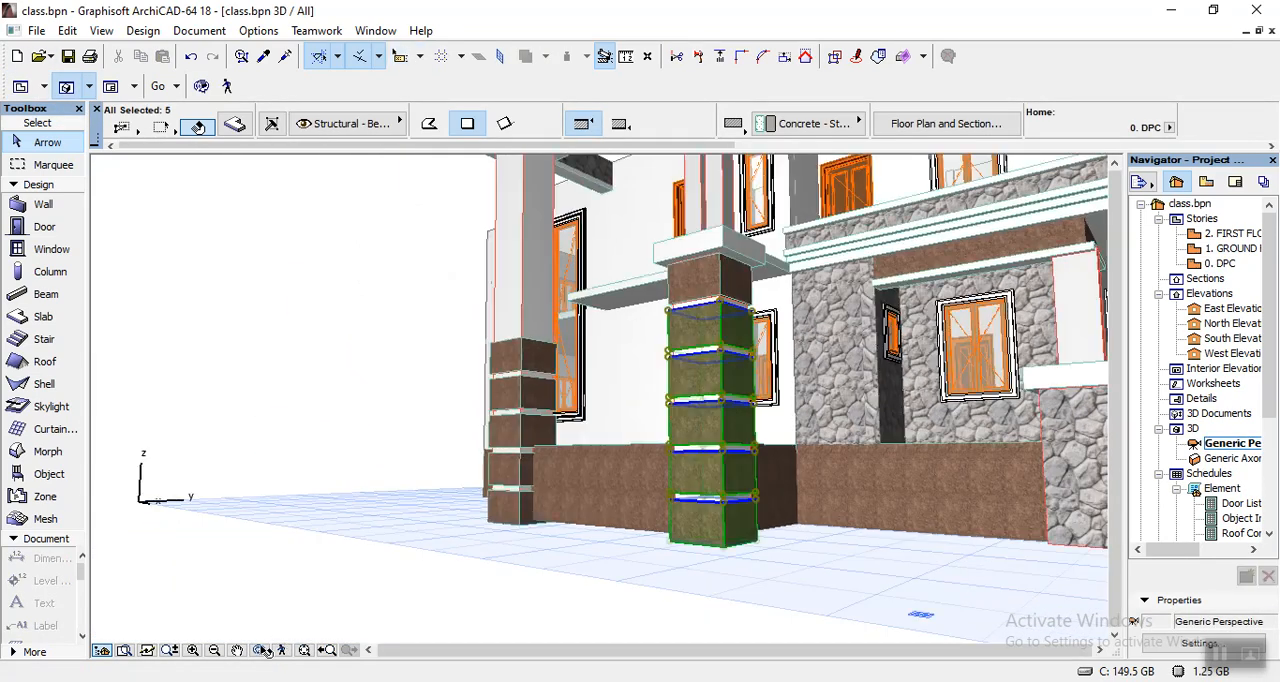
left_click(259, 651)
left_click_drag(323, 529, 628, 540)
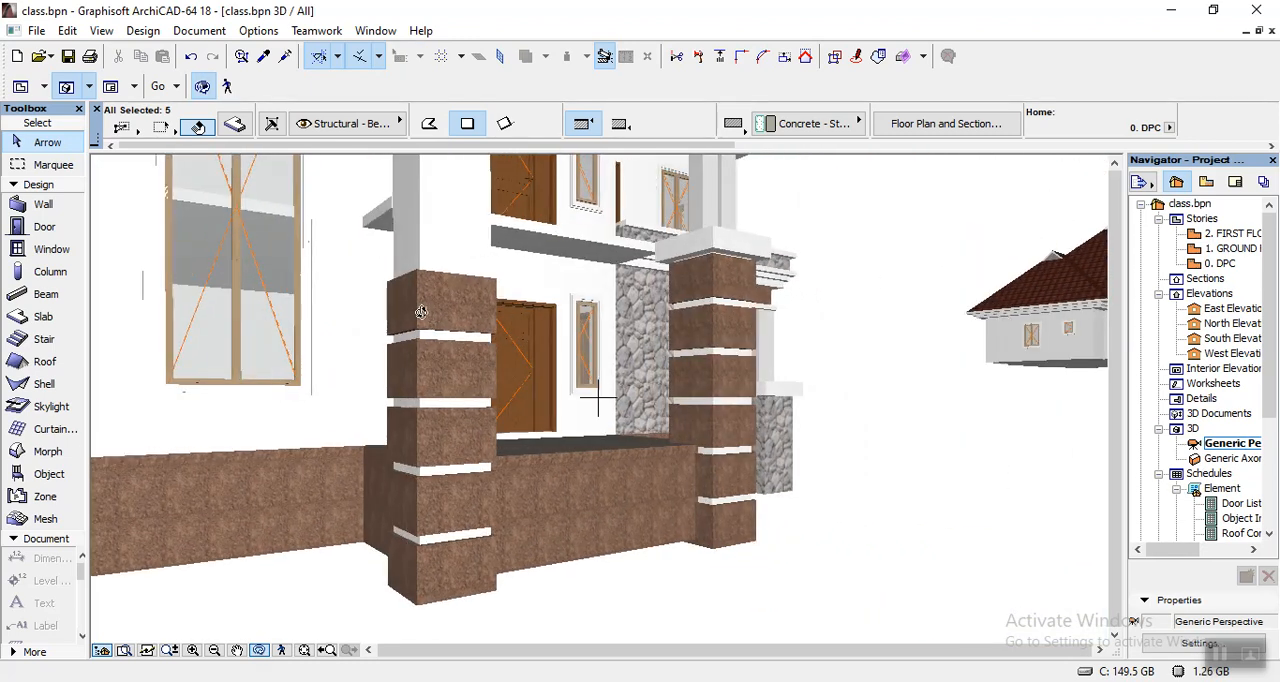
key("Escape")
key("Escape")
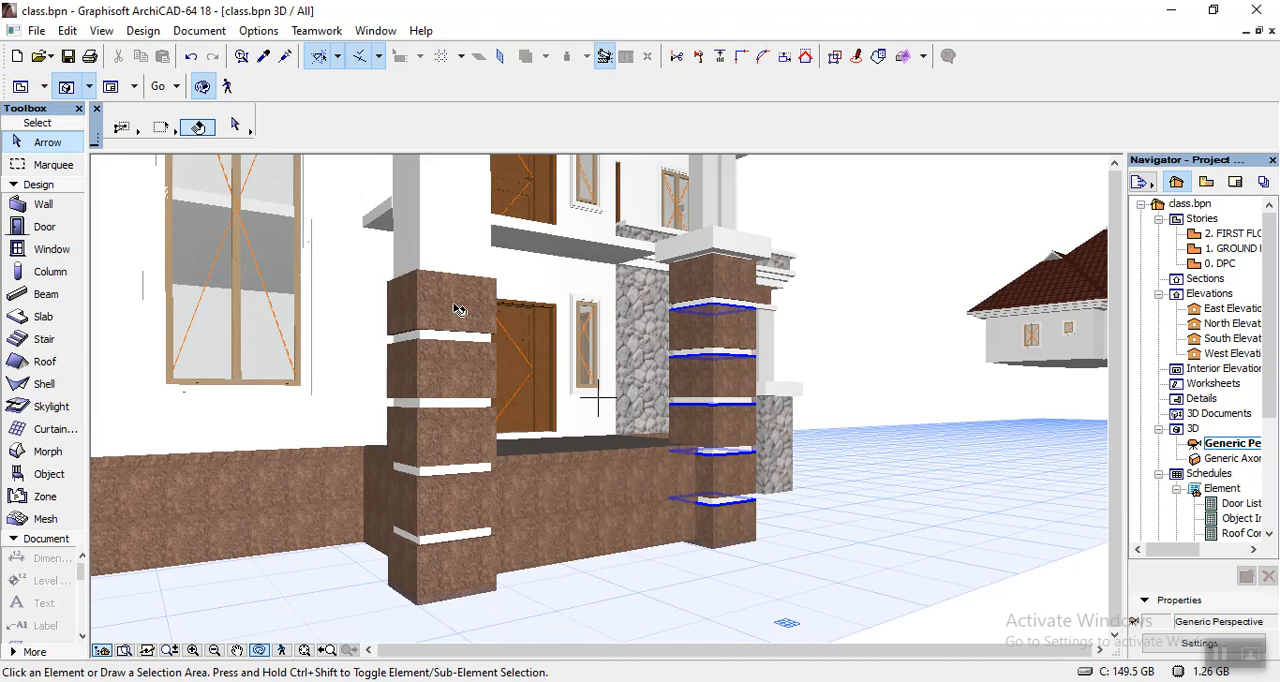
left_click(427, 282)
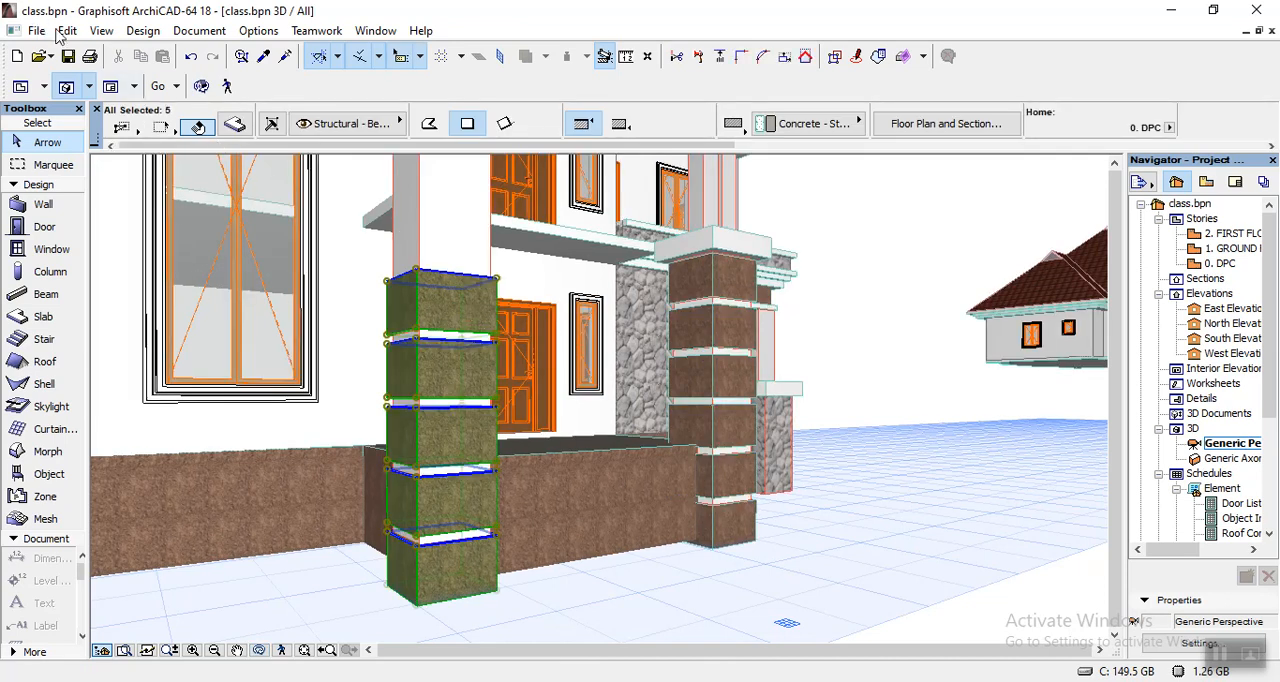
left_click(101, 30)
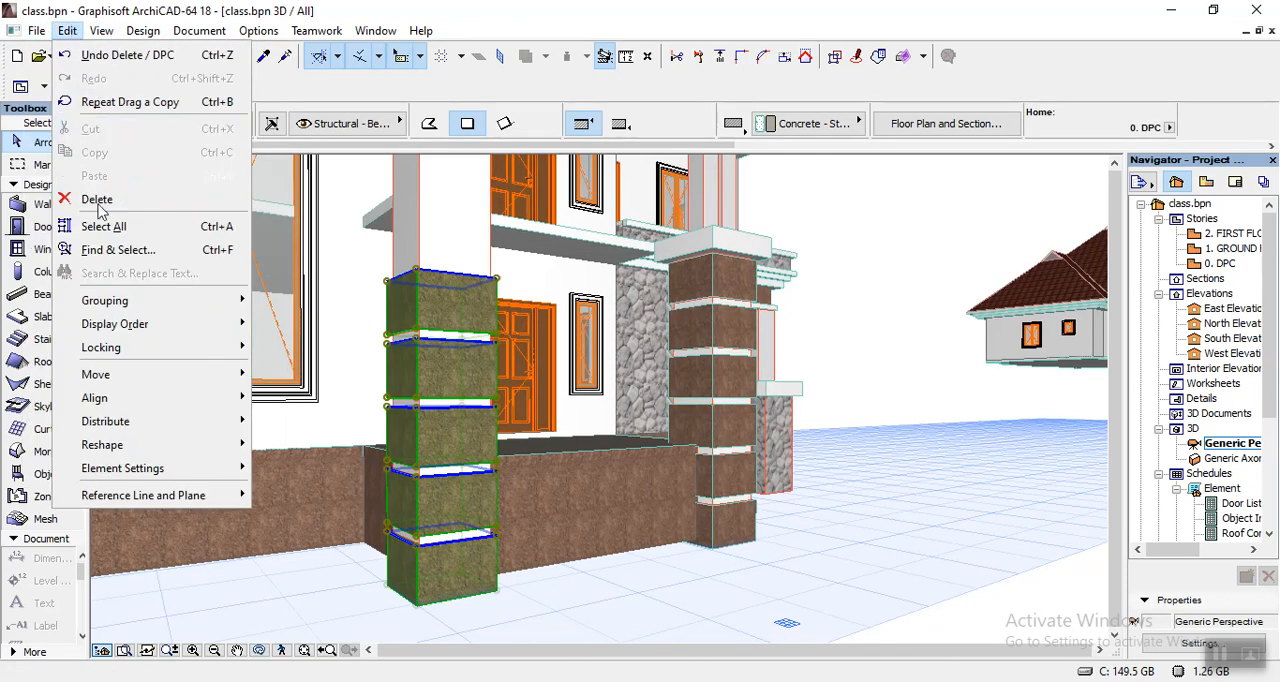
mouse_move(110, 300)
left_click(410, 325)
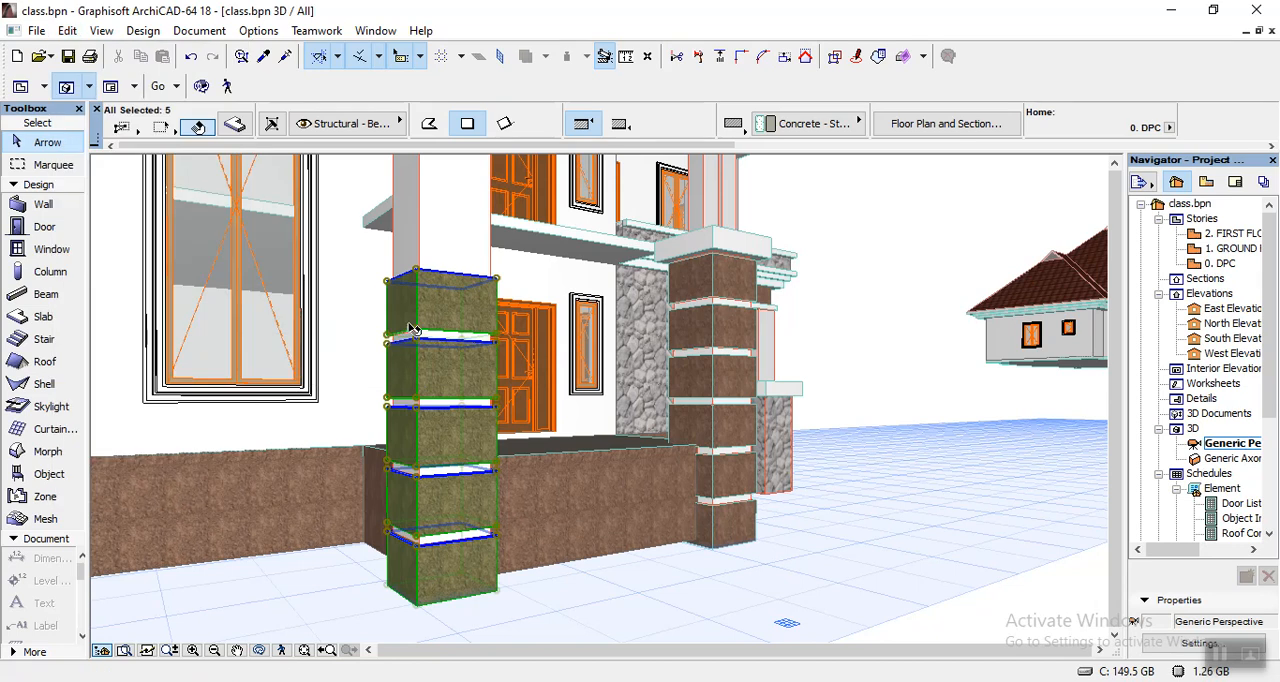
key("Escape")
left_click(390, 290)
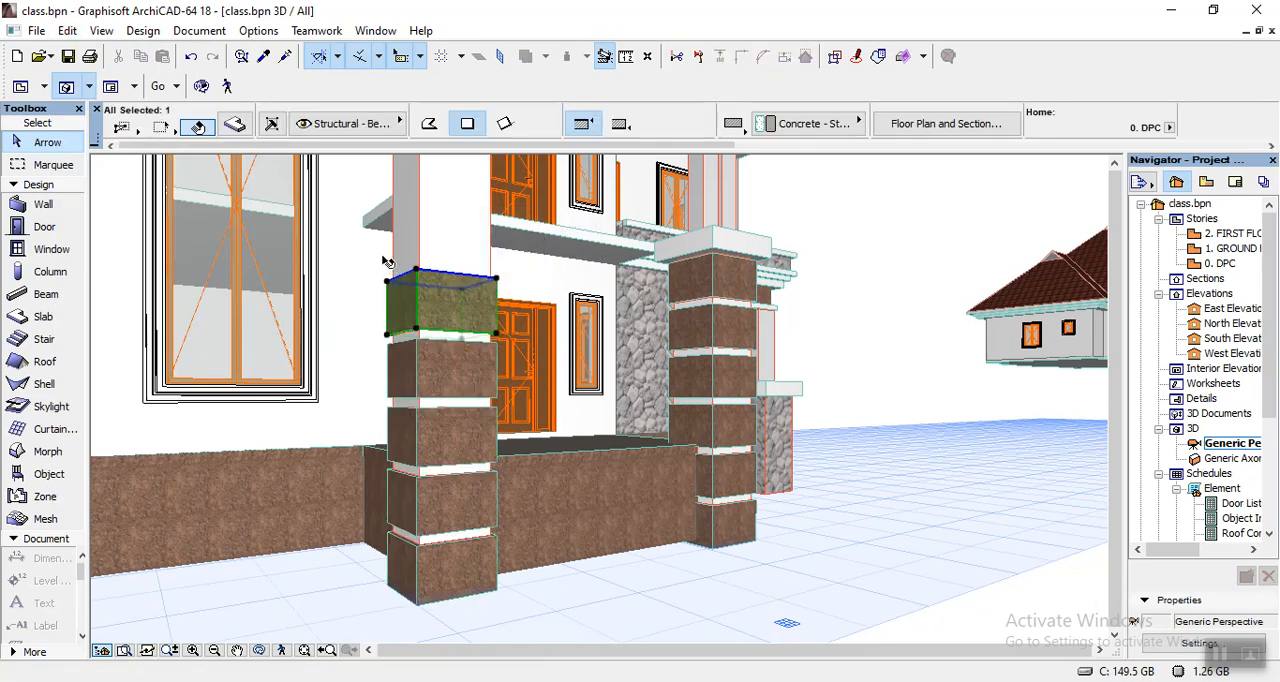
scroll(423, 306, "up", 5)
key("ctrl+shift+d")
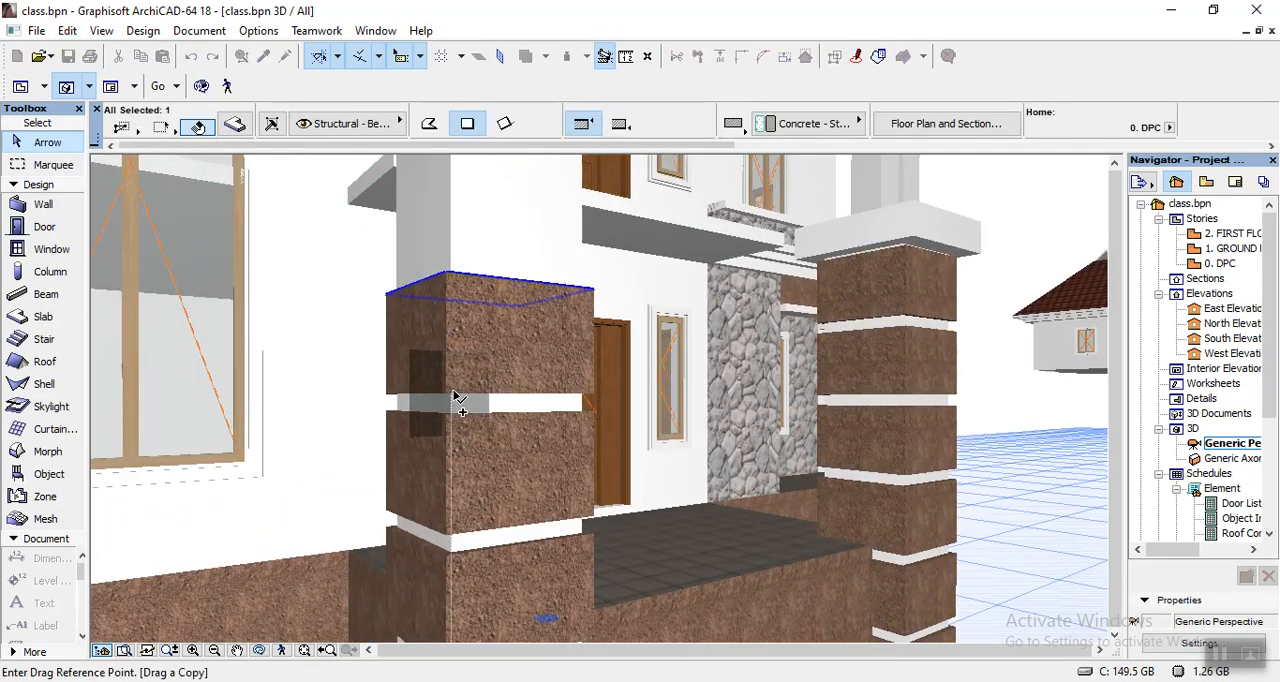
key("Escape")
left_click(459, 390)
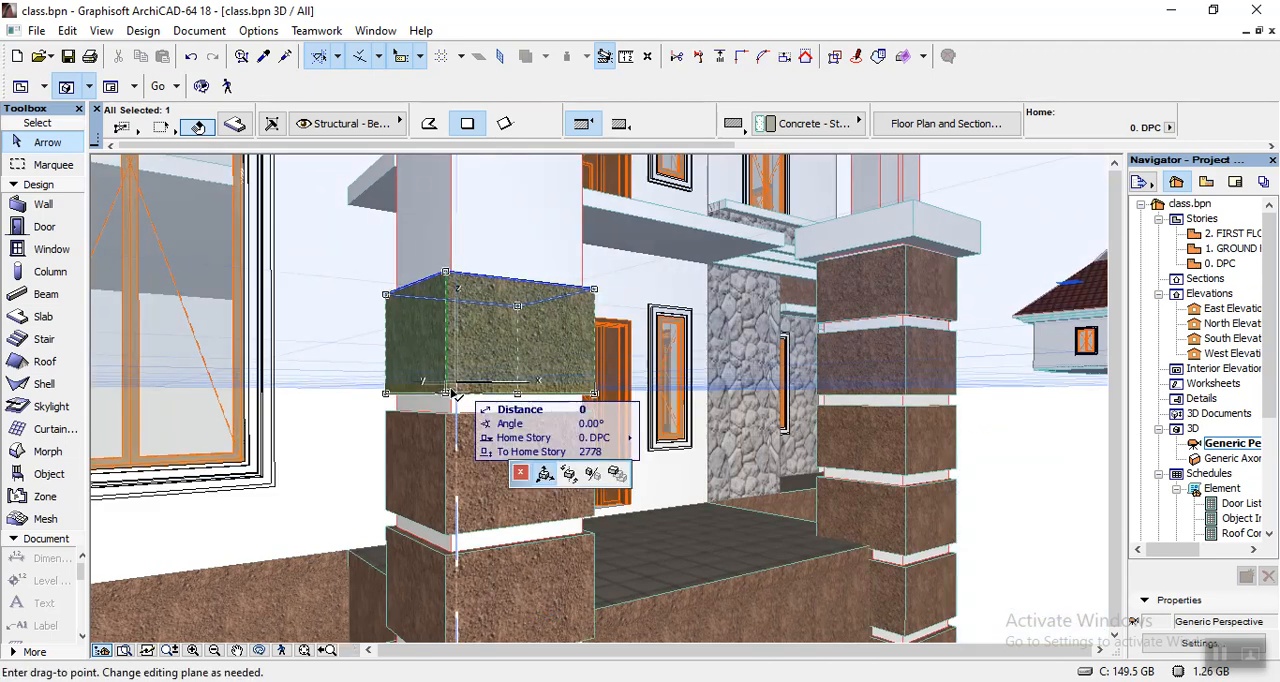
key("Escape")
key("Escape")
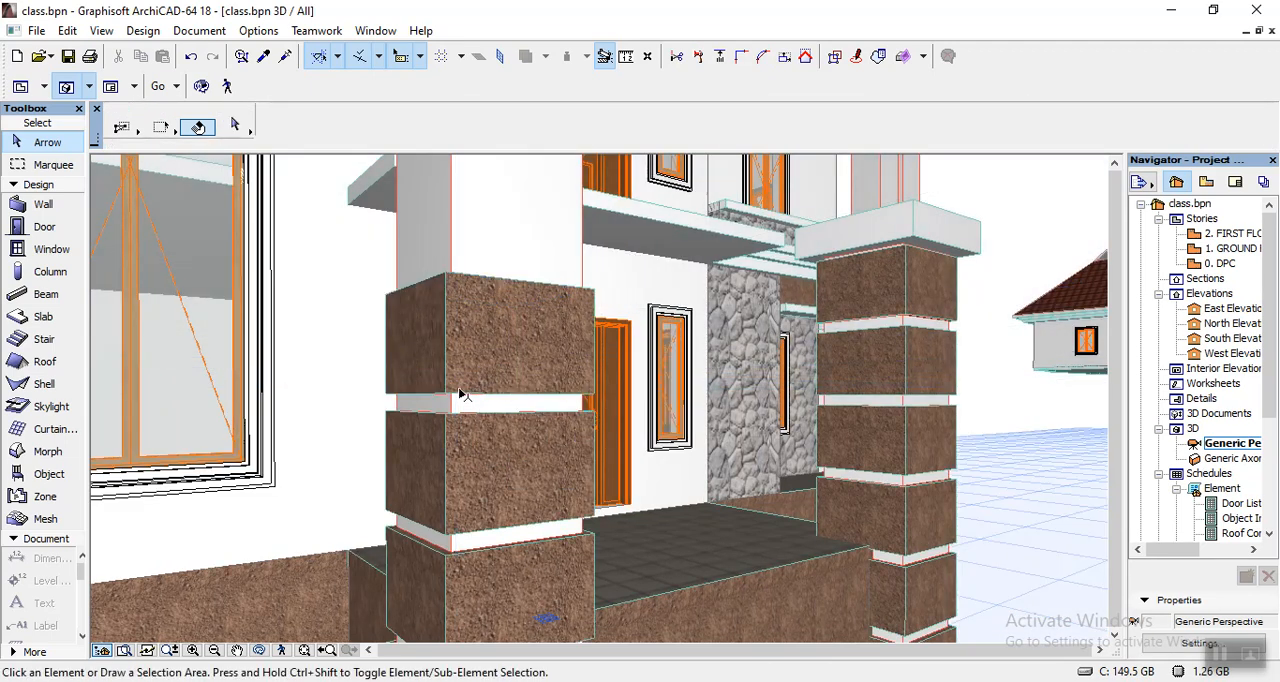
left_click(476, 374)
key("ctrl+shift+d")
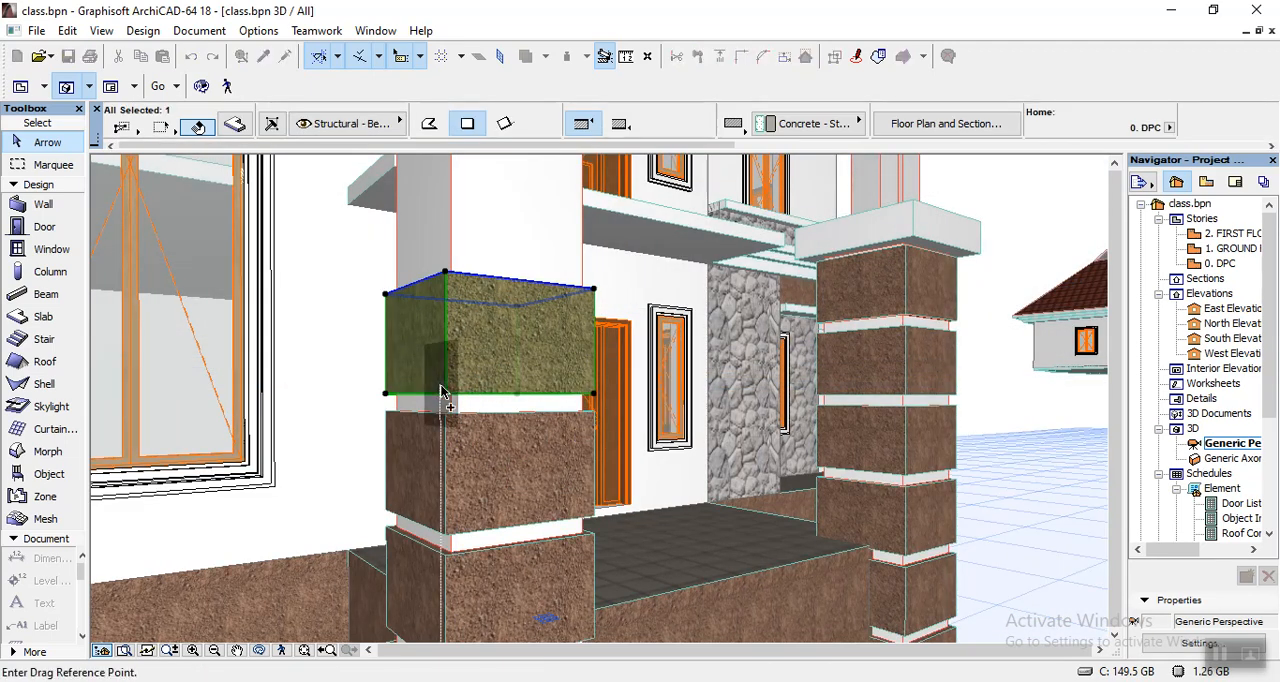
key("Escape")
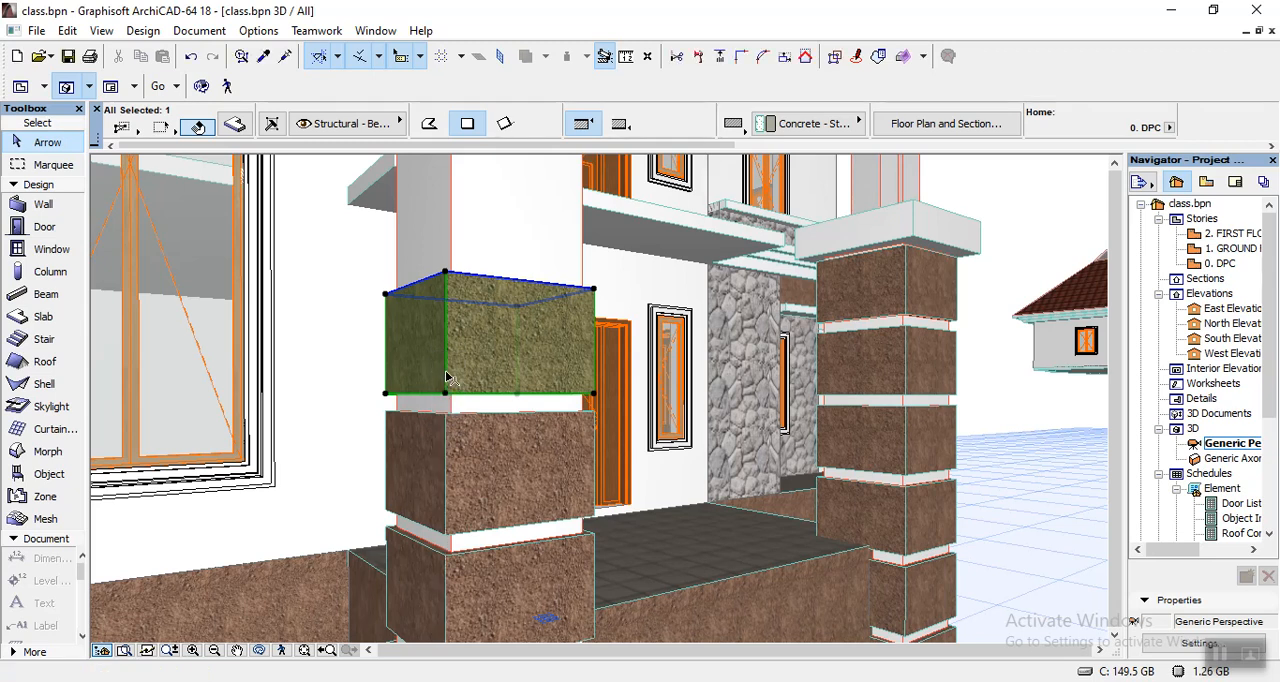
key("ctrl+shift+d")
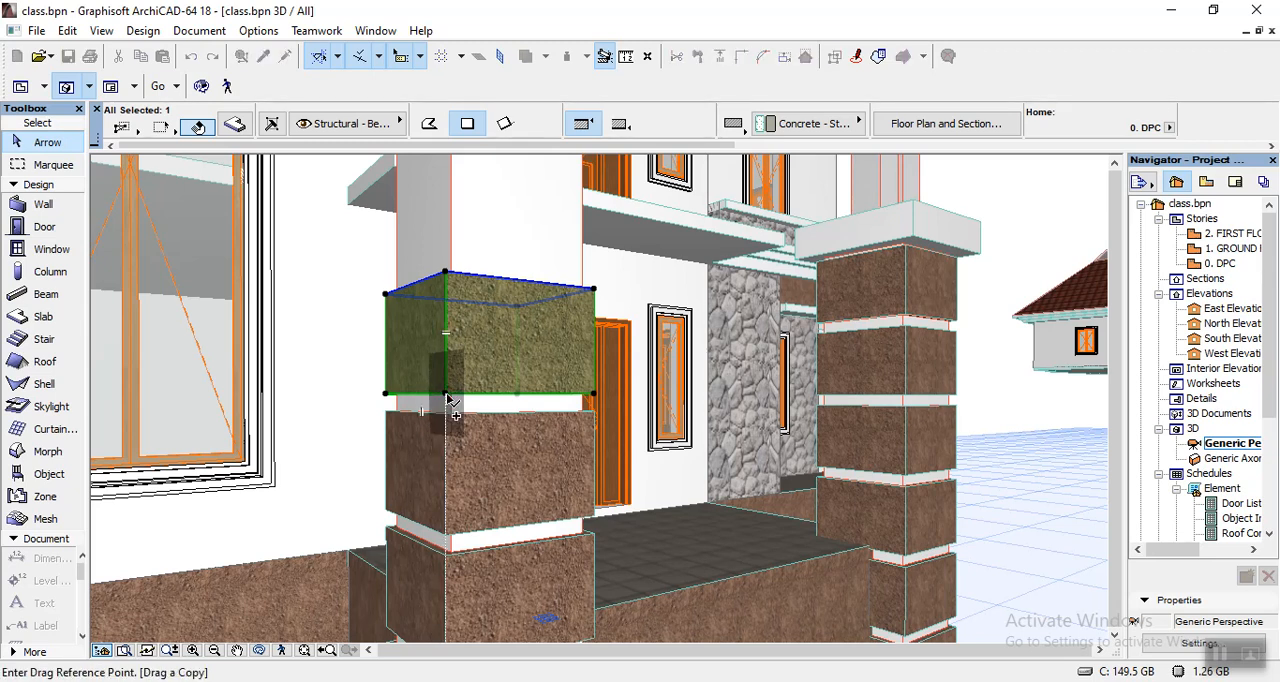
key("Escape")
- Copy the second column's topmost brown slab 700 mm straight up as a sixth band
scroll(447, 380, "up", 2)
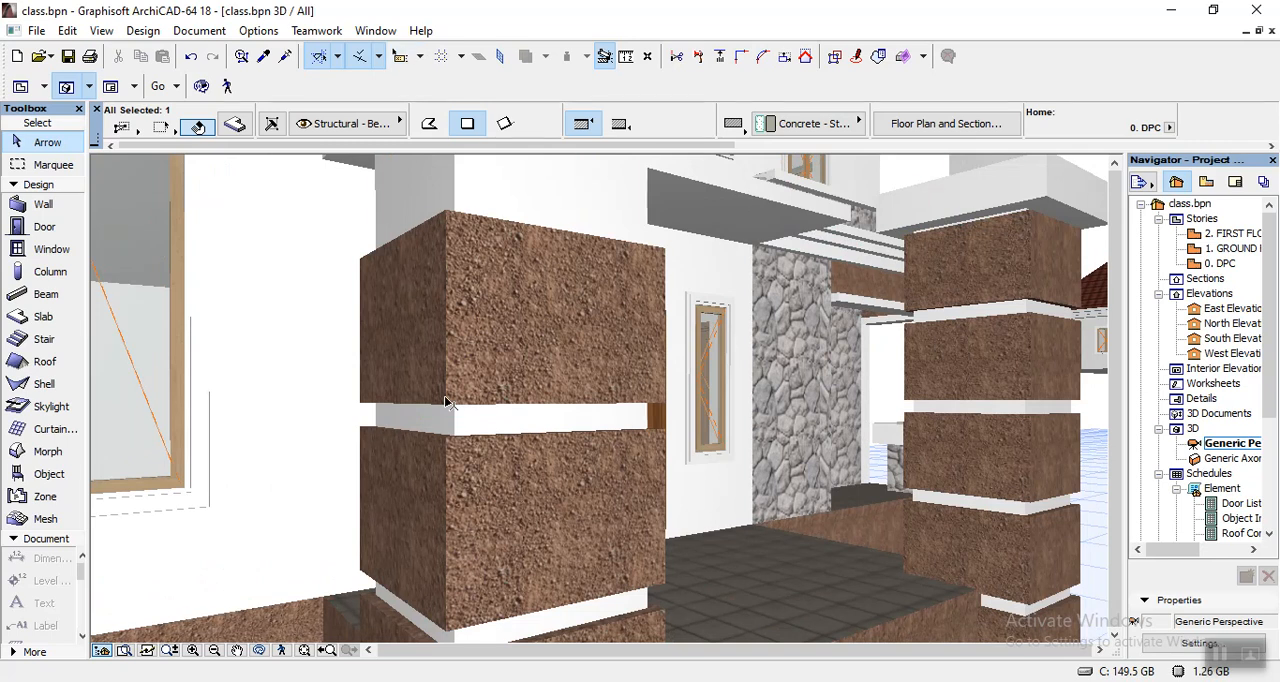
key("ctrl+d")
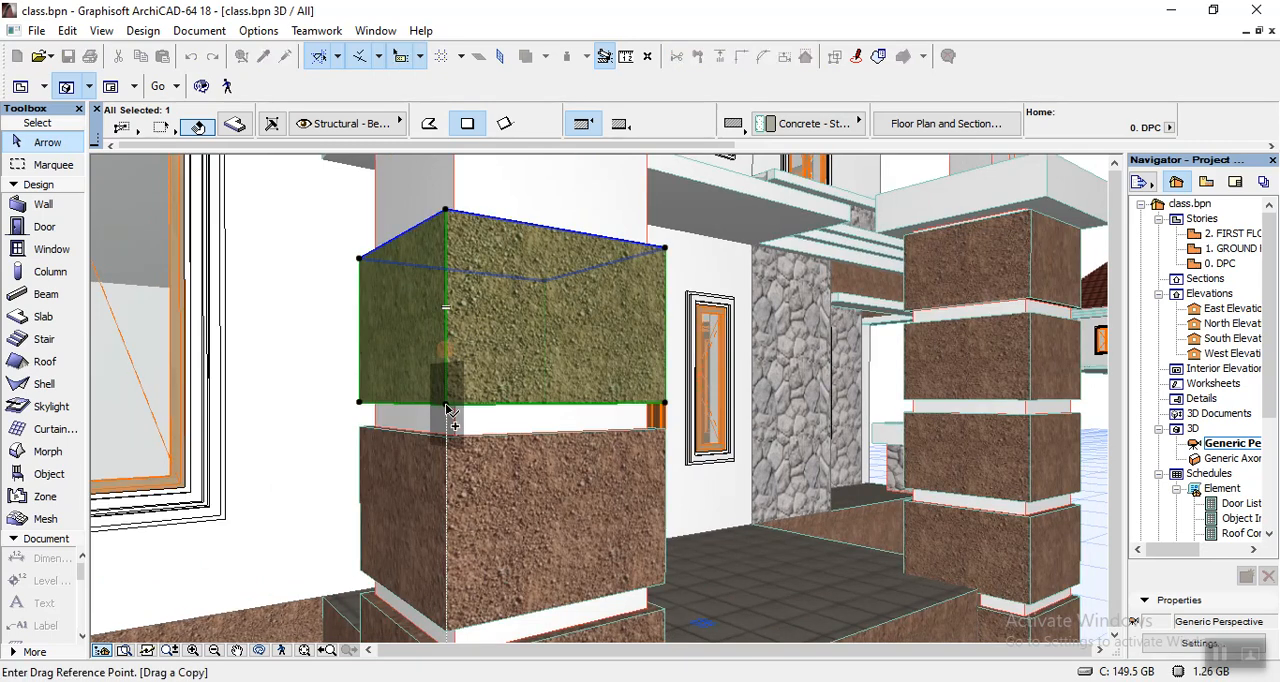
left_click(447, 403)
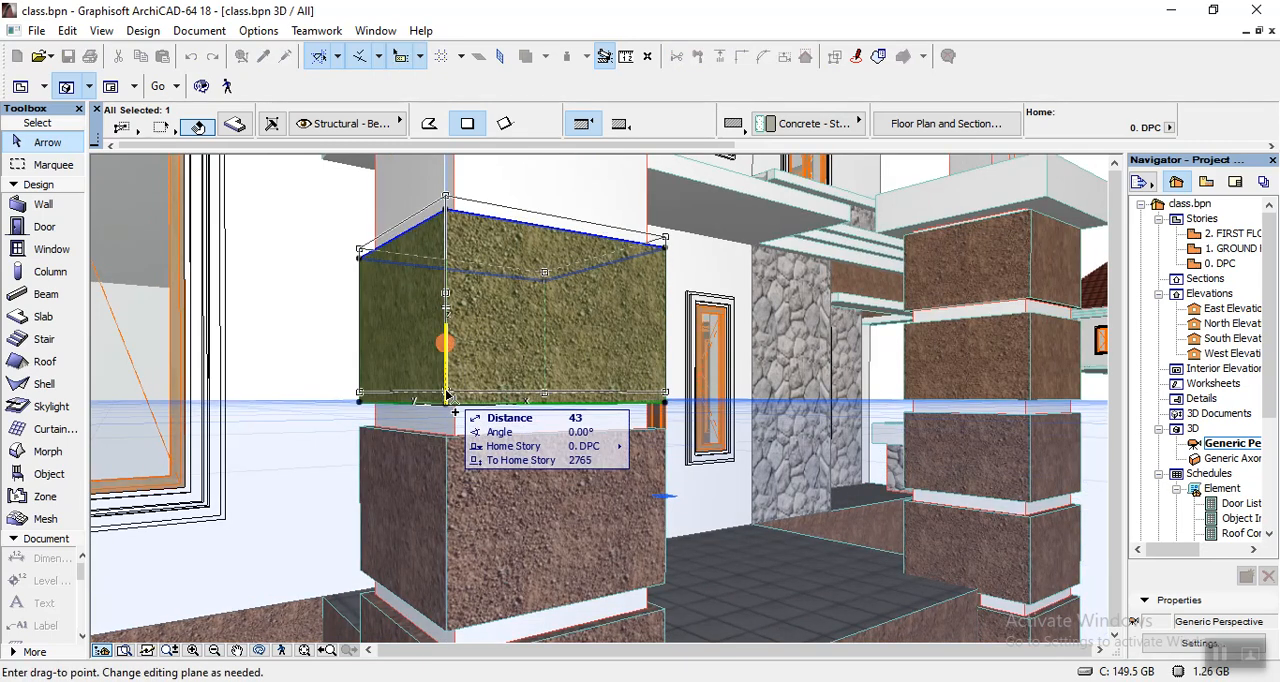
type("700")
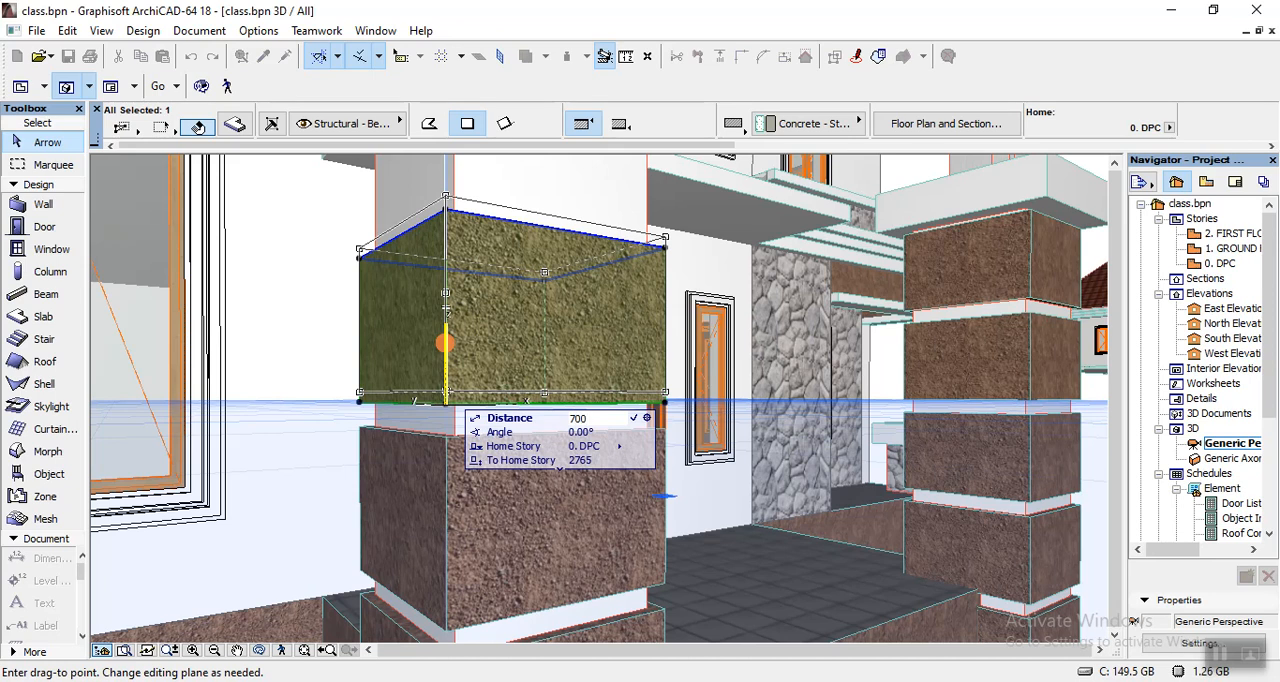
key("Return")
scroll(537, 405, "down", 5)
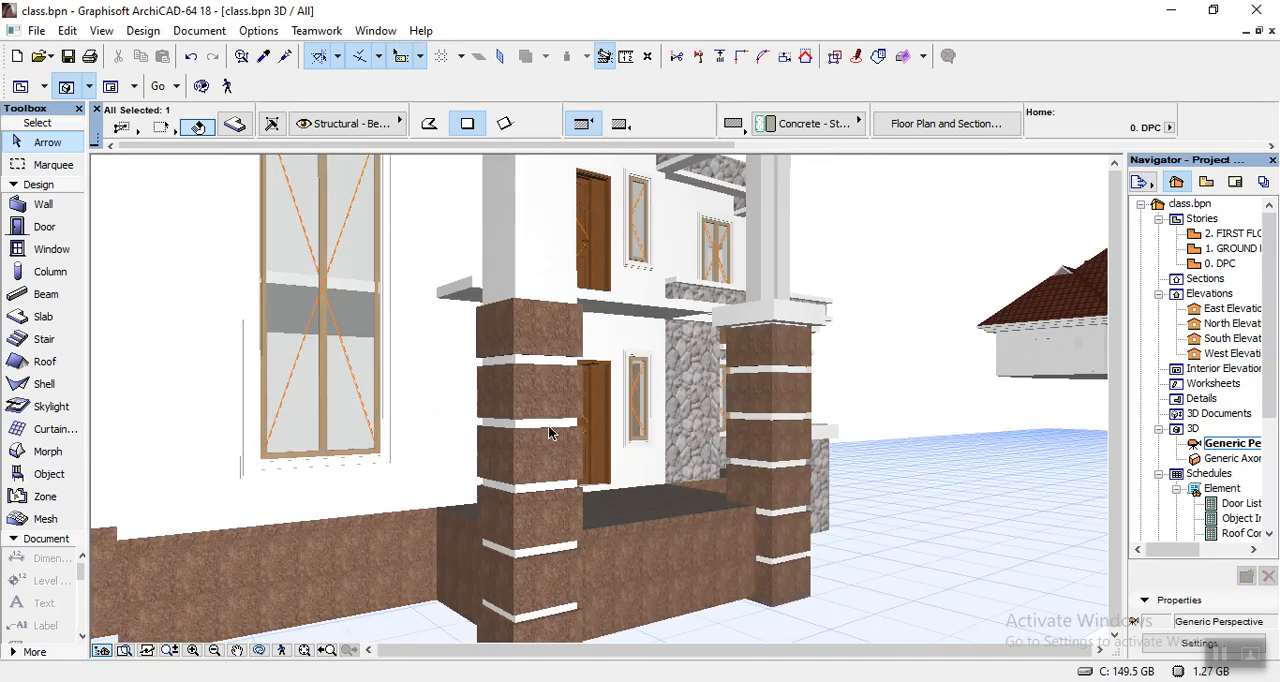
scroll(543, 334, "up", 3)
scroll(523, 426, "up", 2)
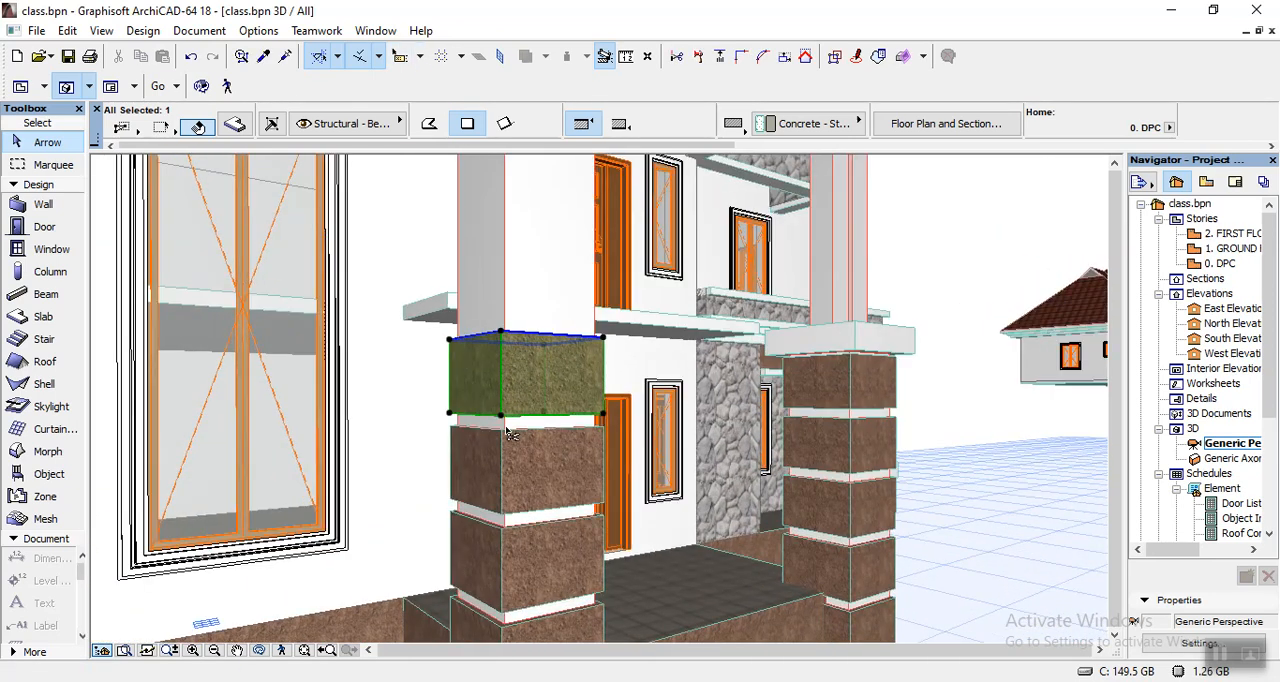